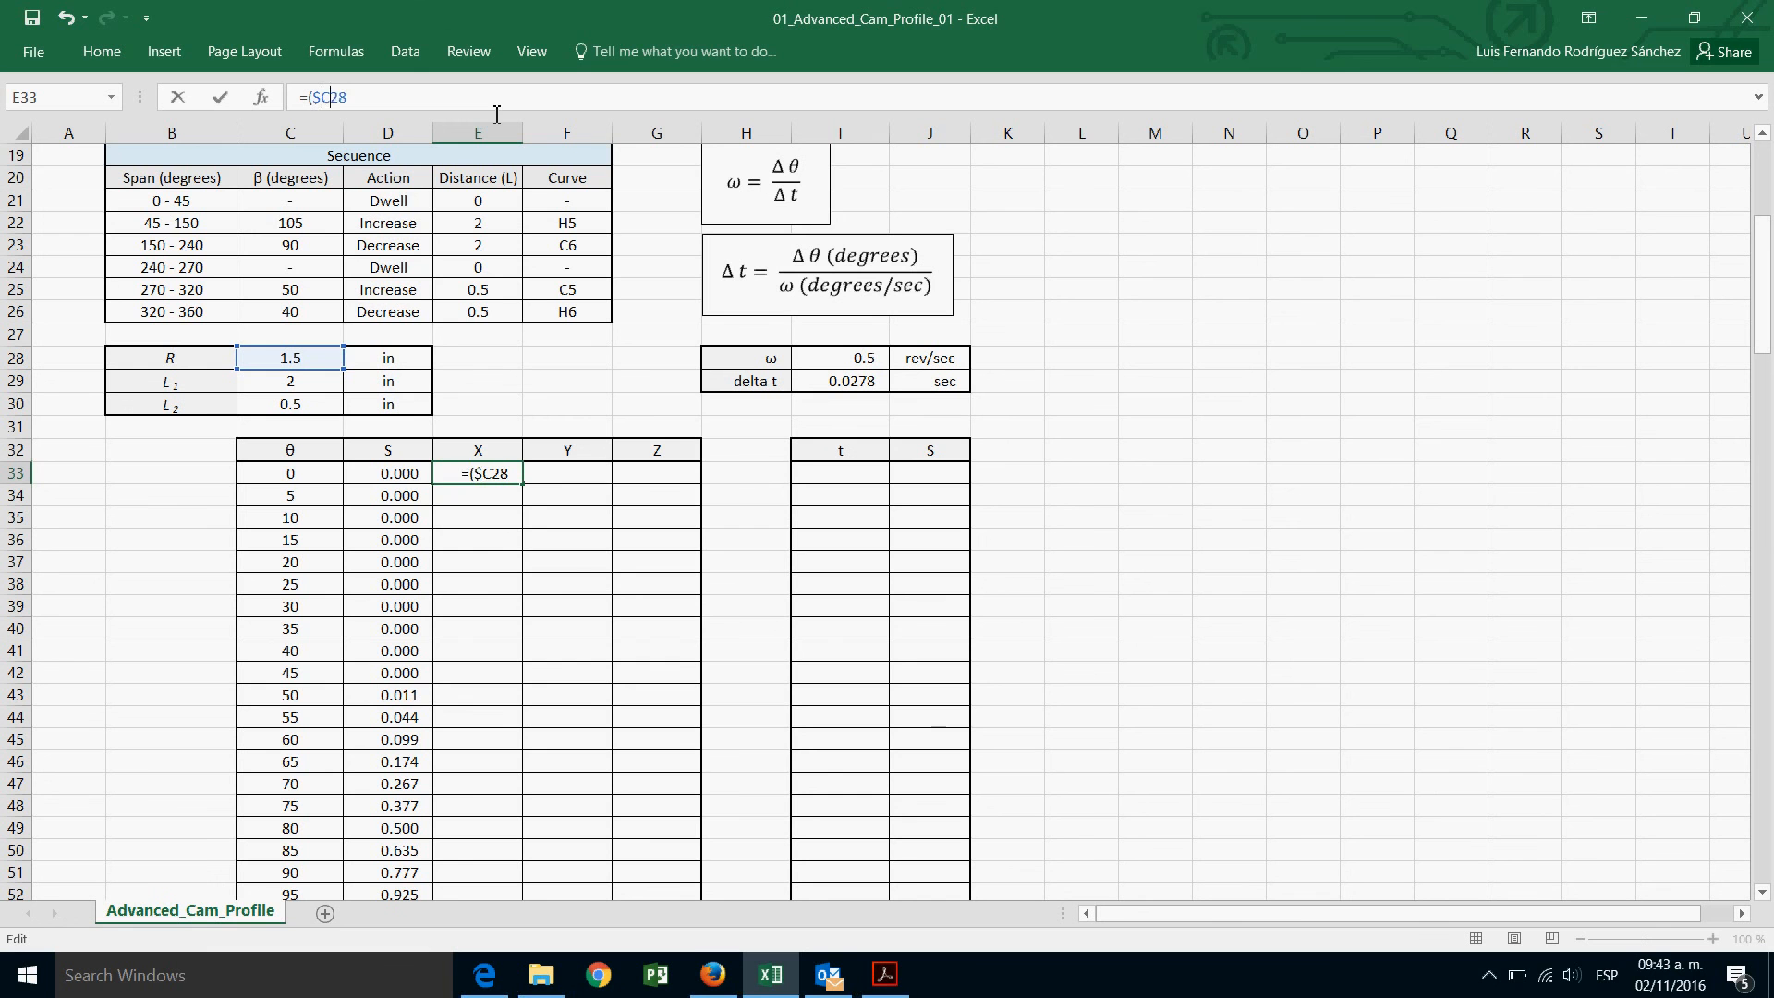
Complete the first X coordinate formula in E33 as =($C$28+D33)*COS(RADIANS(C33)).
type("+")
left_click(404, 479)
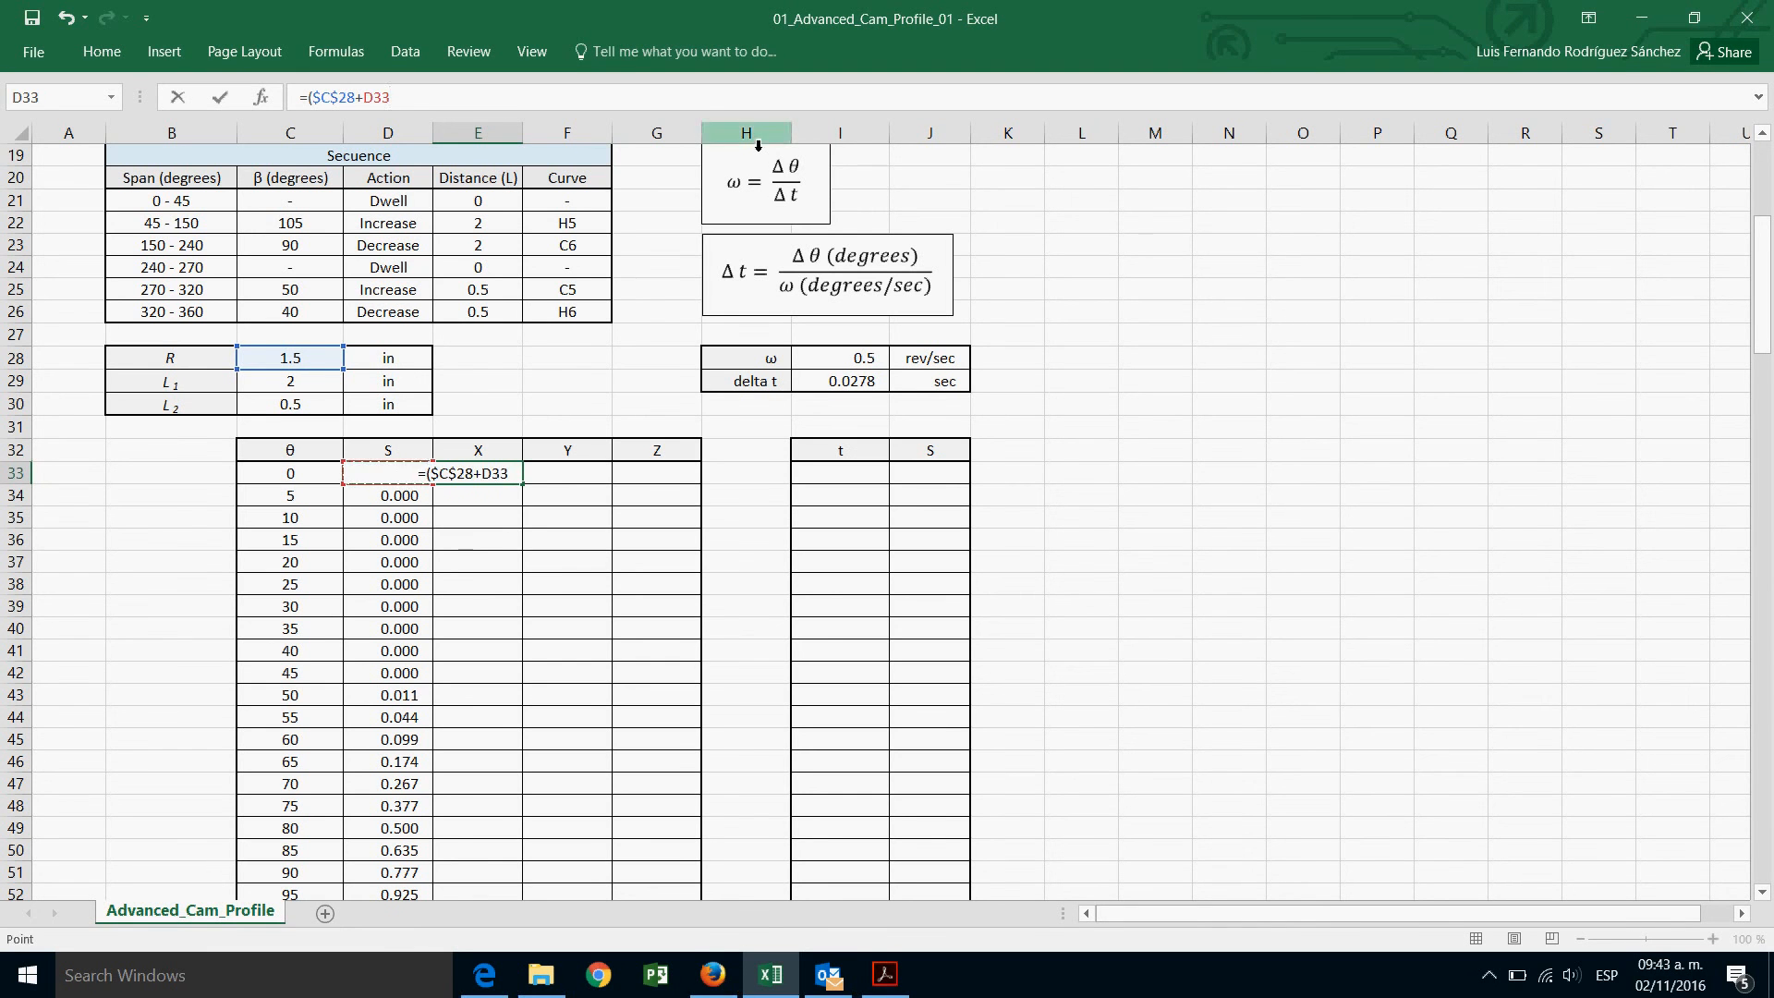
type(")*cos")
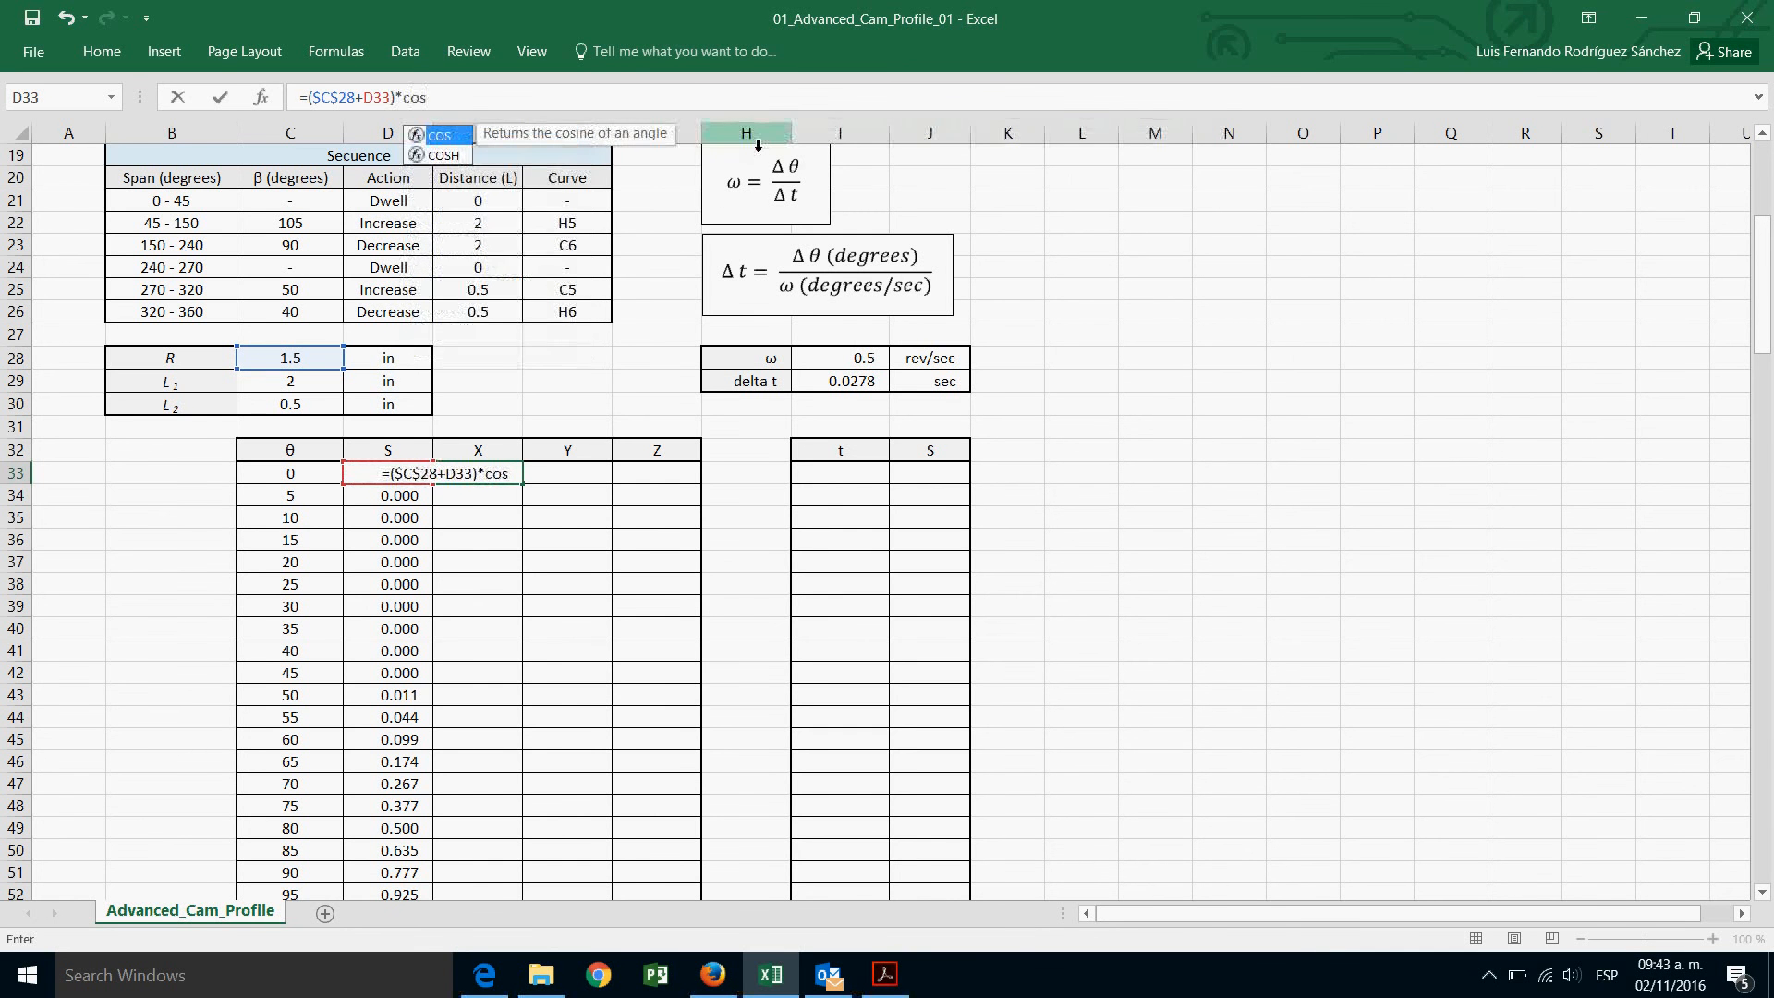
double_click(440, 136)
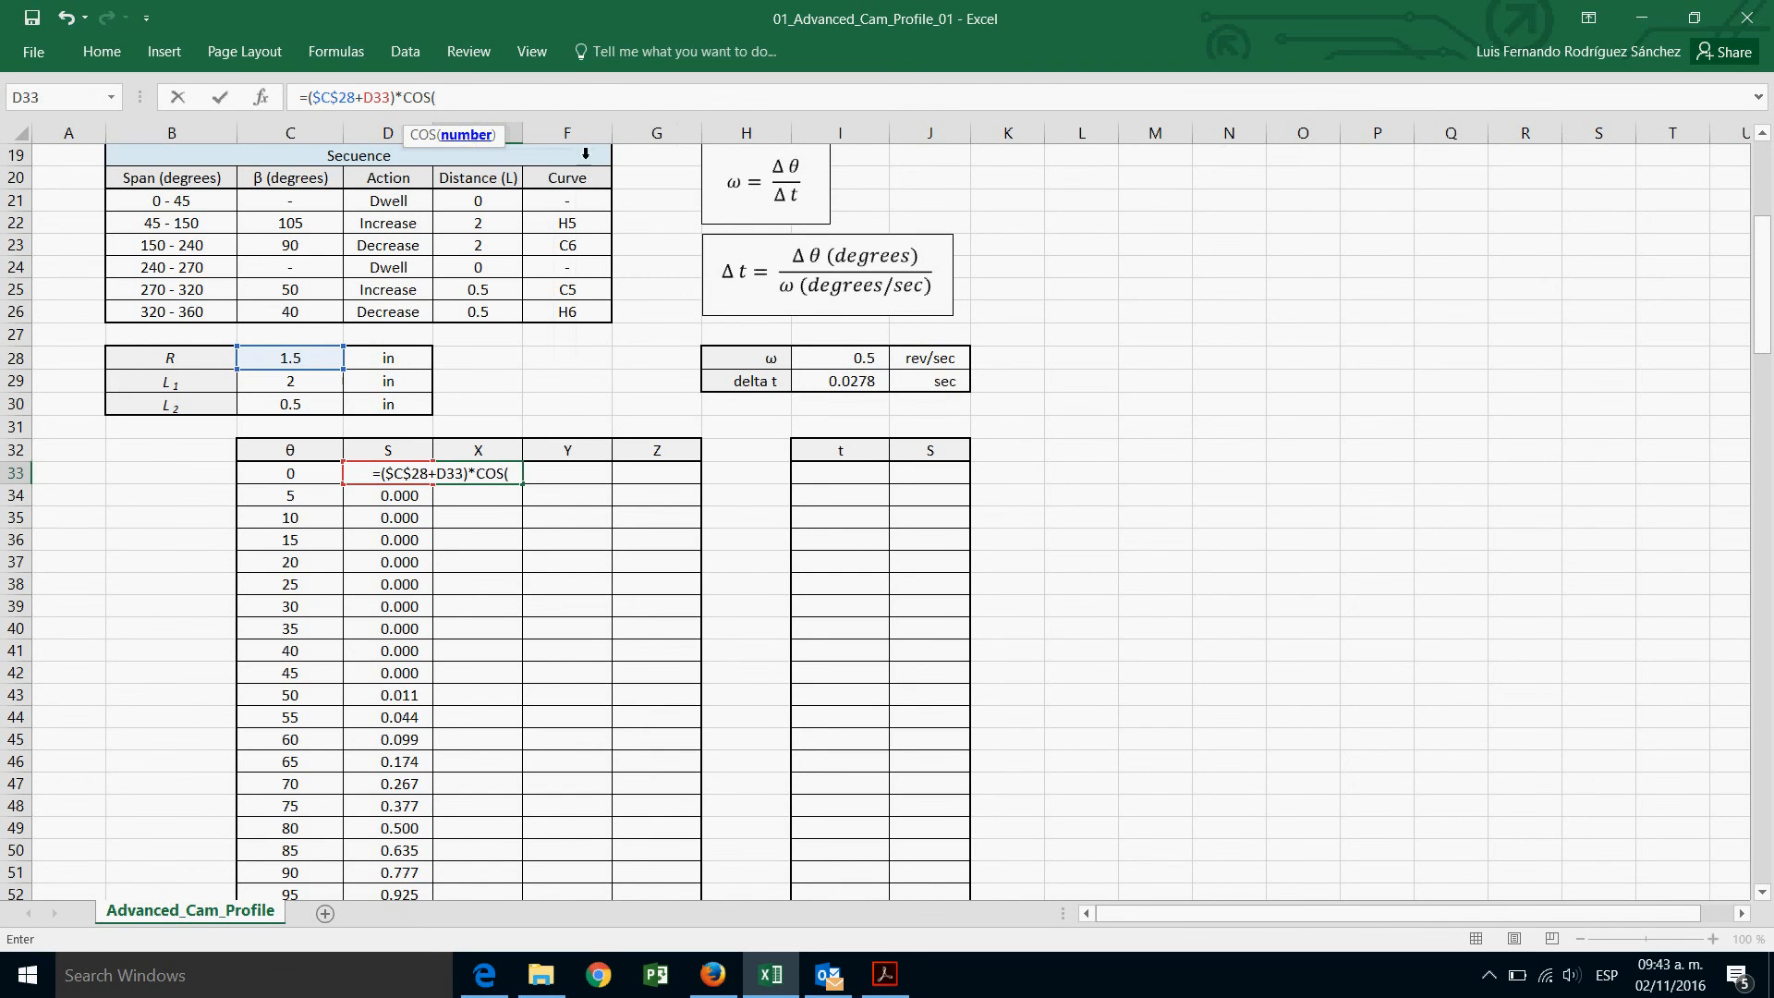
type("R")
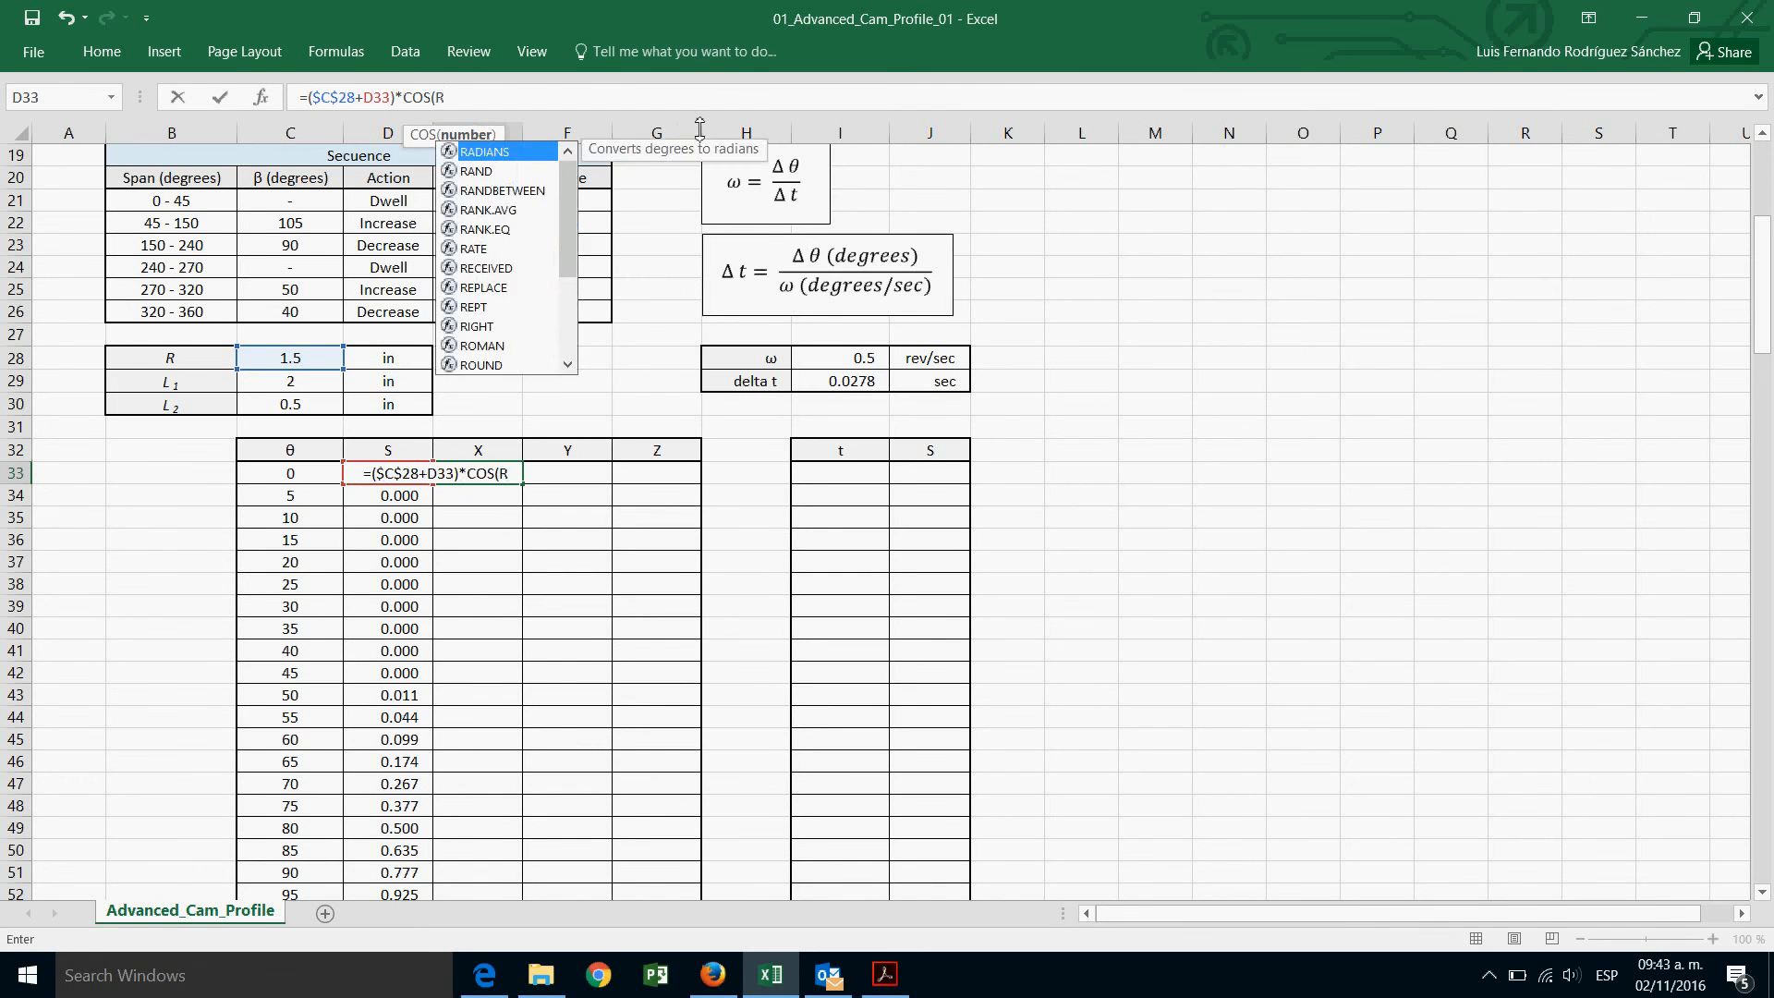
double_click(523, 154)
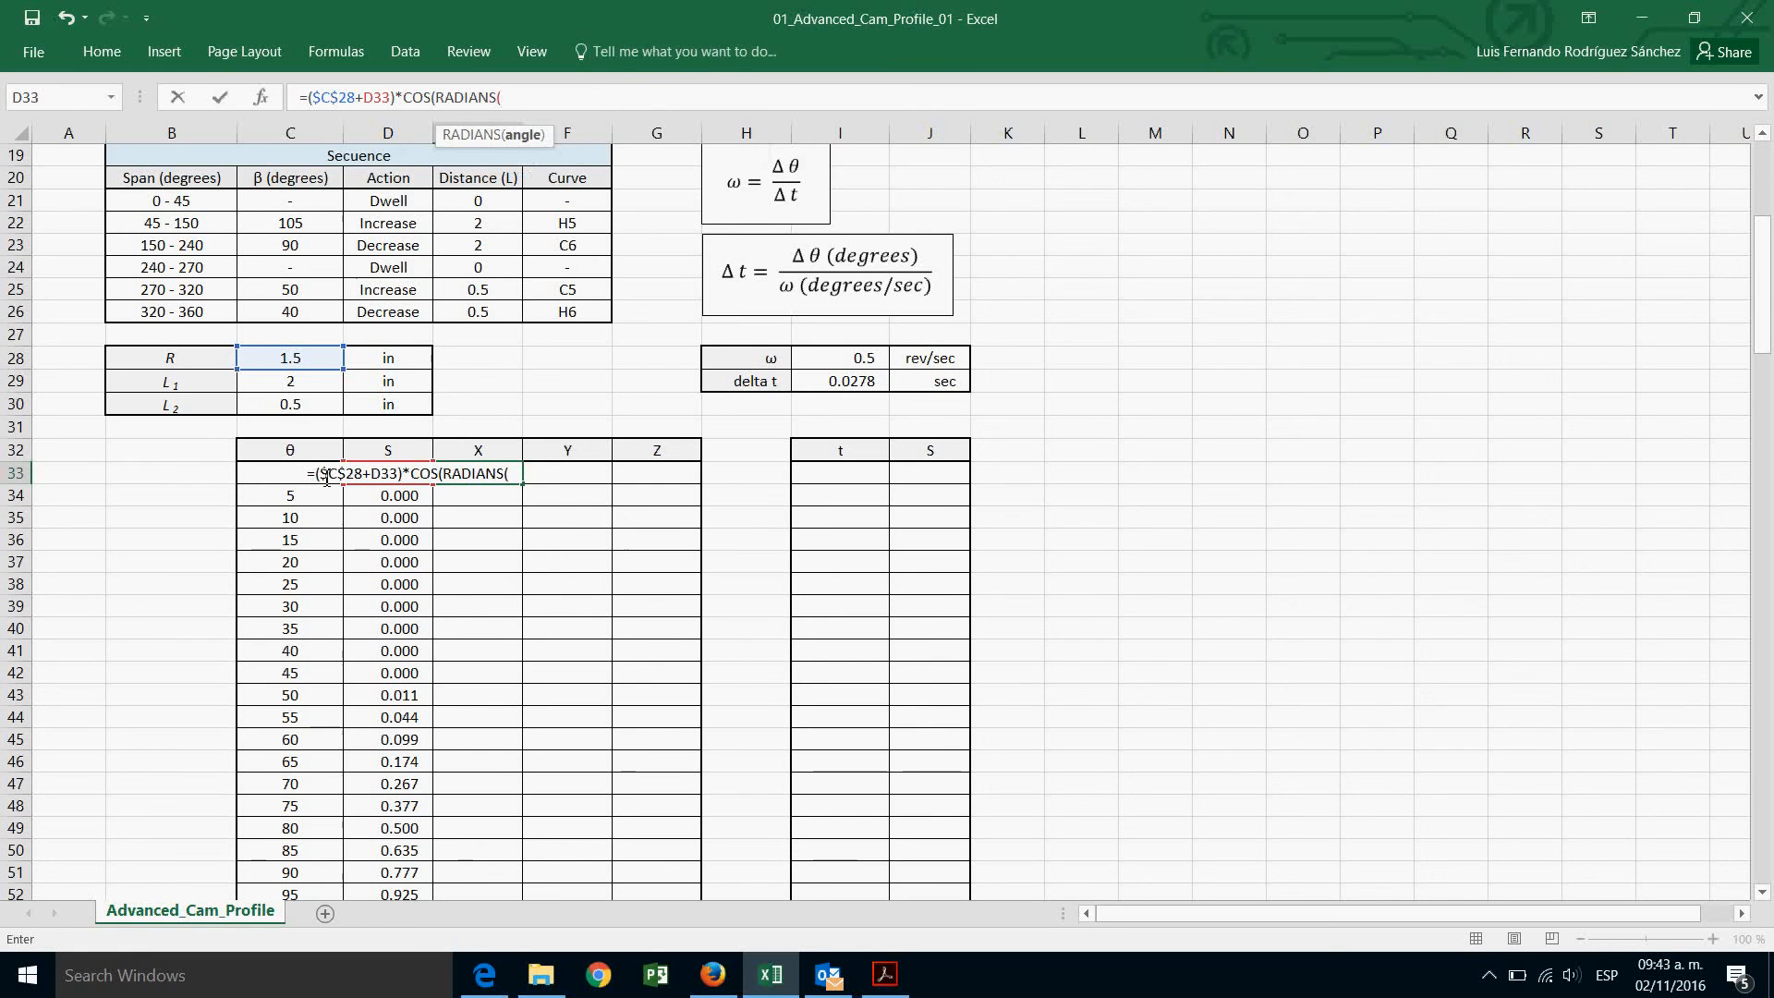
left_click(288, 496)
key("Up")
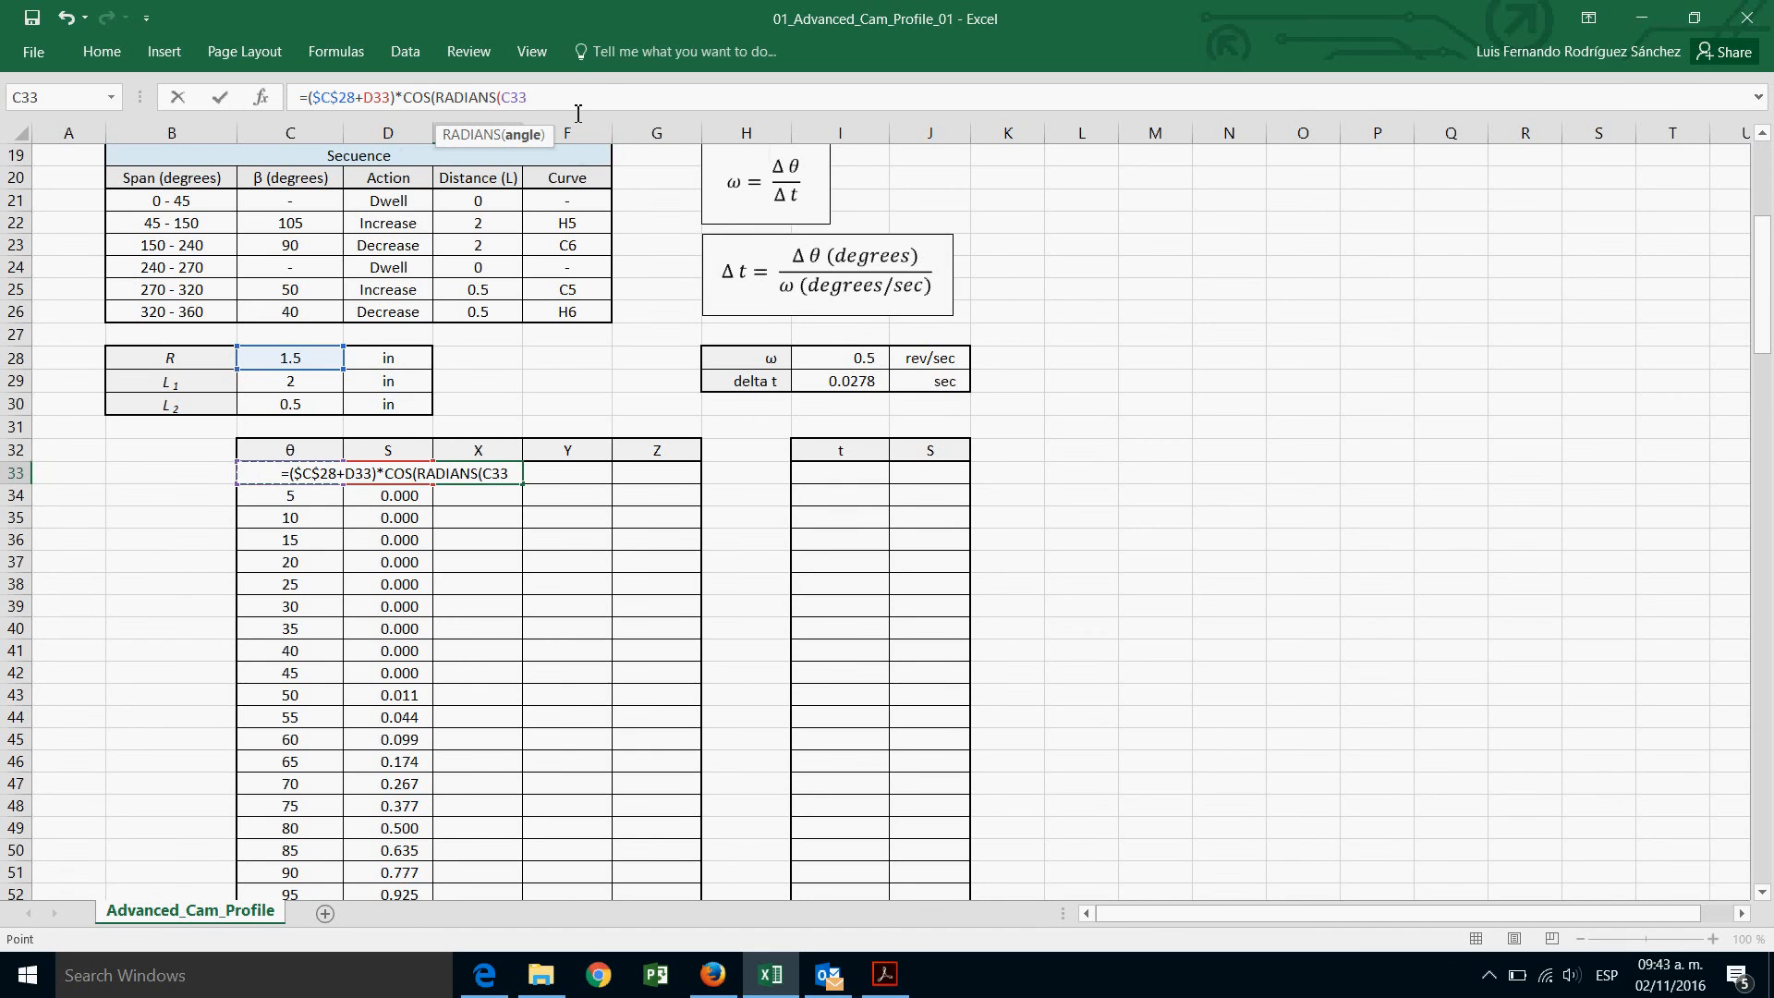
type("))")
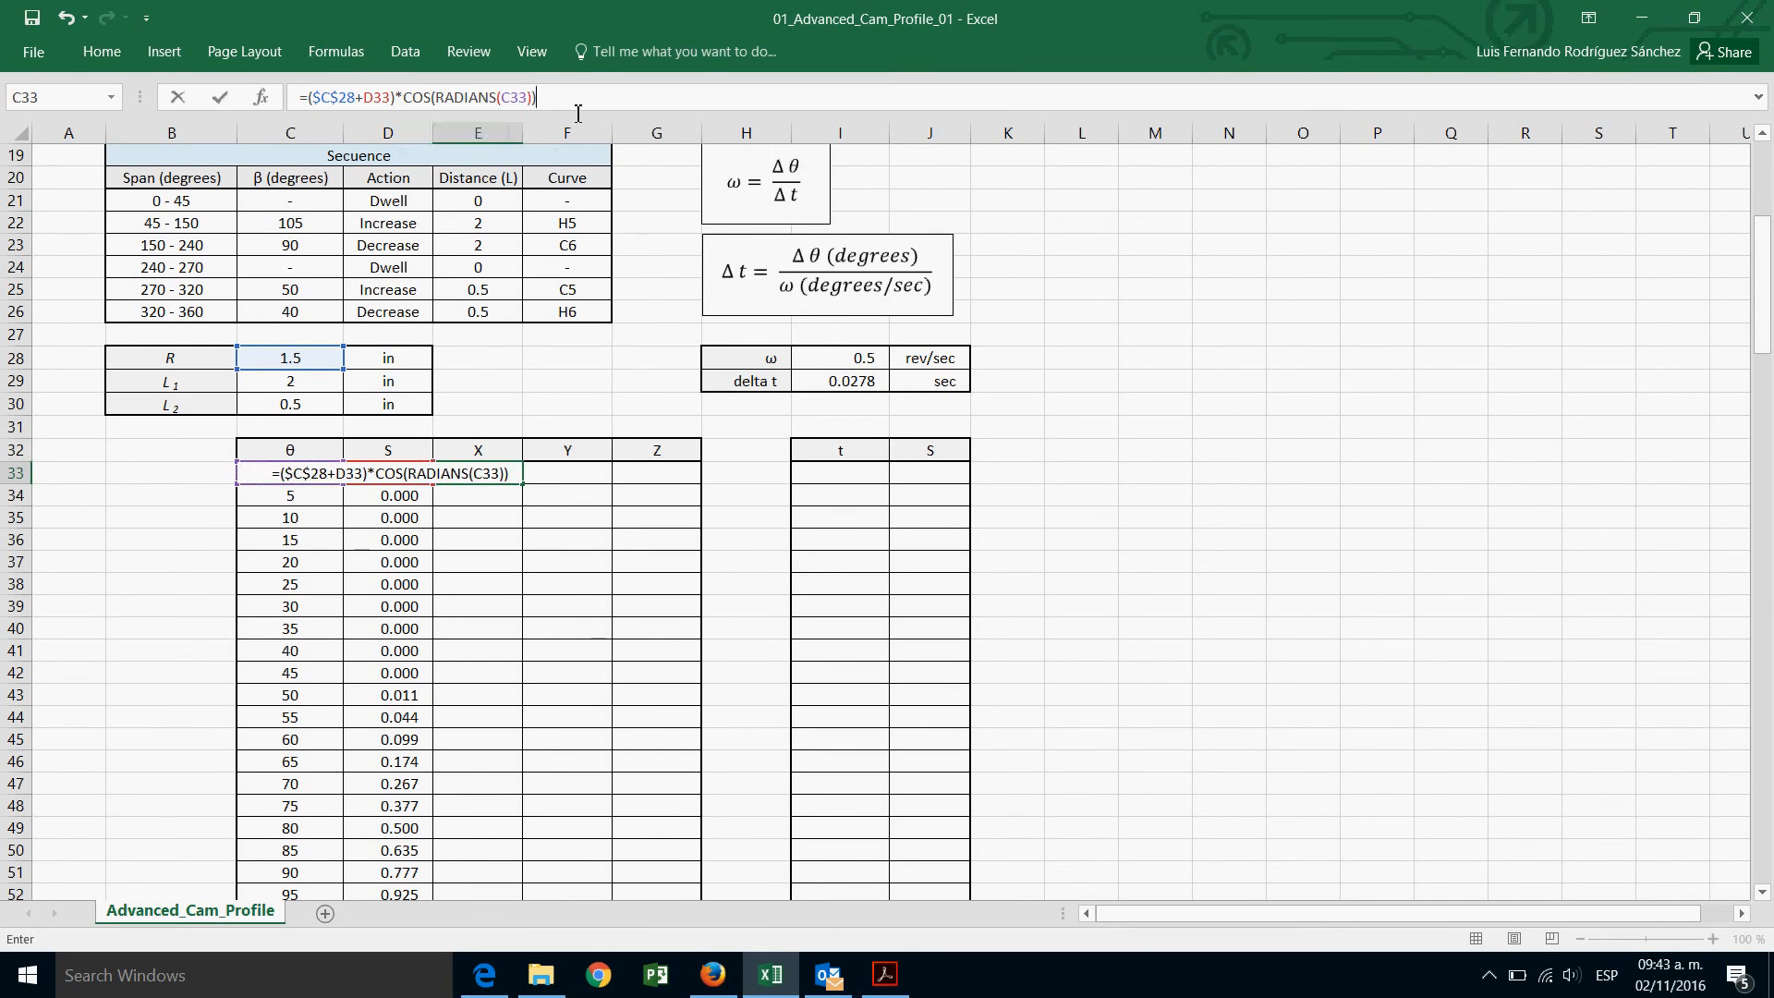
key("Return")
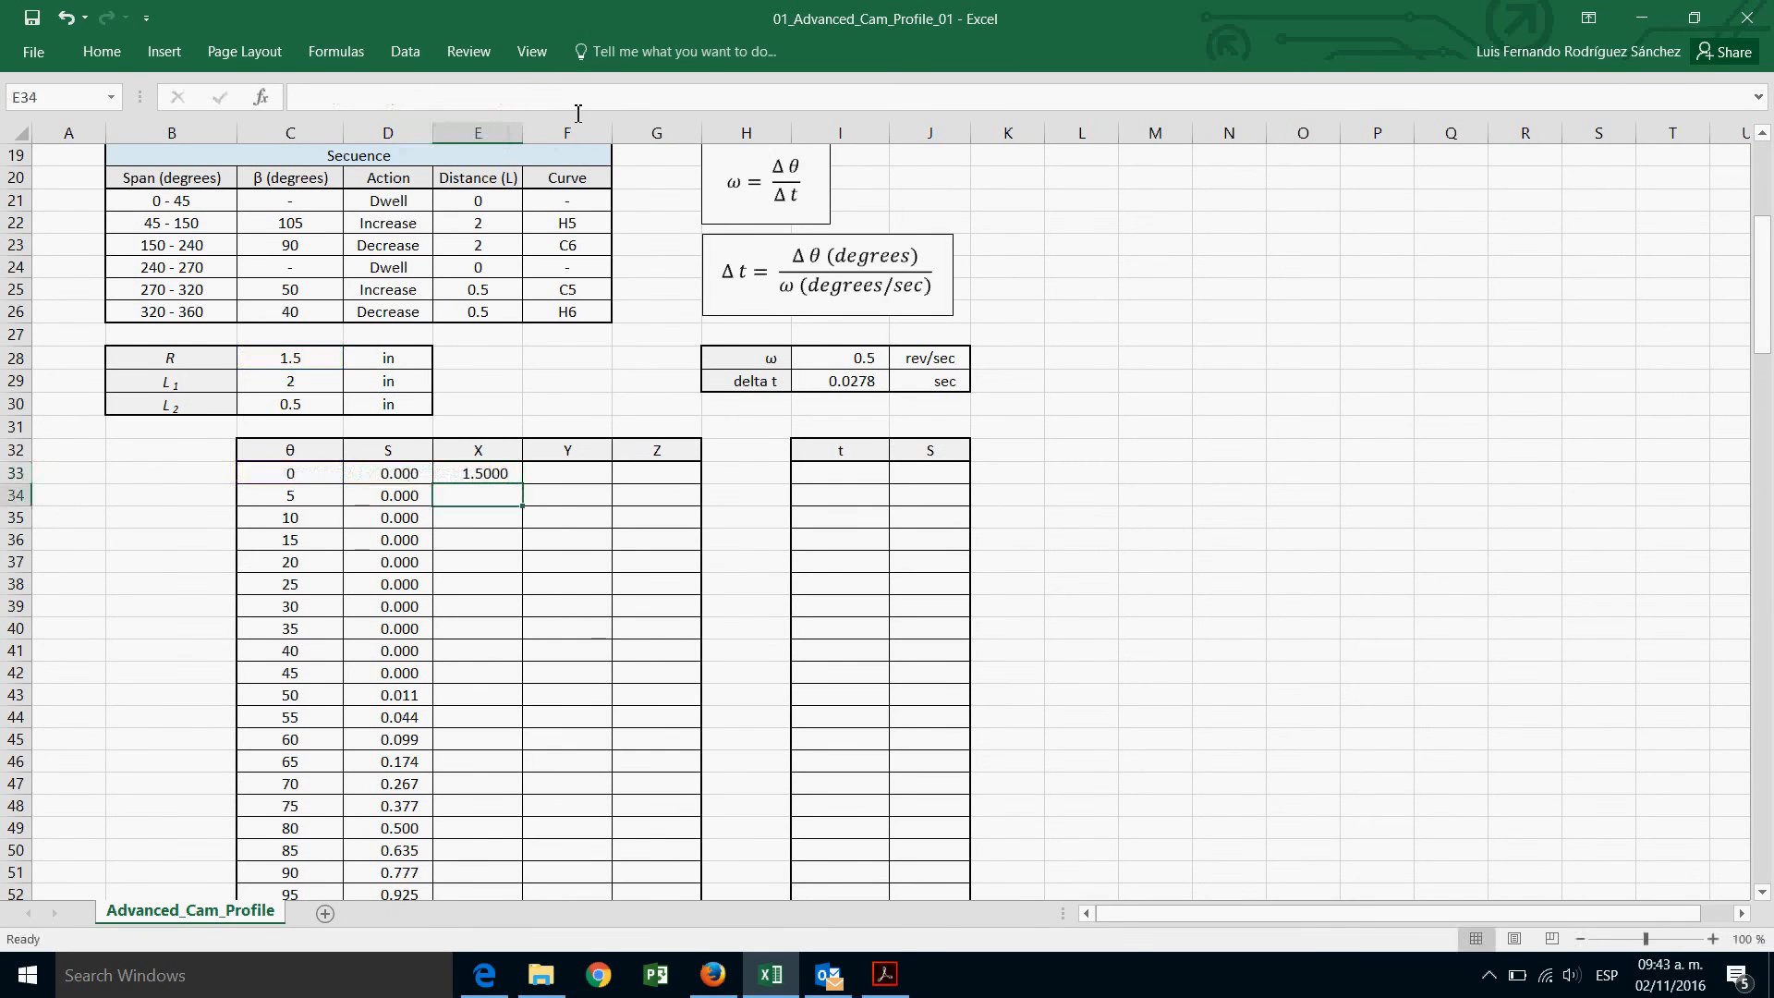
Copy the X formula from E33 and paste only the formula into E34:E105.
left_click(506, 483)
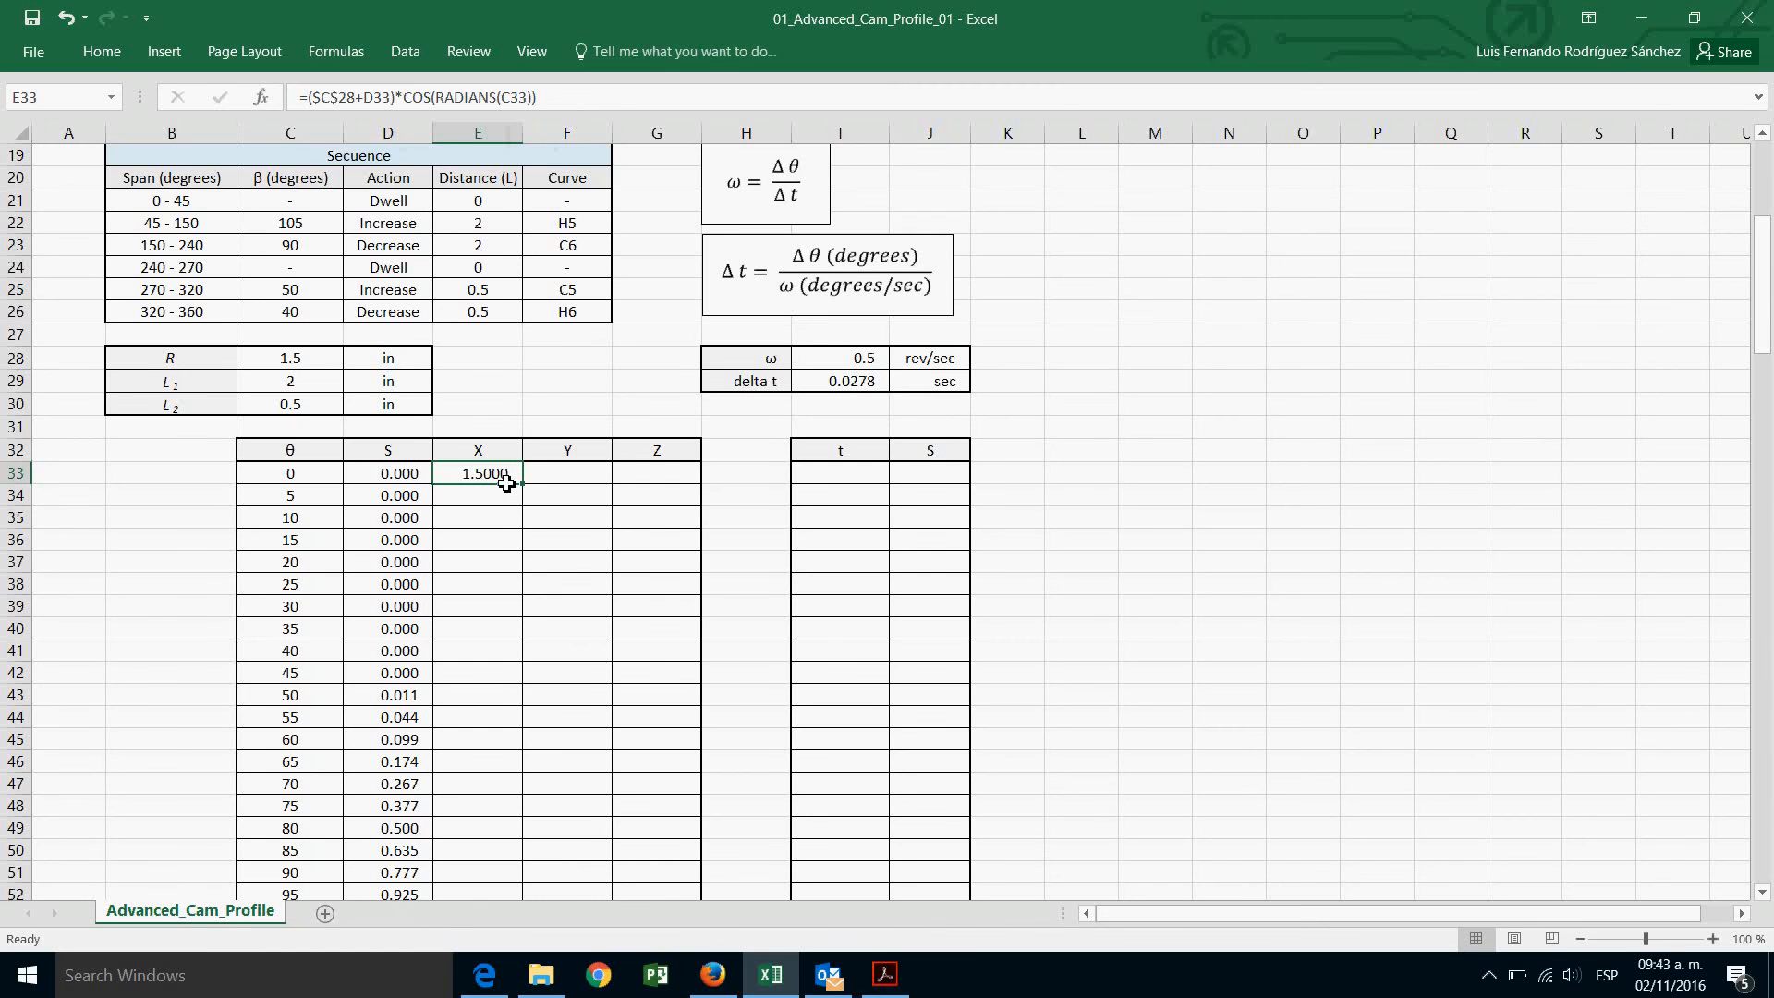
right_click(500, 467)
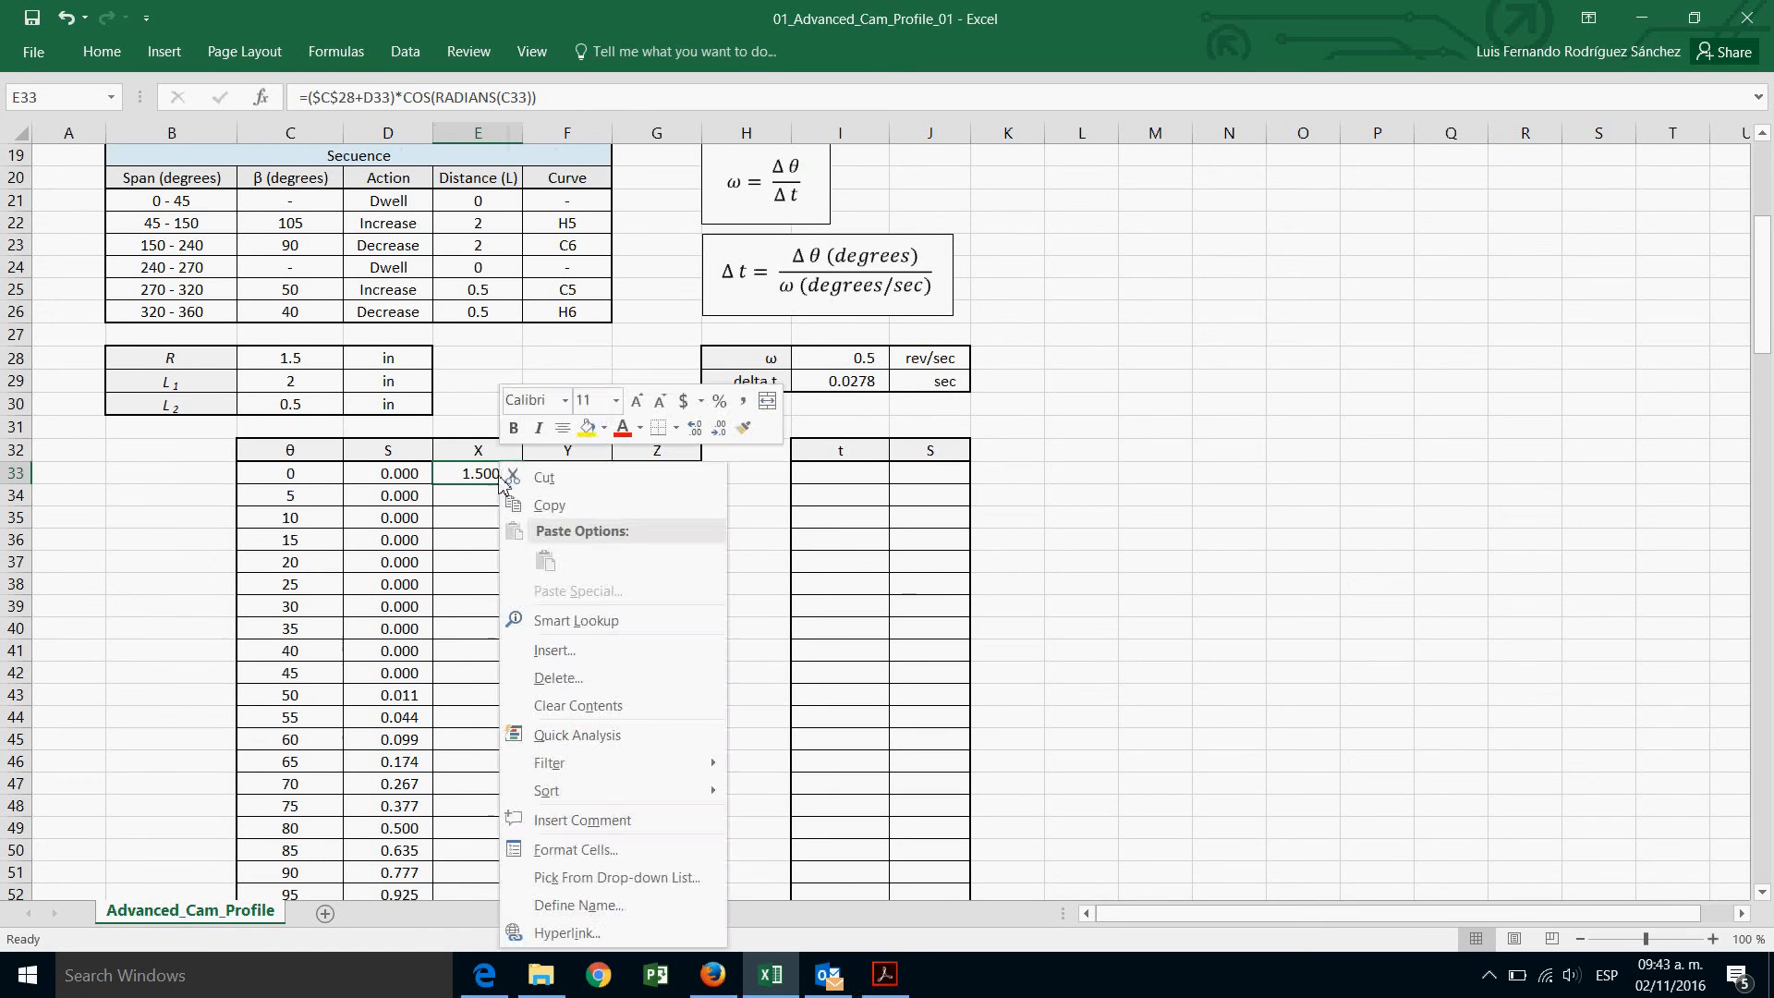
left_click(582, 510)
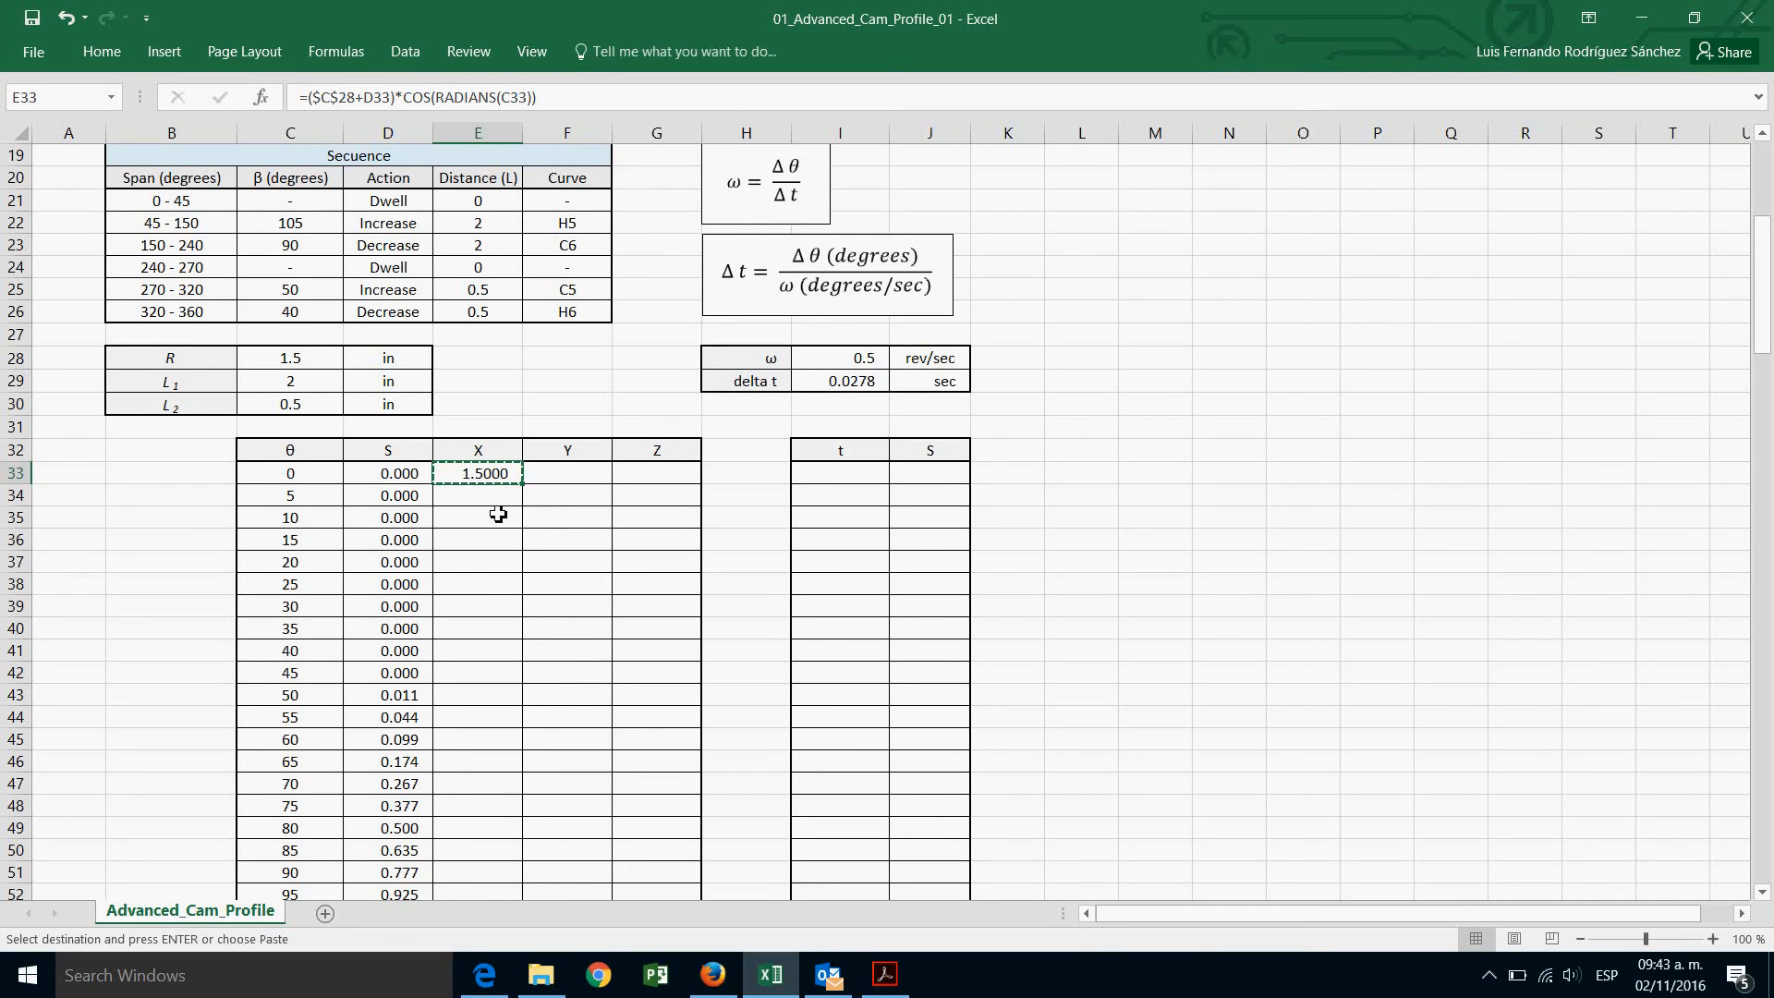
left_click_drag(488, 502, 455, 851)
right_click(455, 851)
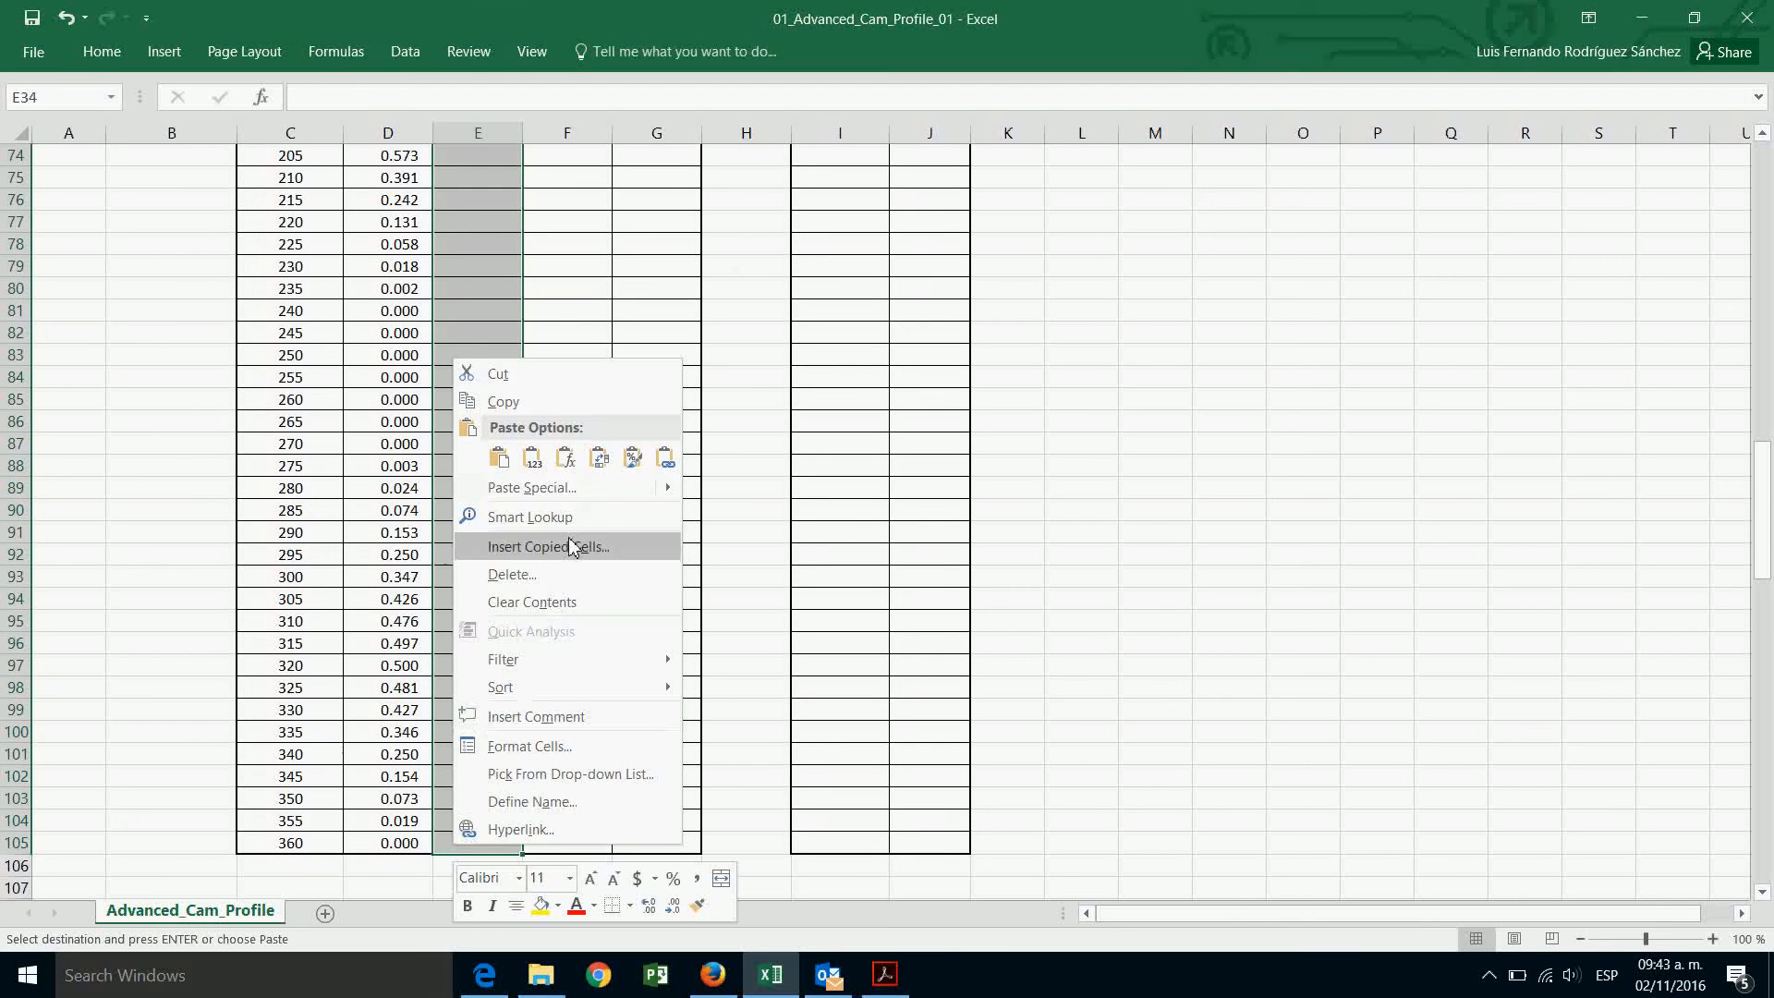
left_click(565, 459)
left_click(568, 473)
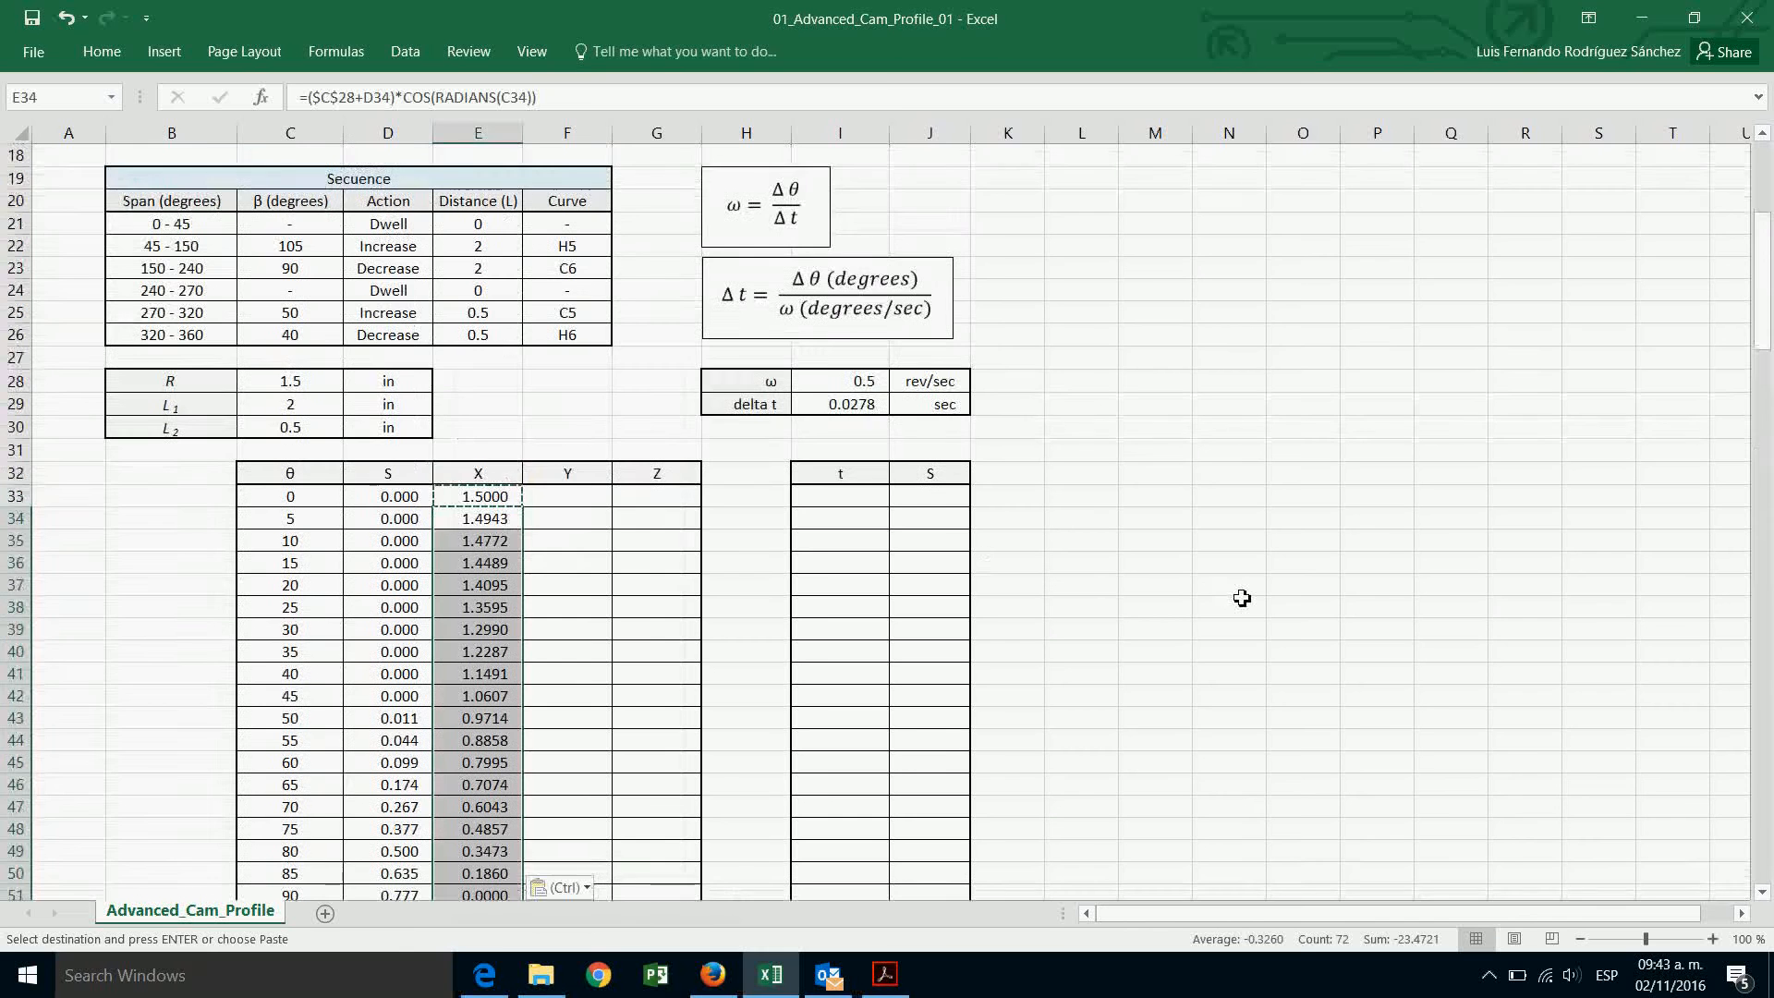
key("Escape")
left_click(1228, 585)
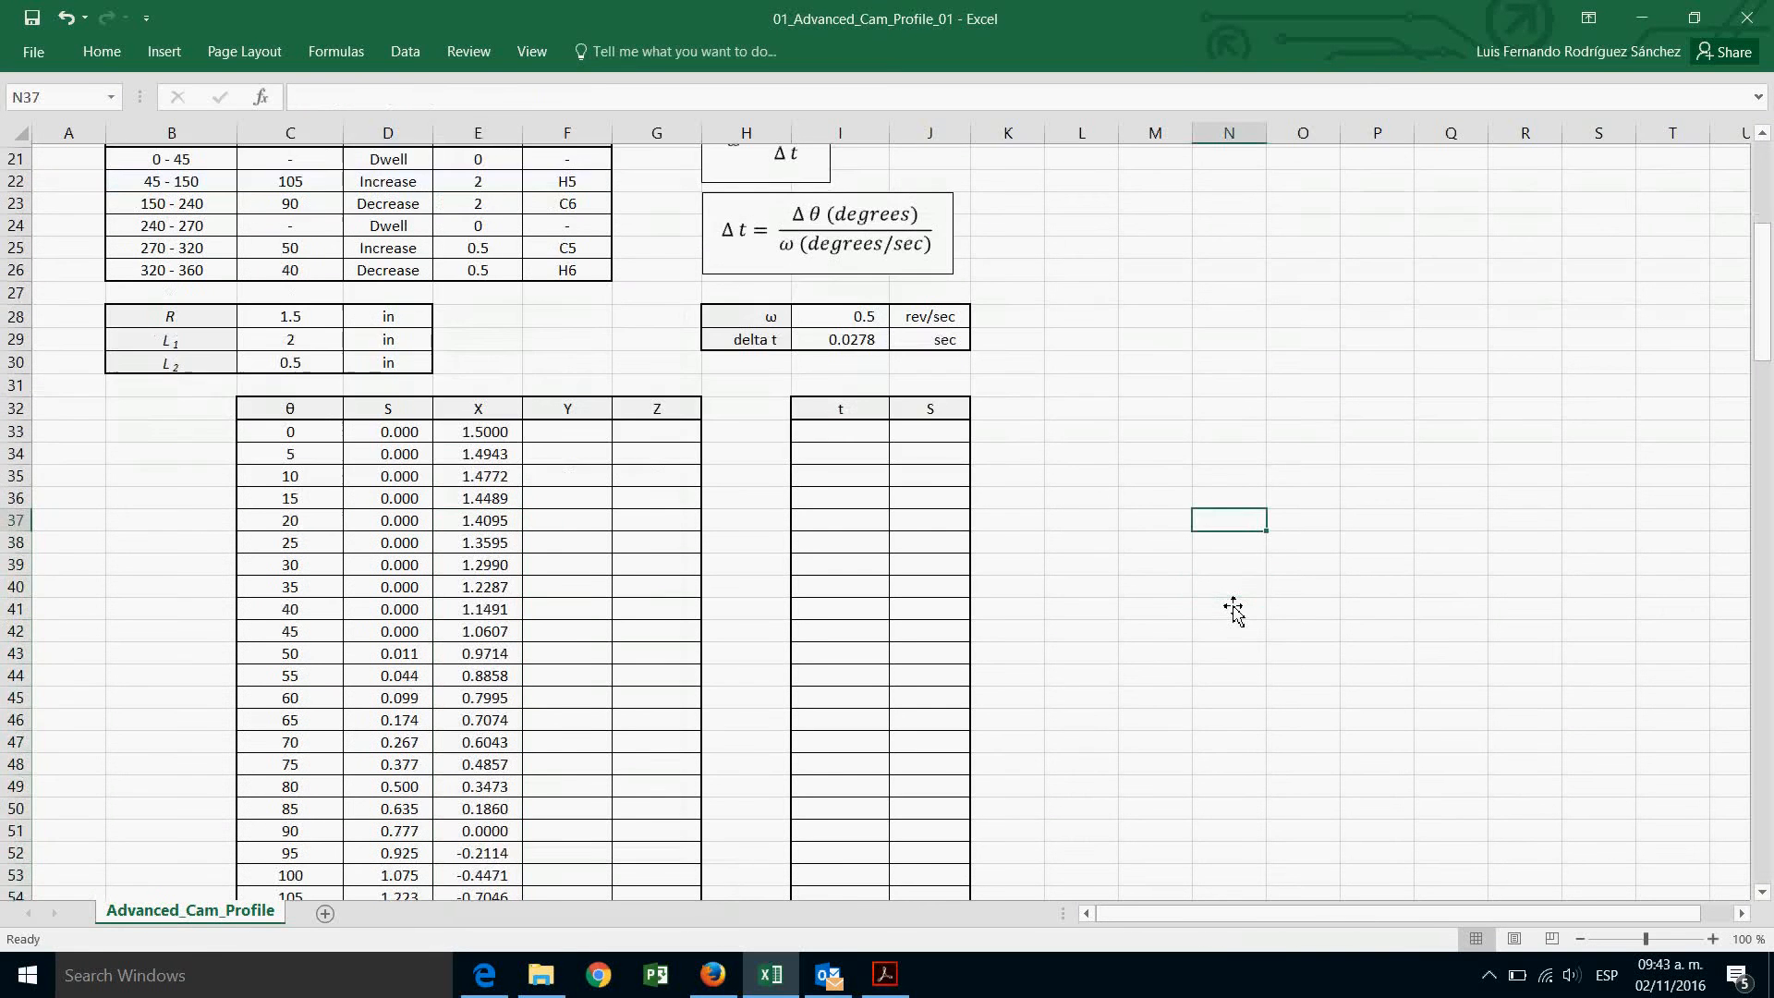
Copy the formula text of E33 and paste it with unchanged references into the first Z cell, G33.
left_click(476, 504)
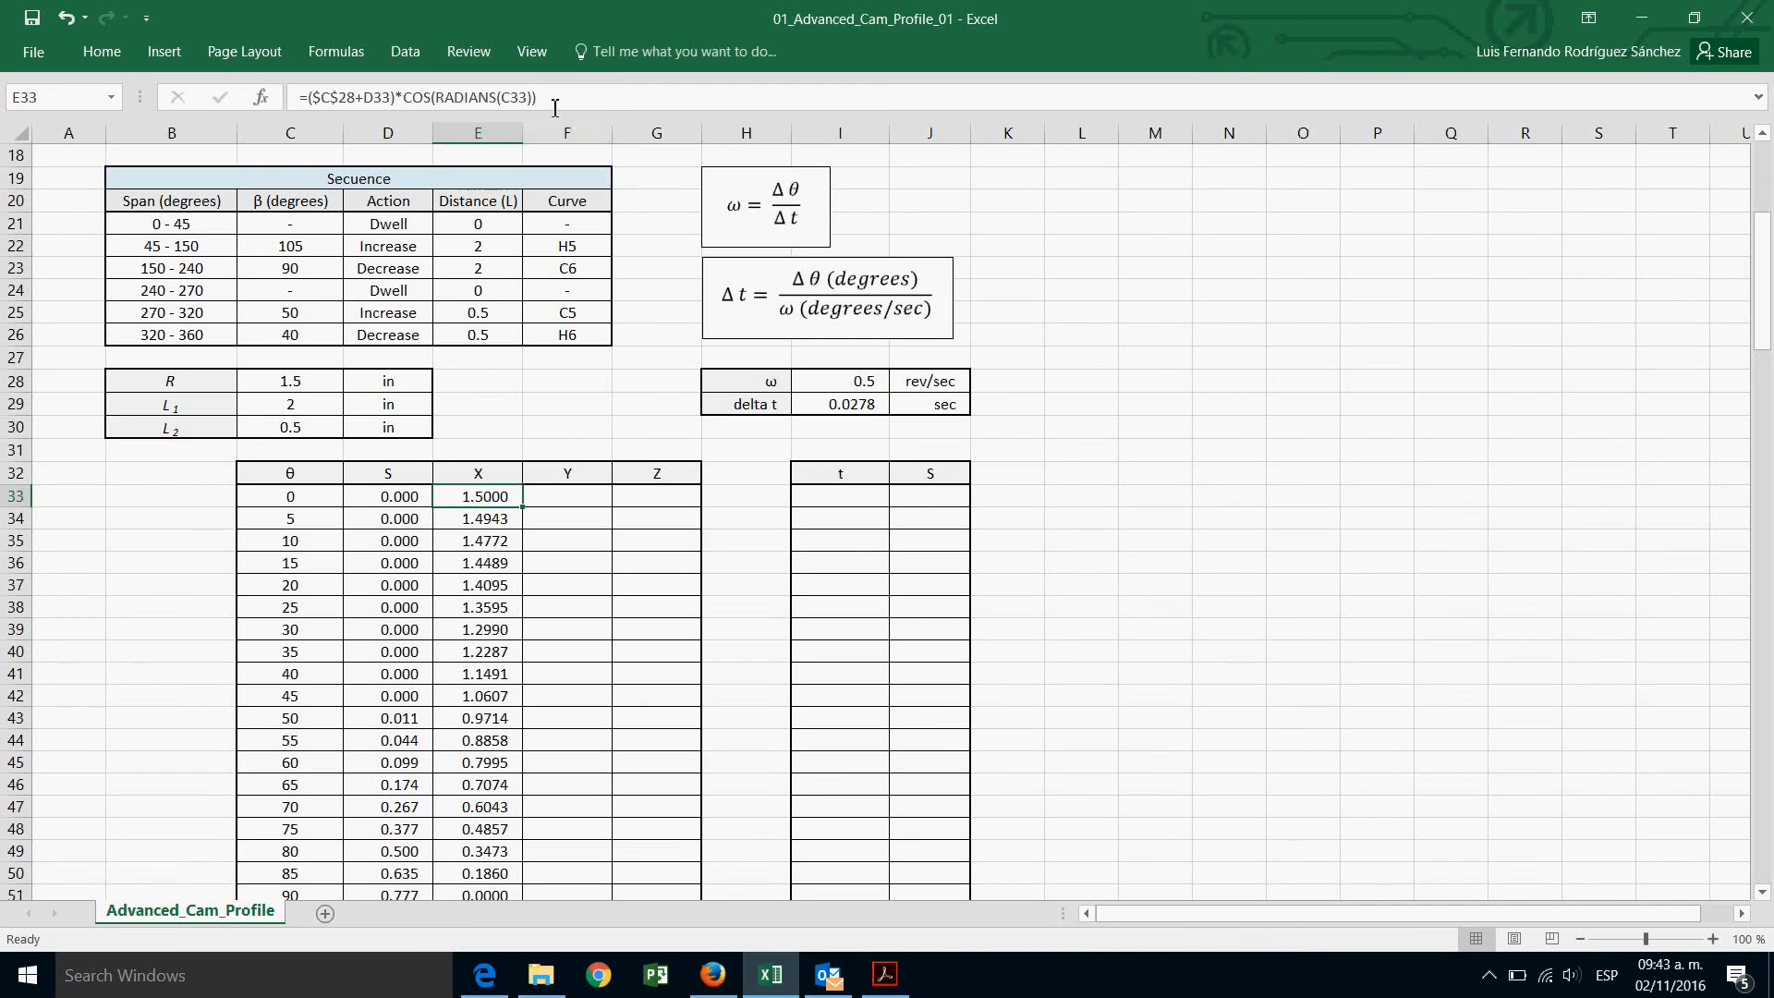
left_click_drag(555, 101, 287, 97)
right_click(366, 110)
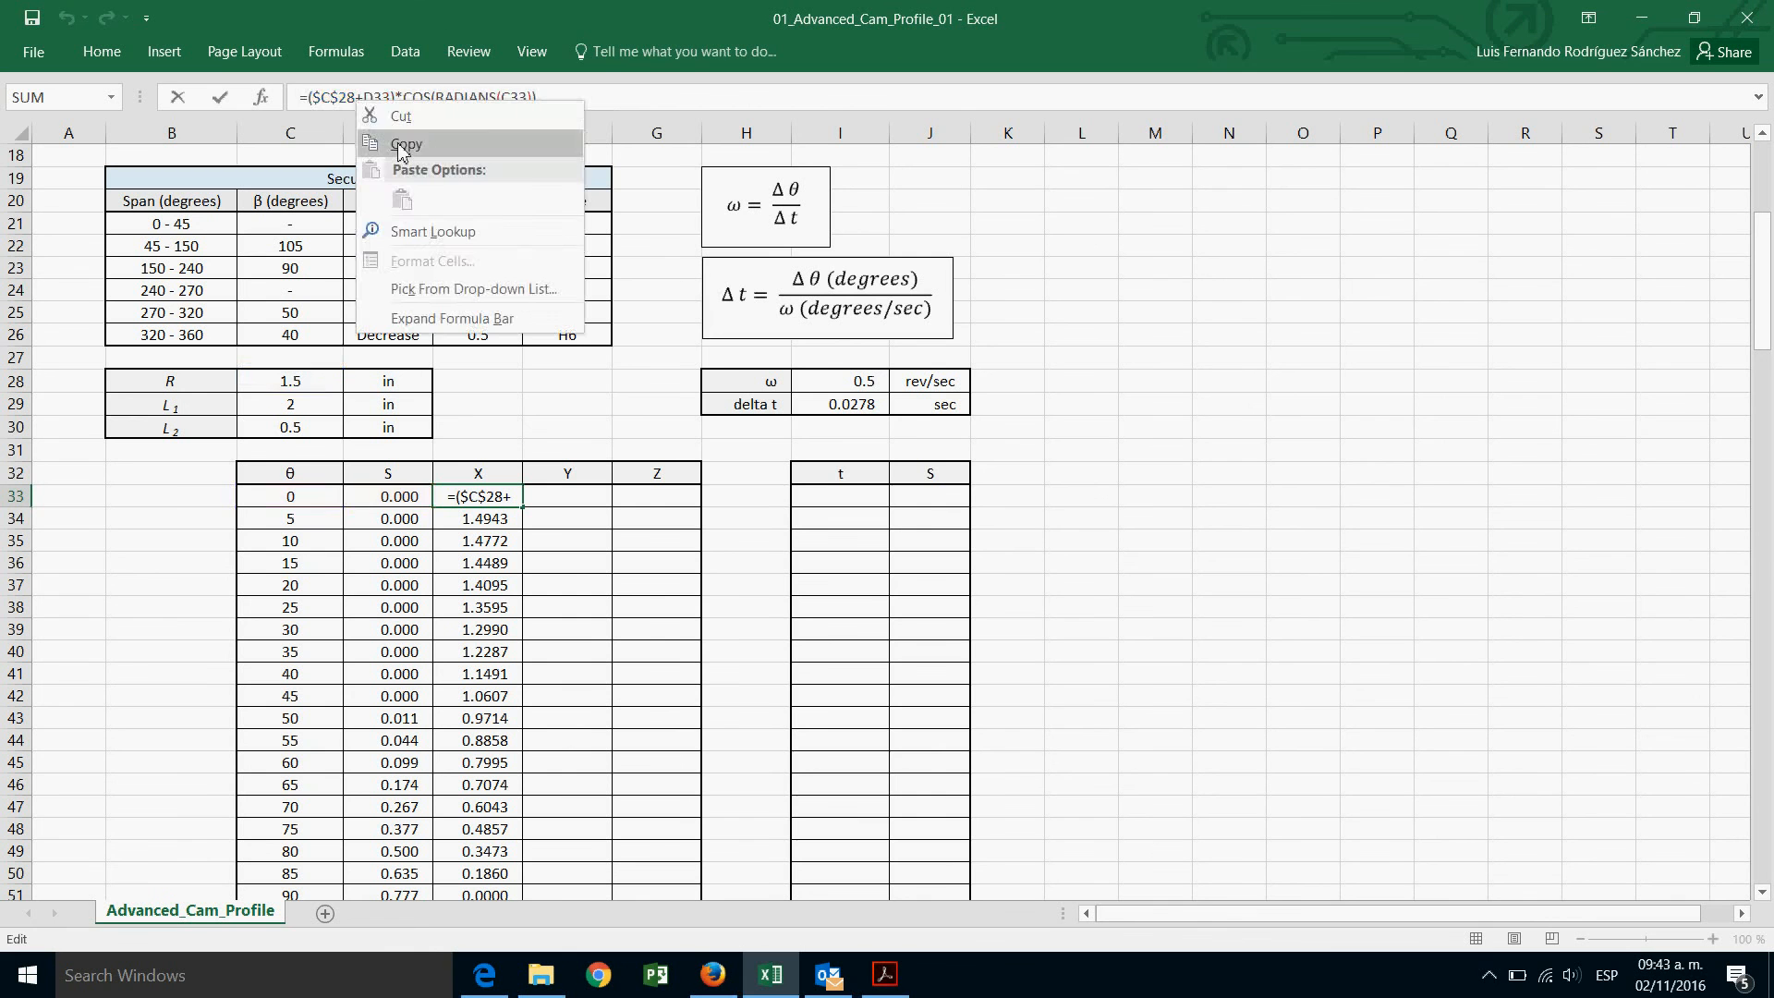
left_click(386, 140)
key("Escape")
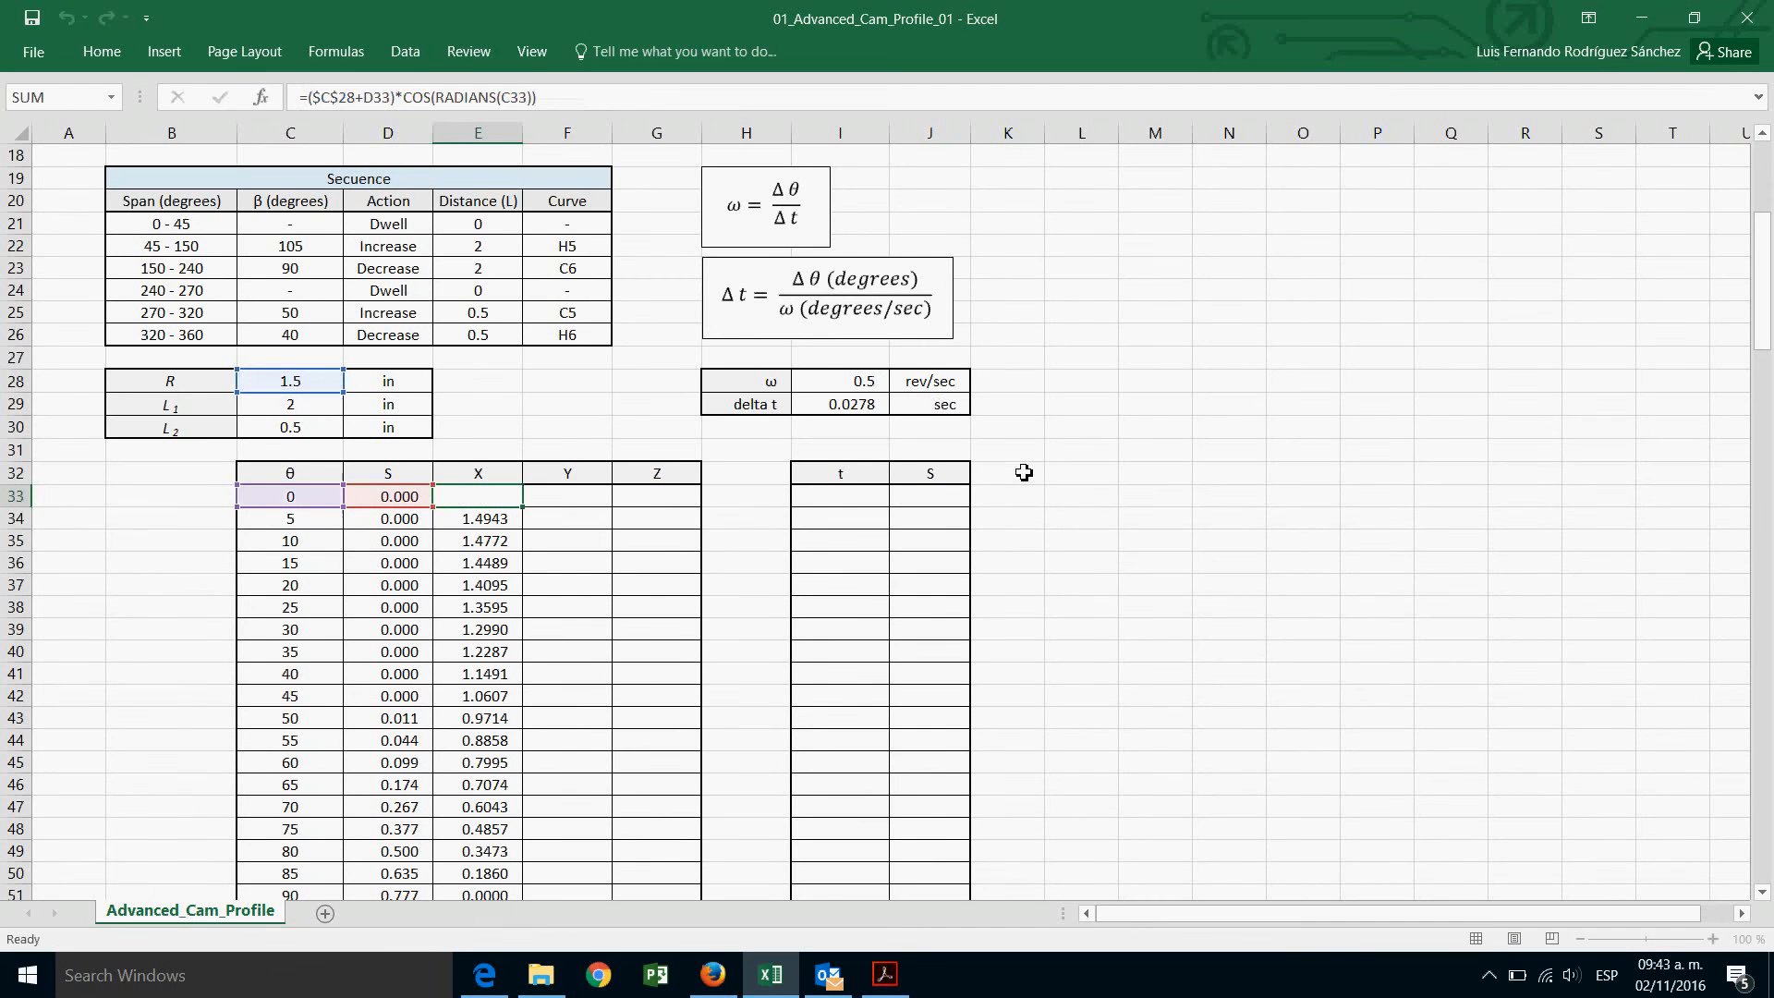
left_click(666, 507)
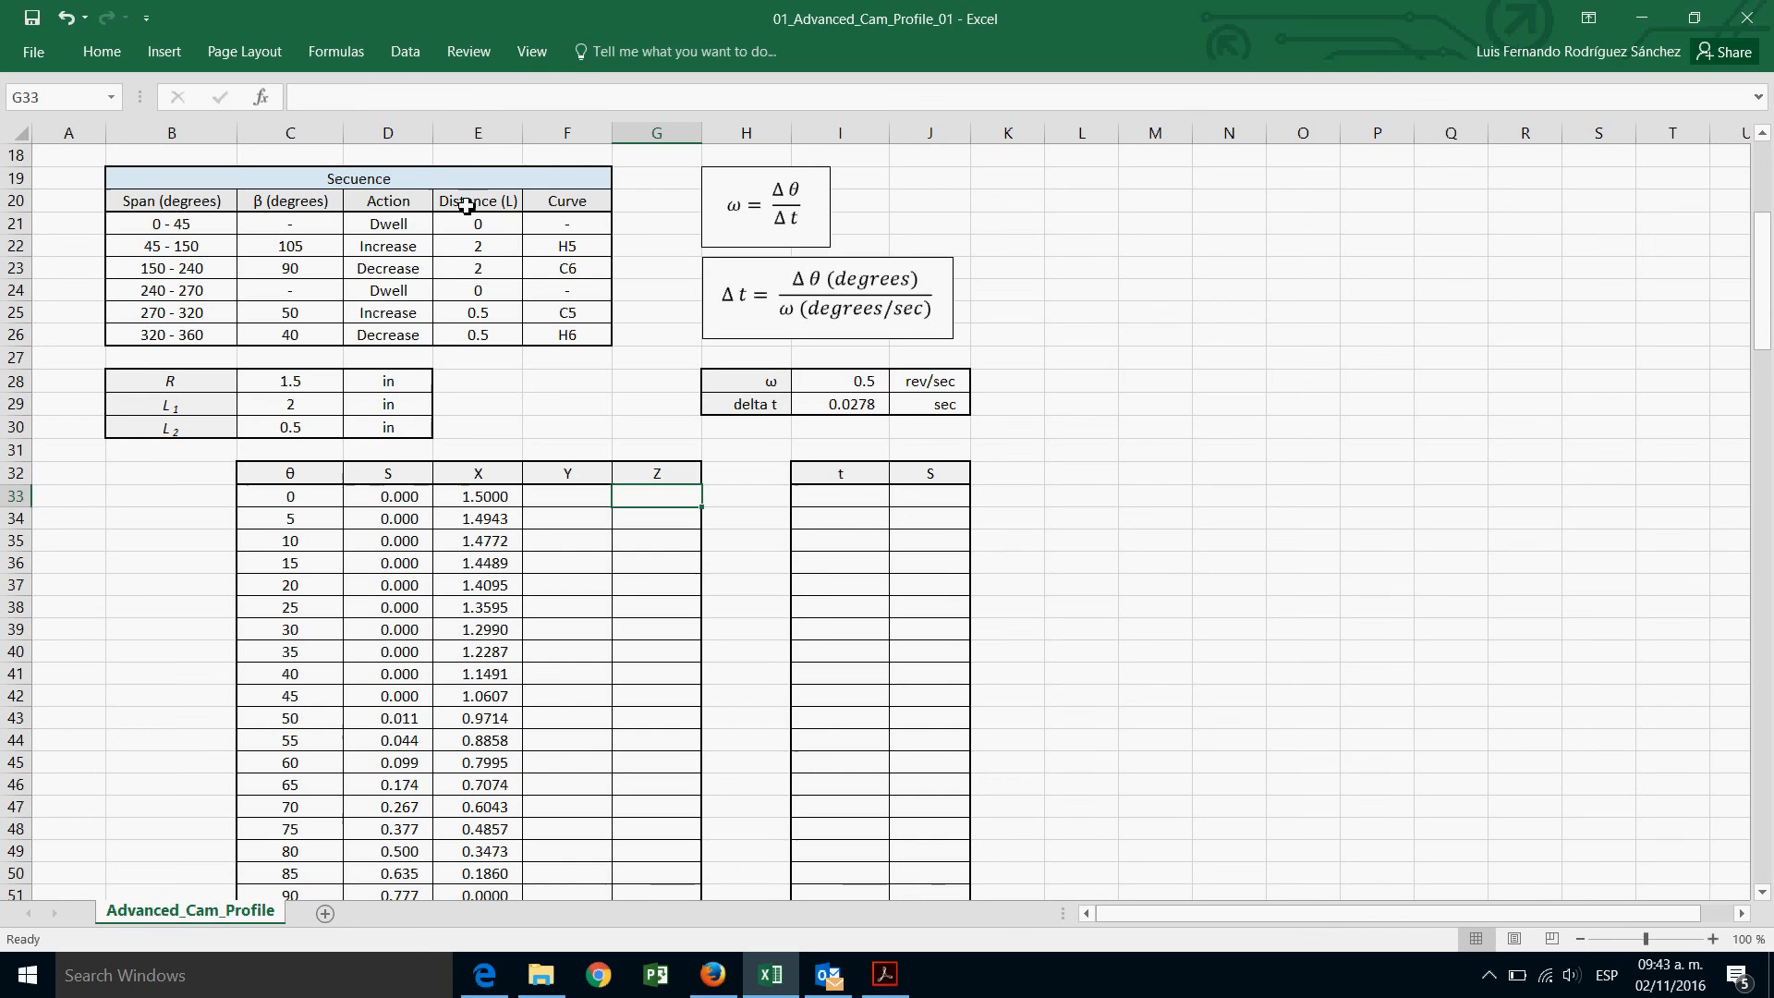
right_click(386, 108)
left_click(424, 196)
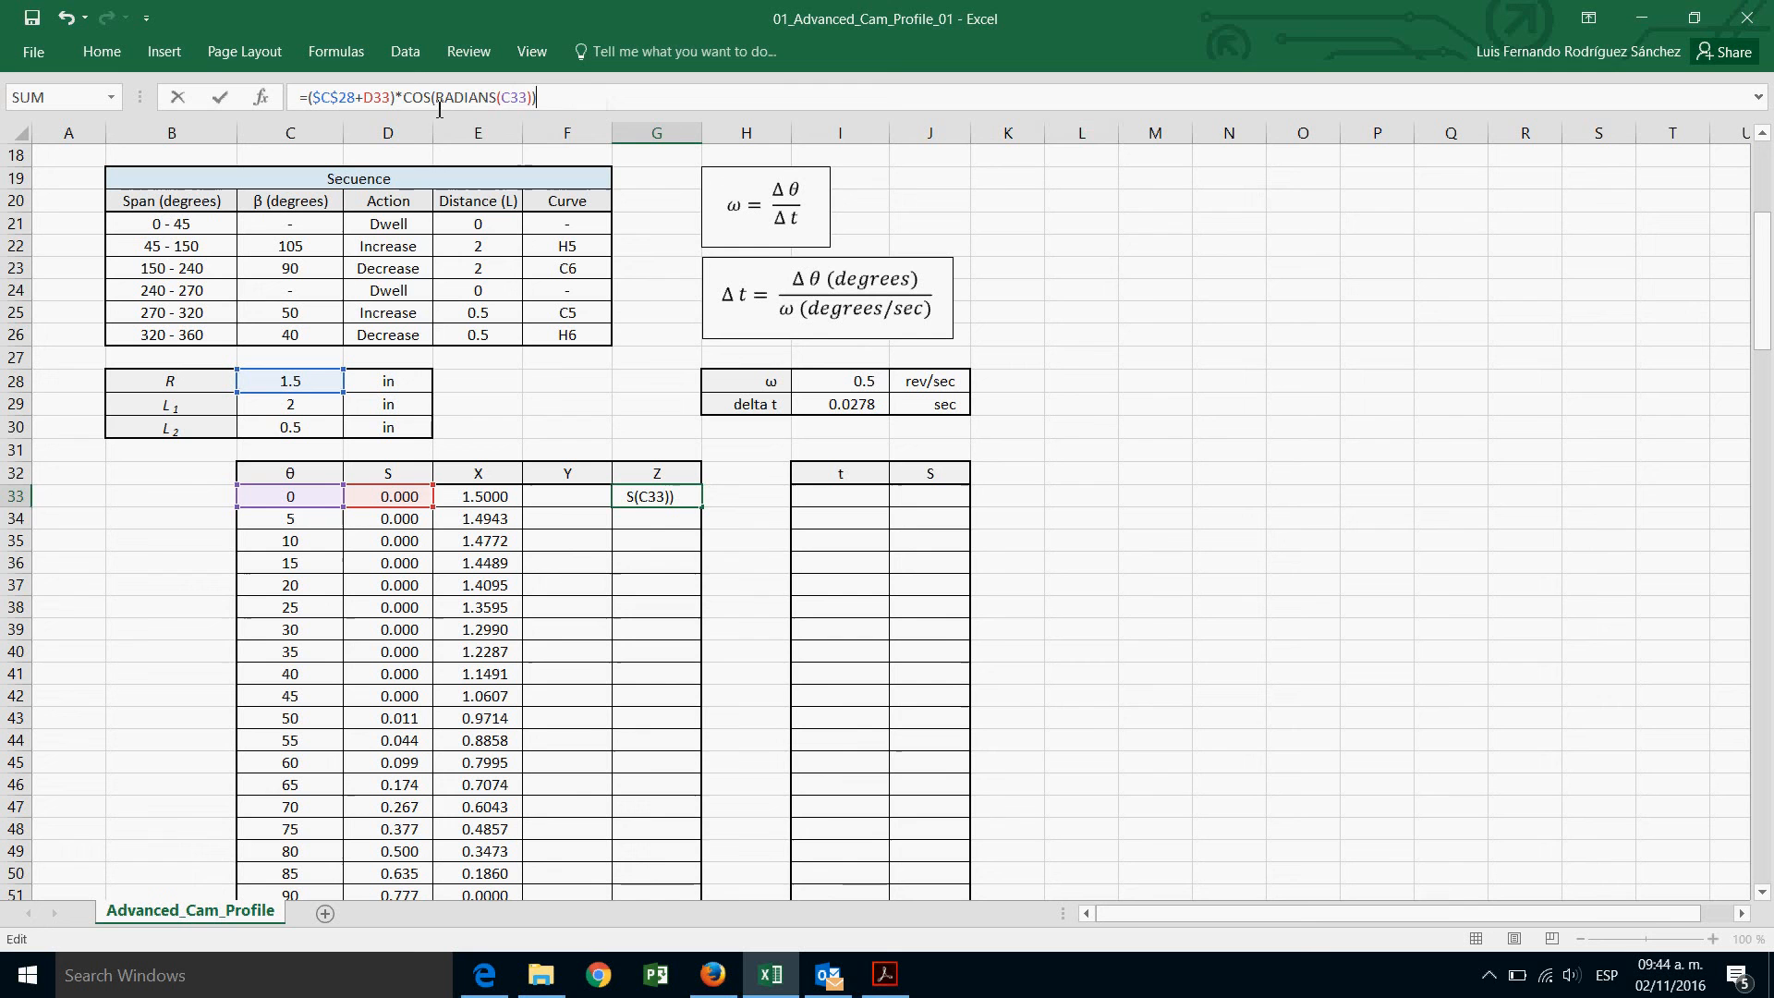
Replace COS with SIN in the G33 formula so it reads =($C$28+D33)*SIN(RADIANS(C33)).
left_click_drag(433, 100, 404, 100)
type("sin")
double_click(440, 153)
key("Return")
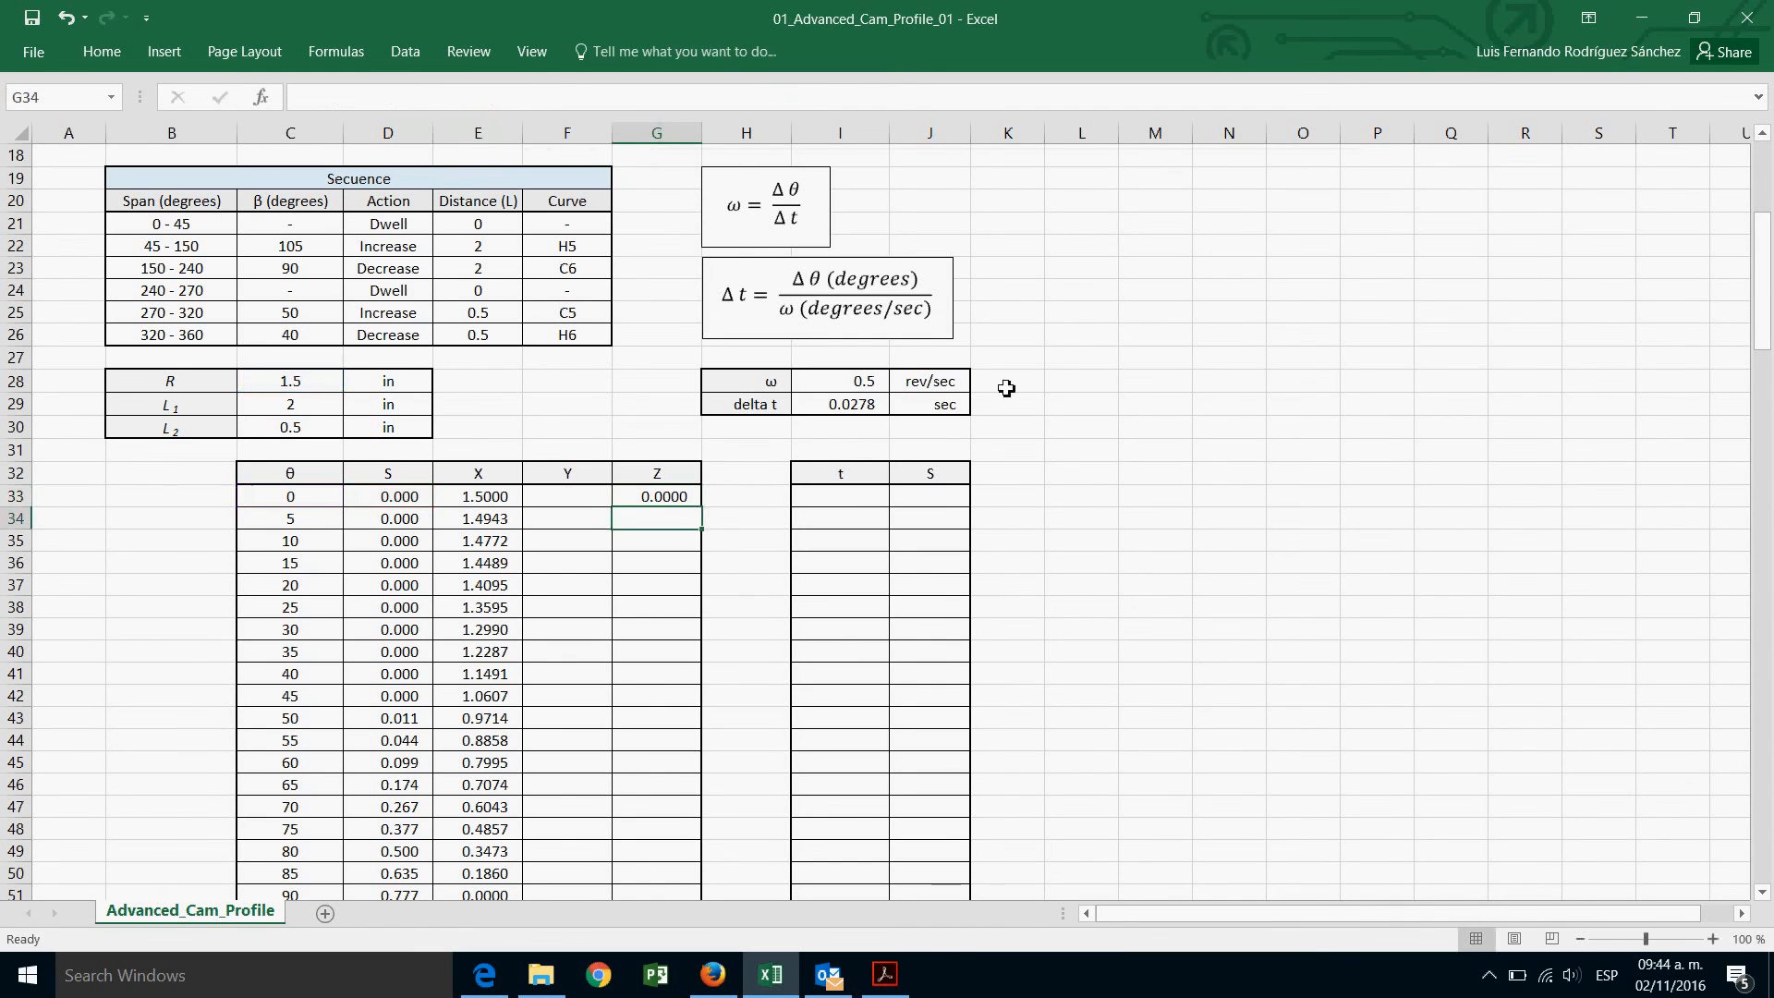
Copy the Z formula from G33 down through G34:G105.
left_click(679, 497)
right_click(679, 497)
left_click(718, 48)
left_click_drag(681, 518, 654, 870)
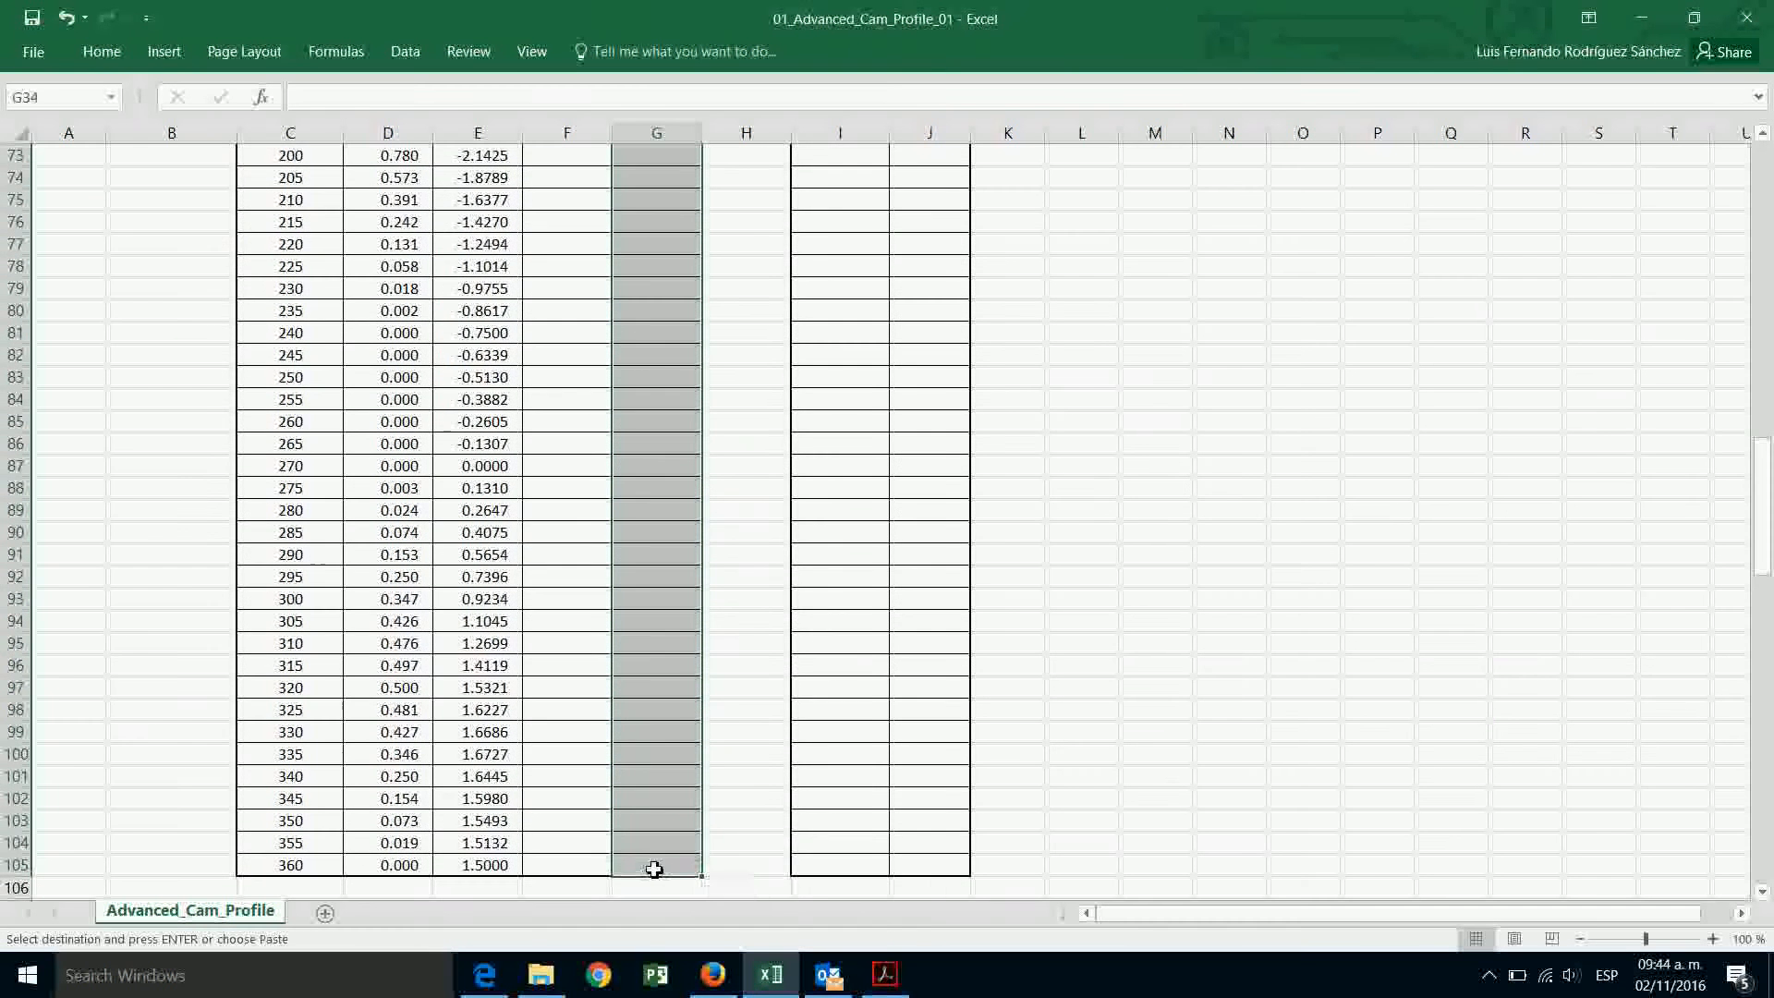
right_click(654, 869)
left_click(688, 472)
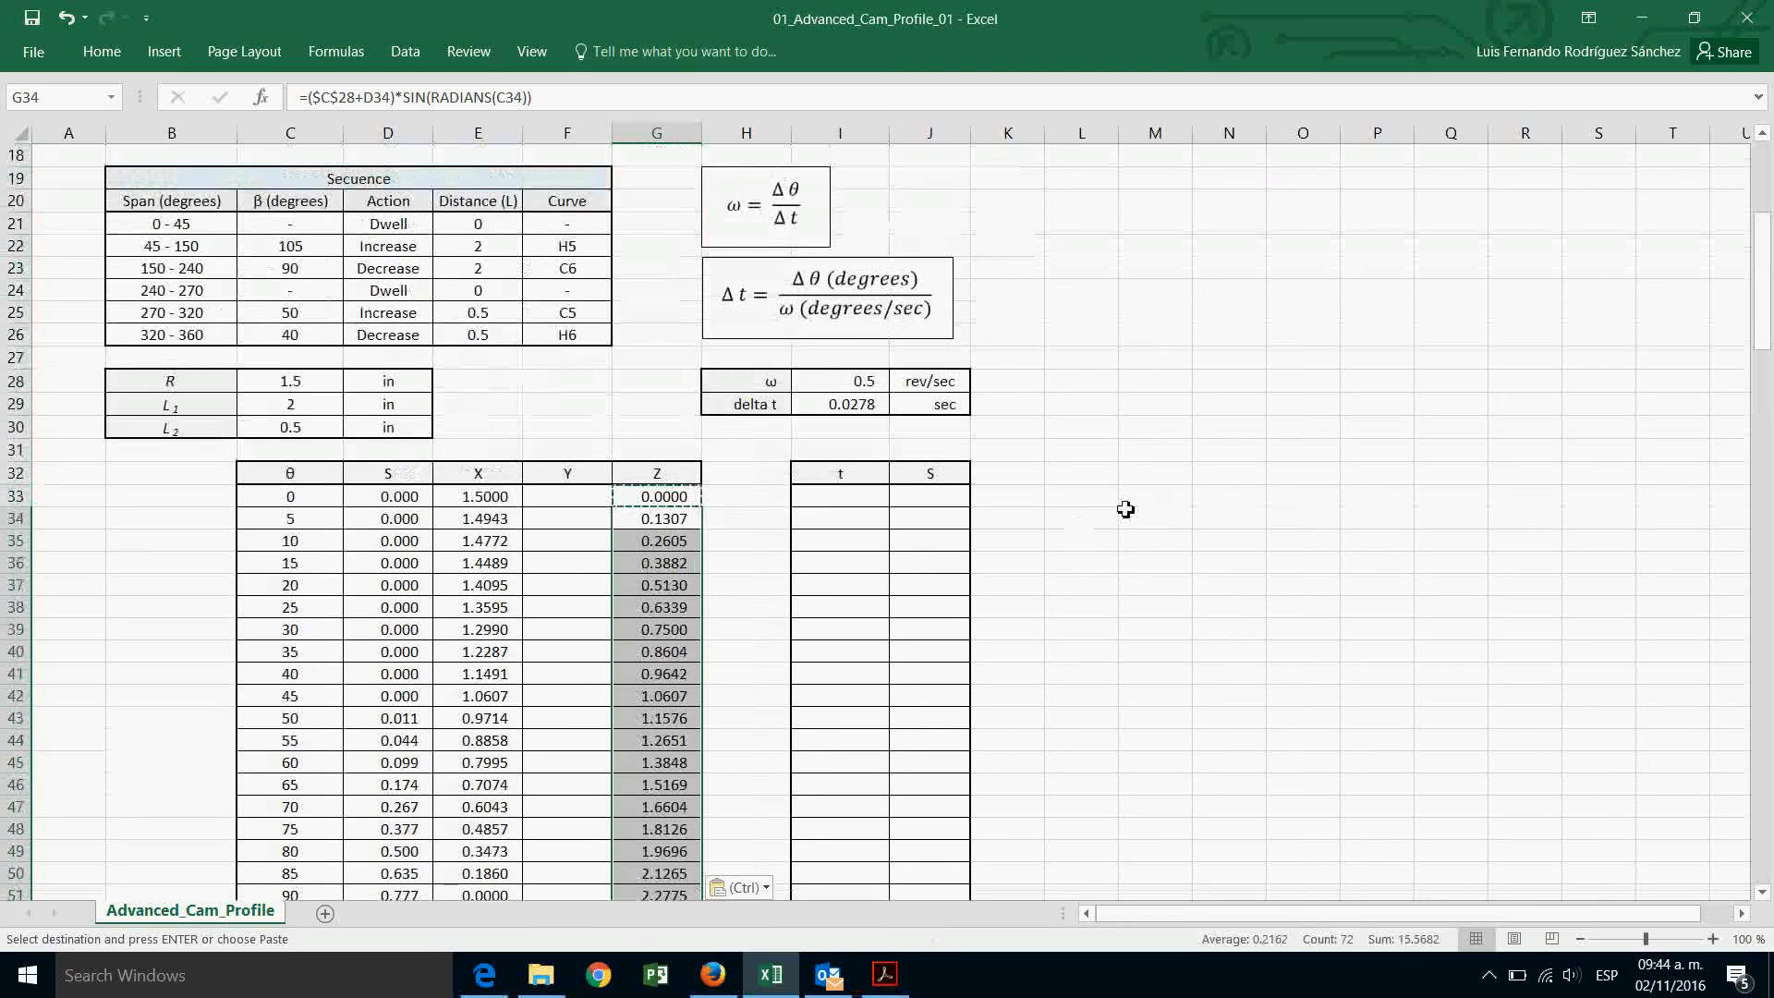
key("Escape")
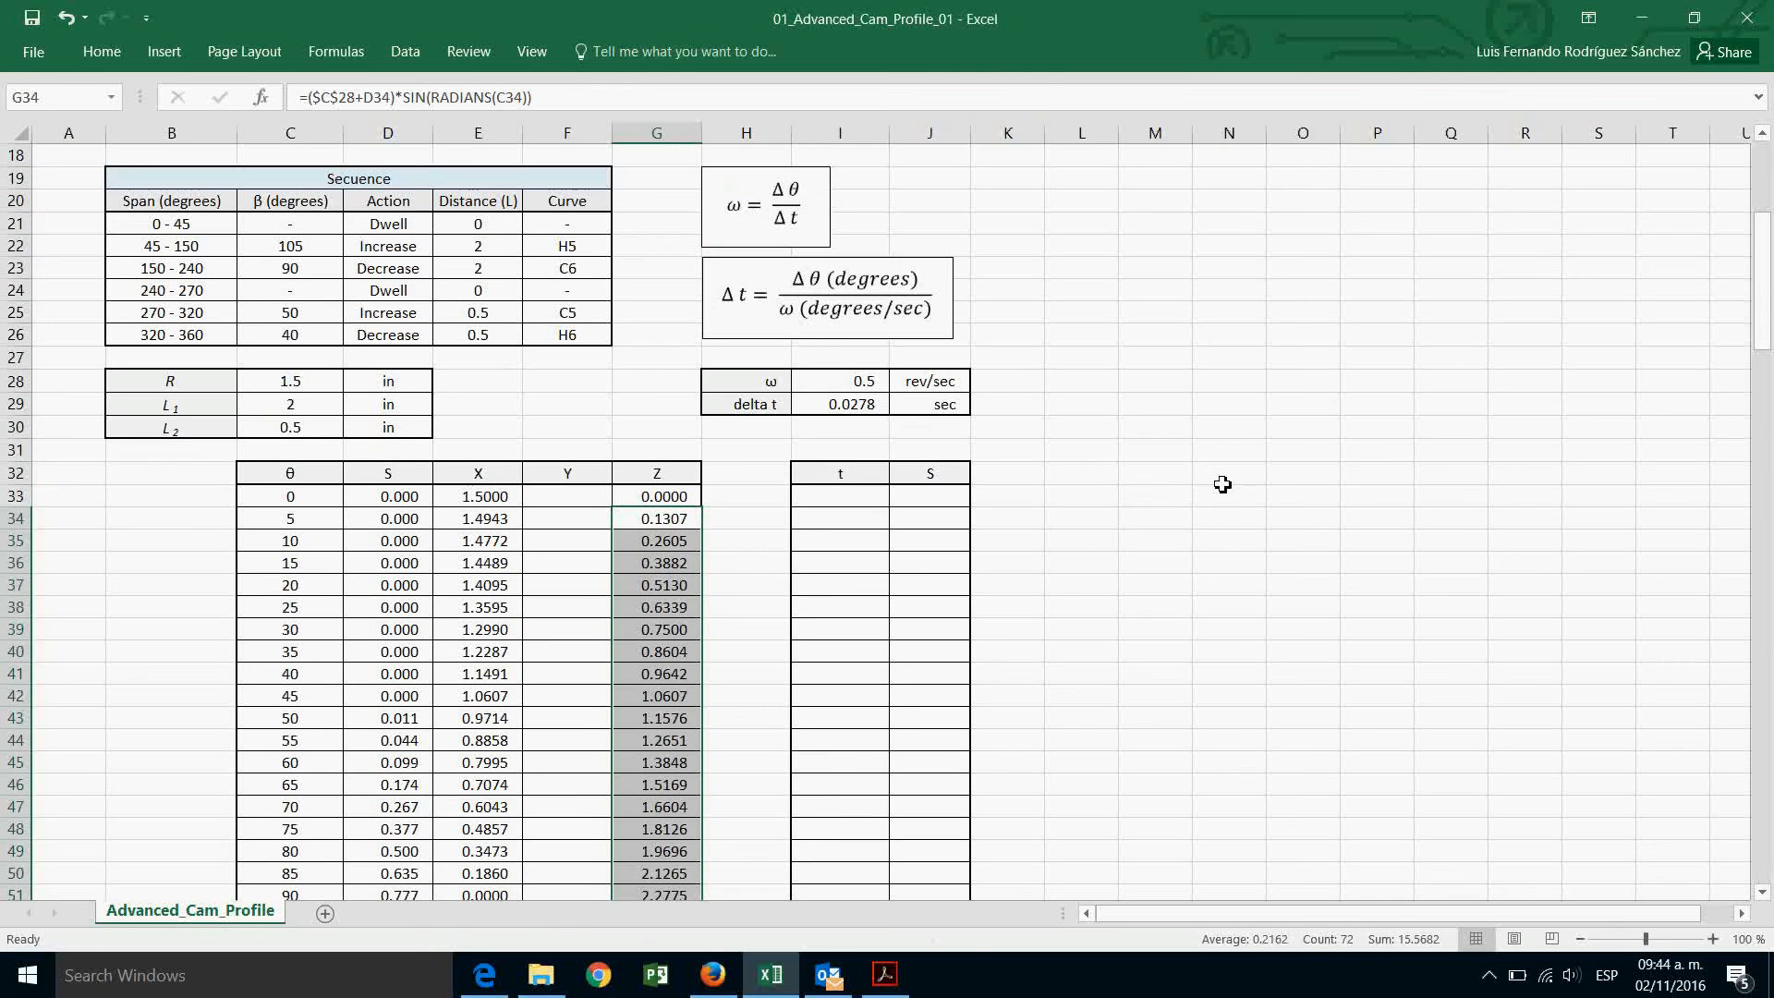
left_click(1222, 486)
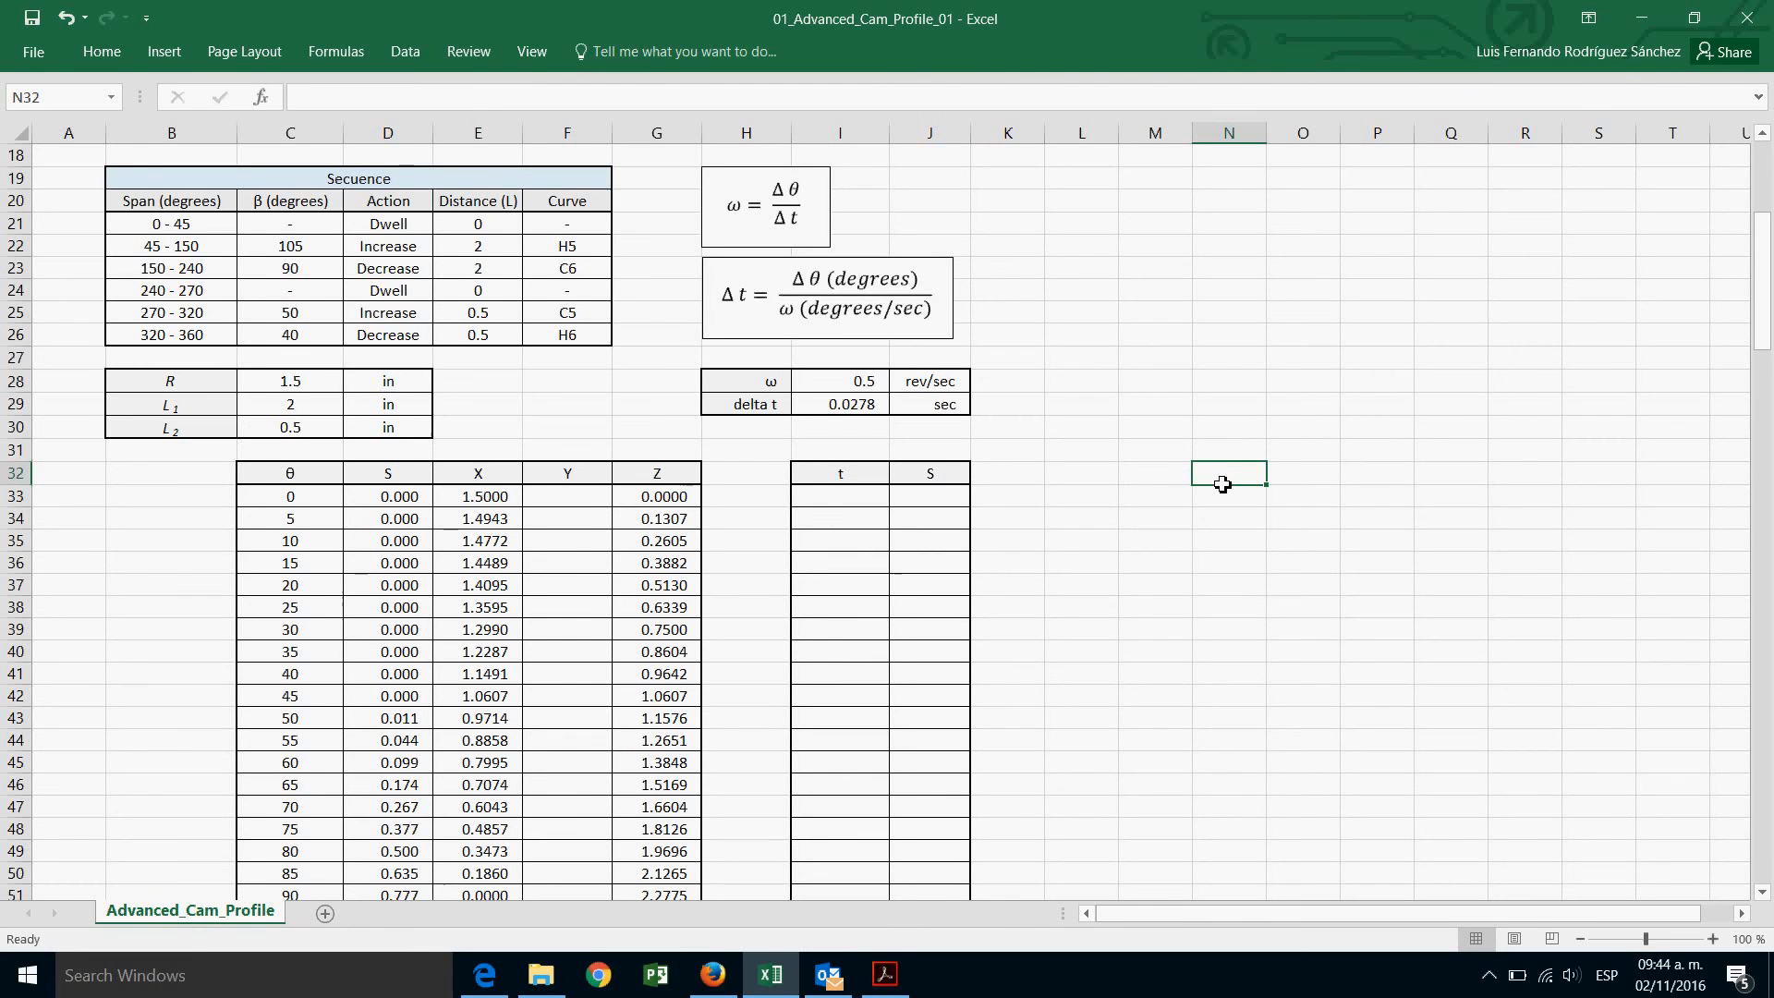
Enter 0 in the first Y cell, F33, and copy it down to the 360-degree row, F105.
left_click(577, 499)
type("0")
key("Return")
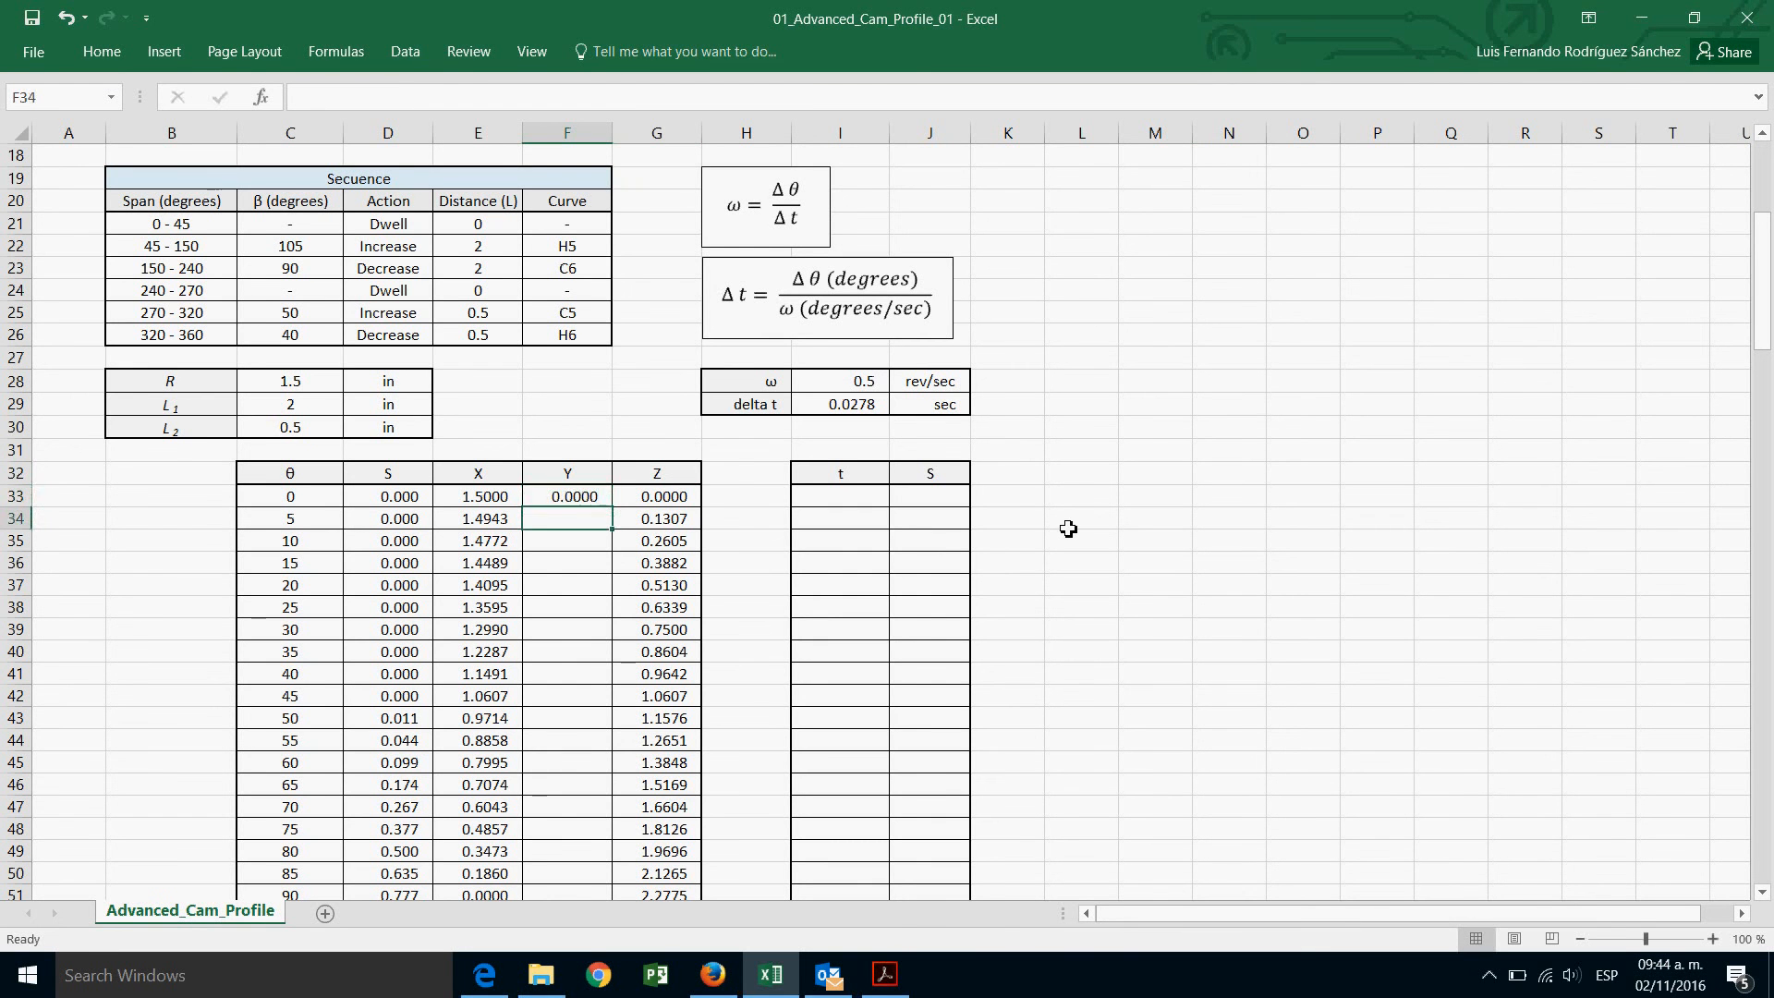
right_click(591, 502)
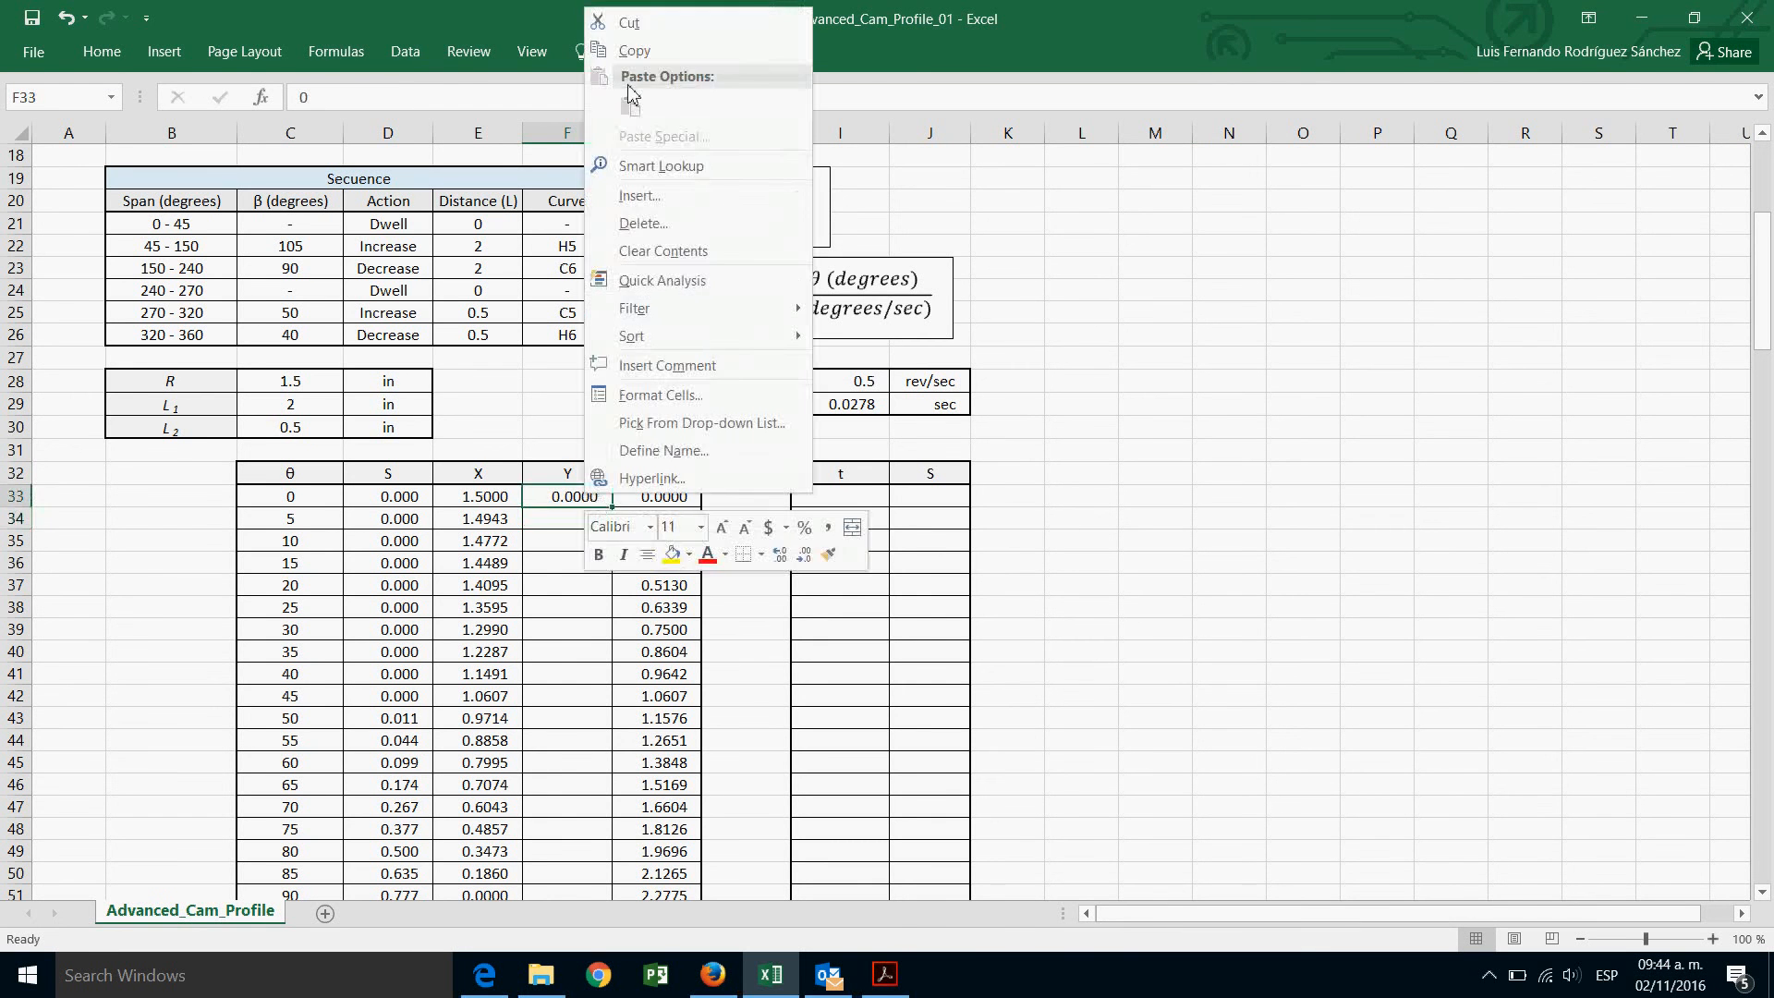
left_click(628, 52)
left_click_drag(590, 523, 585, 832)
right_click(585, 831)
left_click(661, 436)
scroll(670, 446, "up", 19)
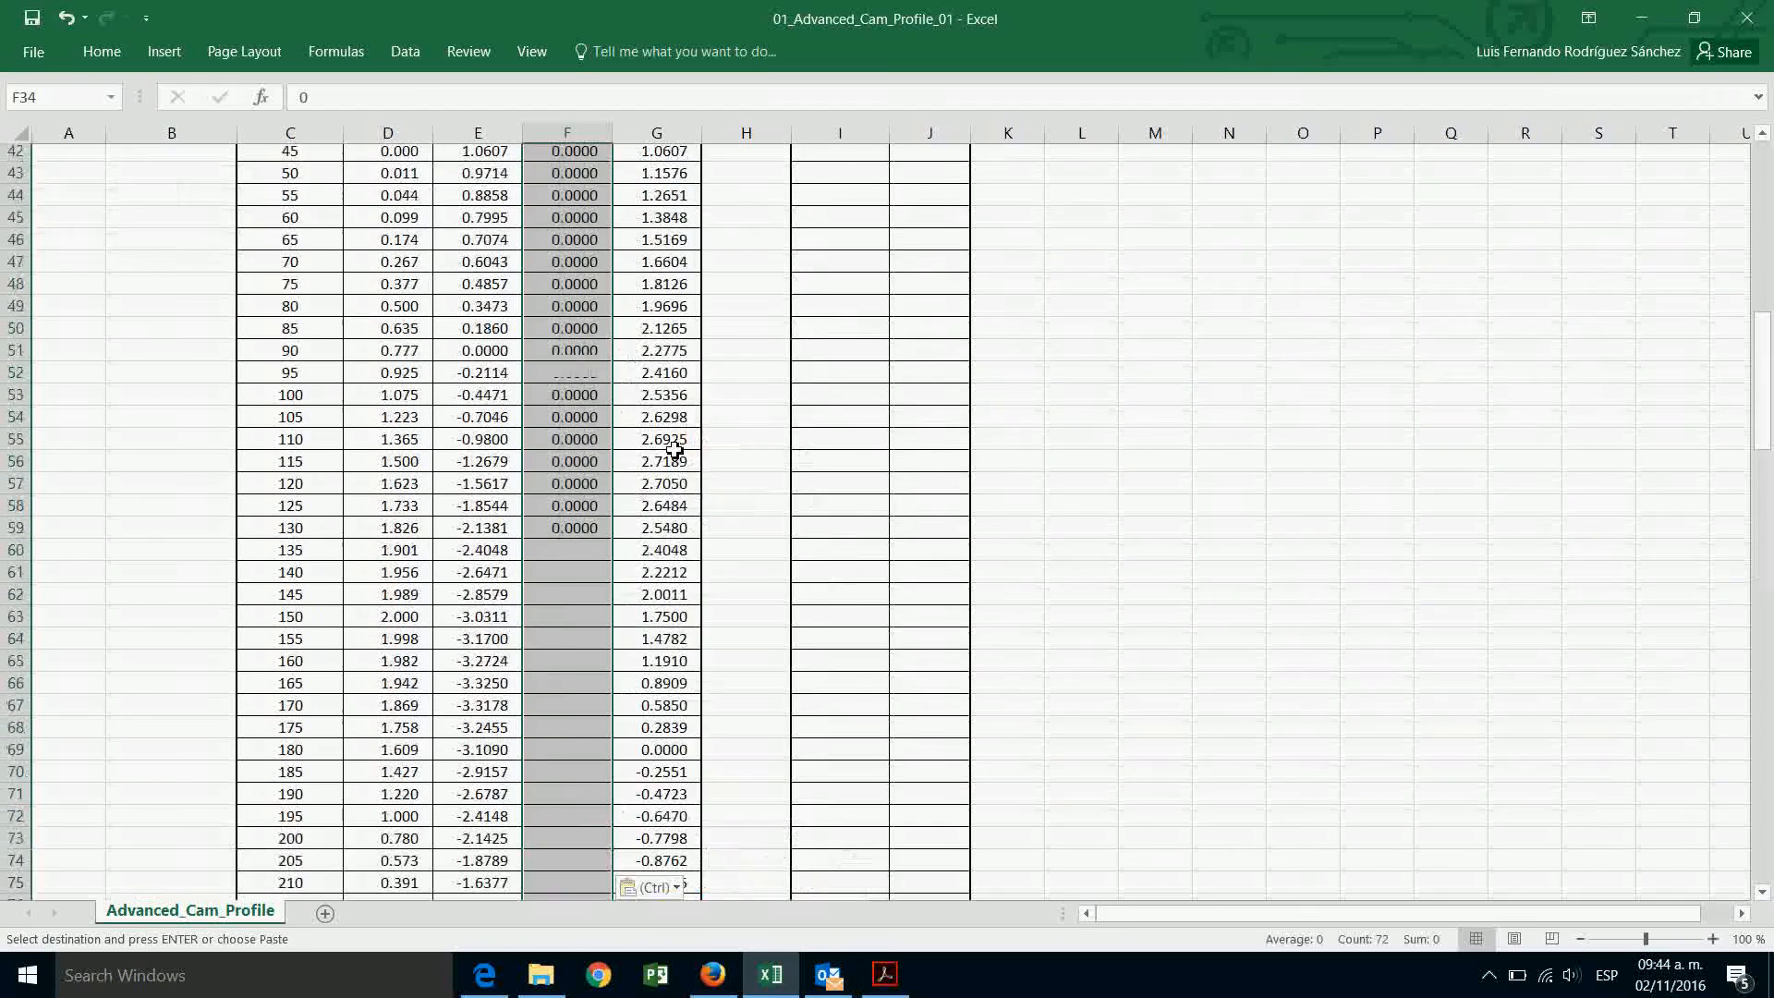
key("Escape")
left_click(1144, 539)
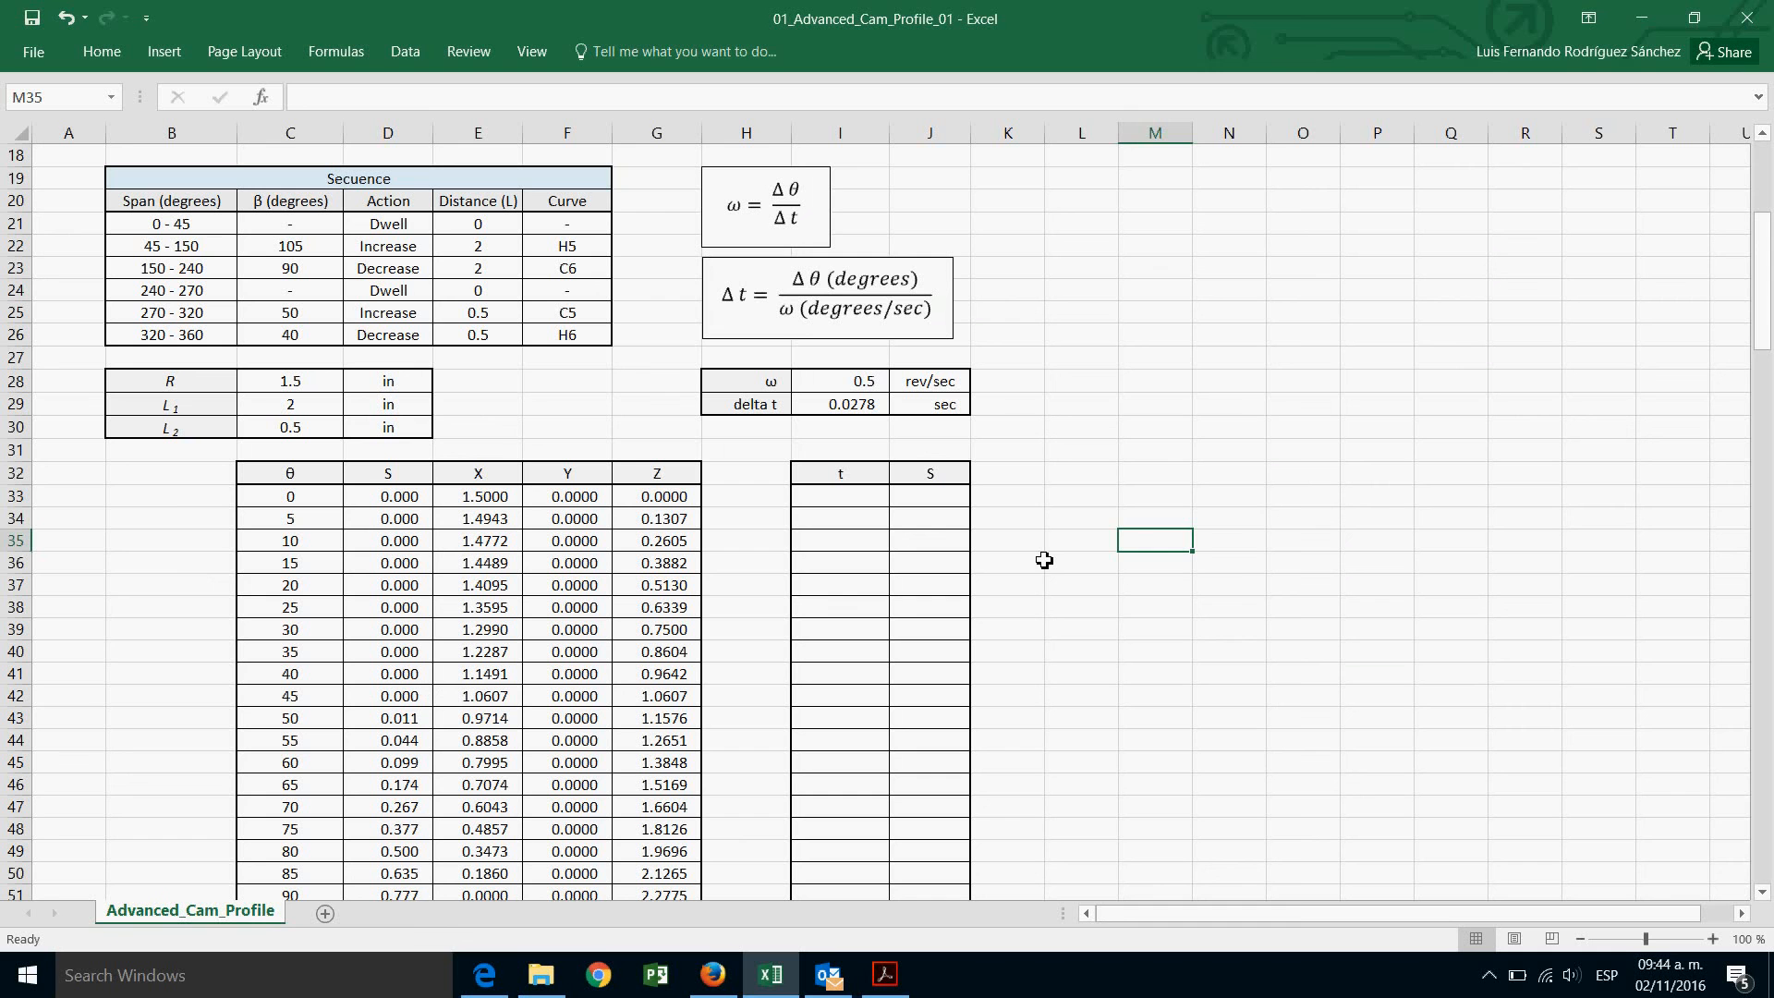
Enter 0 as the first time value in I33 and link the adjacent S cell J33 with =D33.
left_click(876, 501)
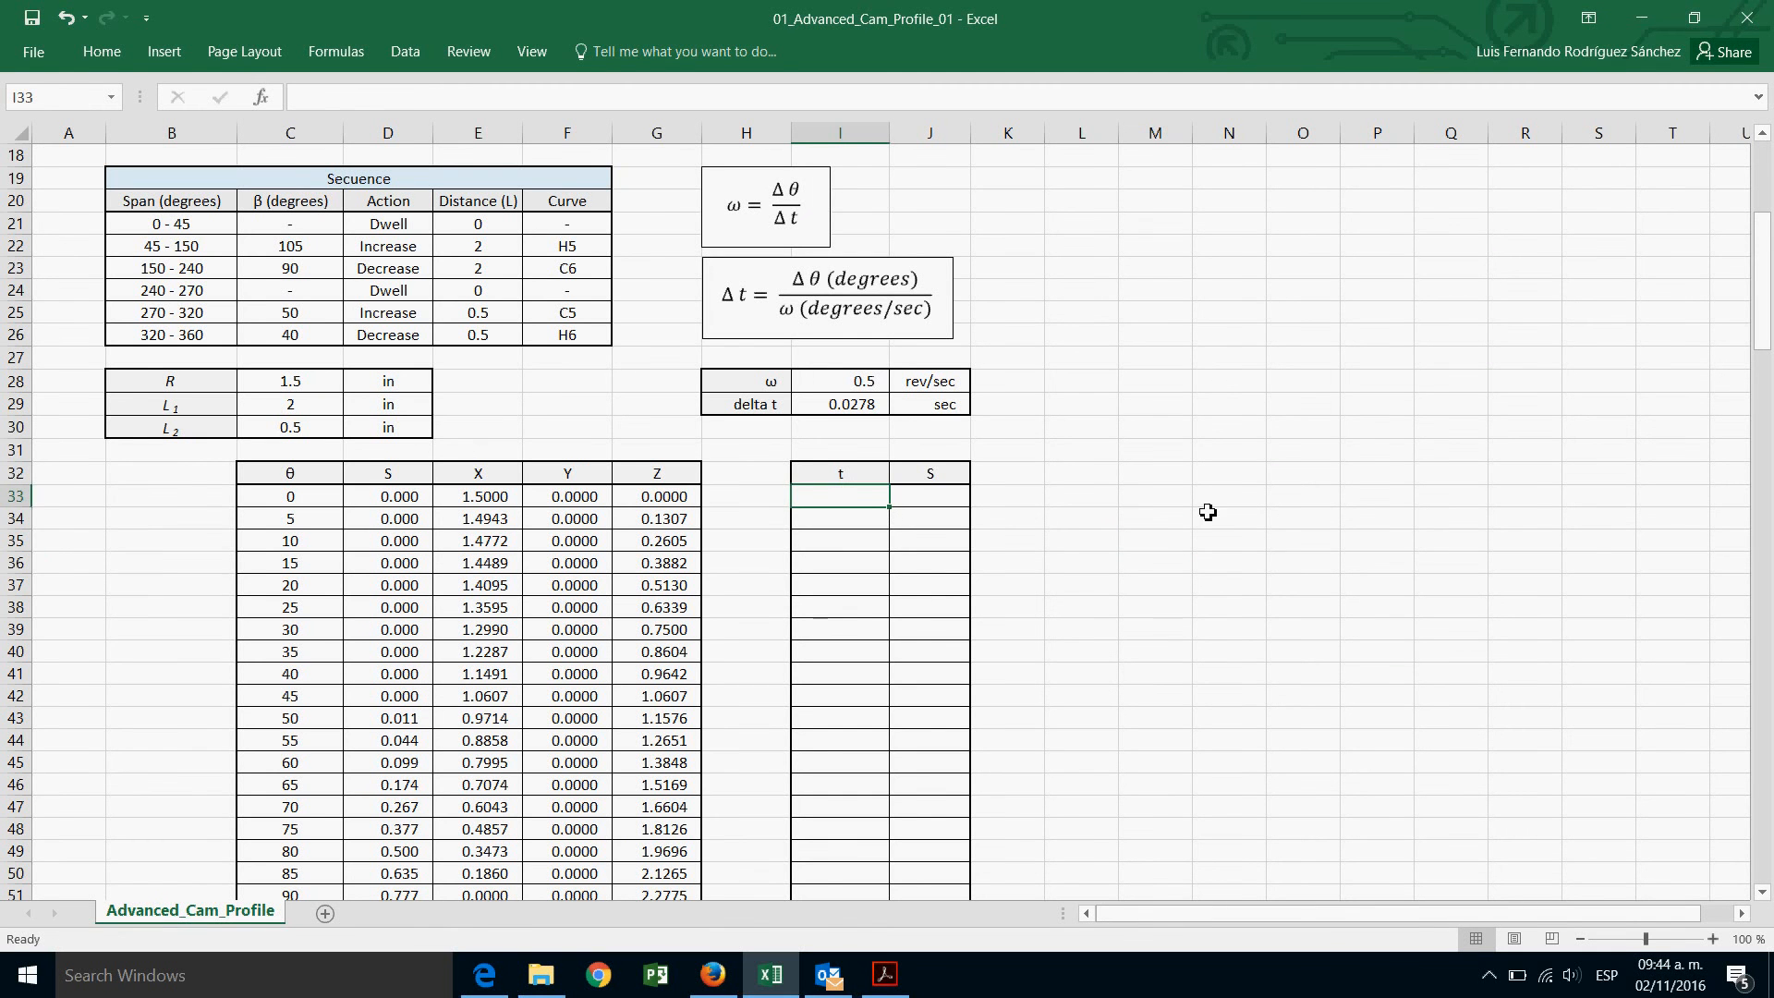
type("0")
key("Return")
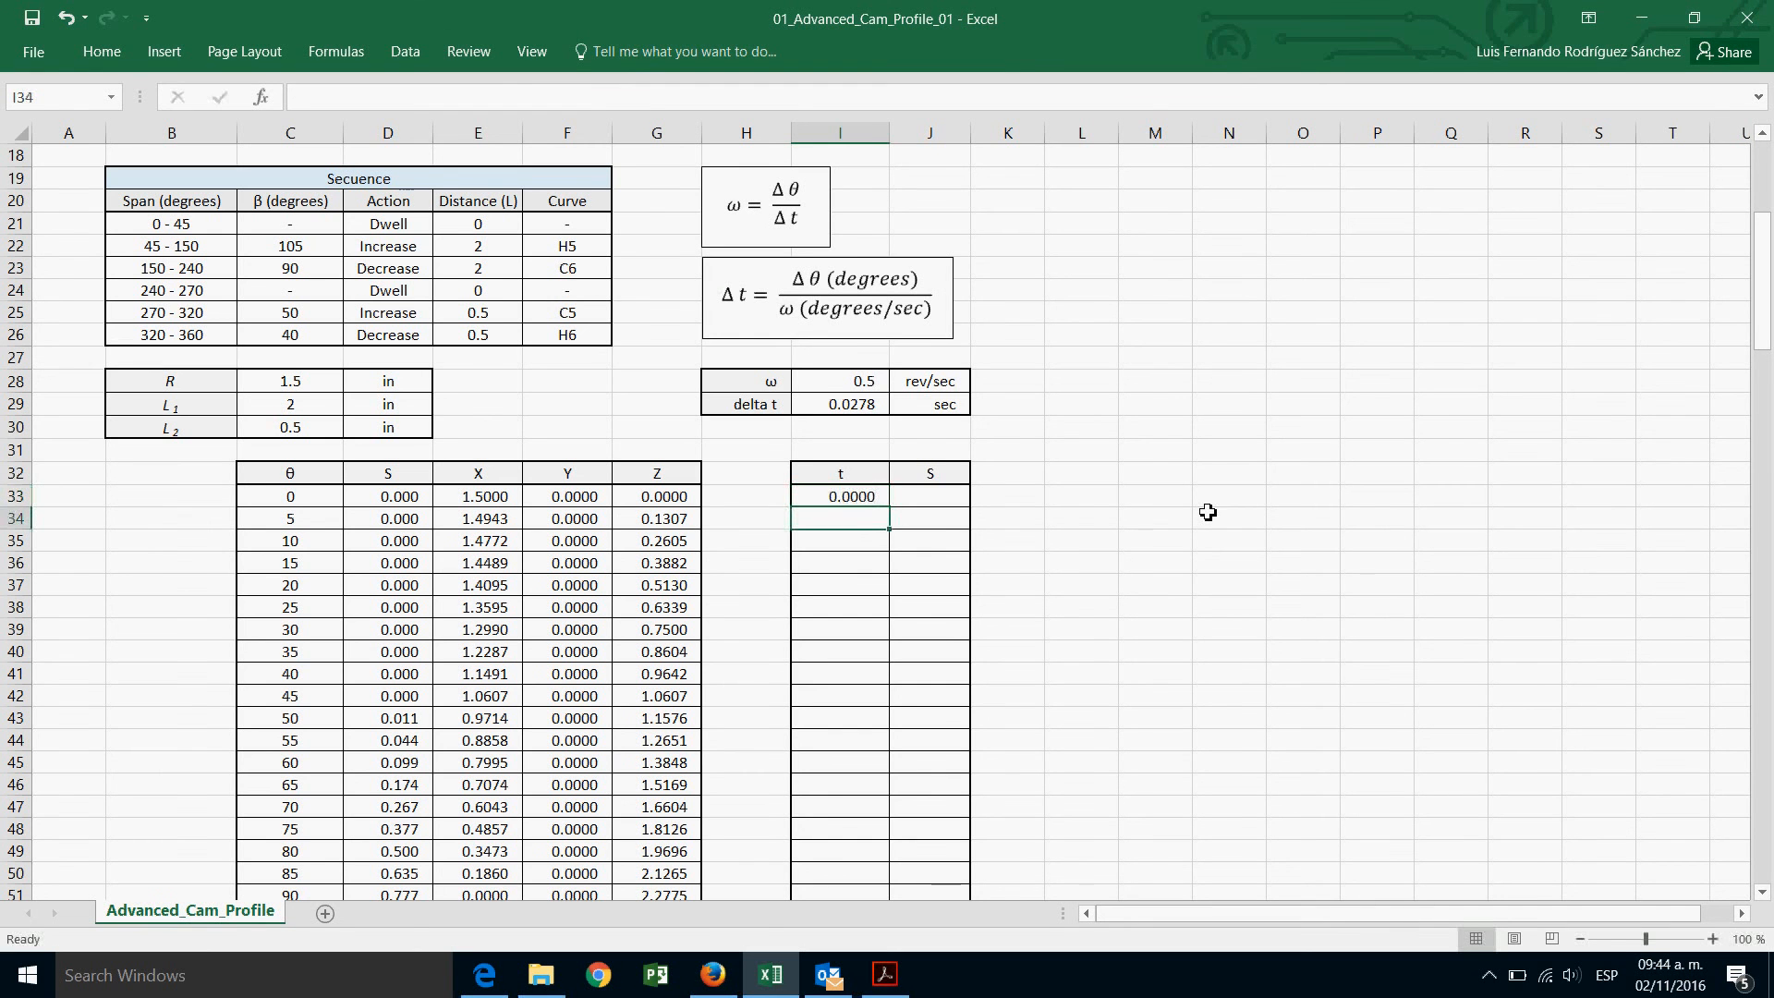
left_click(953, 504)
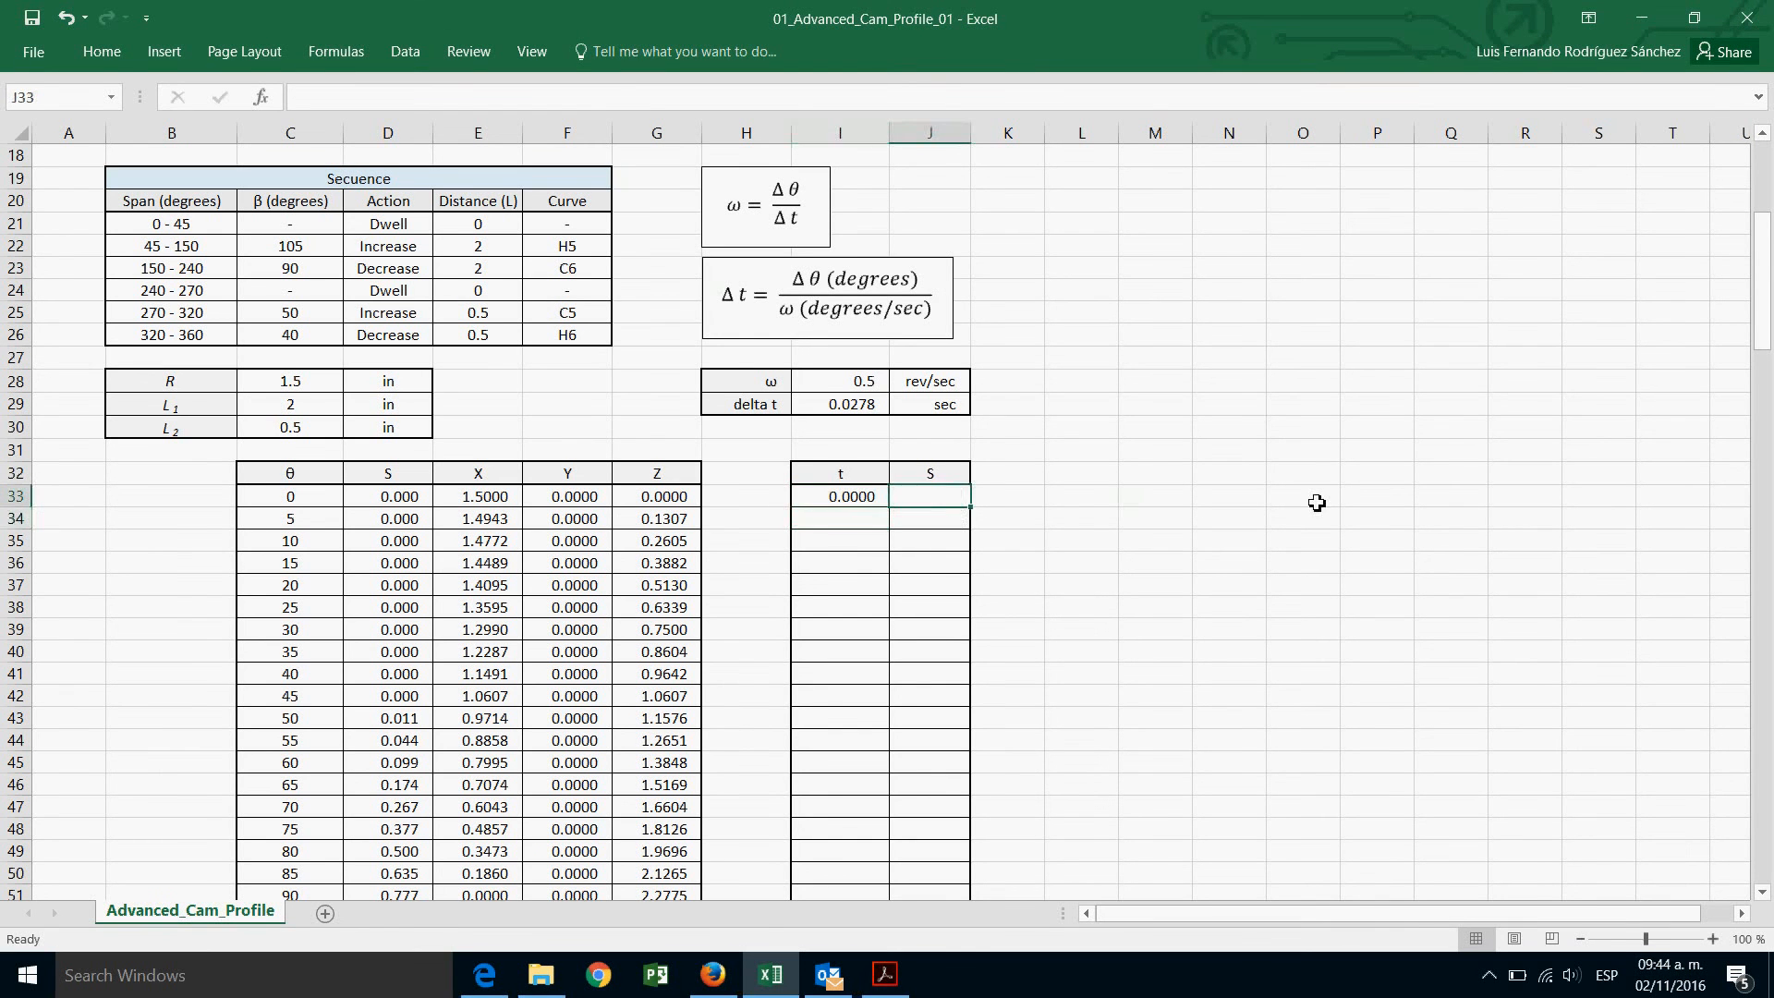
type("=")
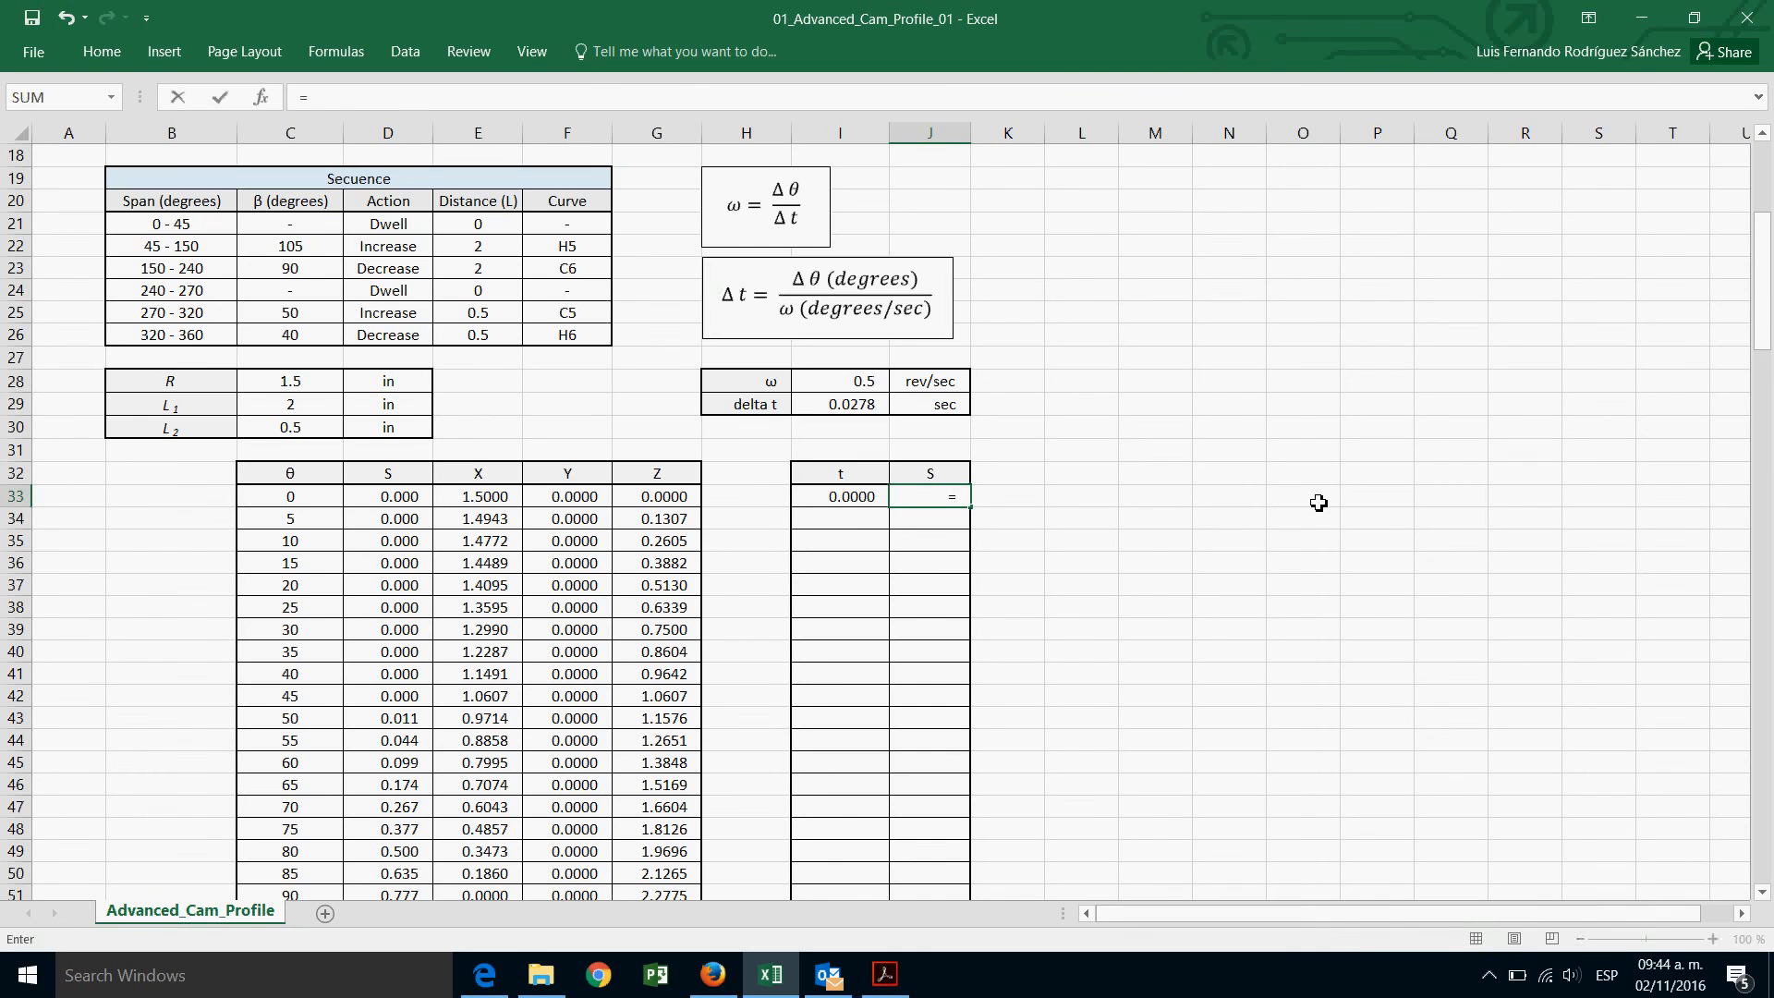
left_click(418, 505)
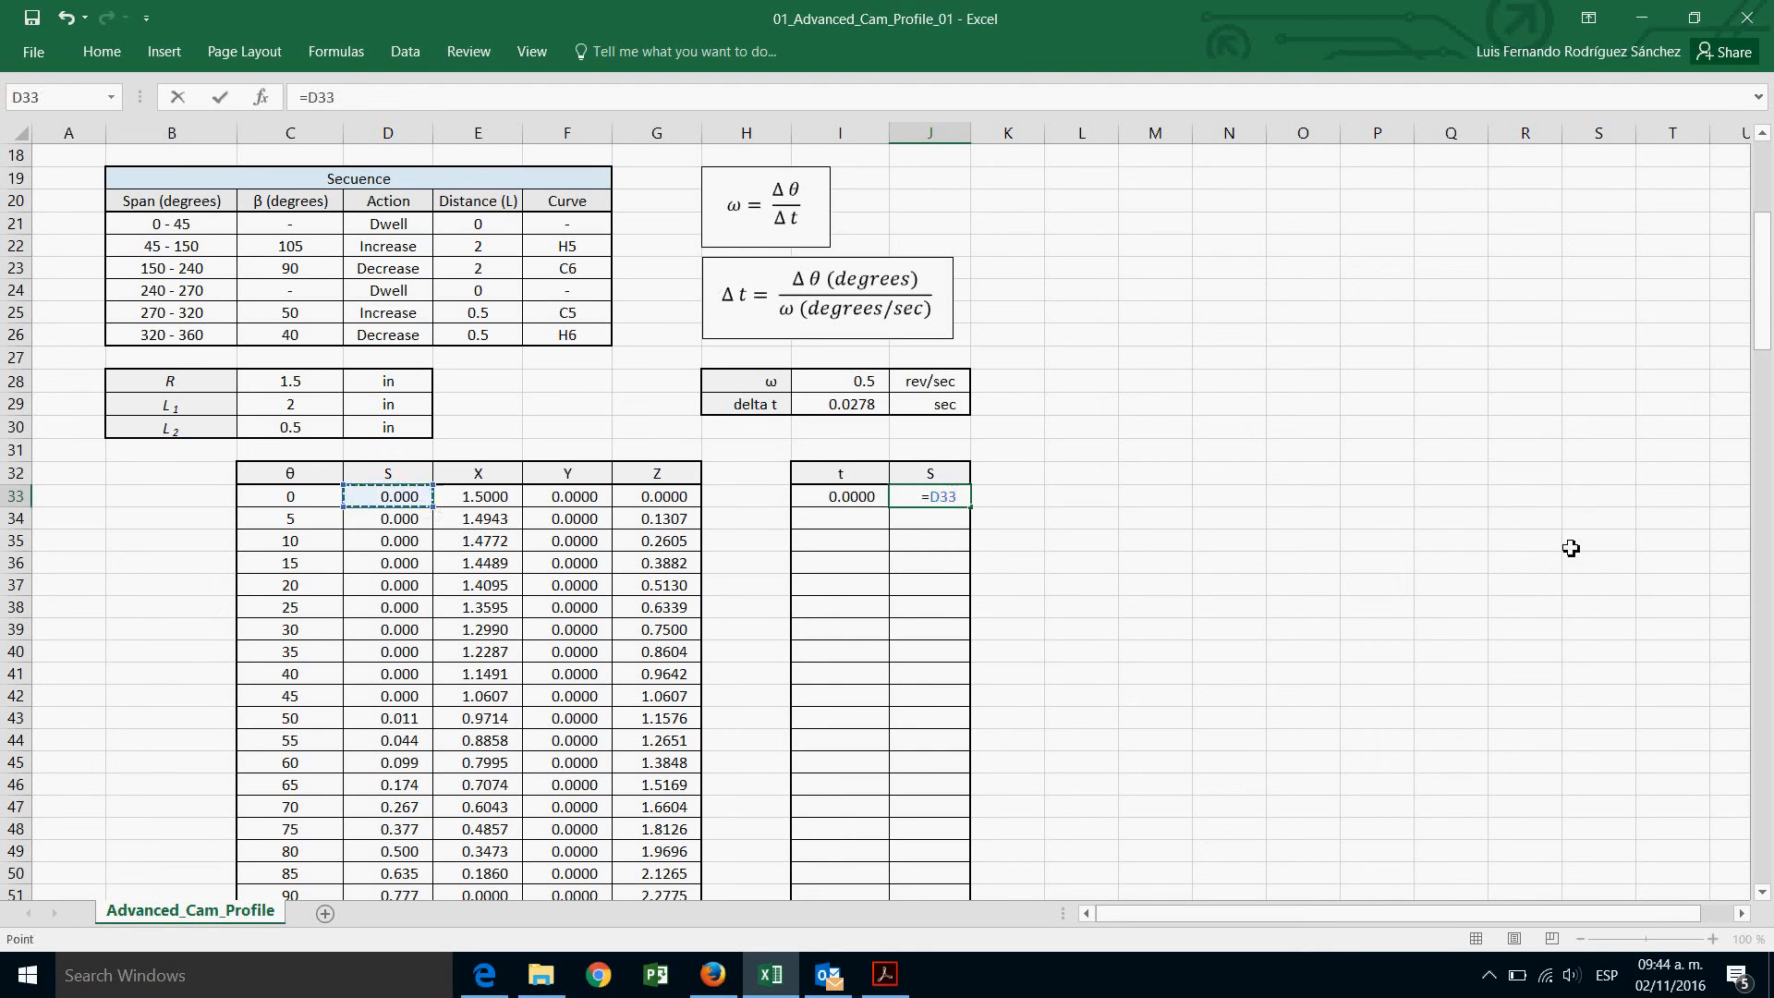
key("Return")
Copy the S link formula from J33 down through J34:J105, pasting formulas only.
left_click(937, 500)
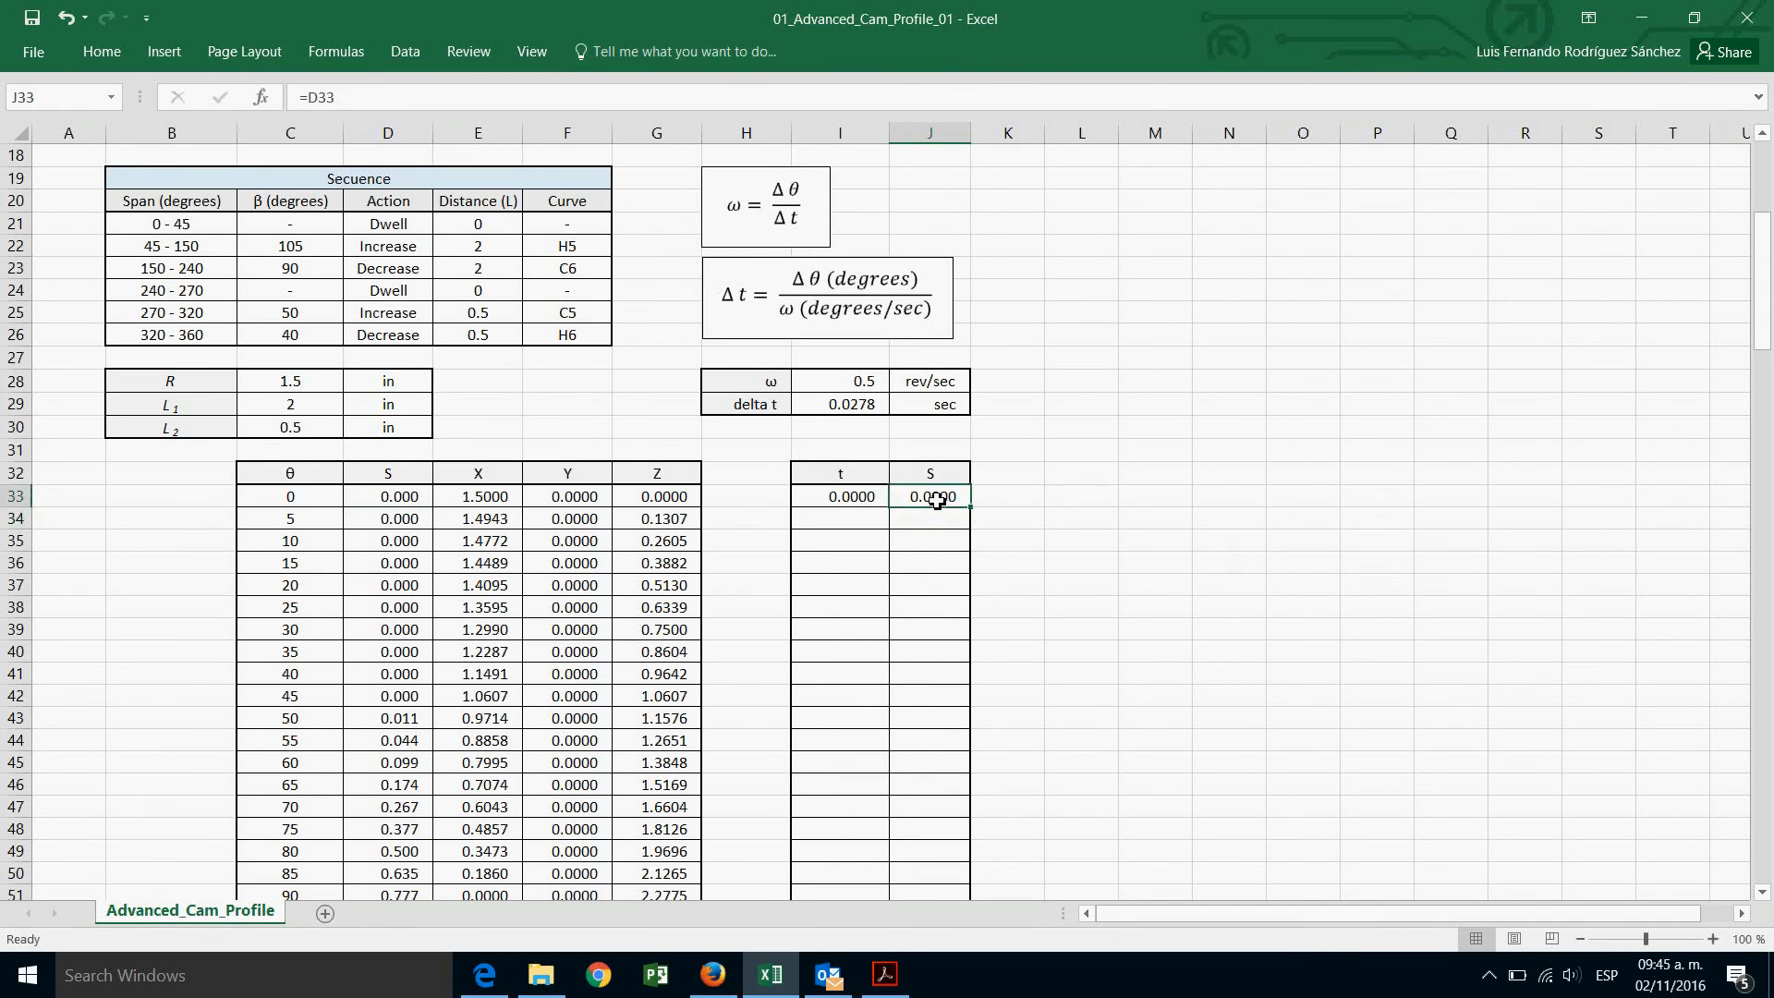
right_click(937, 500)
left_click(1017, 54)
left_click_drag(943, 528, 939, 463)
right_click(942, 466)
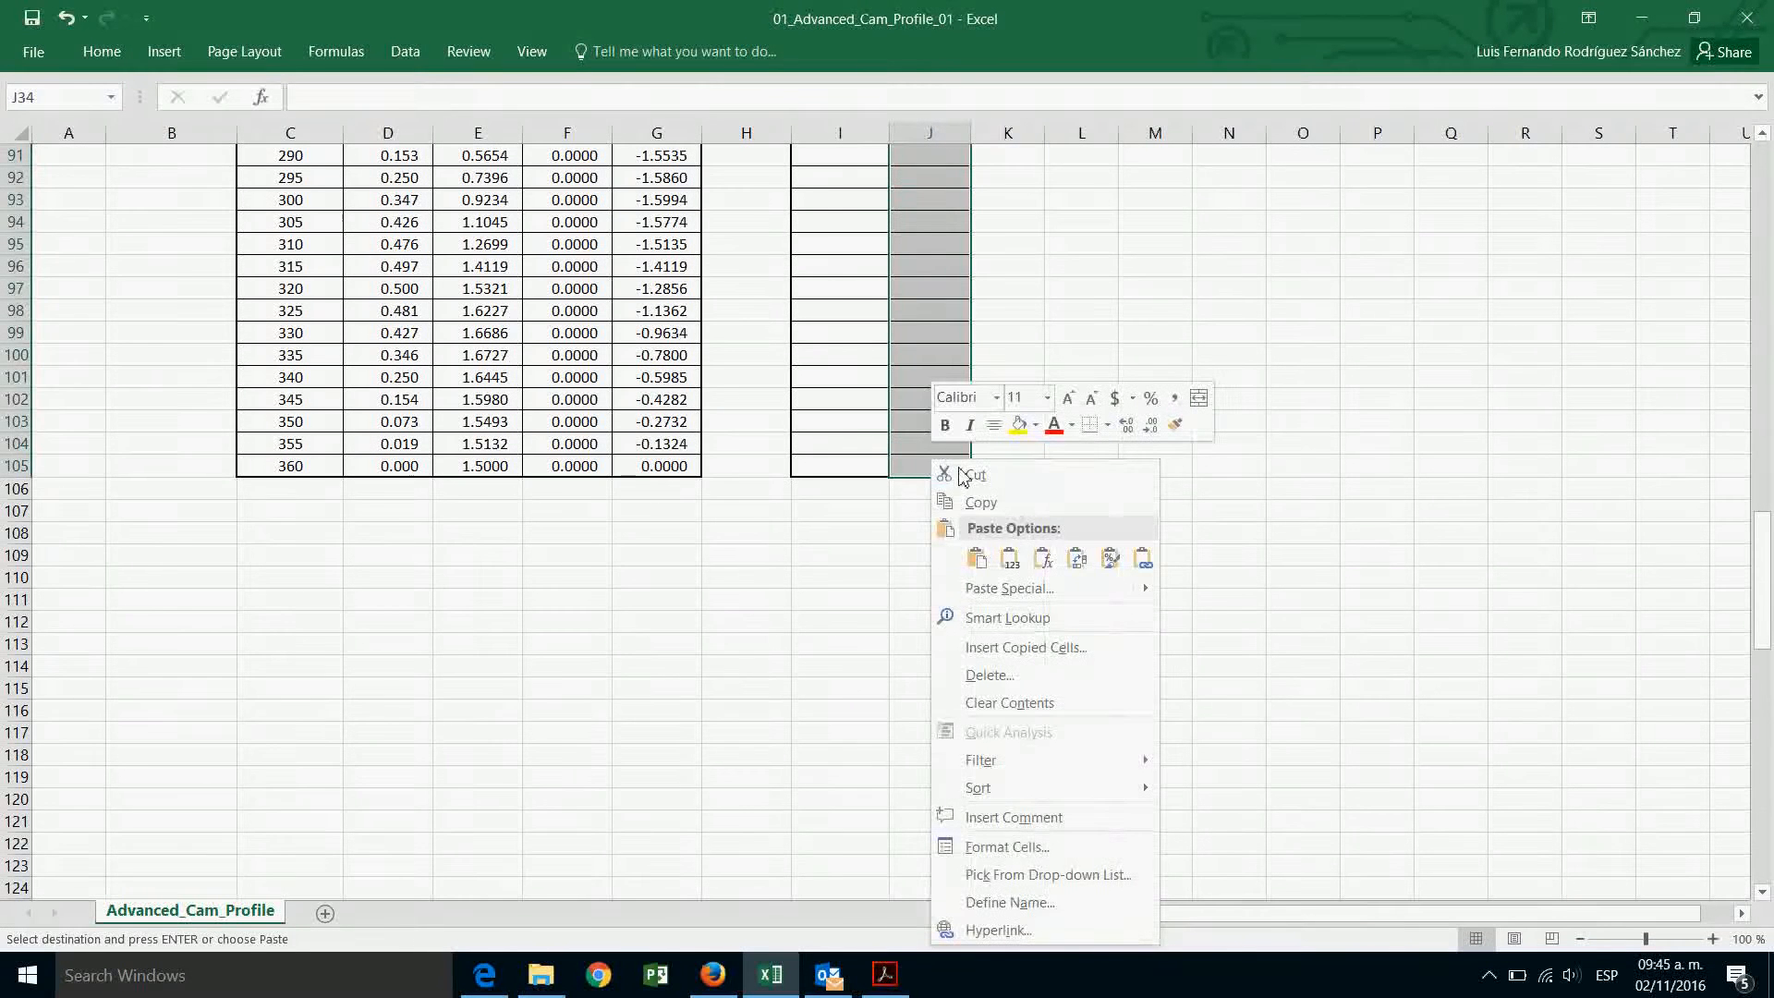
left_click(1042, 557)
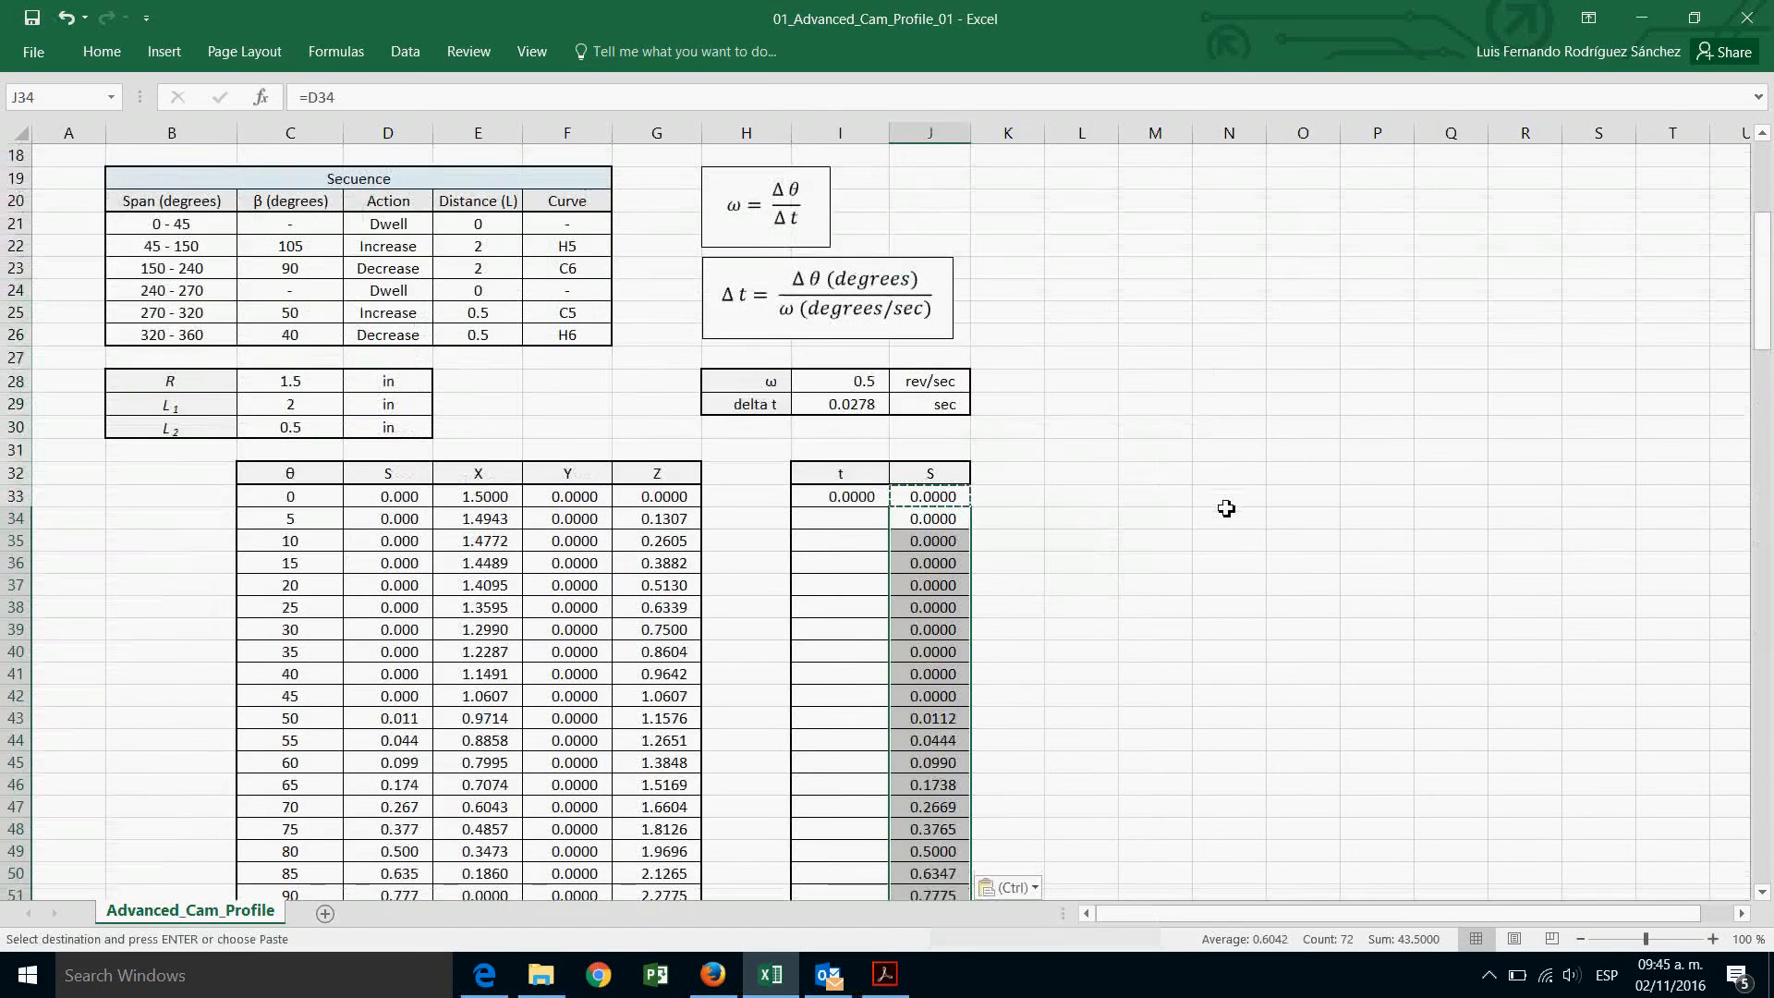
Link the second time cell, I34, to the delta t value with =I29.
left_click(876, 524)
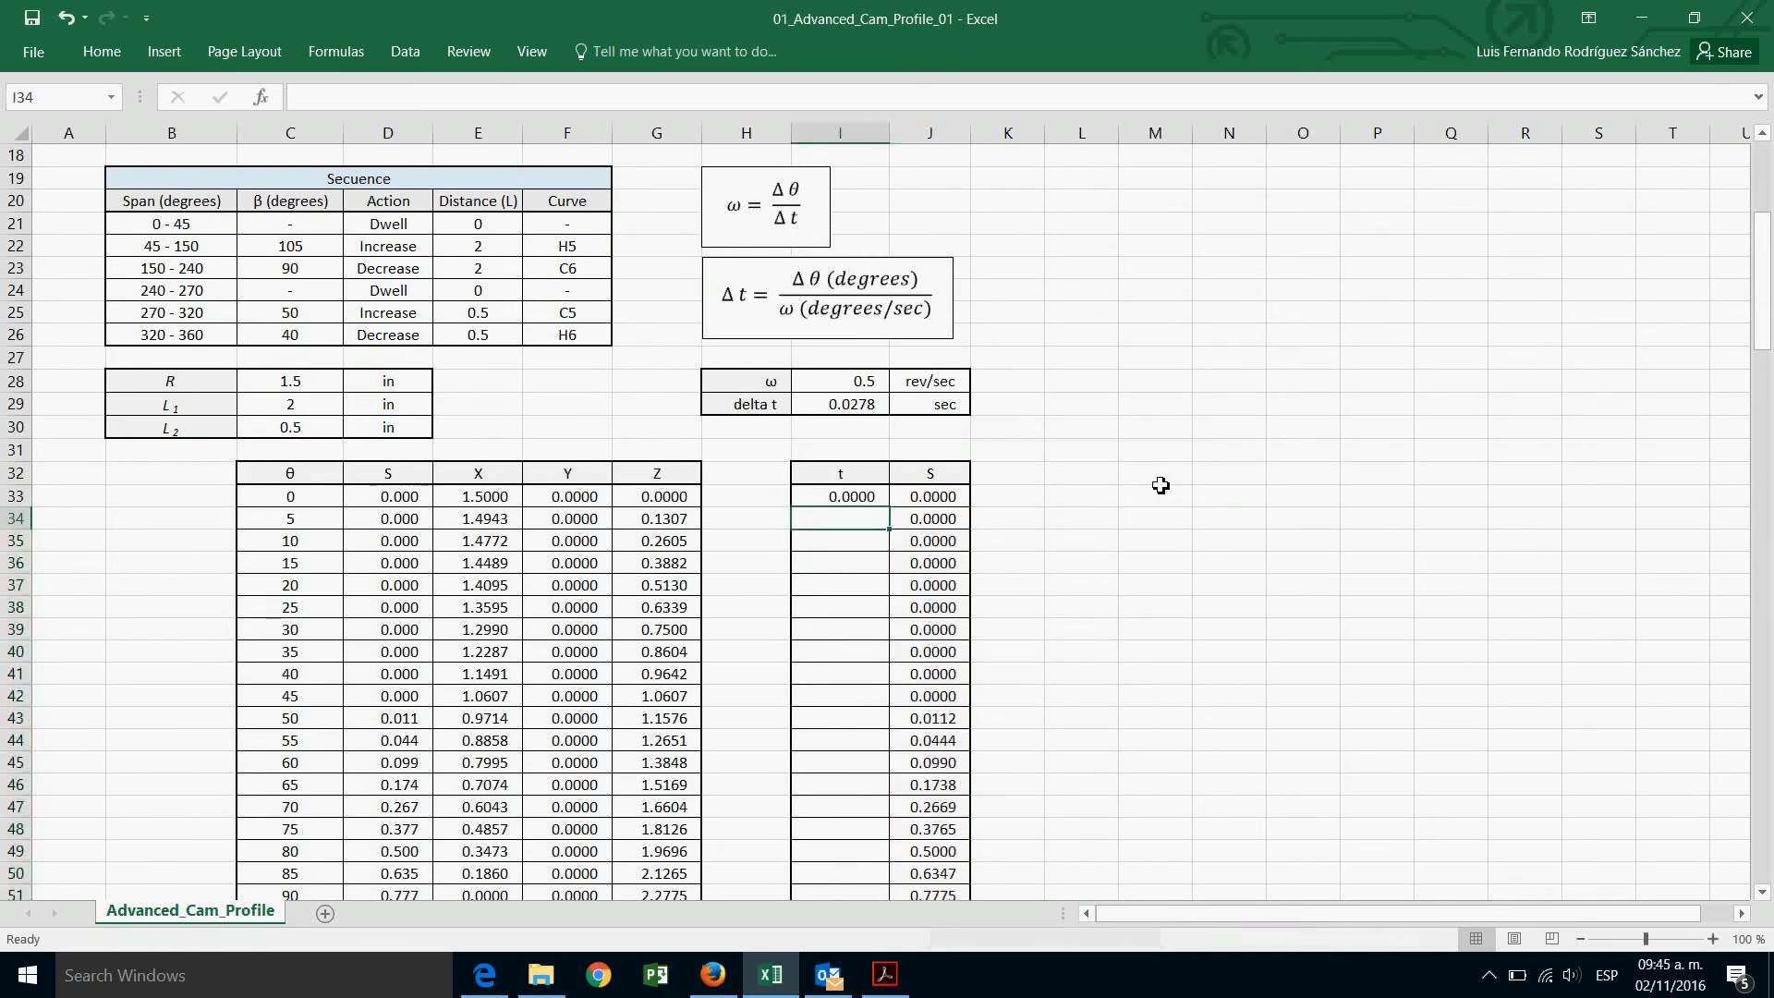
type("=")
left_click(847, 410)
key("Return")
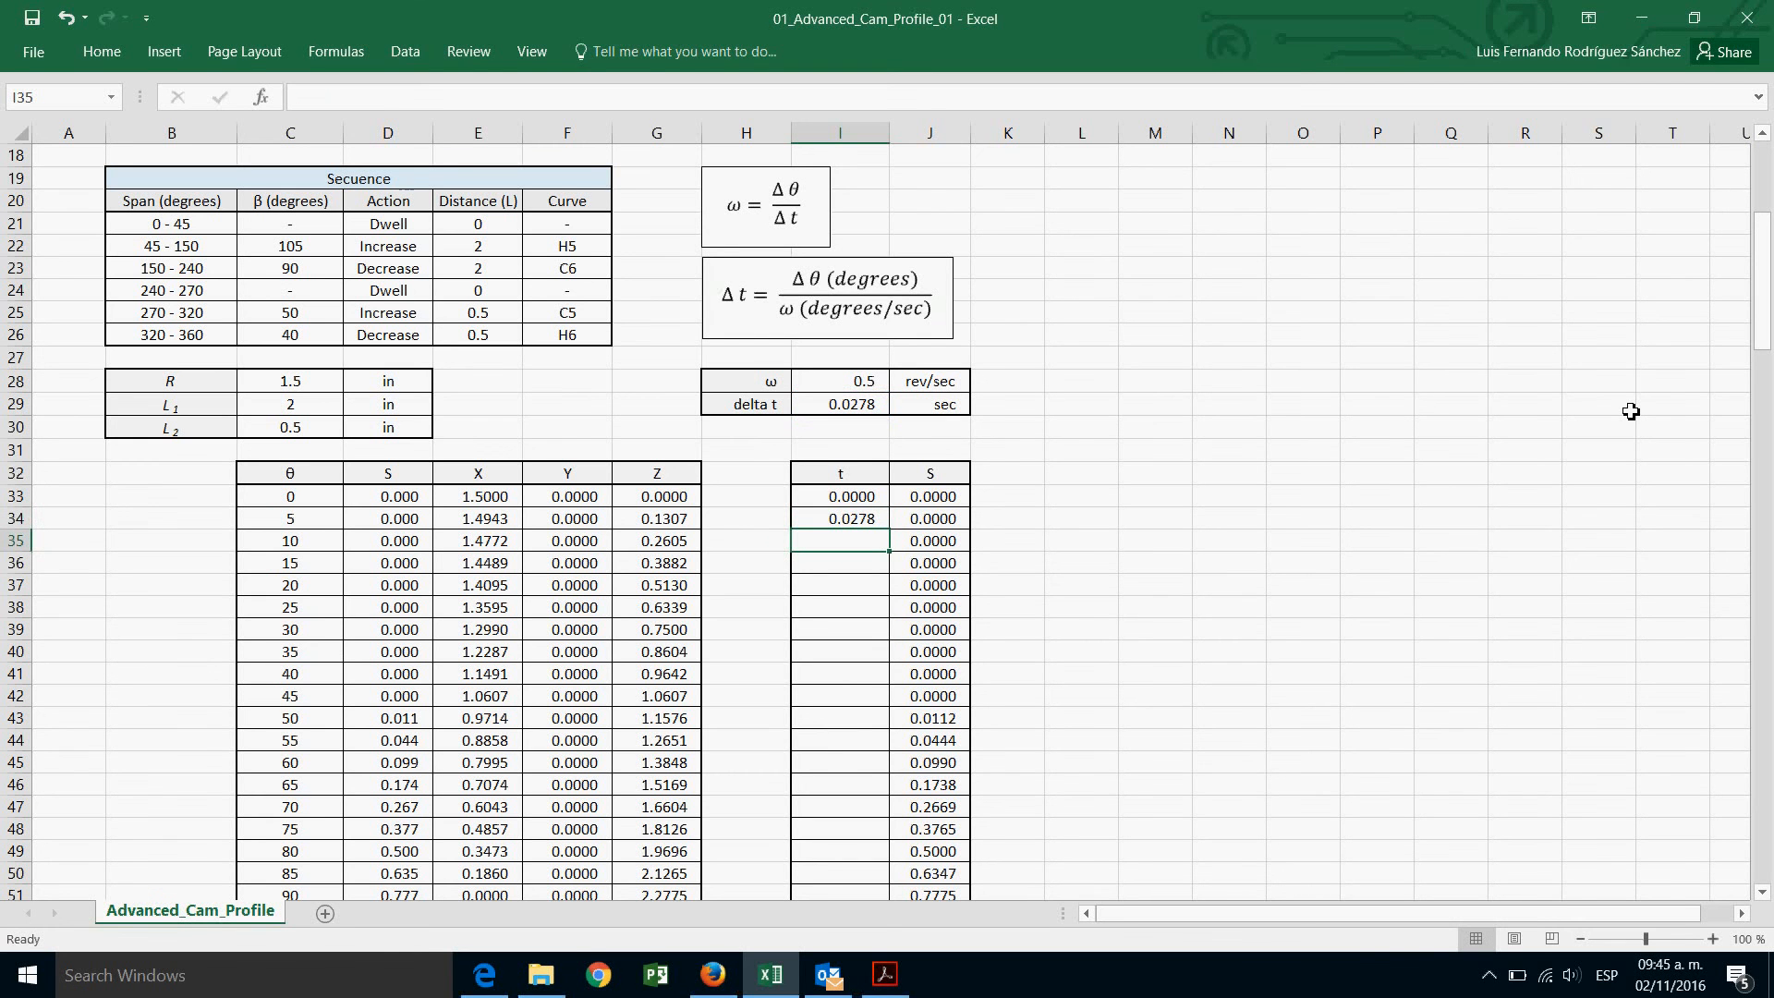
Enter =I34+$I$29 in I35 to add the fixed delta t to the previous time.
type("=")
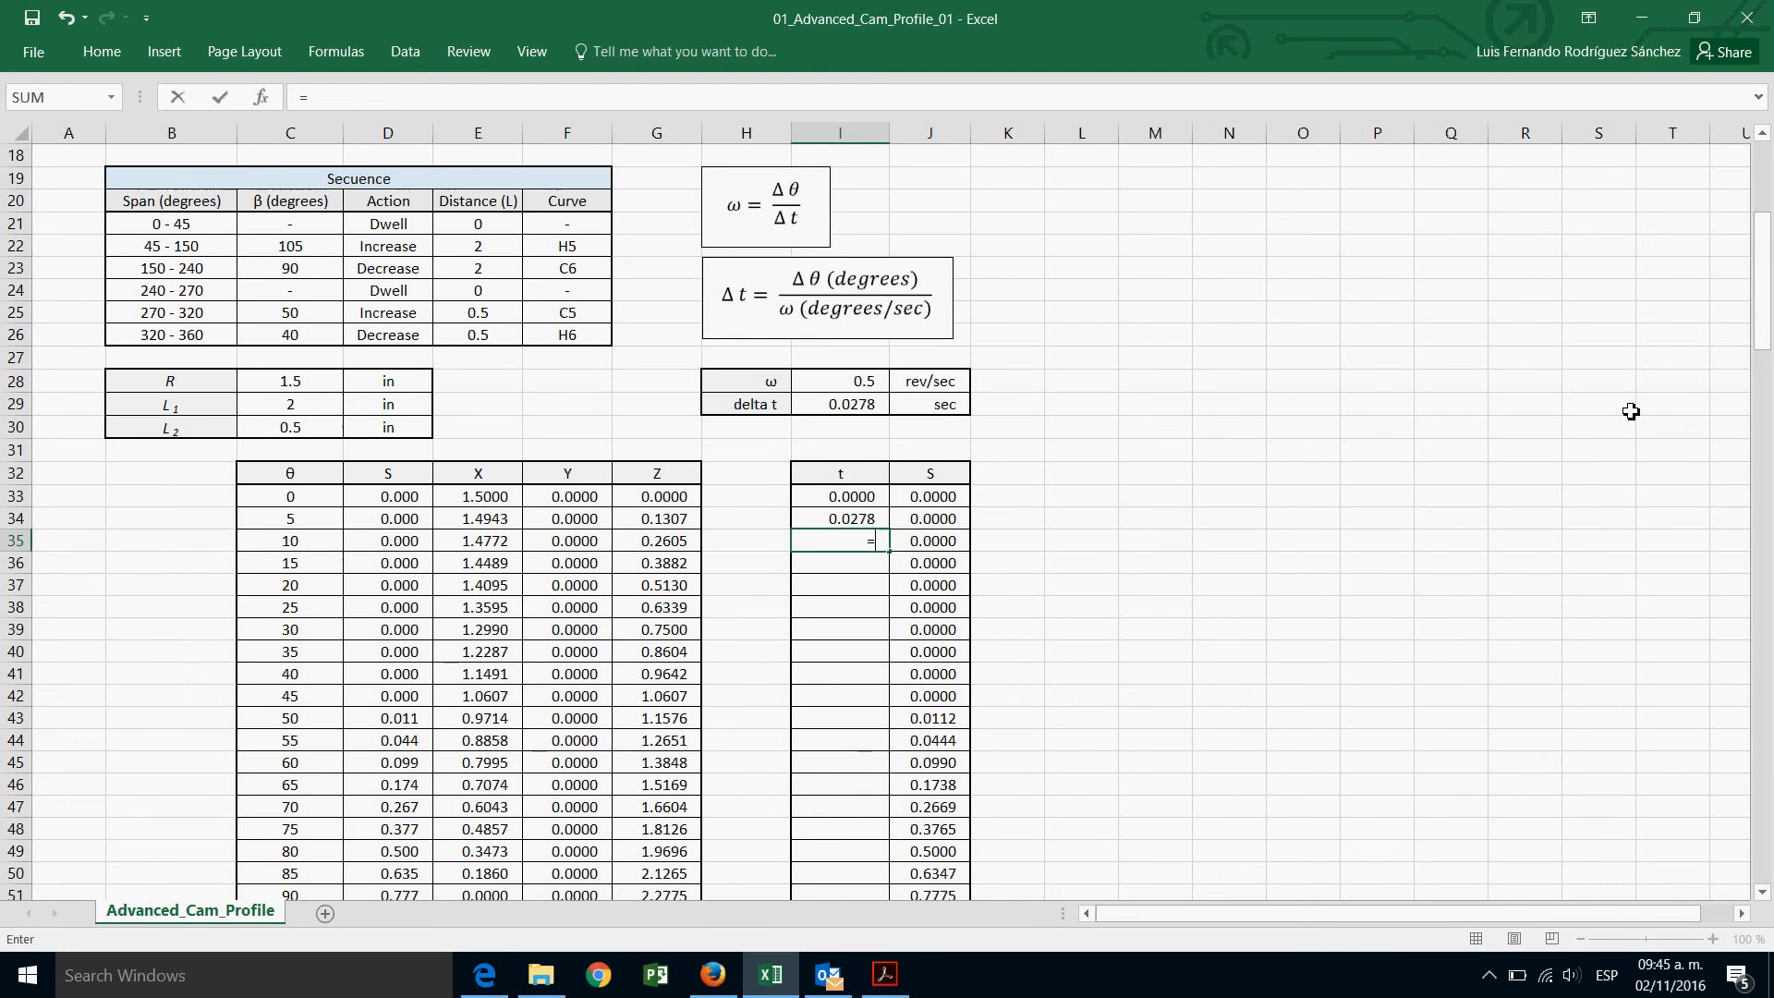
left_click(863, 525)
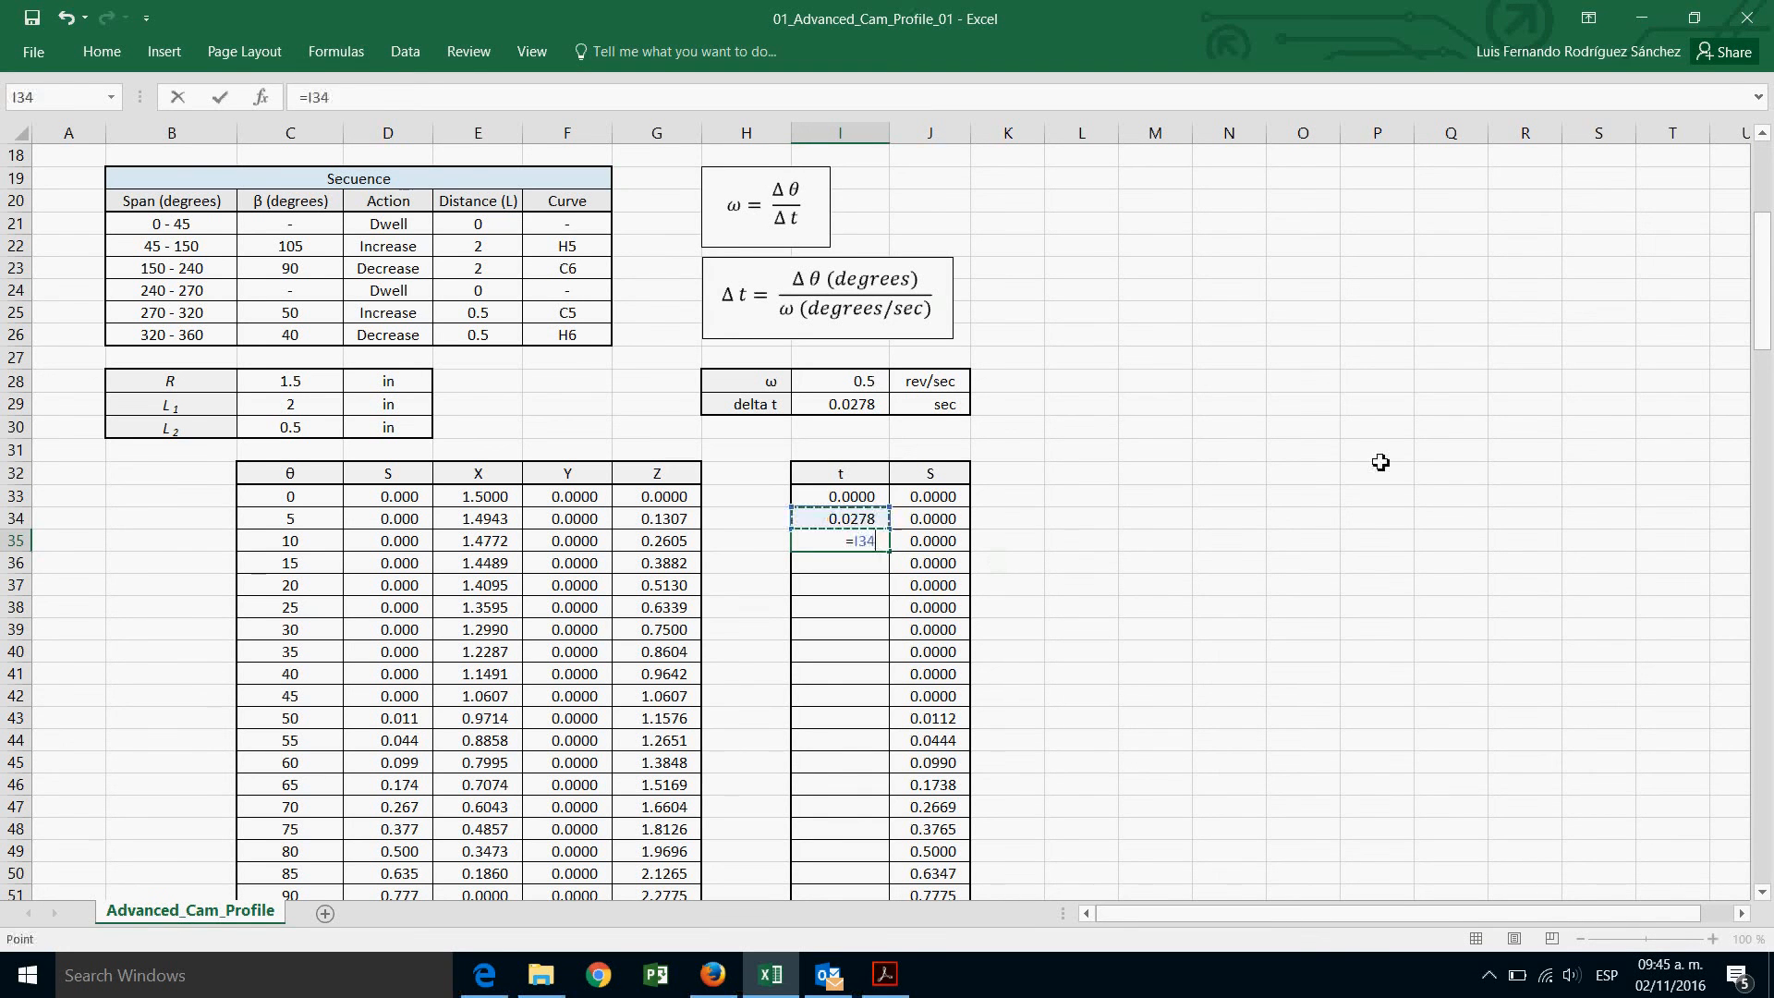
type("+")
left_click(864, 404)
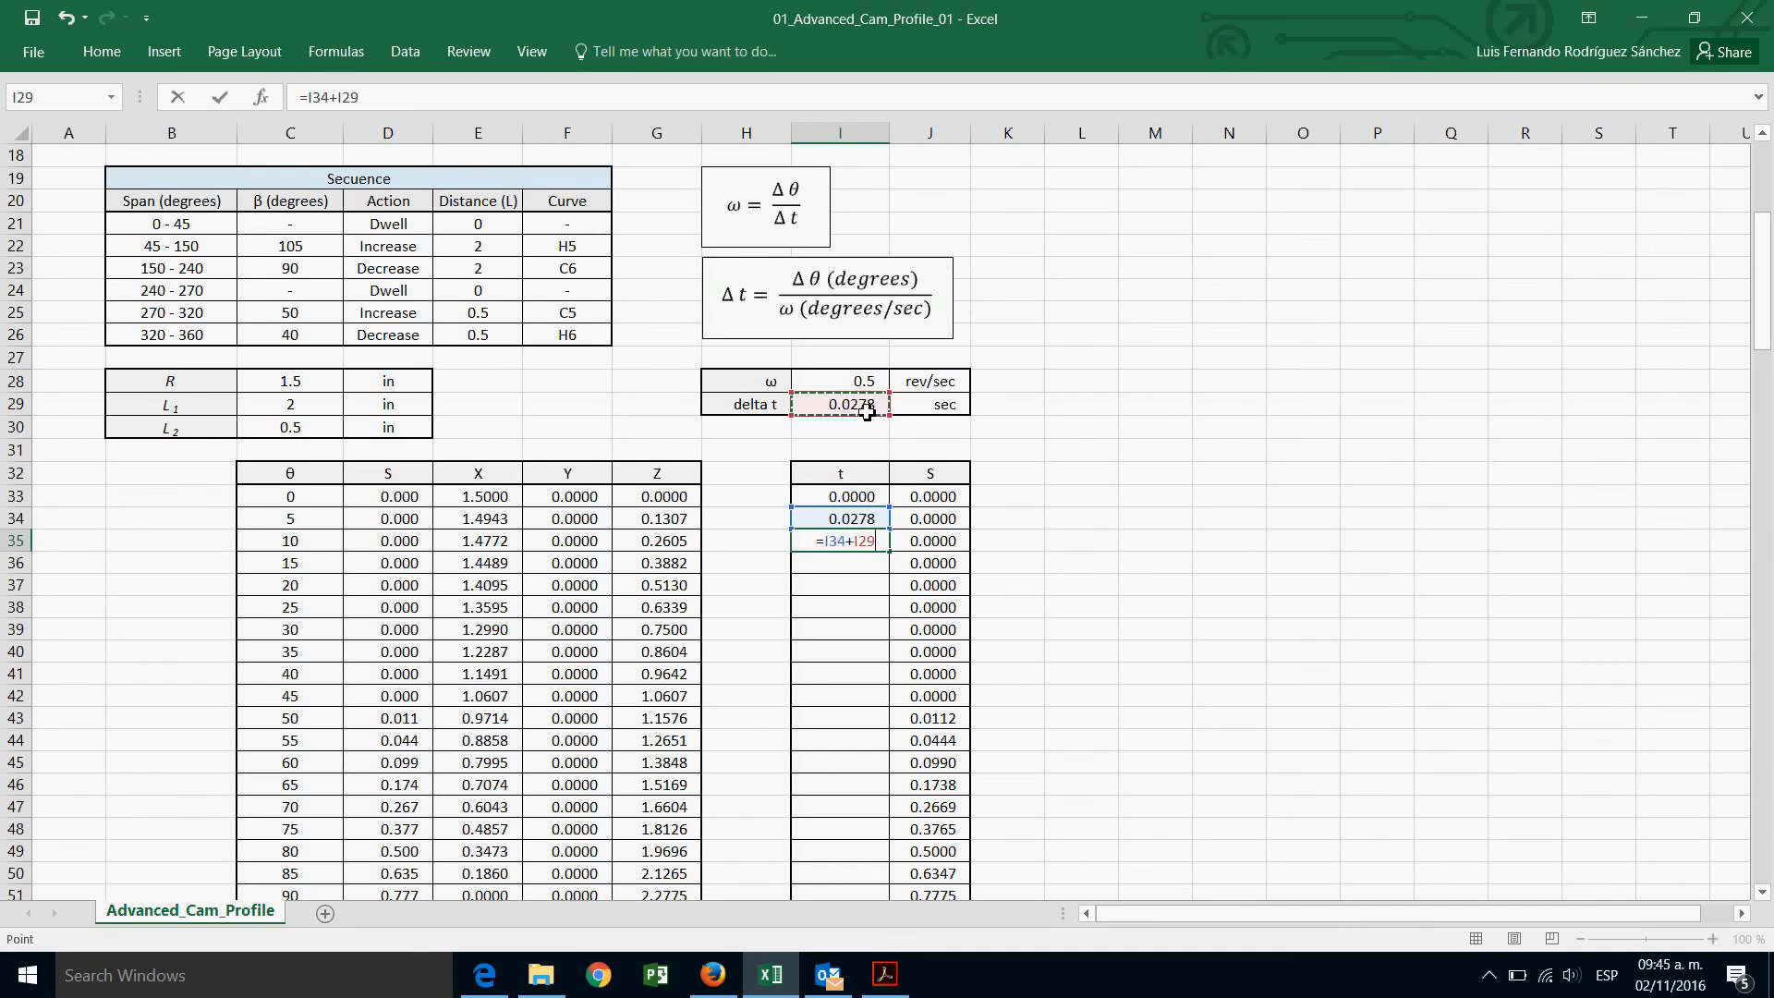
left_click(344, 101)
type("$")
key("Return")
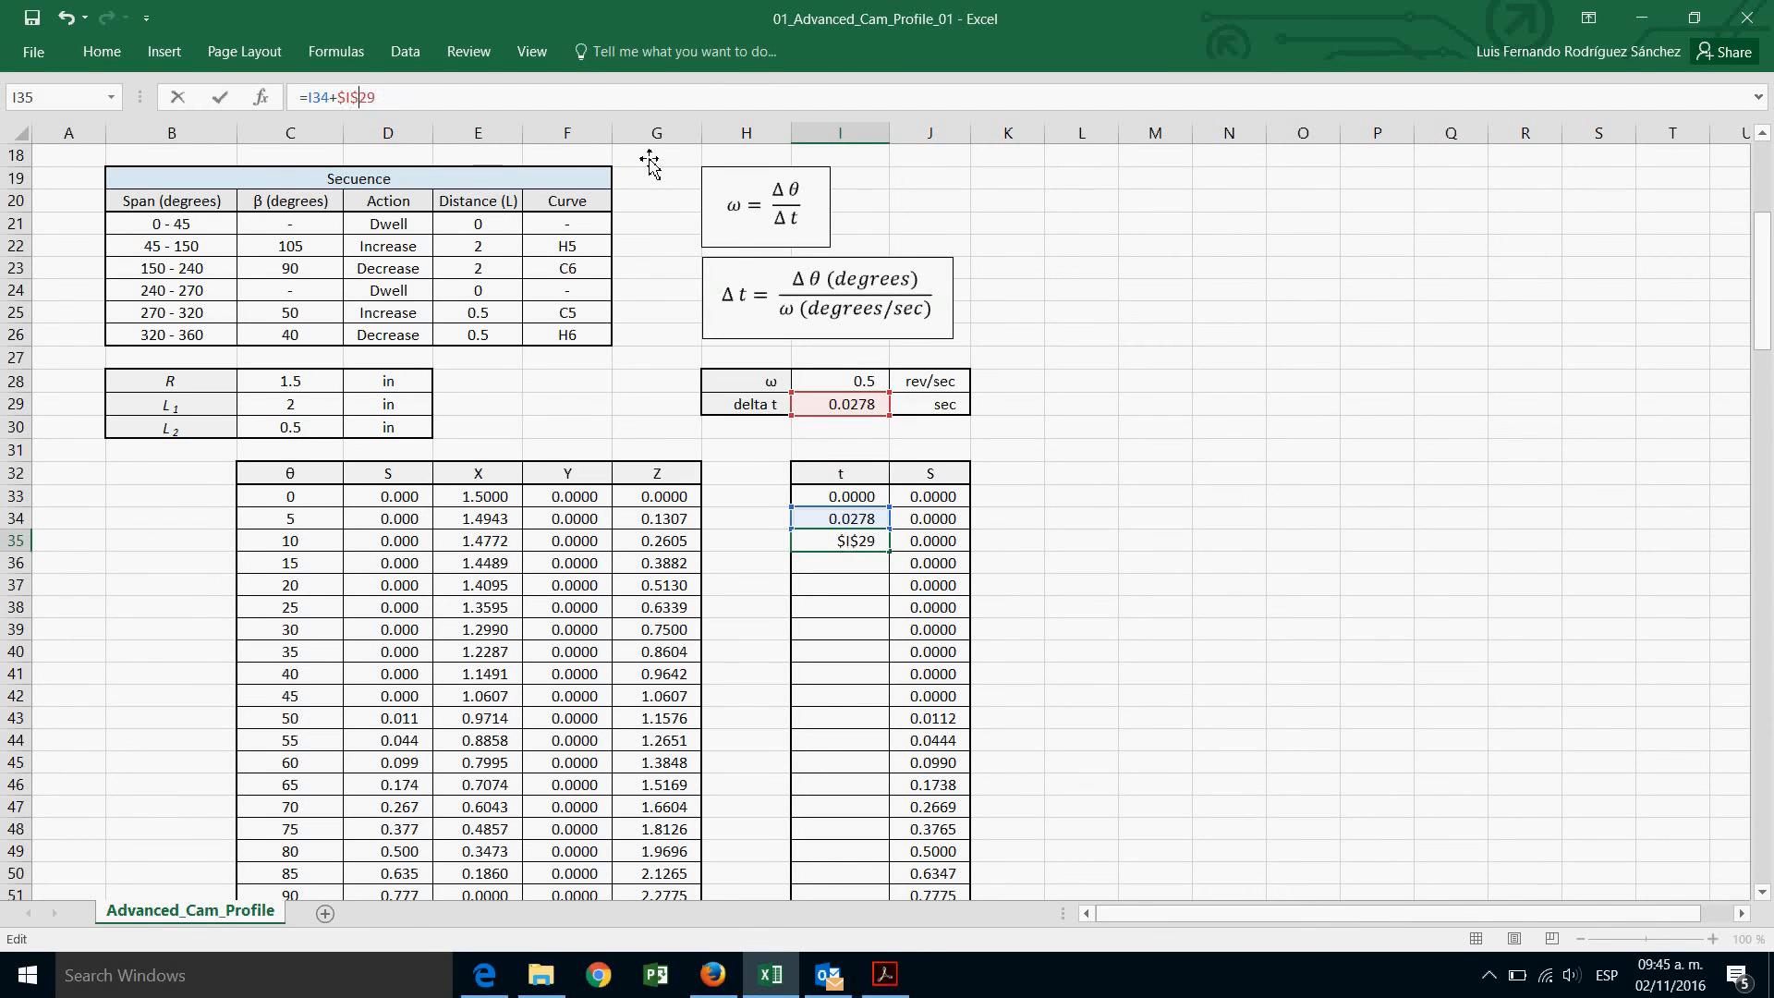
Copy the time formula from I35 down through I36:I105 and clear the copy selection.
key("Up")
key("Down")
key("Up")
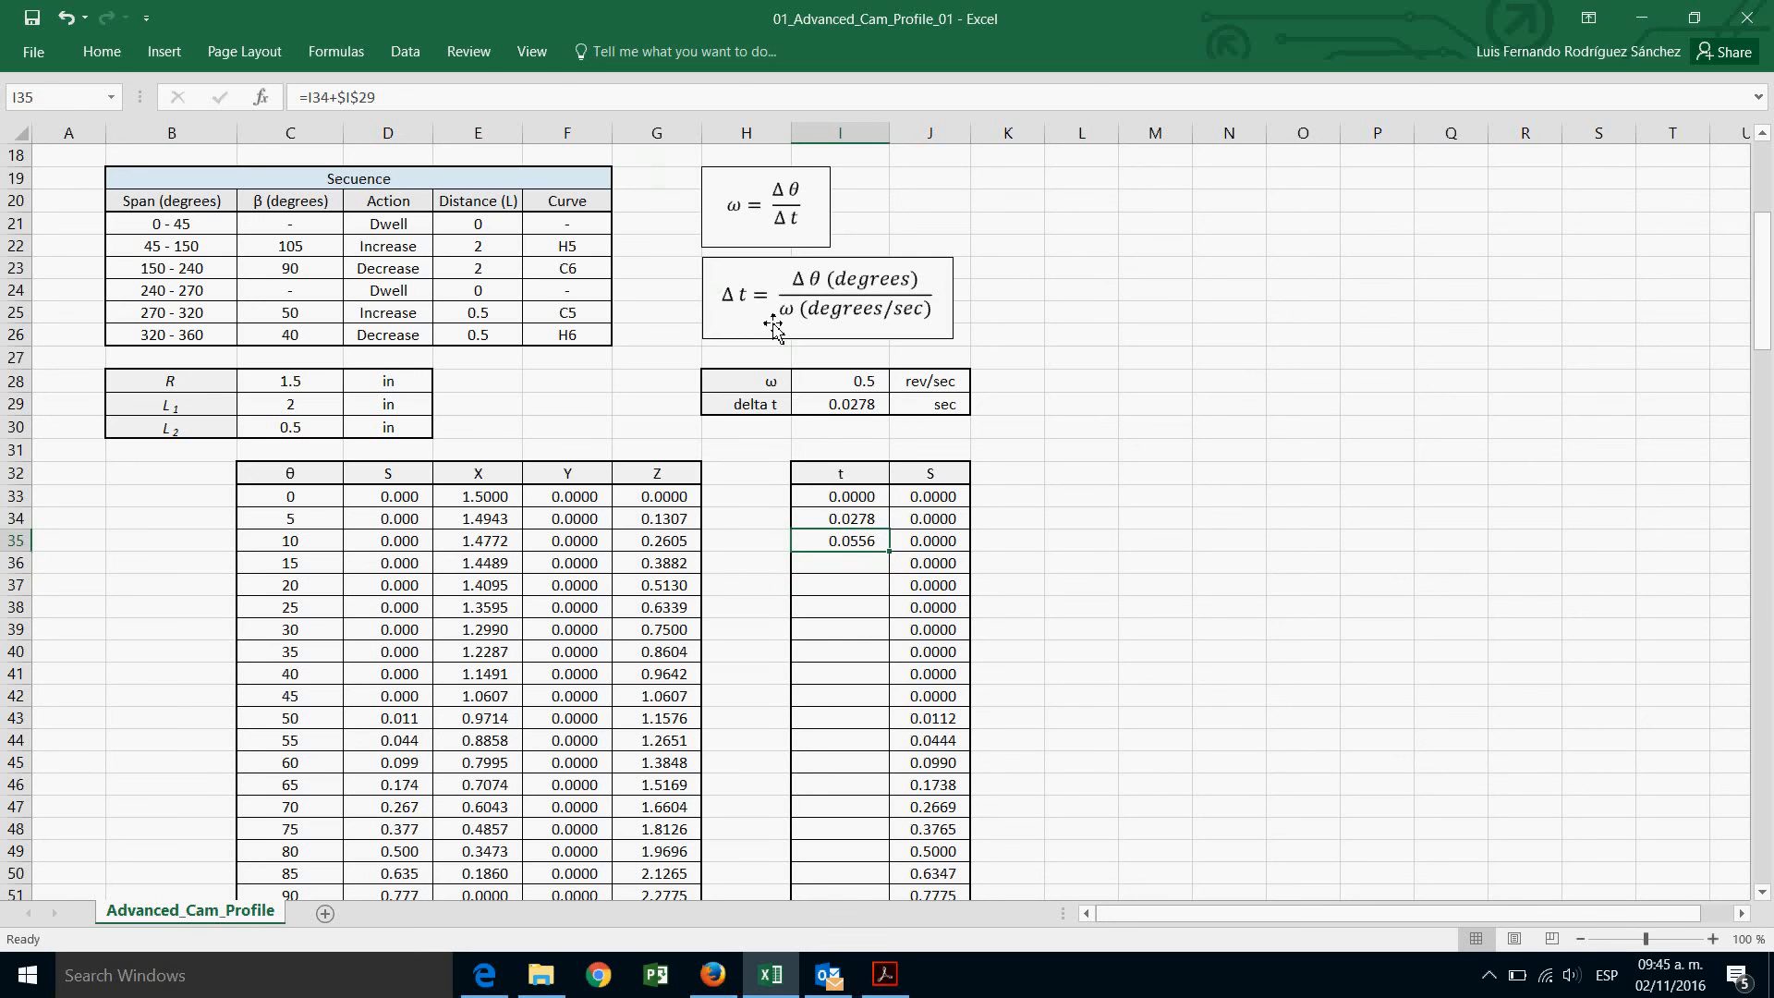
right_click(878, 550)
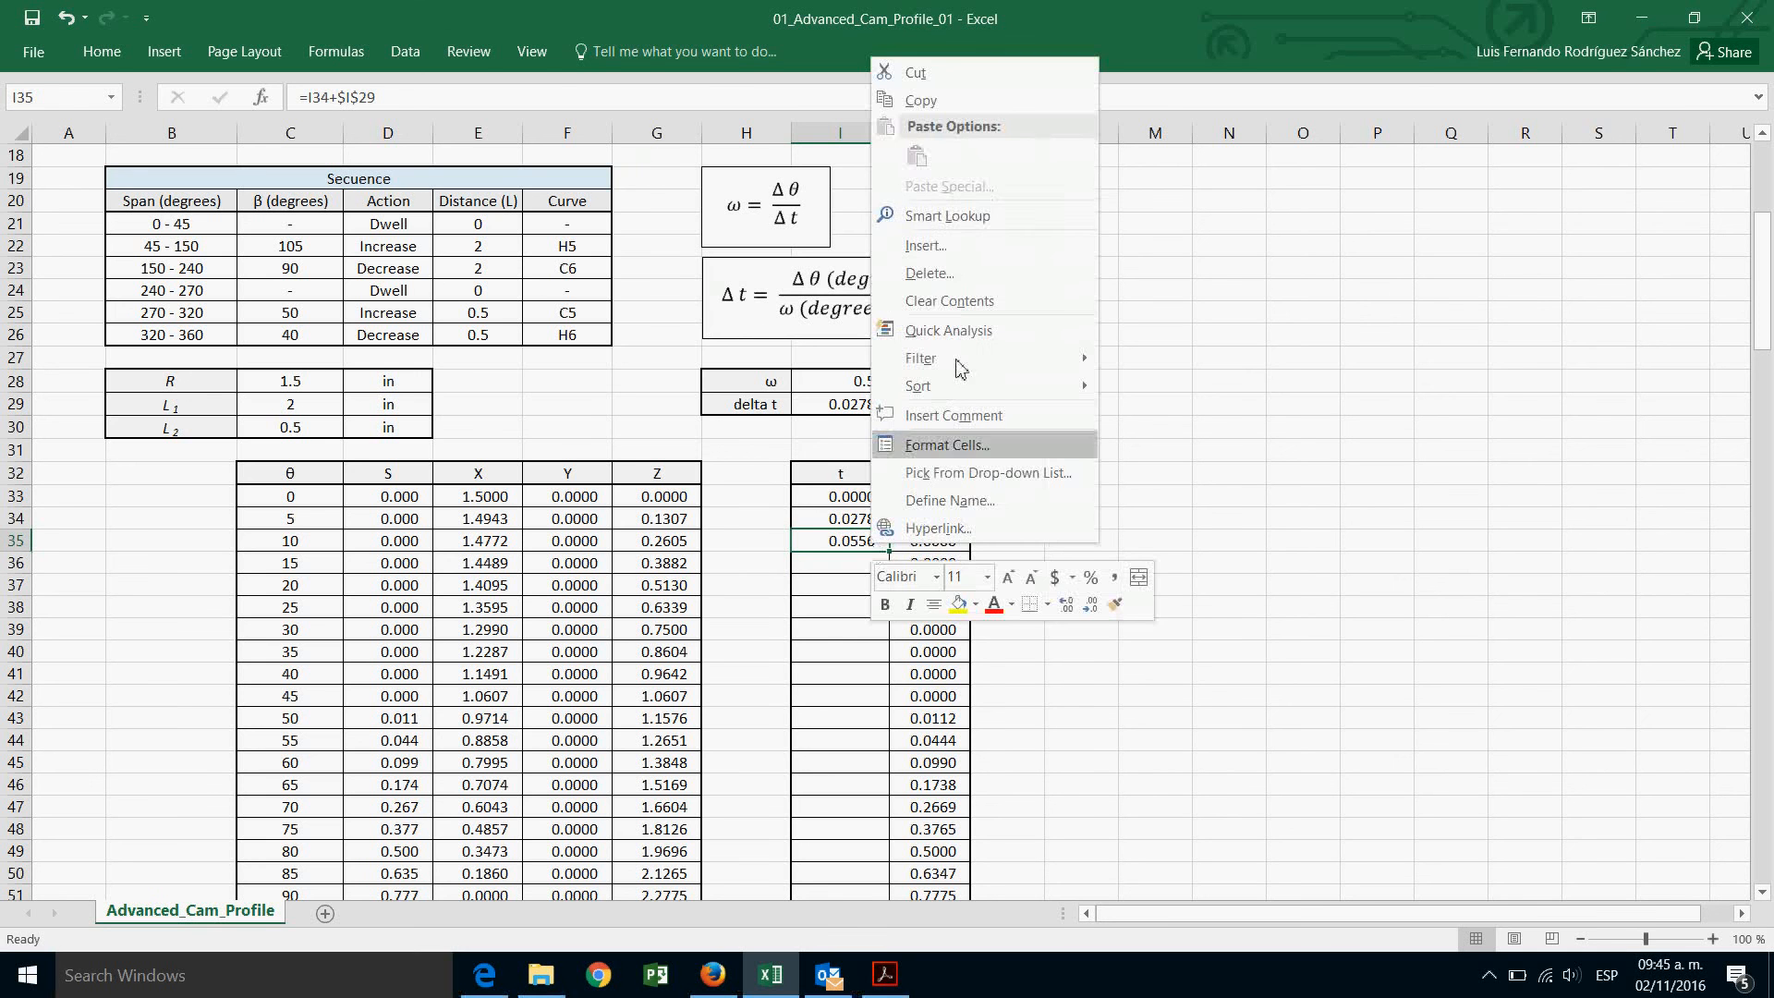
left_click(959, 99)
left_click_drag(875, 569, 856, 788)
right_click(854, 787)
left_click(961, 395)
scroll(1275, 555, "up", 2)
scroll(1279, 561, "down", 6)
scroll(1280, 561, "down", 12)
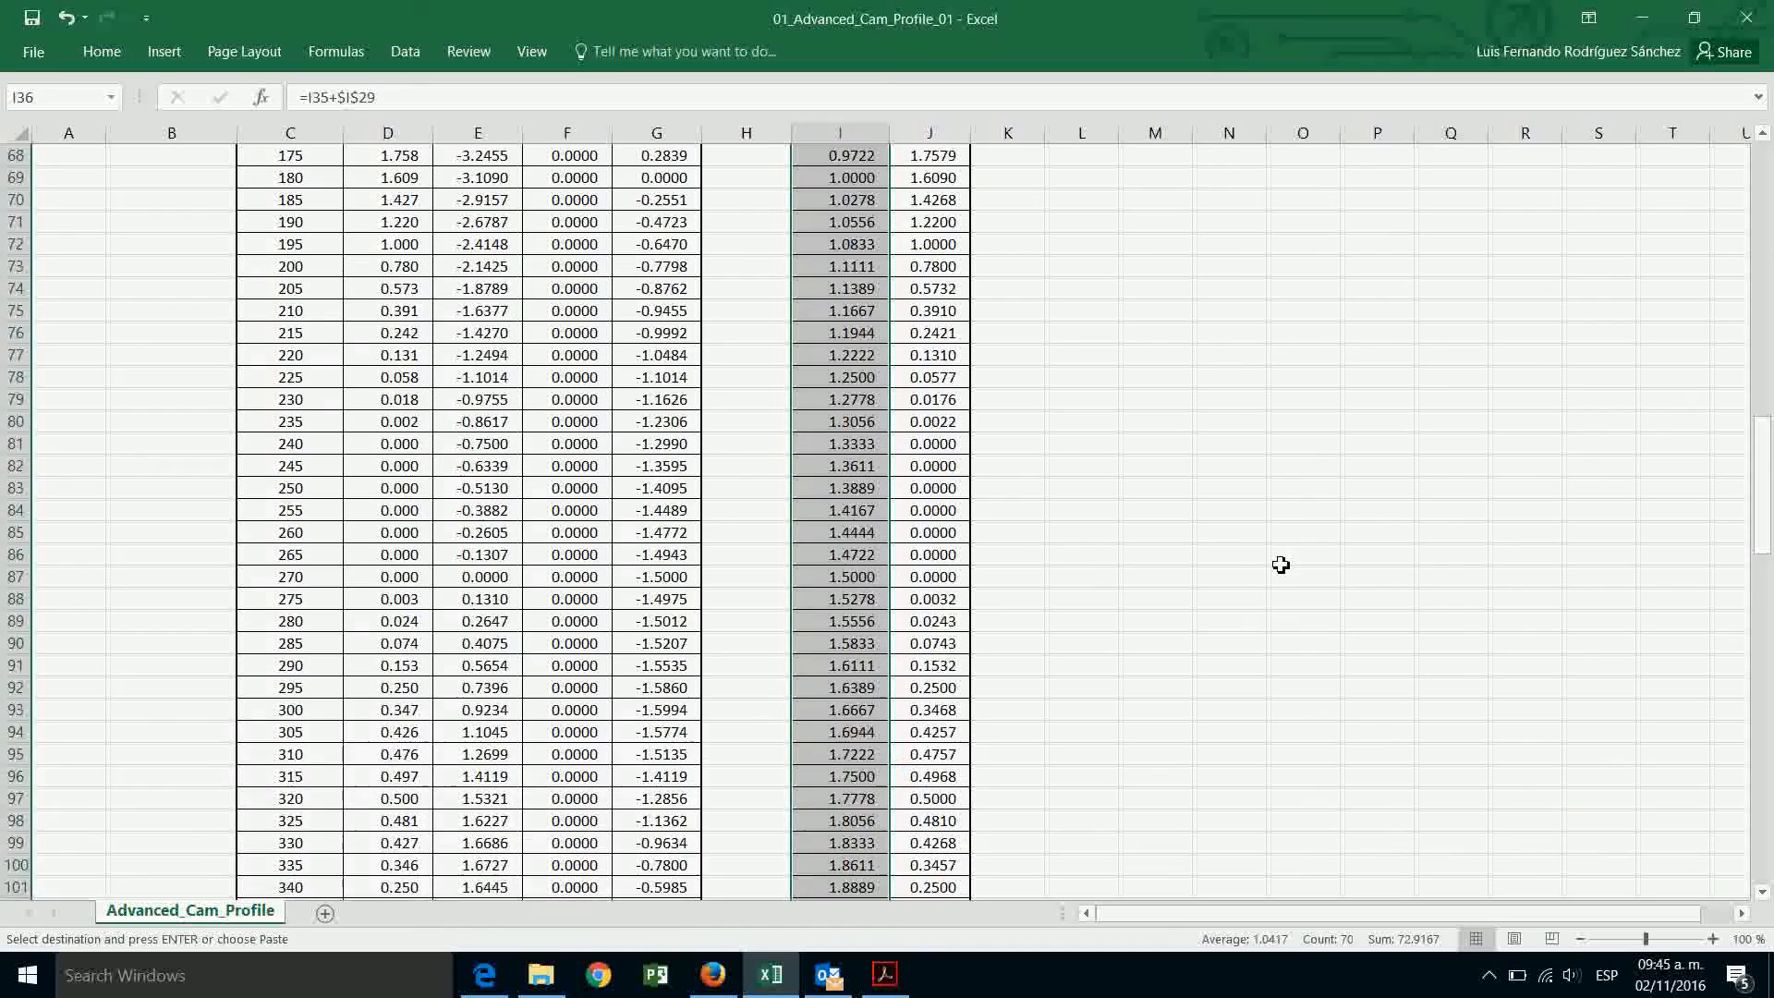
left_click(1155, 761)
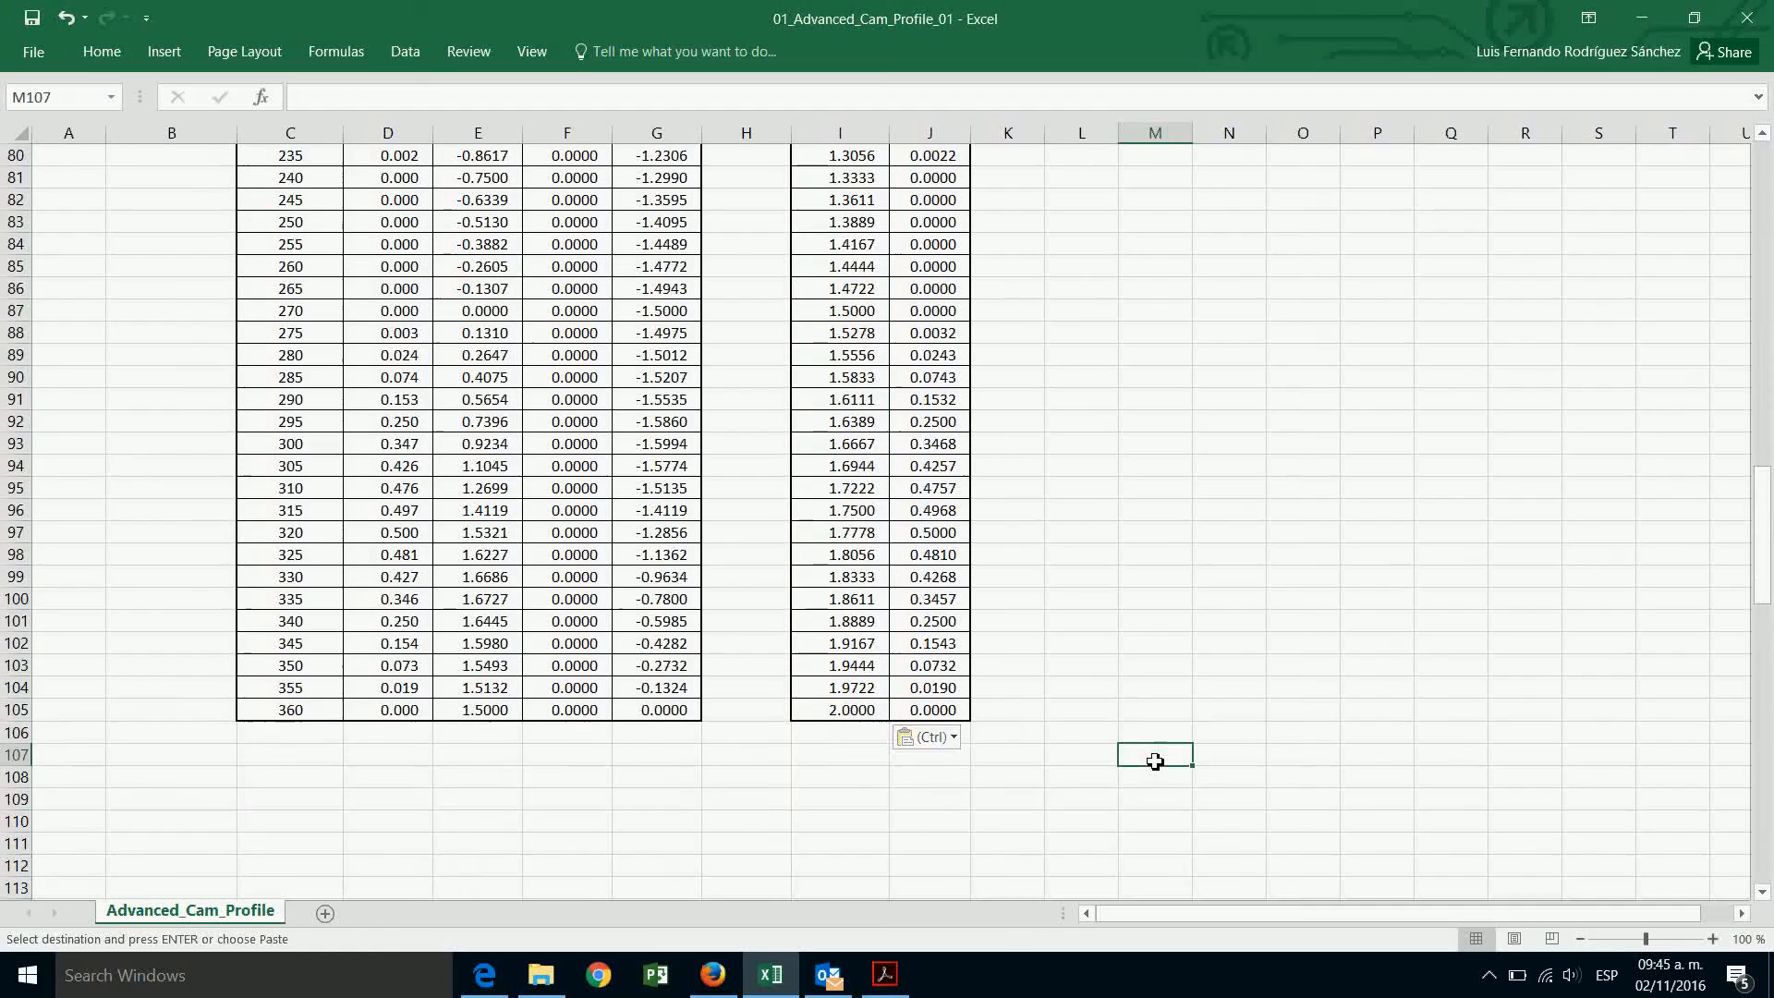
key("Escape")
left_click(1128, 669)
Review the finished X, Y, Z coordinate table and the time versus S table against the sequence and parameters above them.
scroll(1132, 679, "up", 20)
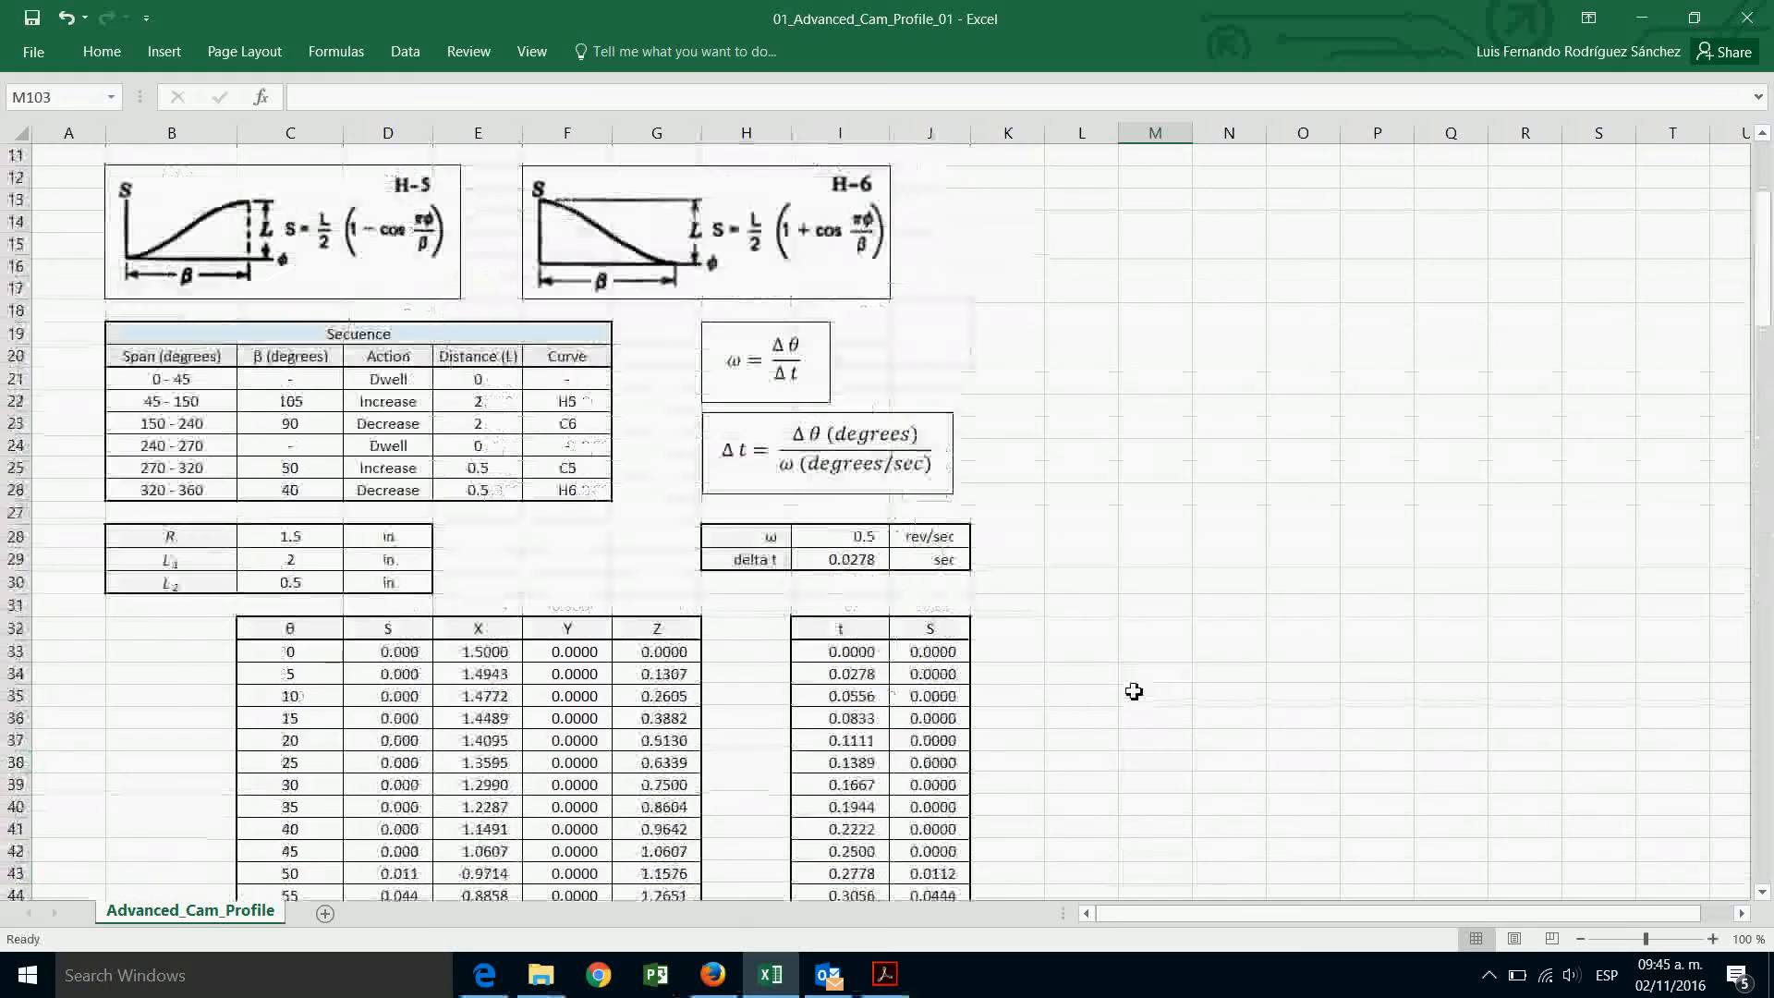
scroll(1134, 691, "up", 2)
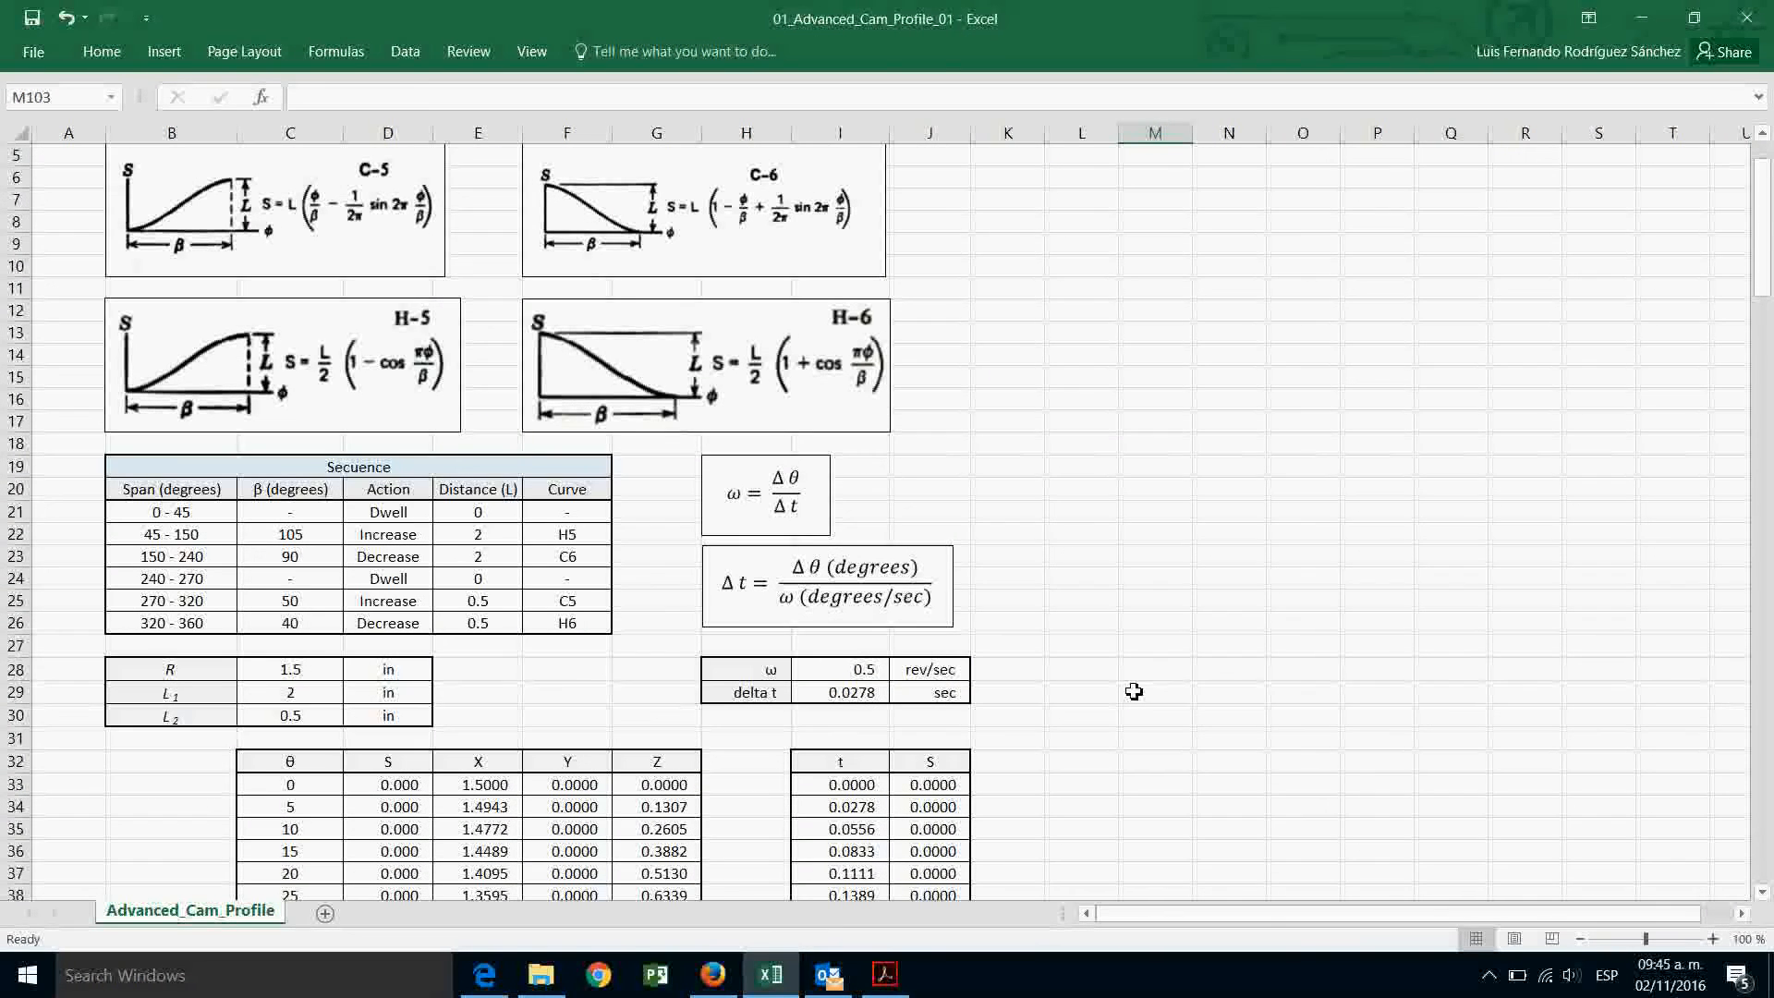
scroll(1134, 700, "down", 1)
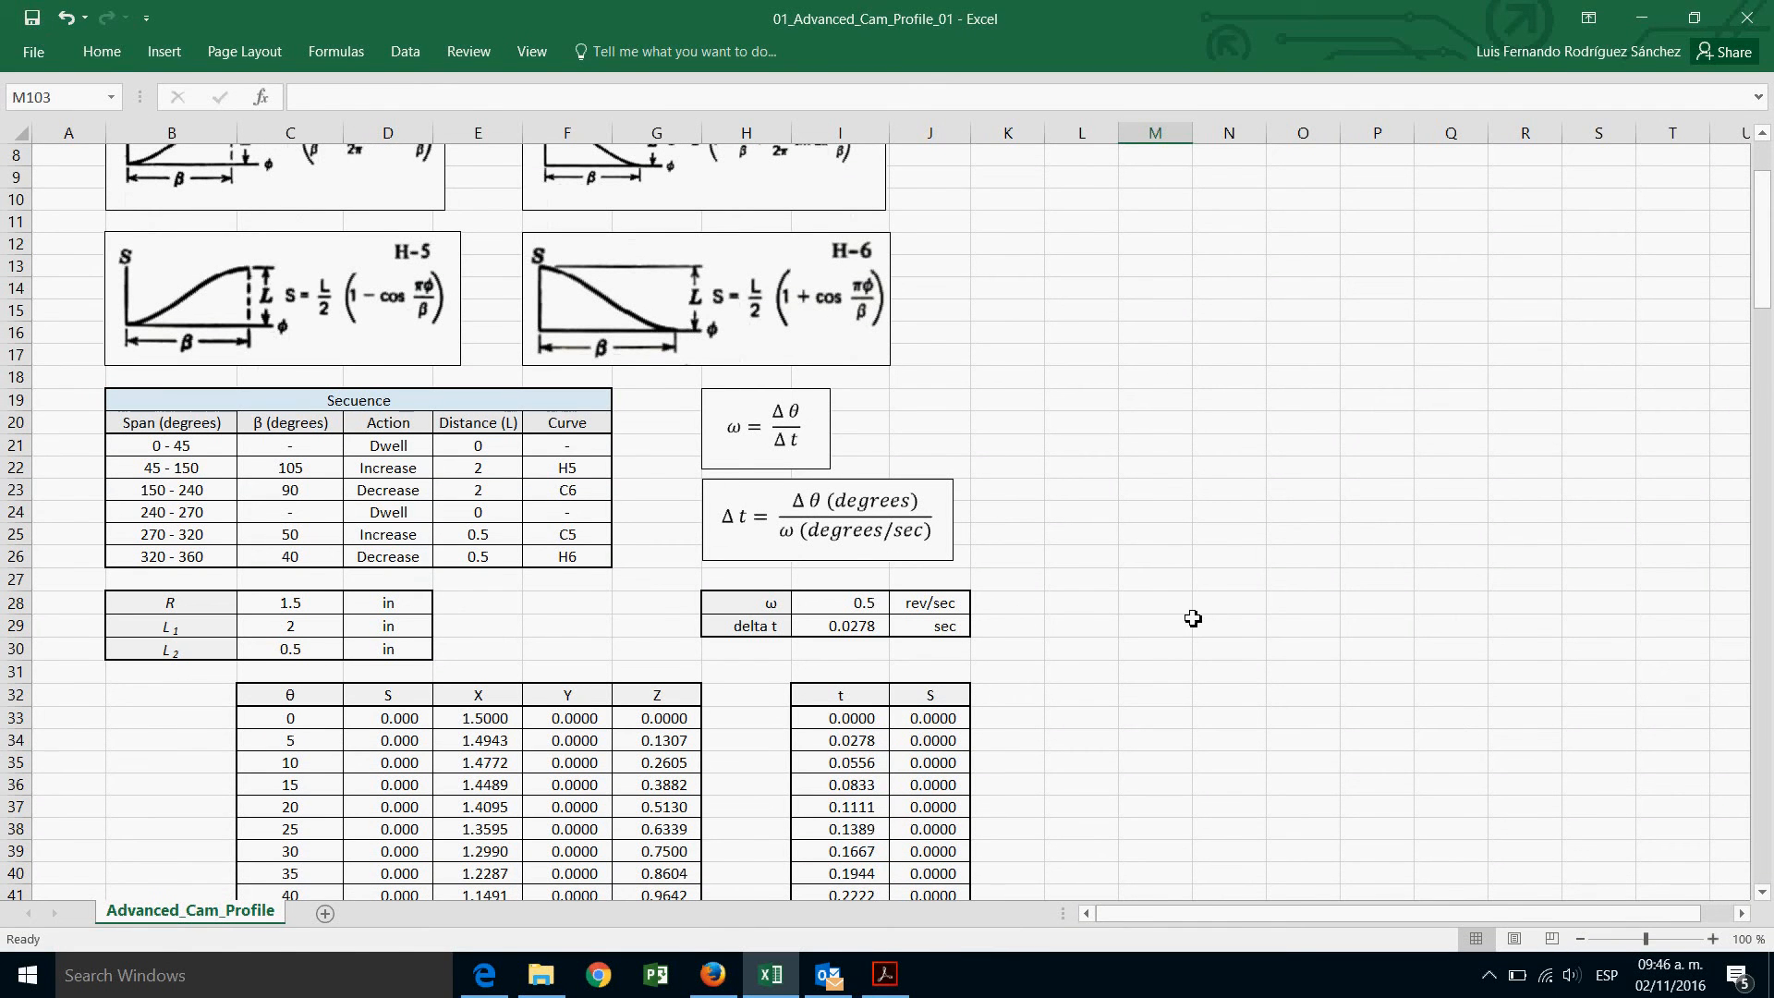
scroll(1131, 625, "down", 5)
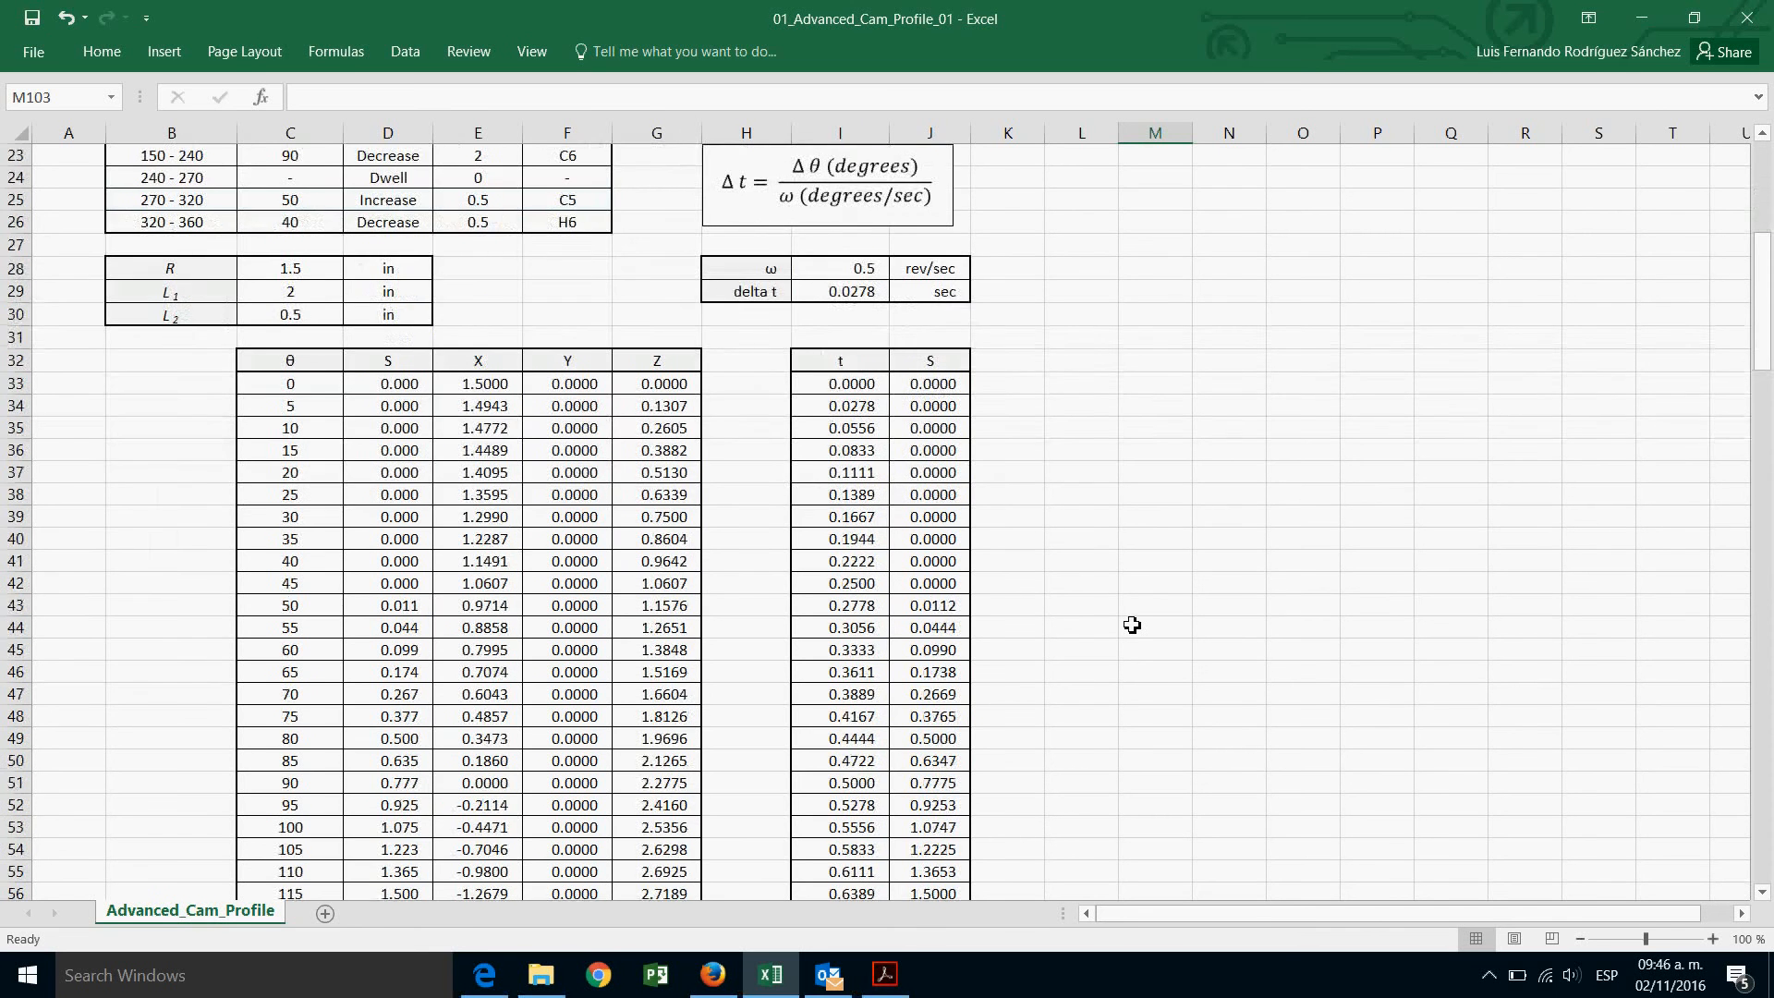
scroll(1132, 624, "down", 2)
scroll(1132, 625, "up", 5)
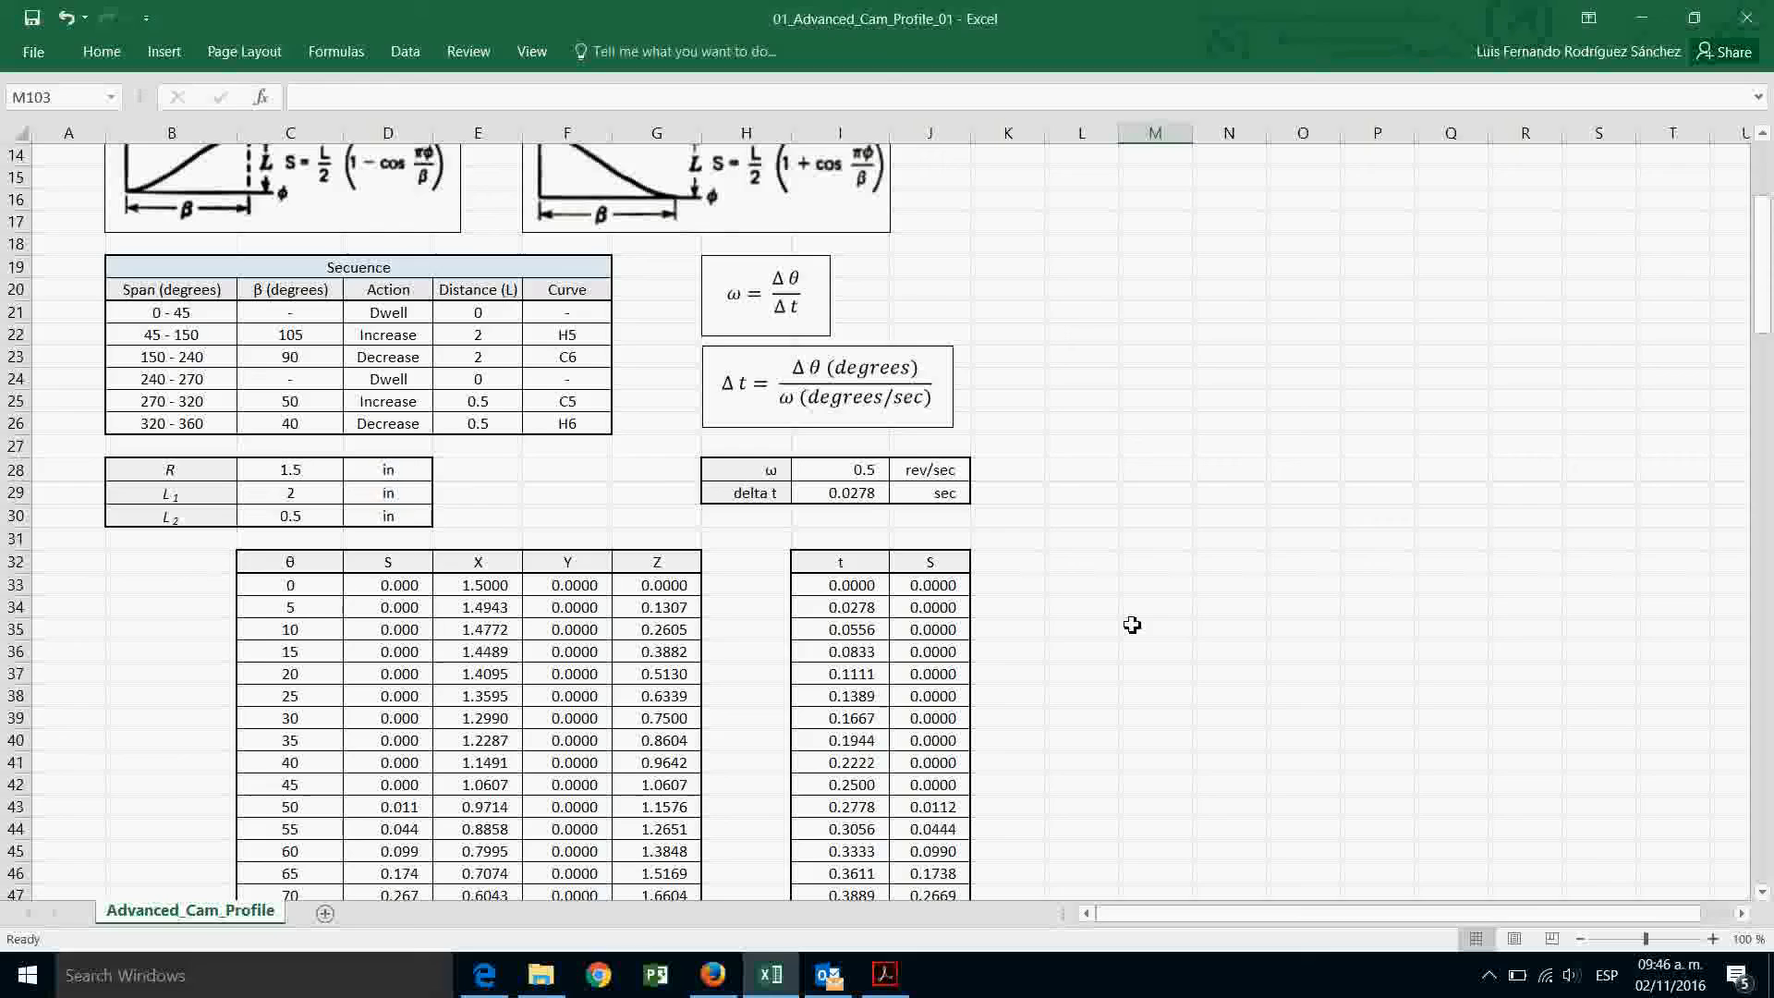
scroll(1131, 624, "down", 9)
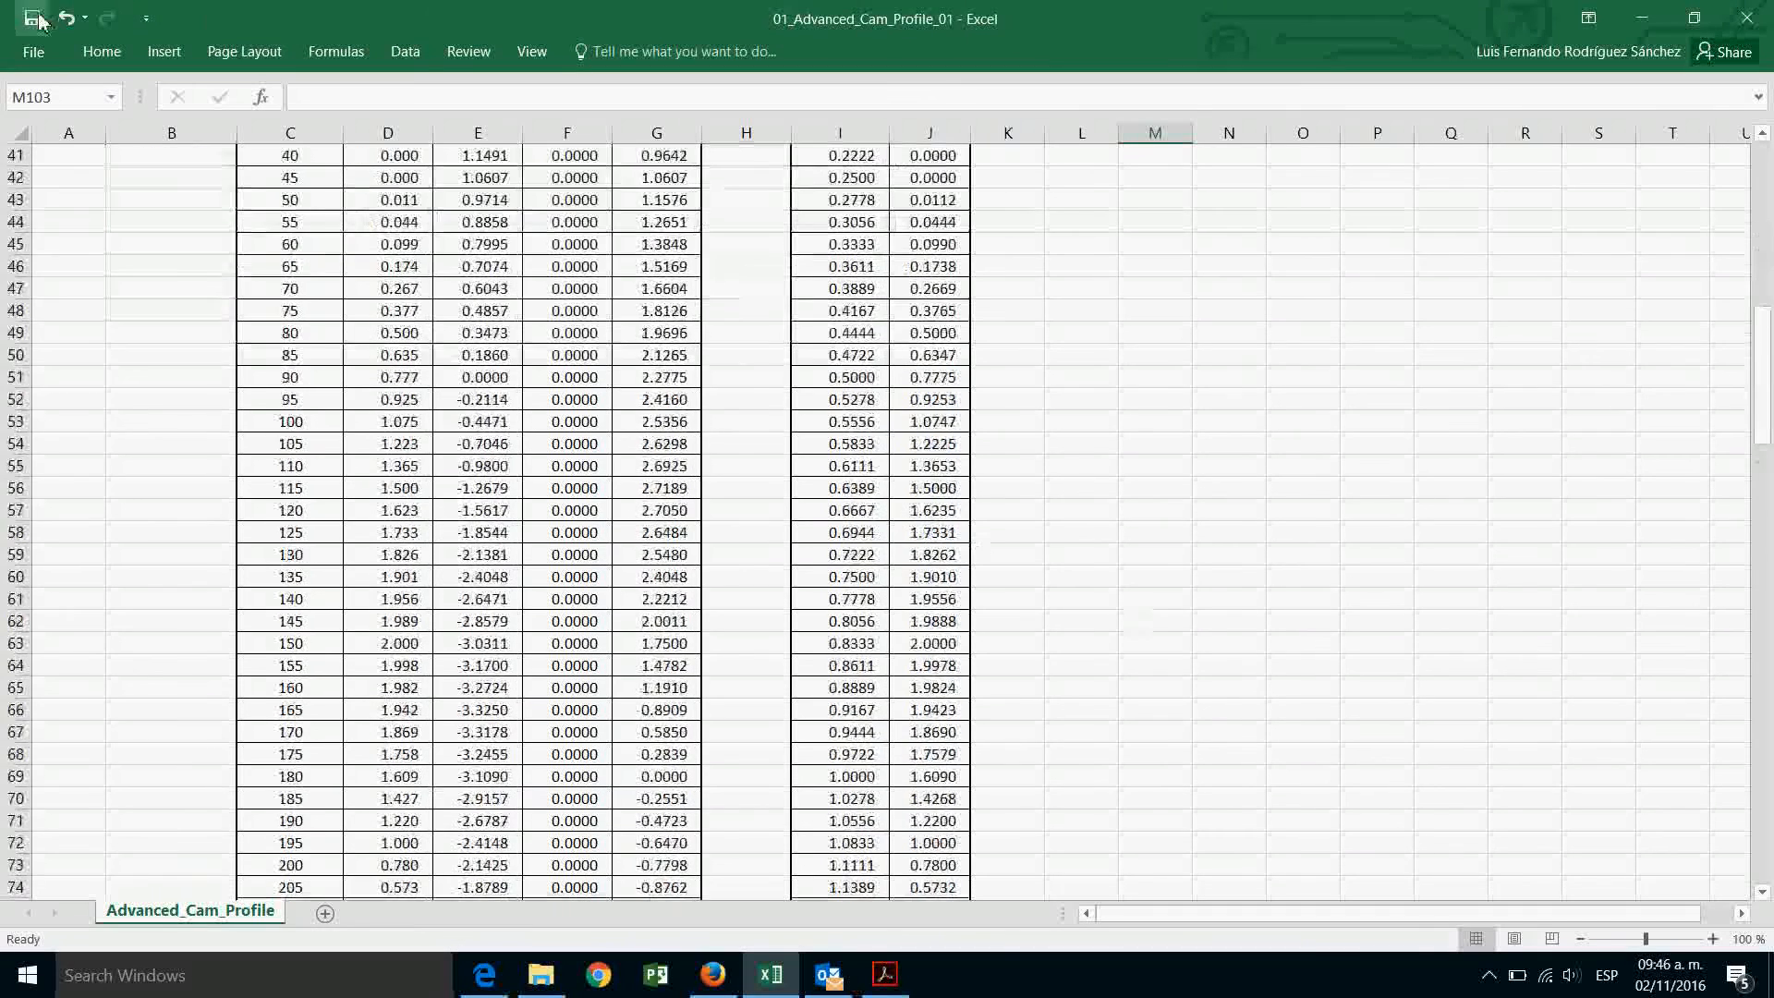
scroll(1056, 456, "up", 7)
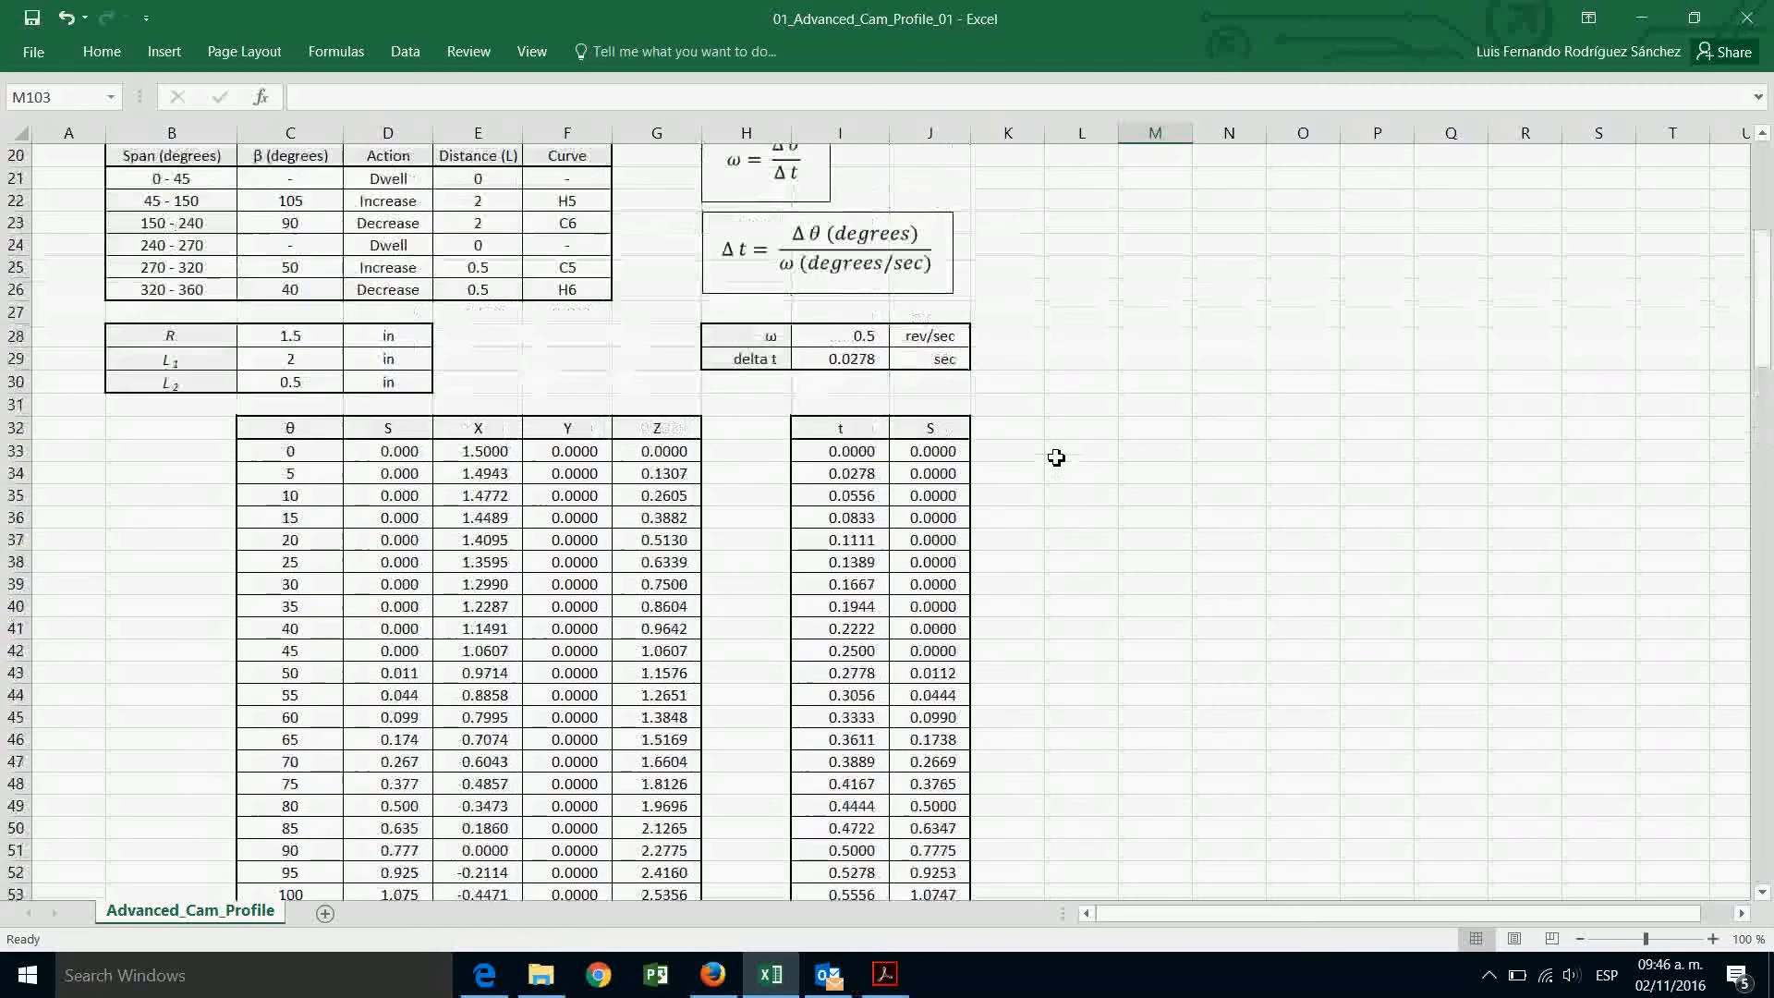
scroll(1056, 457, "up", 1)
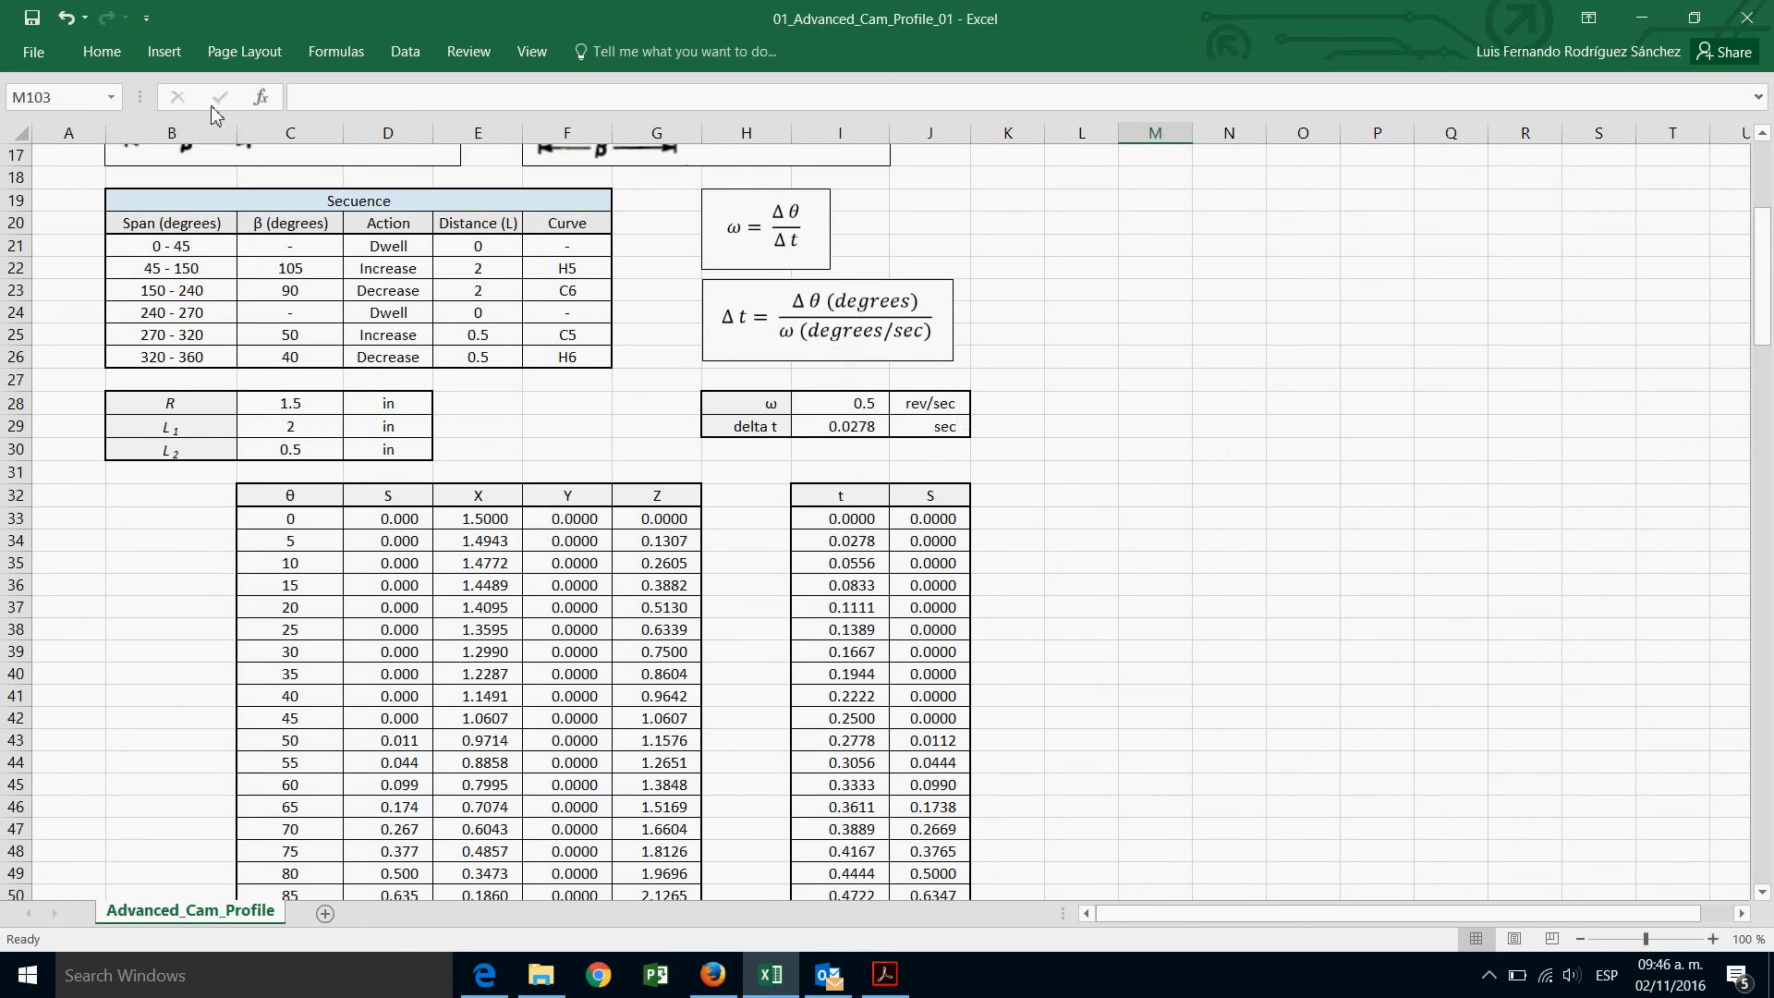
scroll(1155, 672, "down", 20)
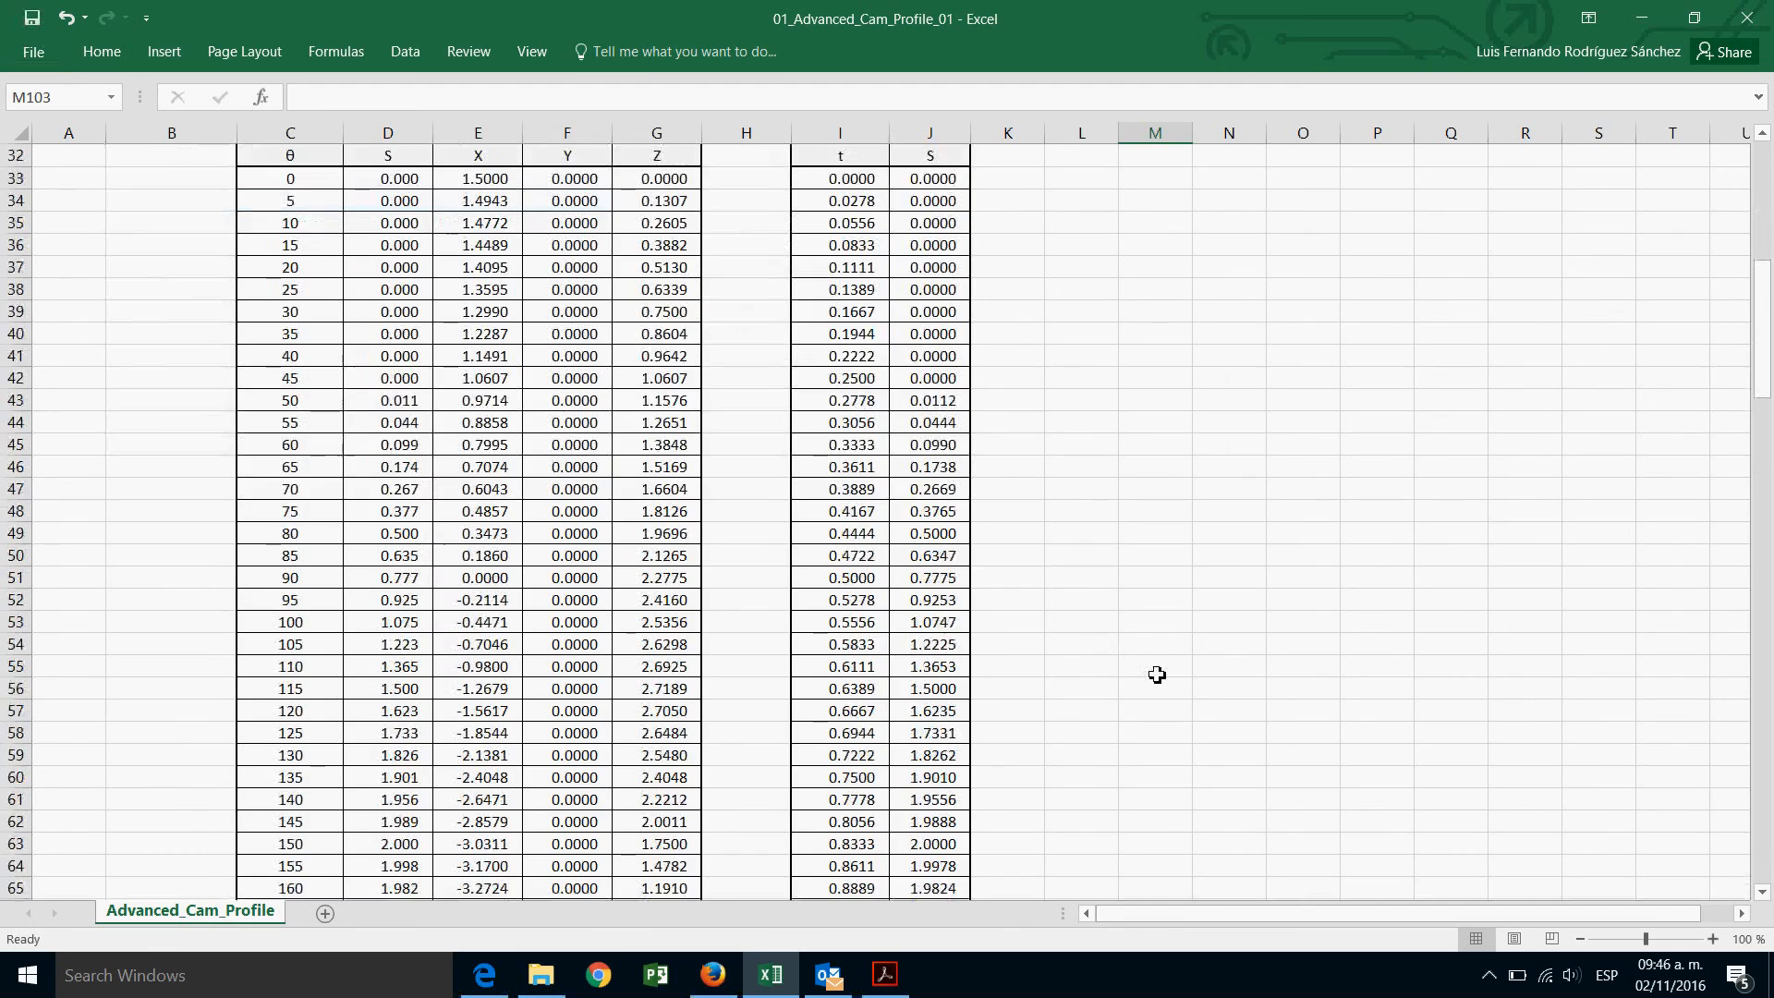
scroll(1160, 677, "up", 5)
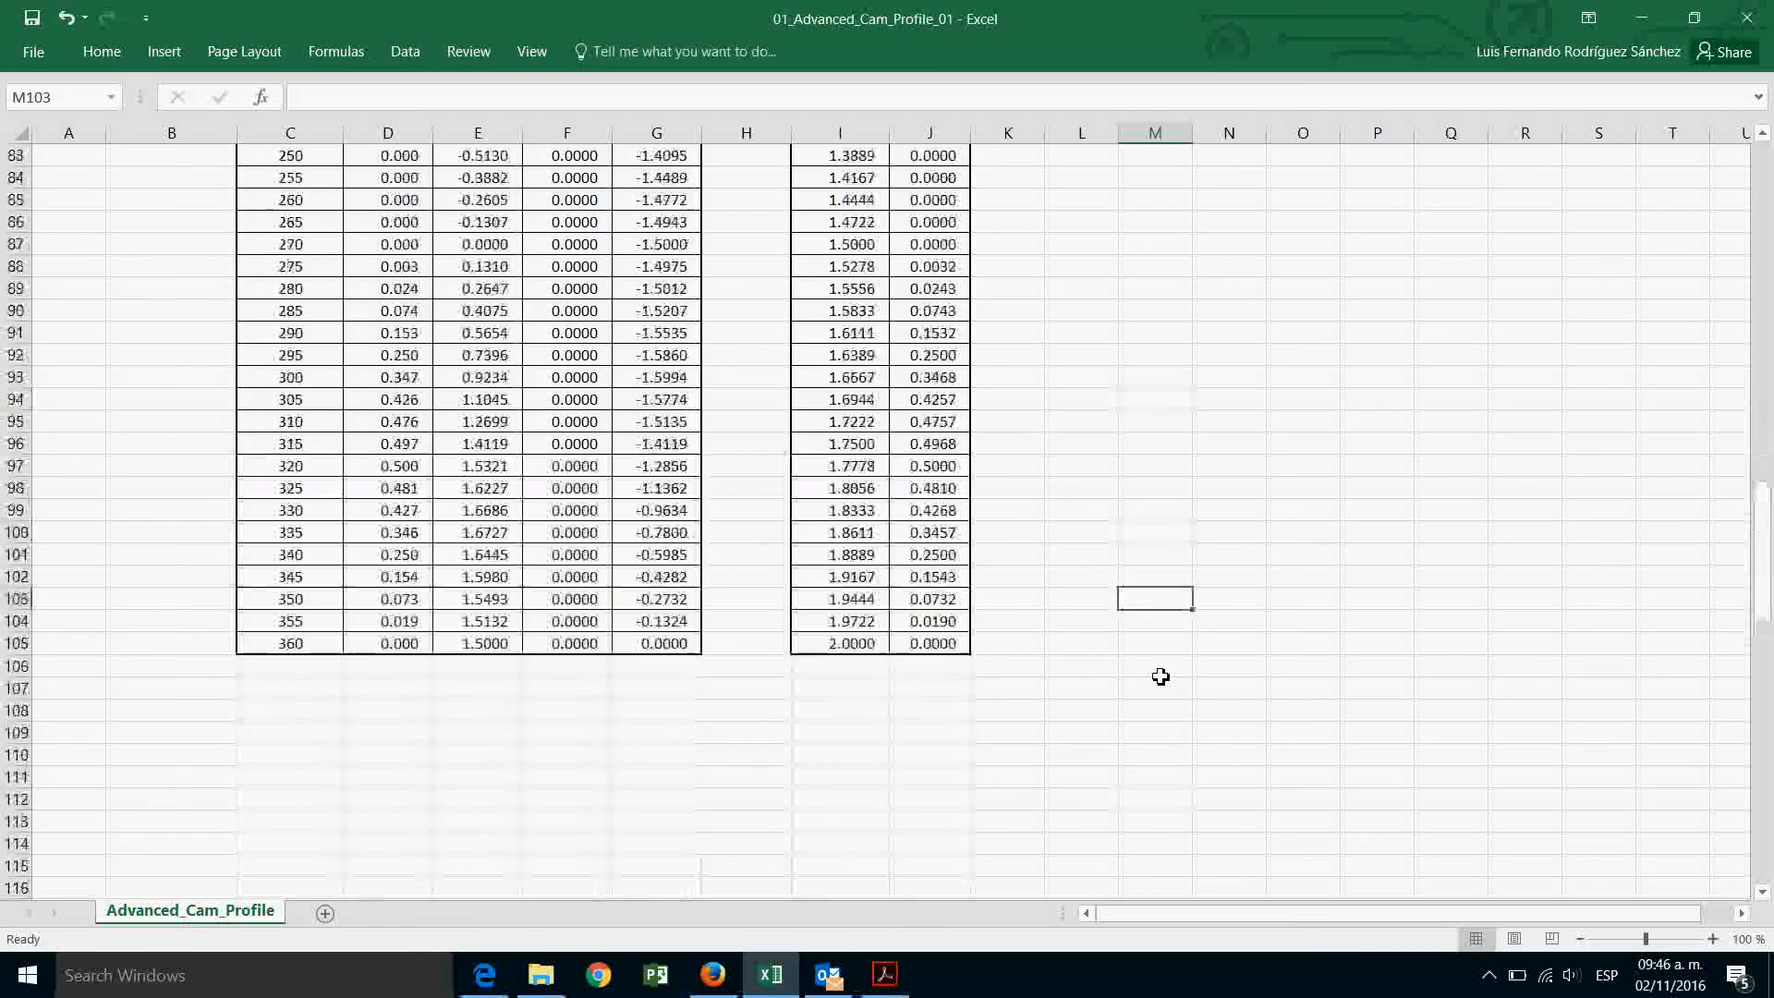
Switch to Siemens NX 10 by searching Windows for nx and launching it.
left_click(28, 979)
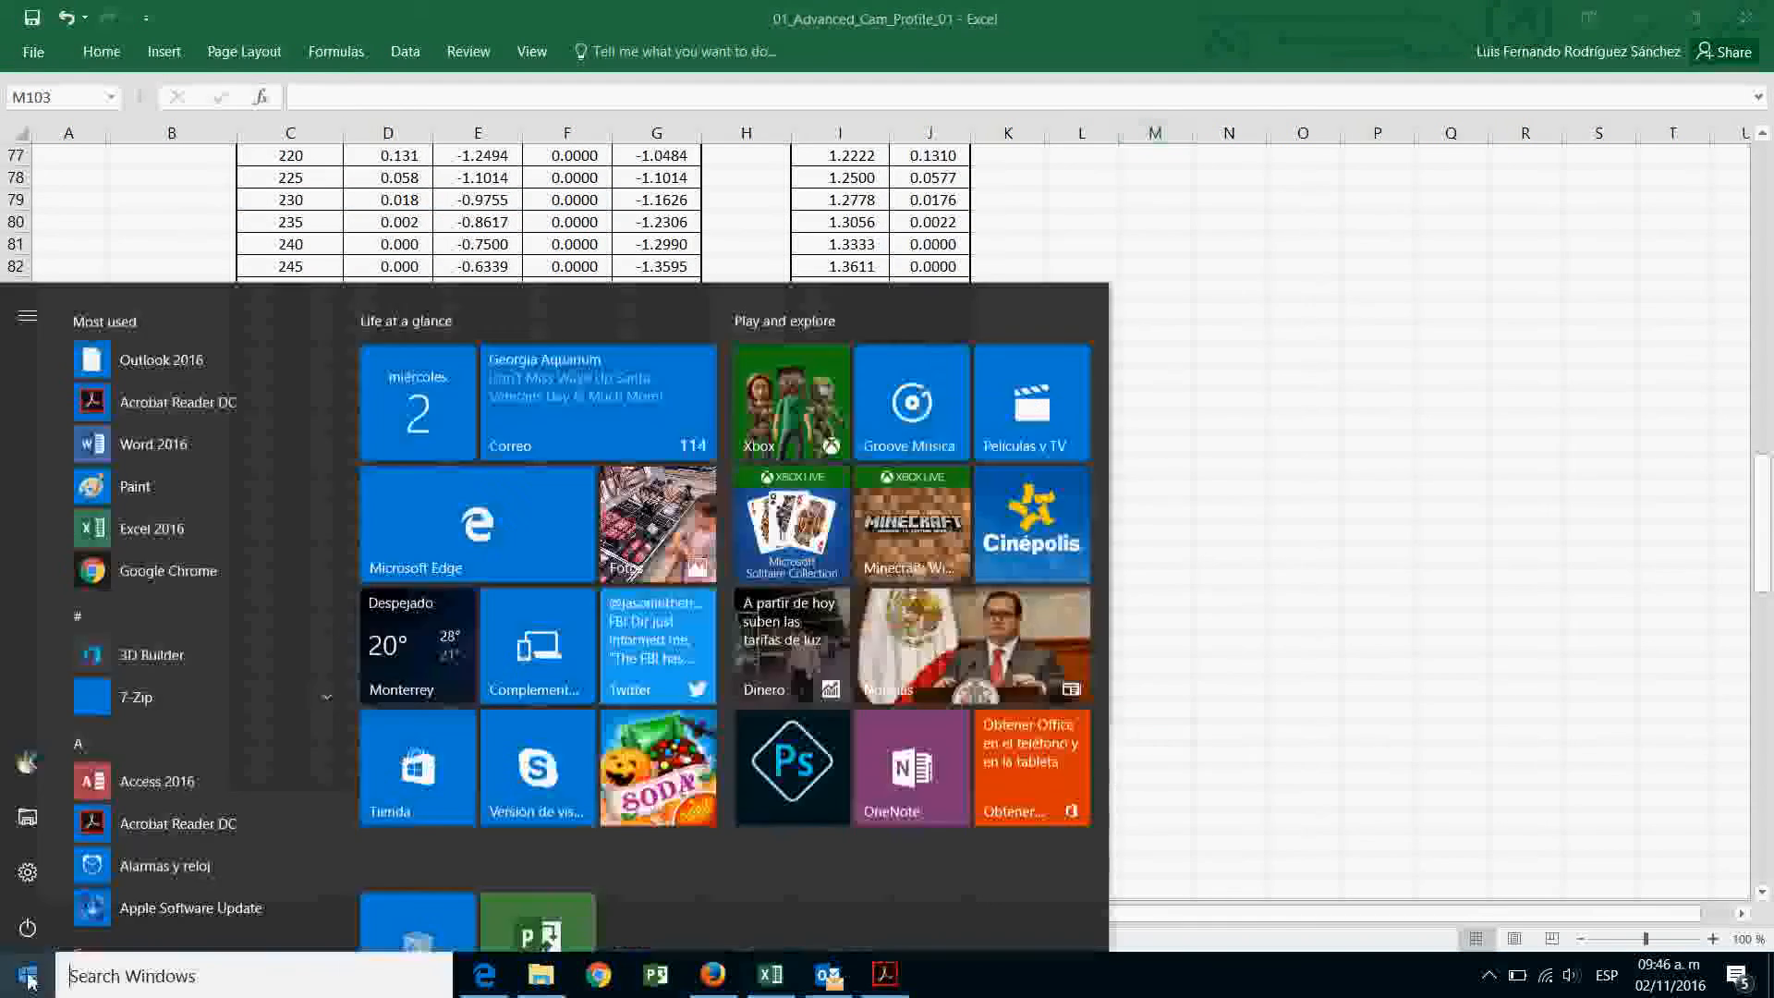
left_click(176, 979)
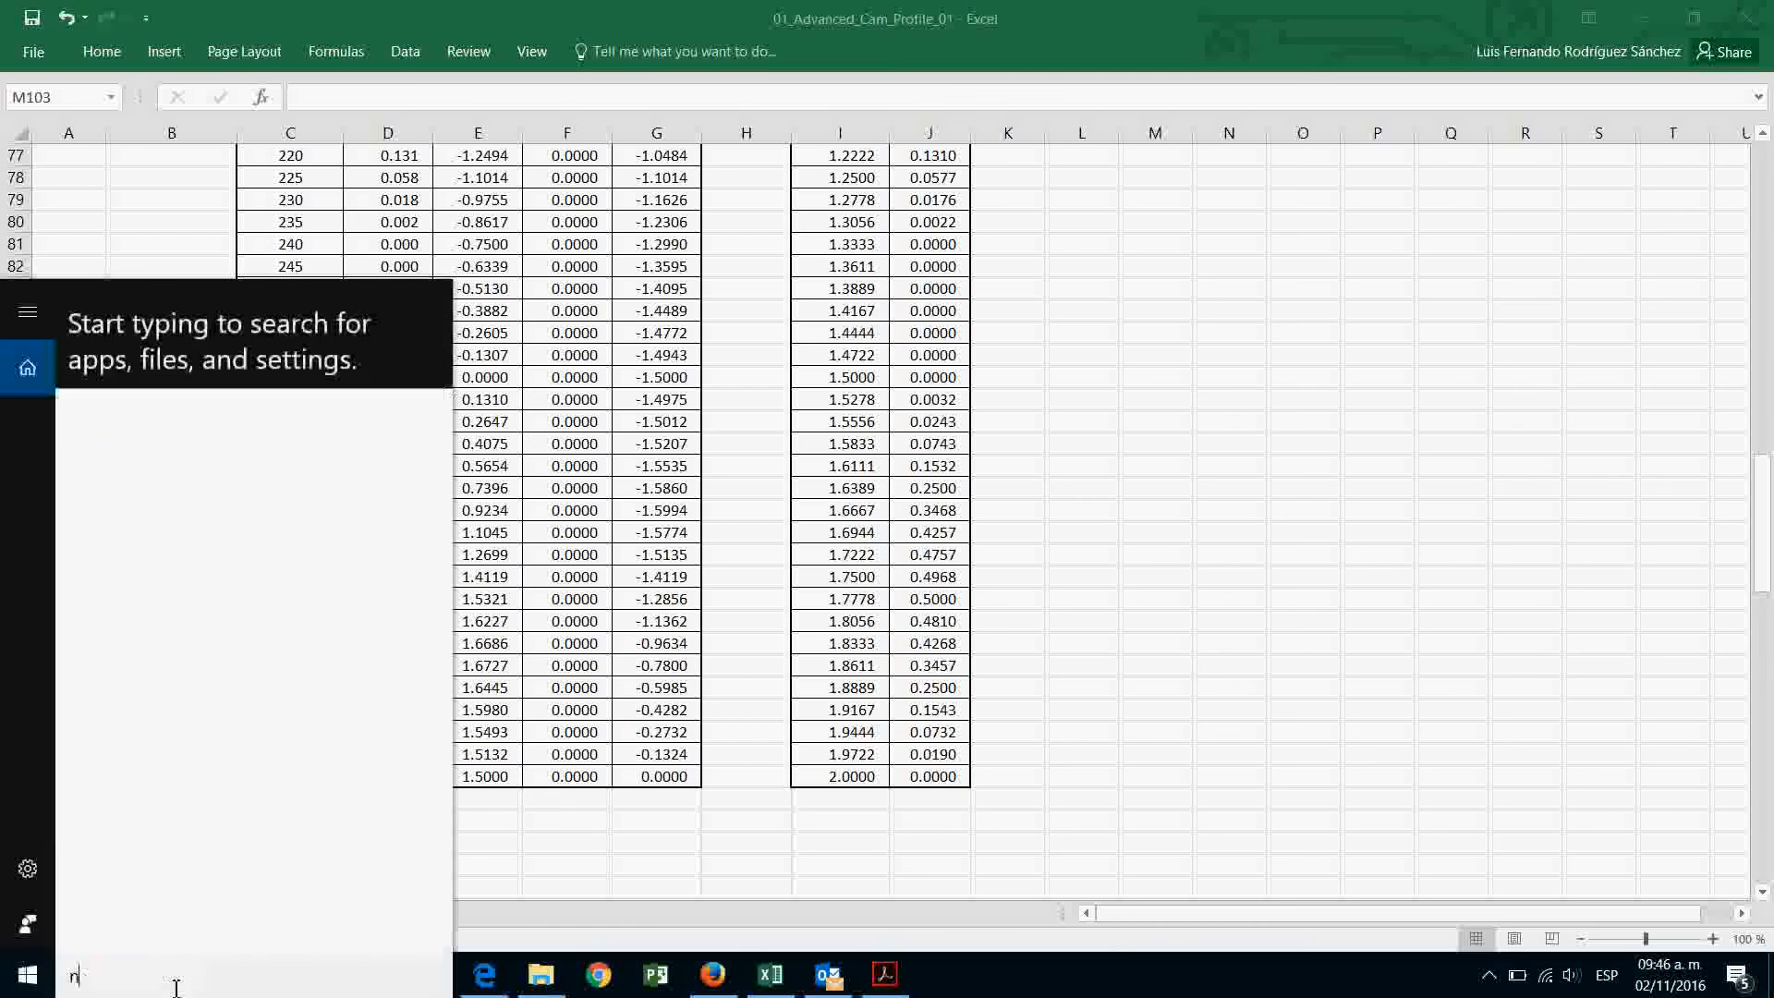
type("nx")
left_click(127, 427)
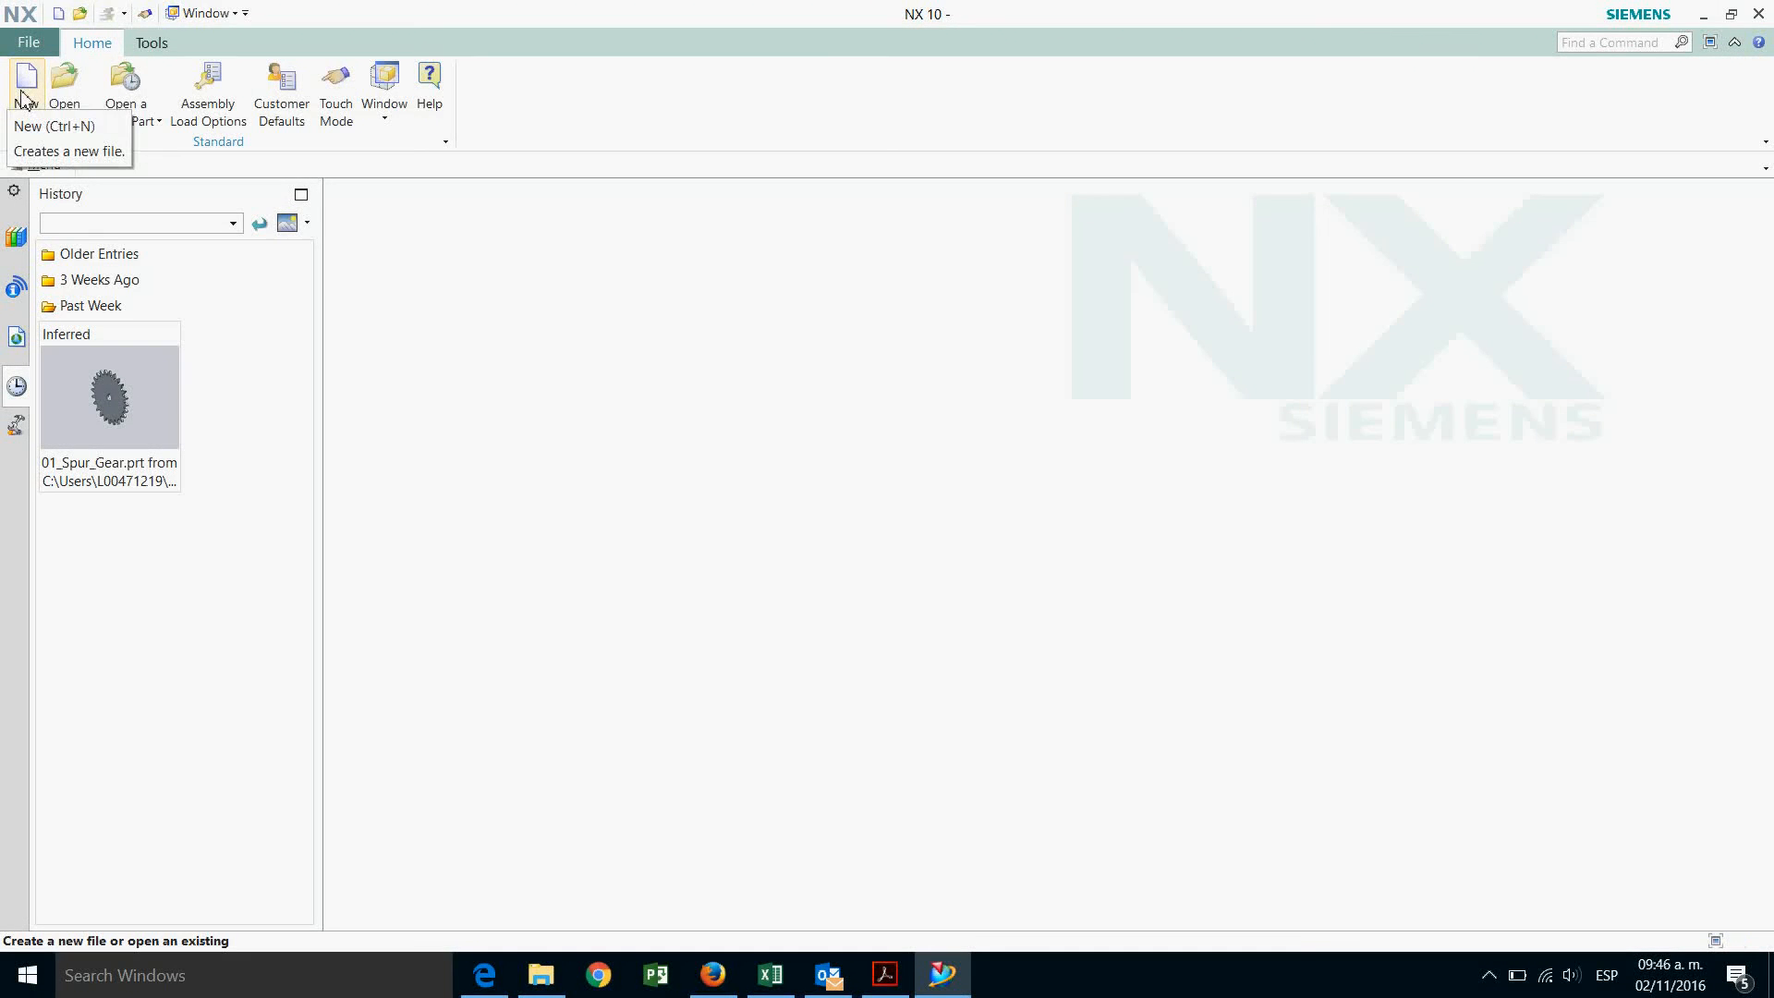
Start a new Model part in inches and browse for its folder to Desktop\04_Jul_Dec_2016\02_MAS.
left_click(24, 99)
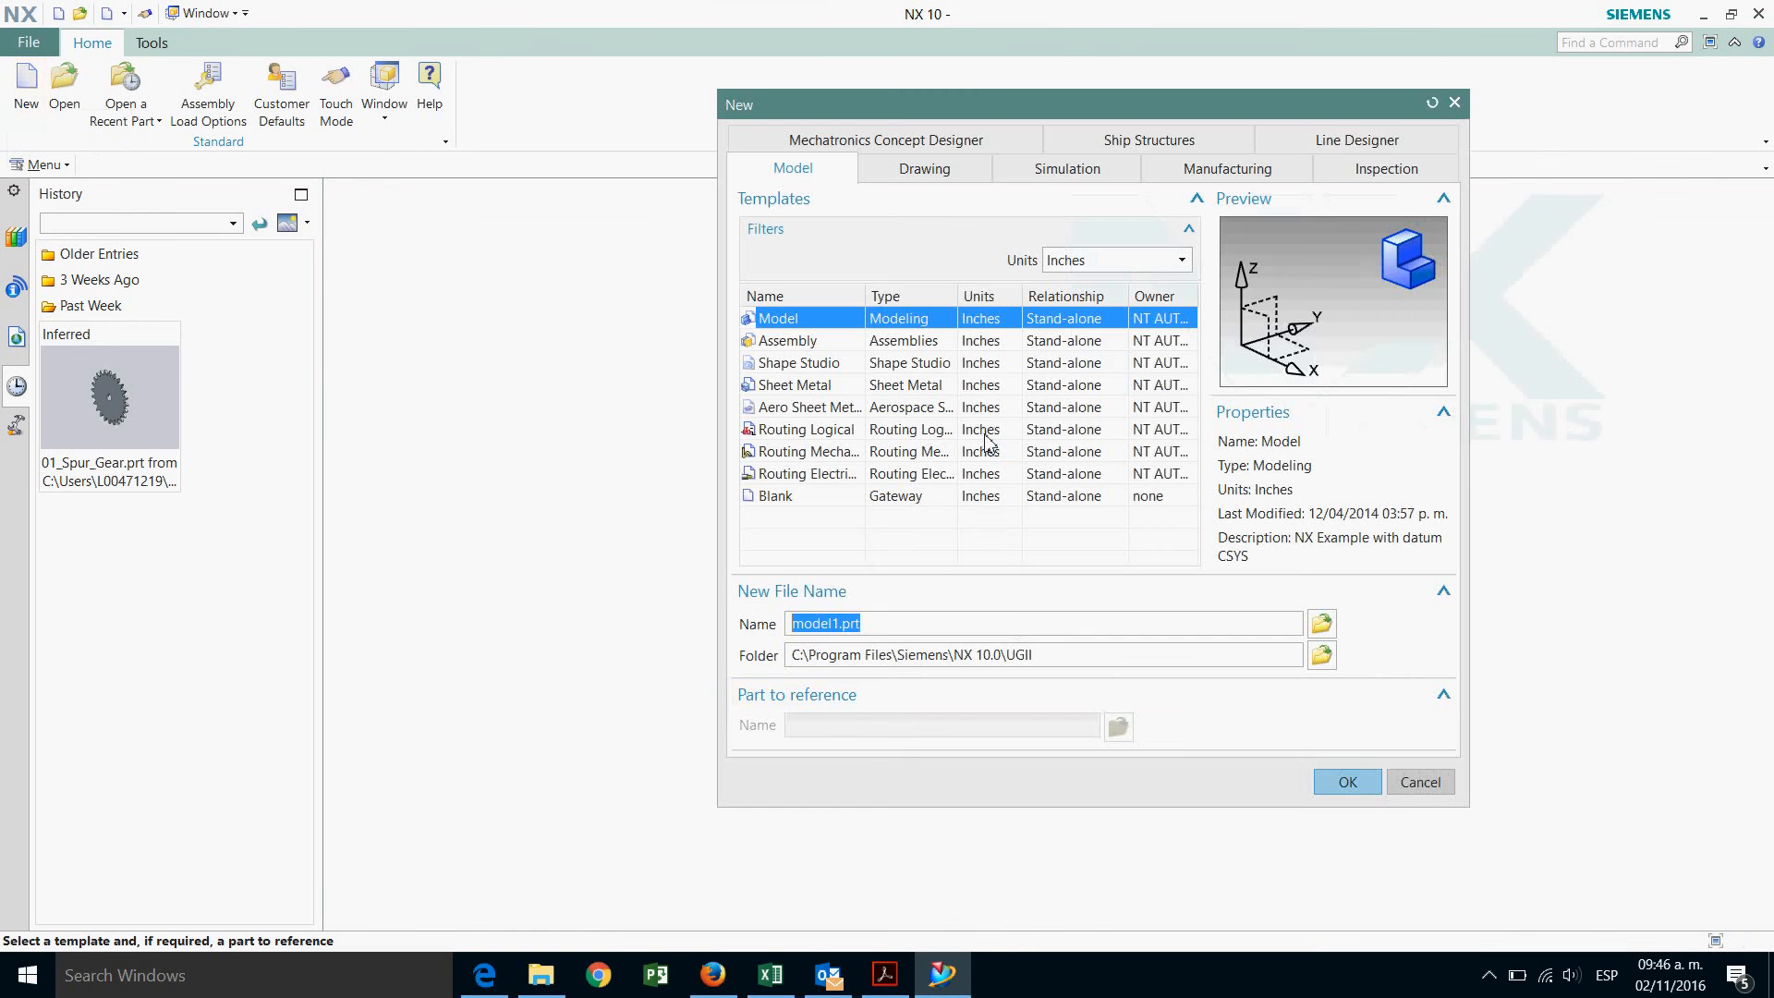
left_click(1321, 656)
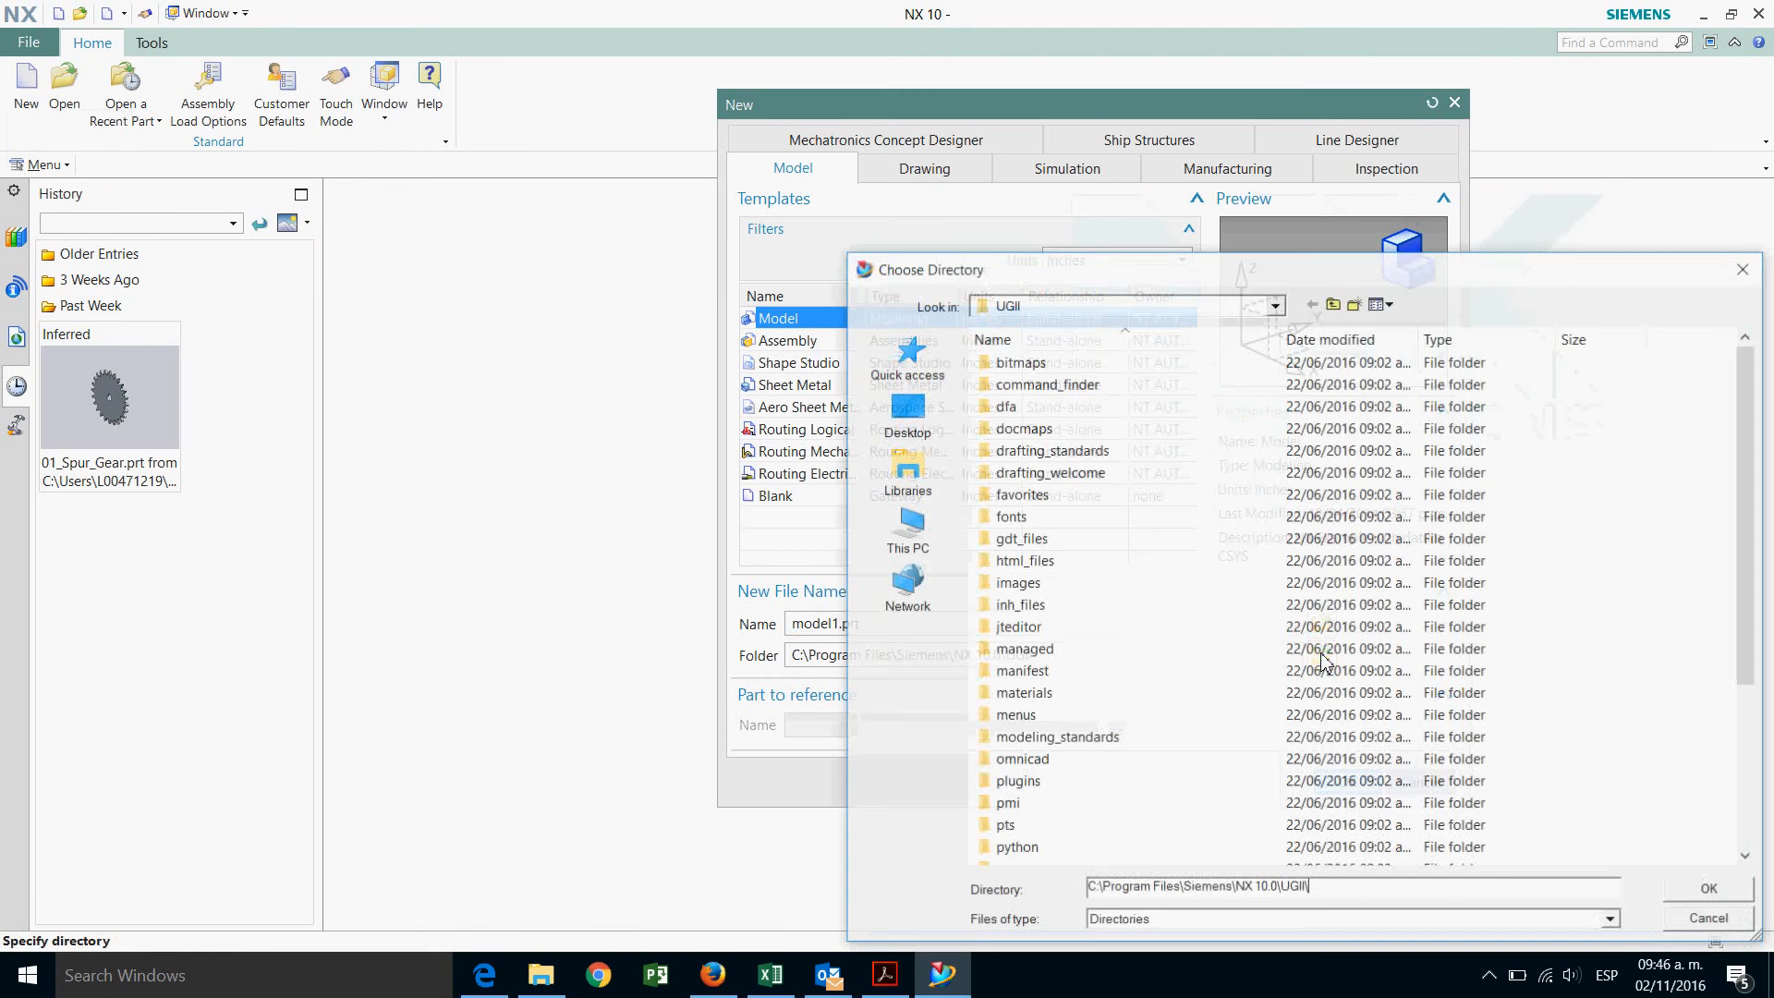
left_click(905, 411)
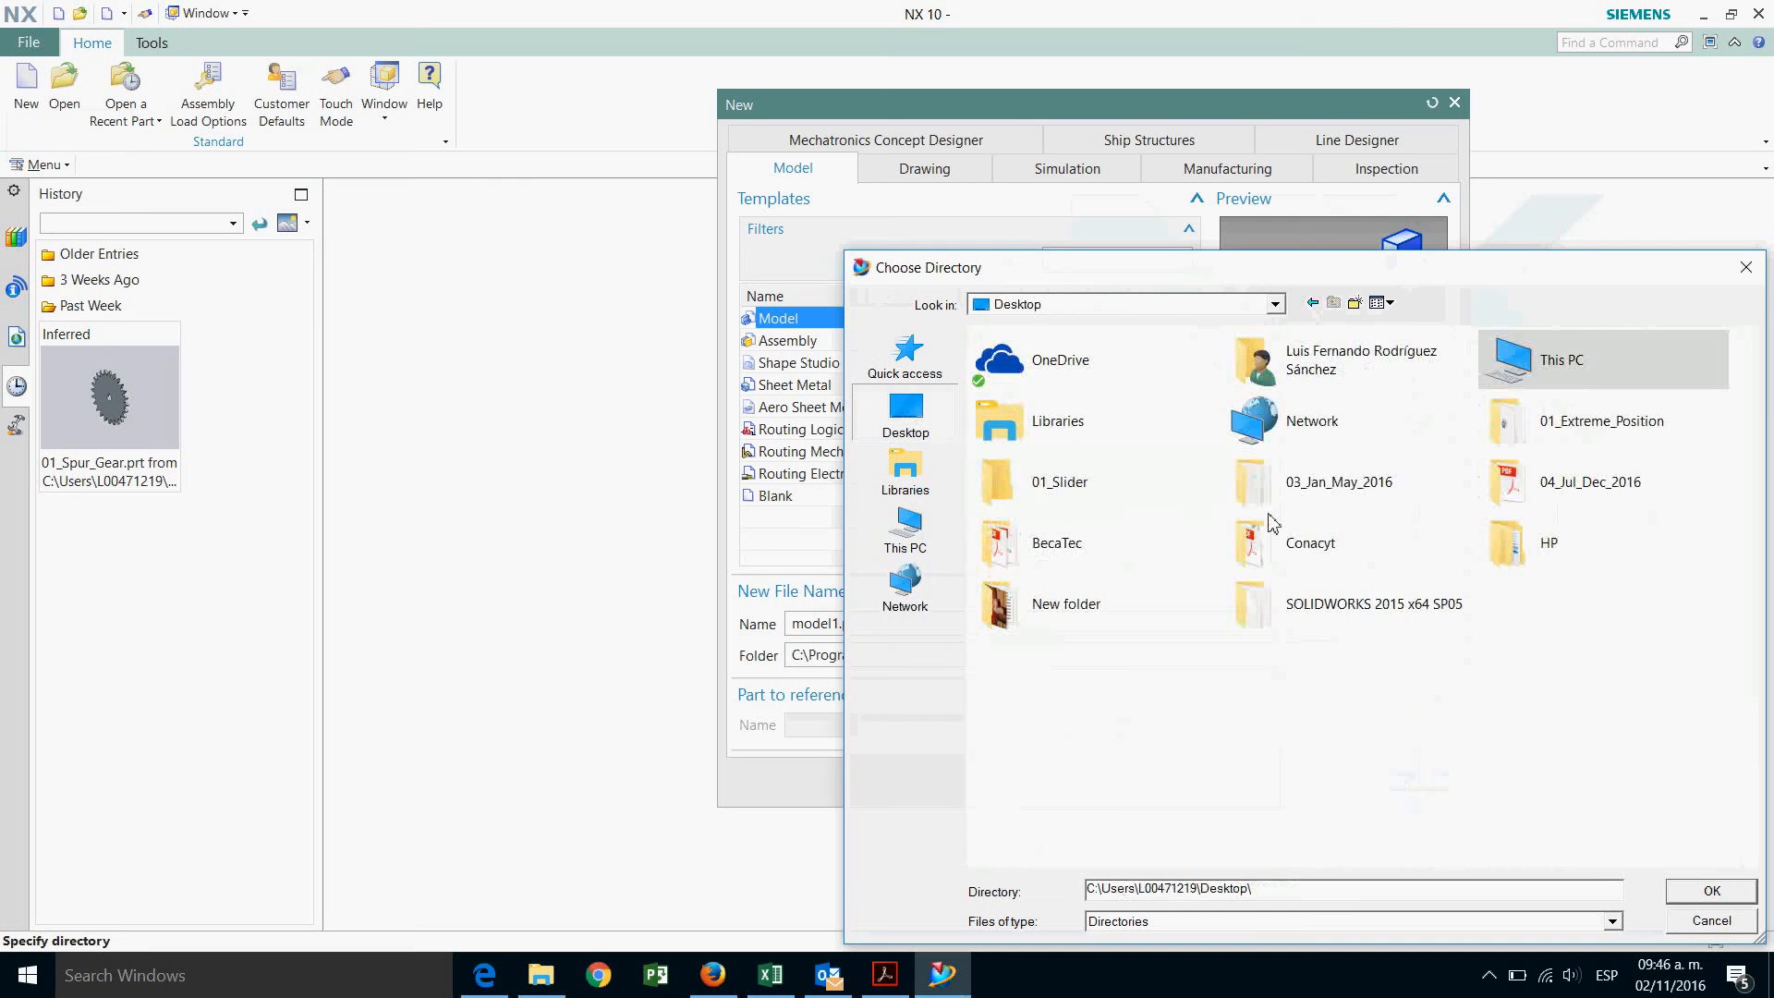
double_click(1564, 498)
double_click(1014, 405)
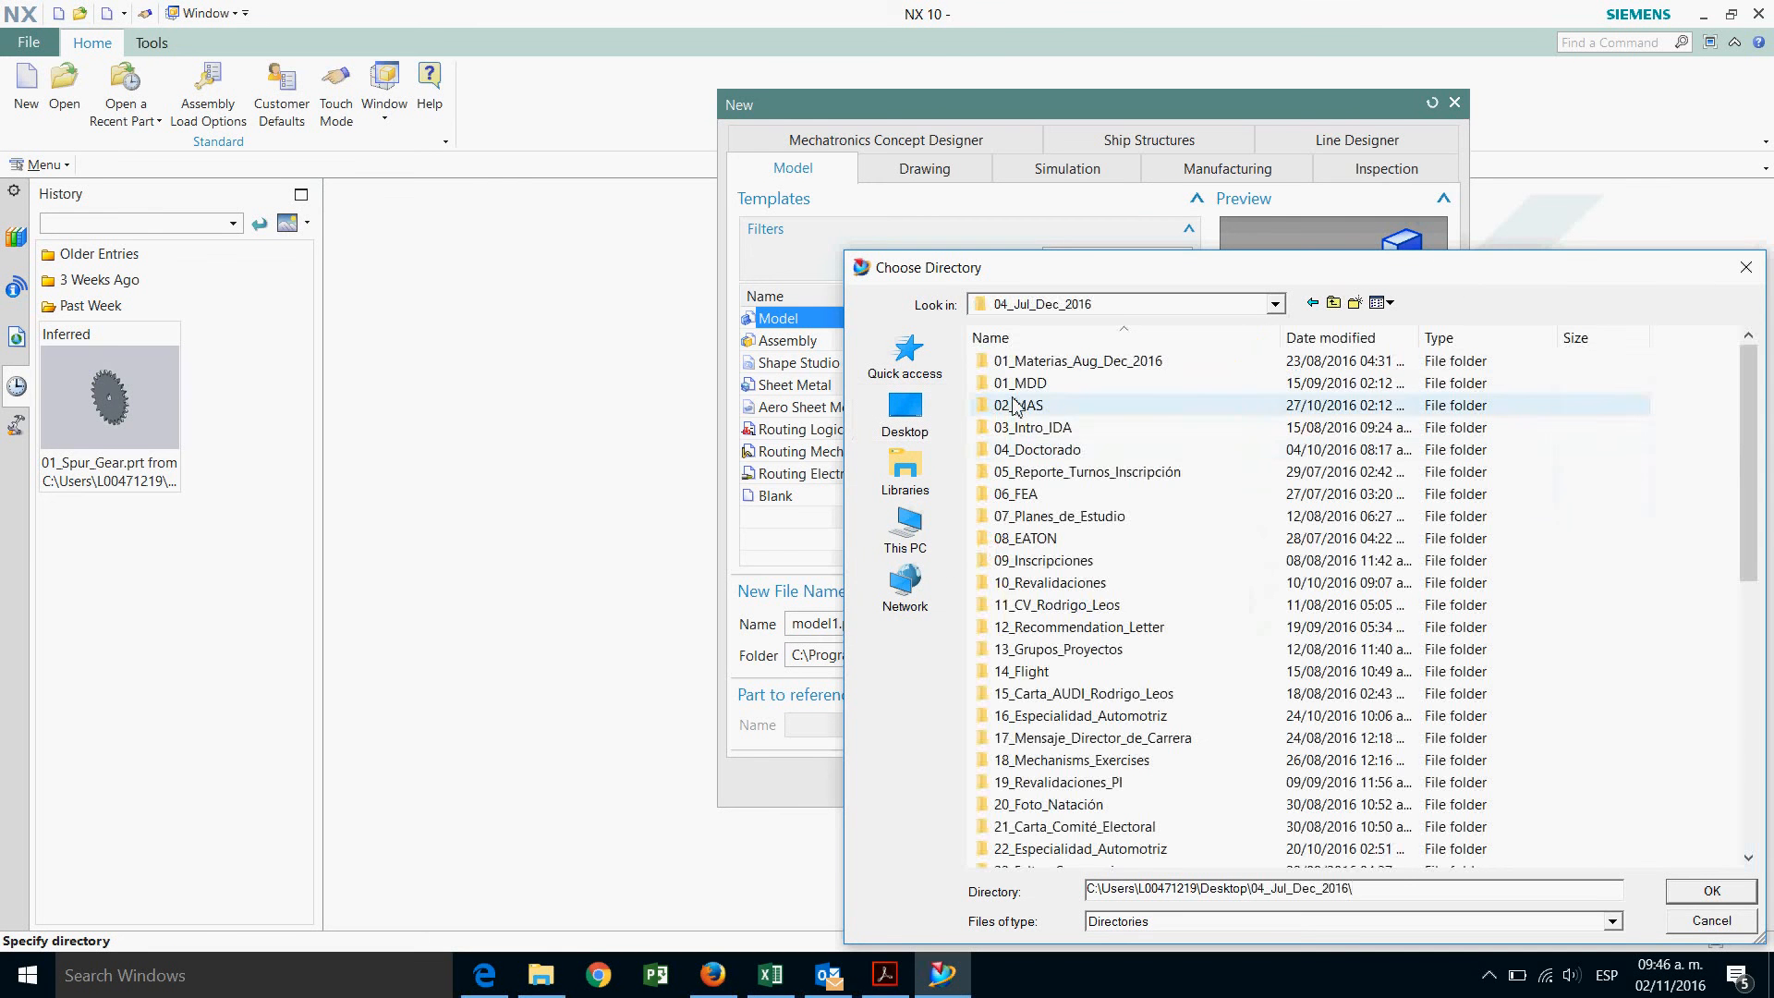
scroll(1696, 475, "down", 10)
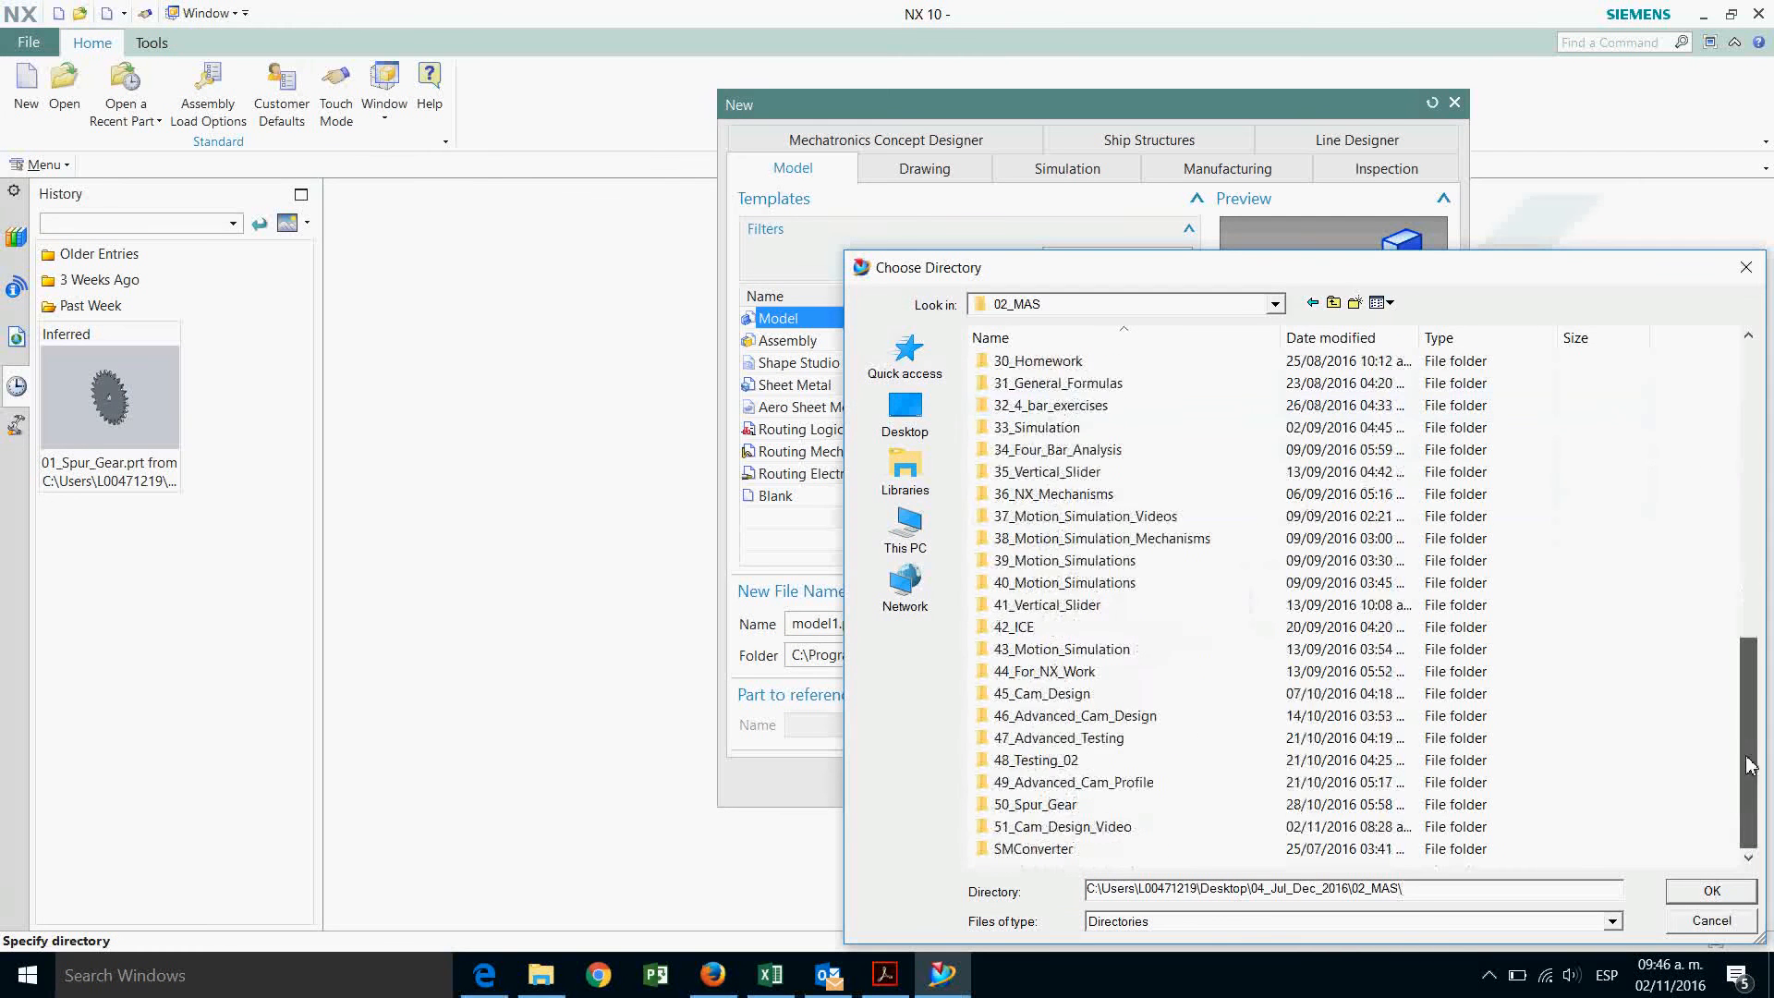
Create a folder named 52_Cam_Design inside 02_MAS and accept the directory selection.
left_click(1354, 303)
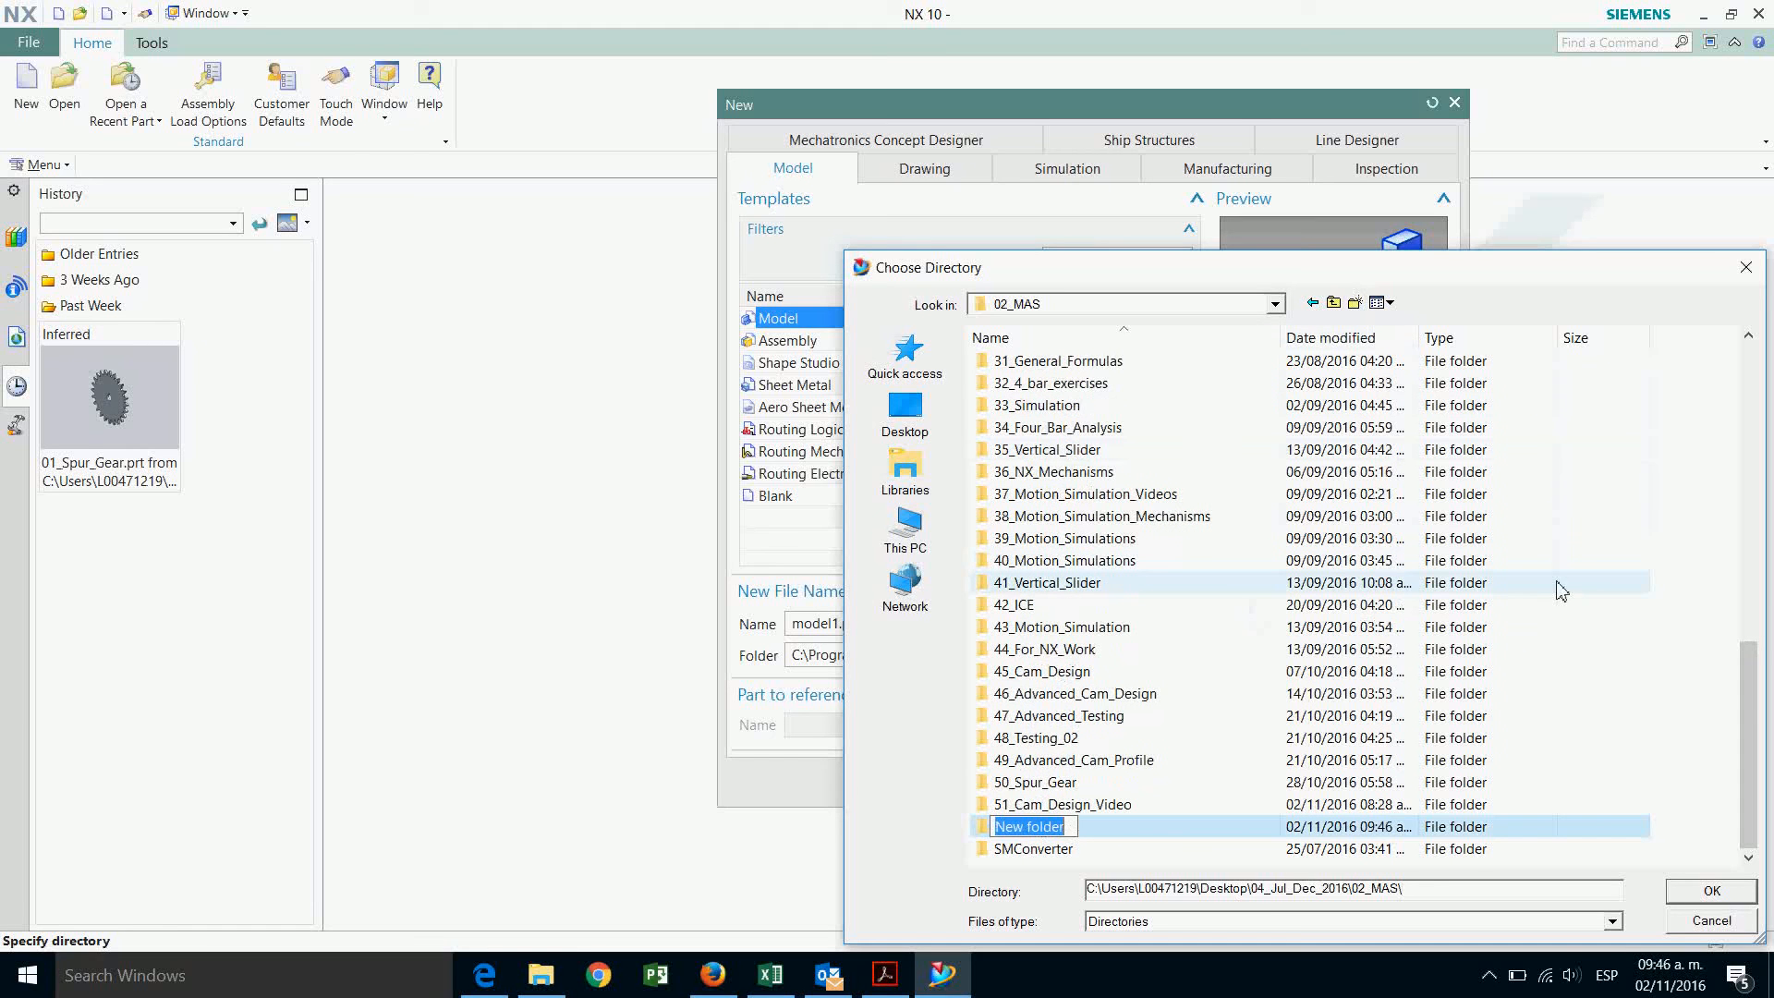
type("52_C")
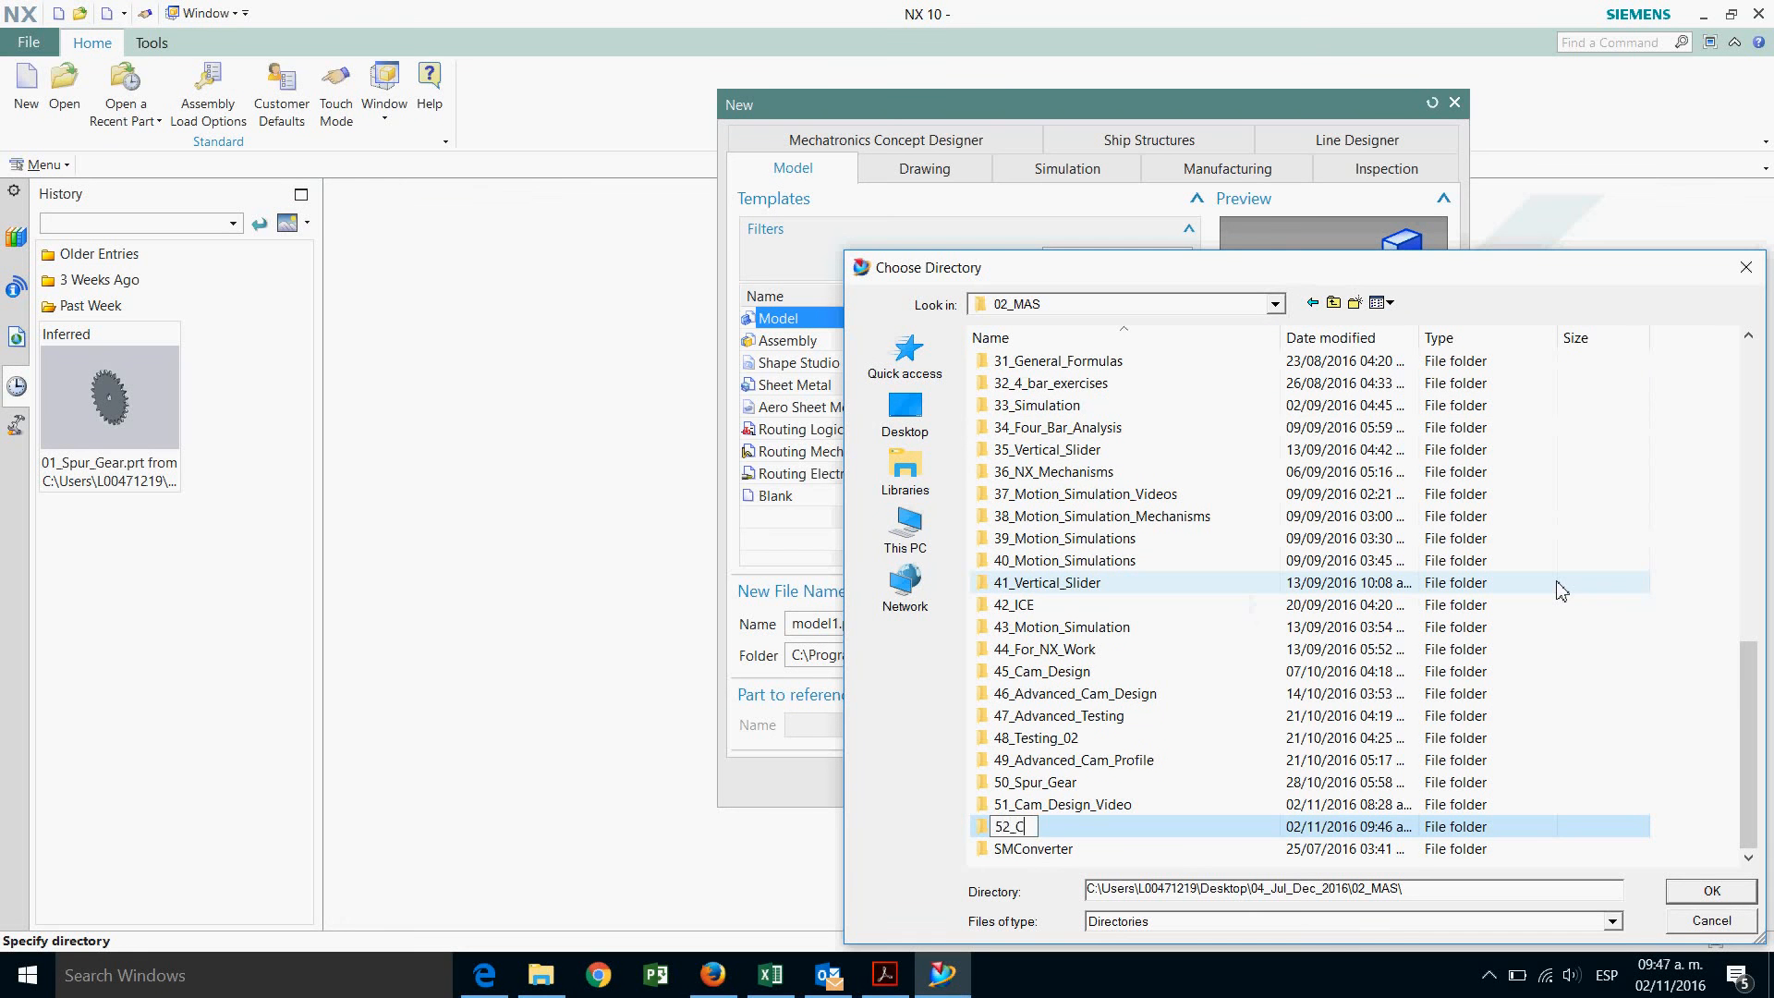
type("am_Design")
key("Return")
left_click(1714, 895)
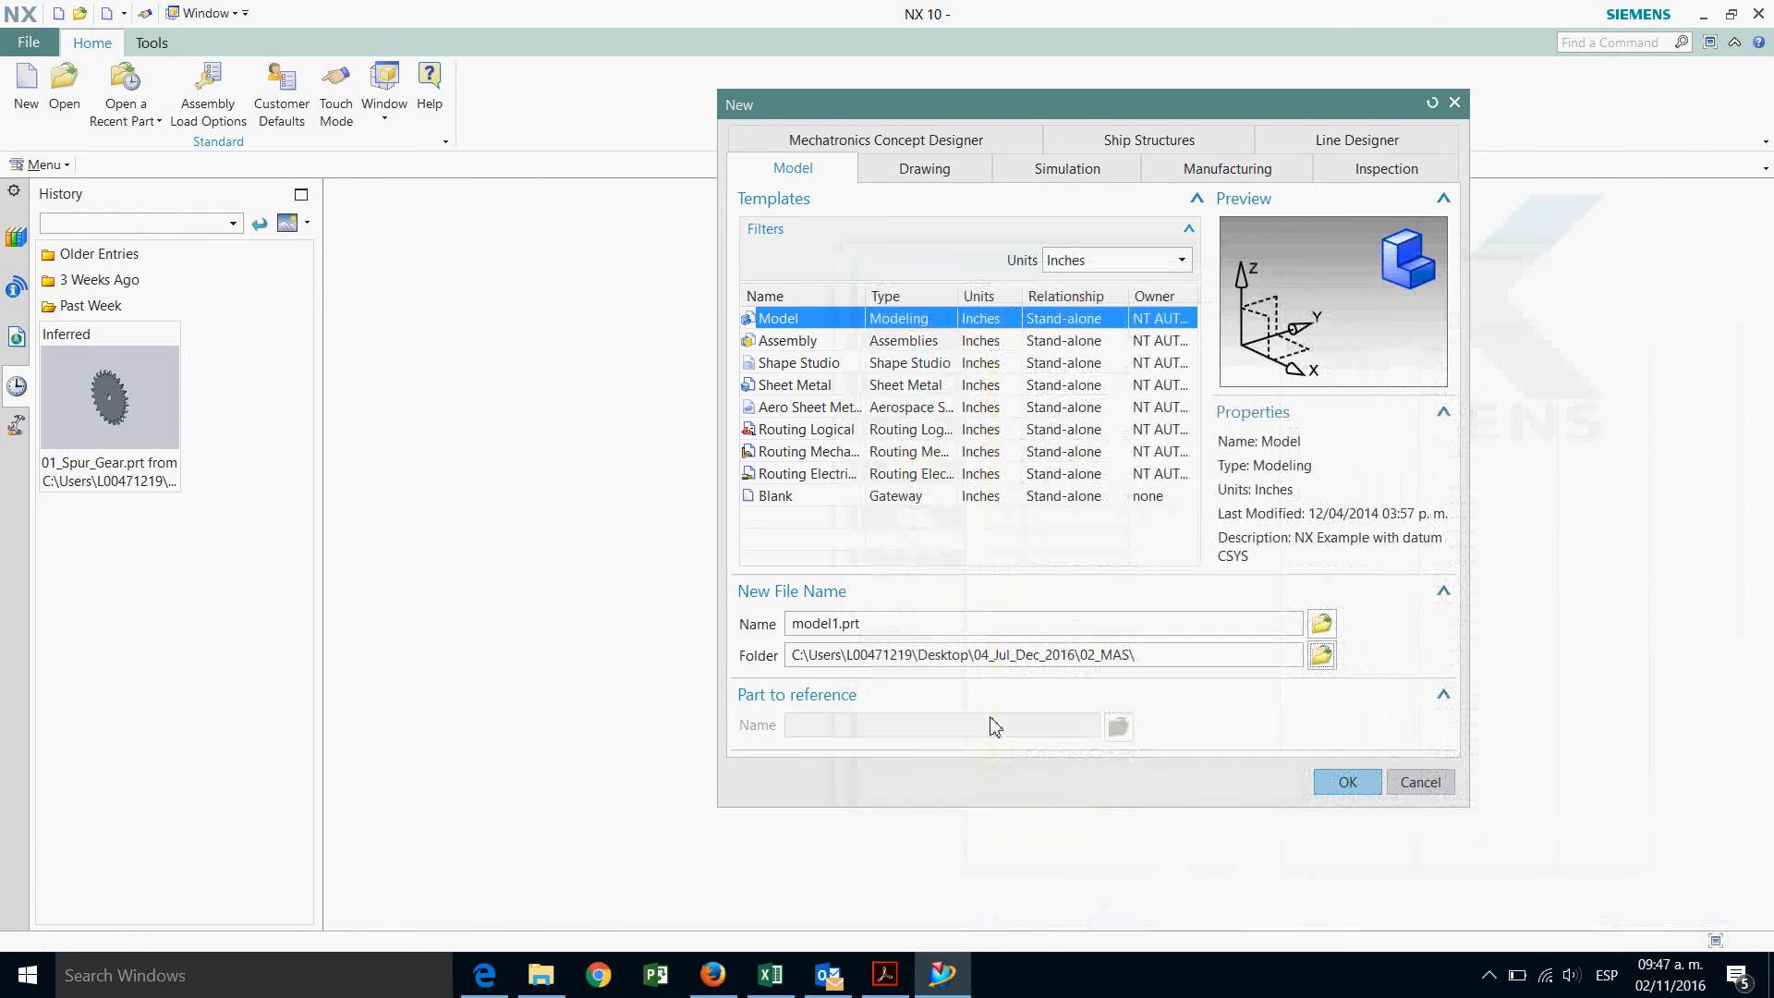
Set the new part's folder to 52_Cam_Design inside 02_MAS.
left_click(1321, 655)
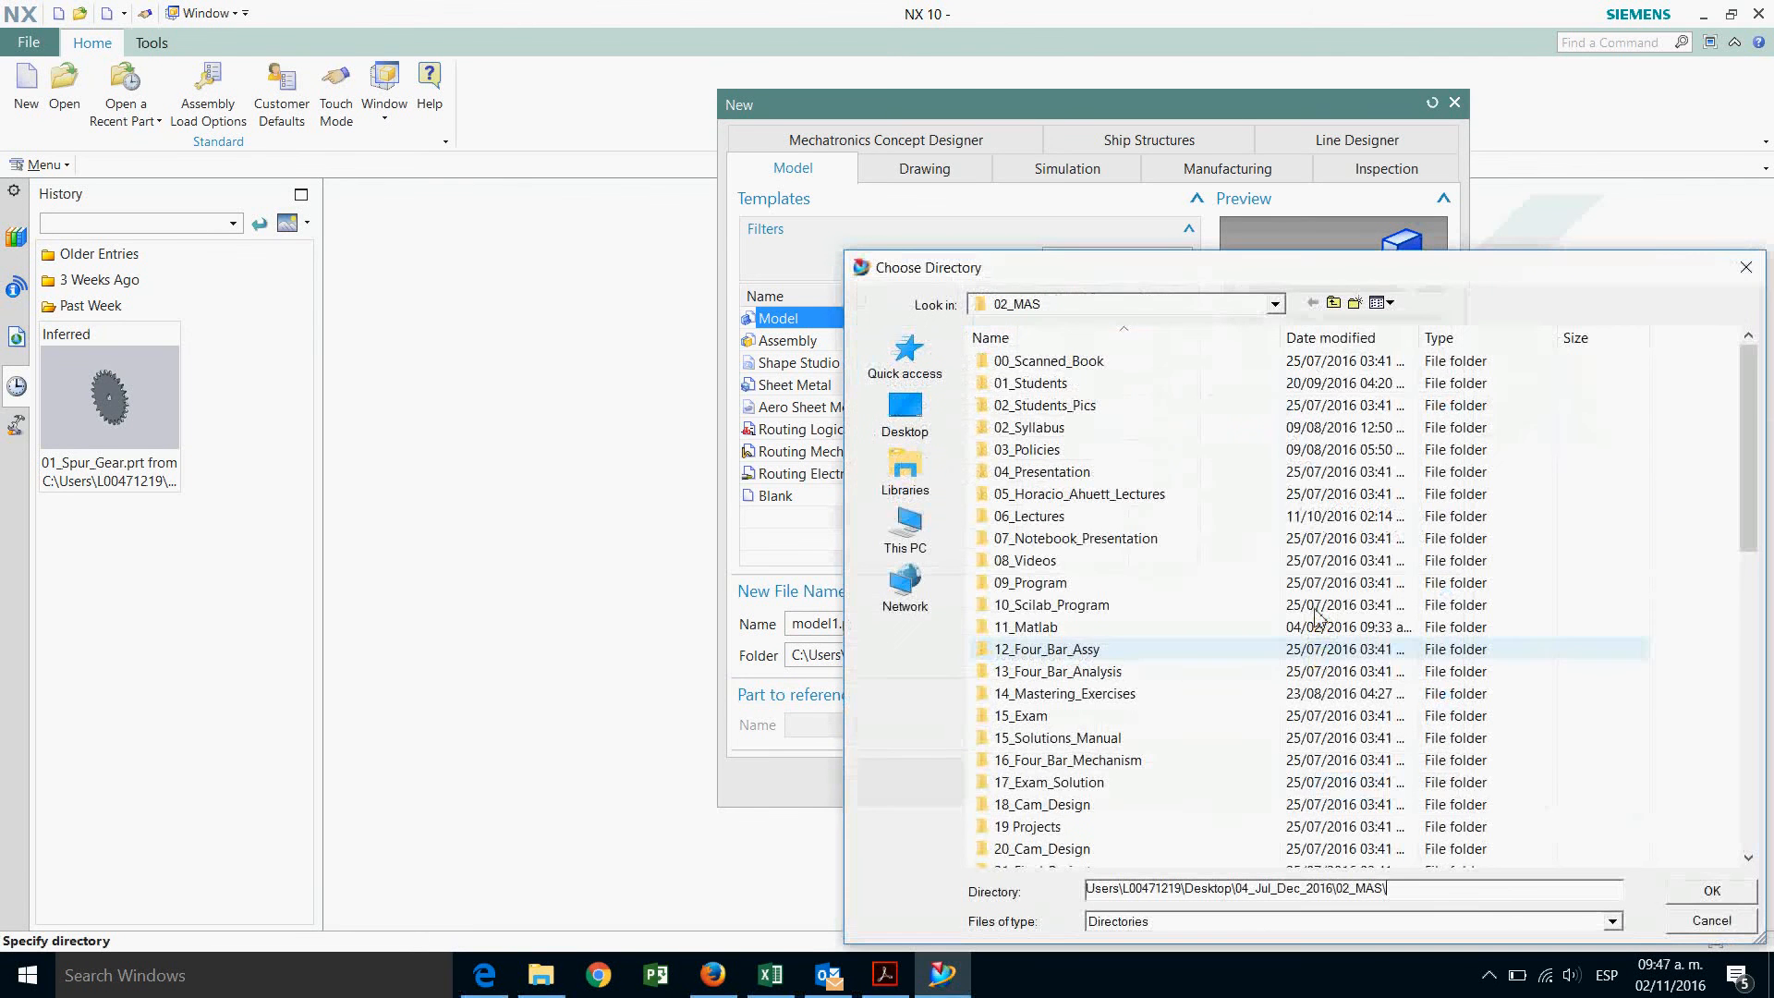
scroll(1595, 491, "down", 10)
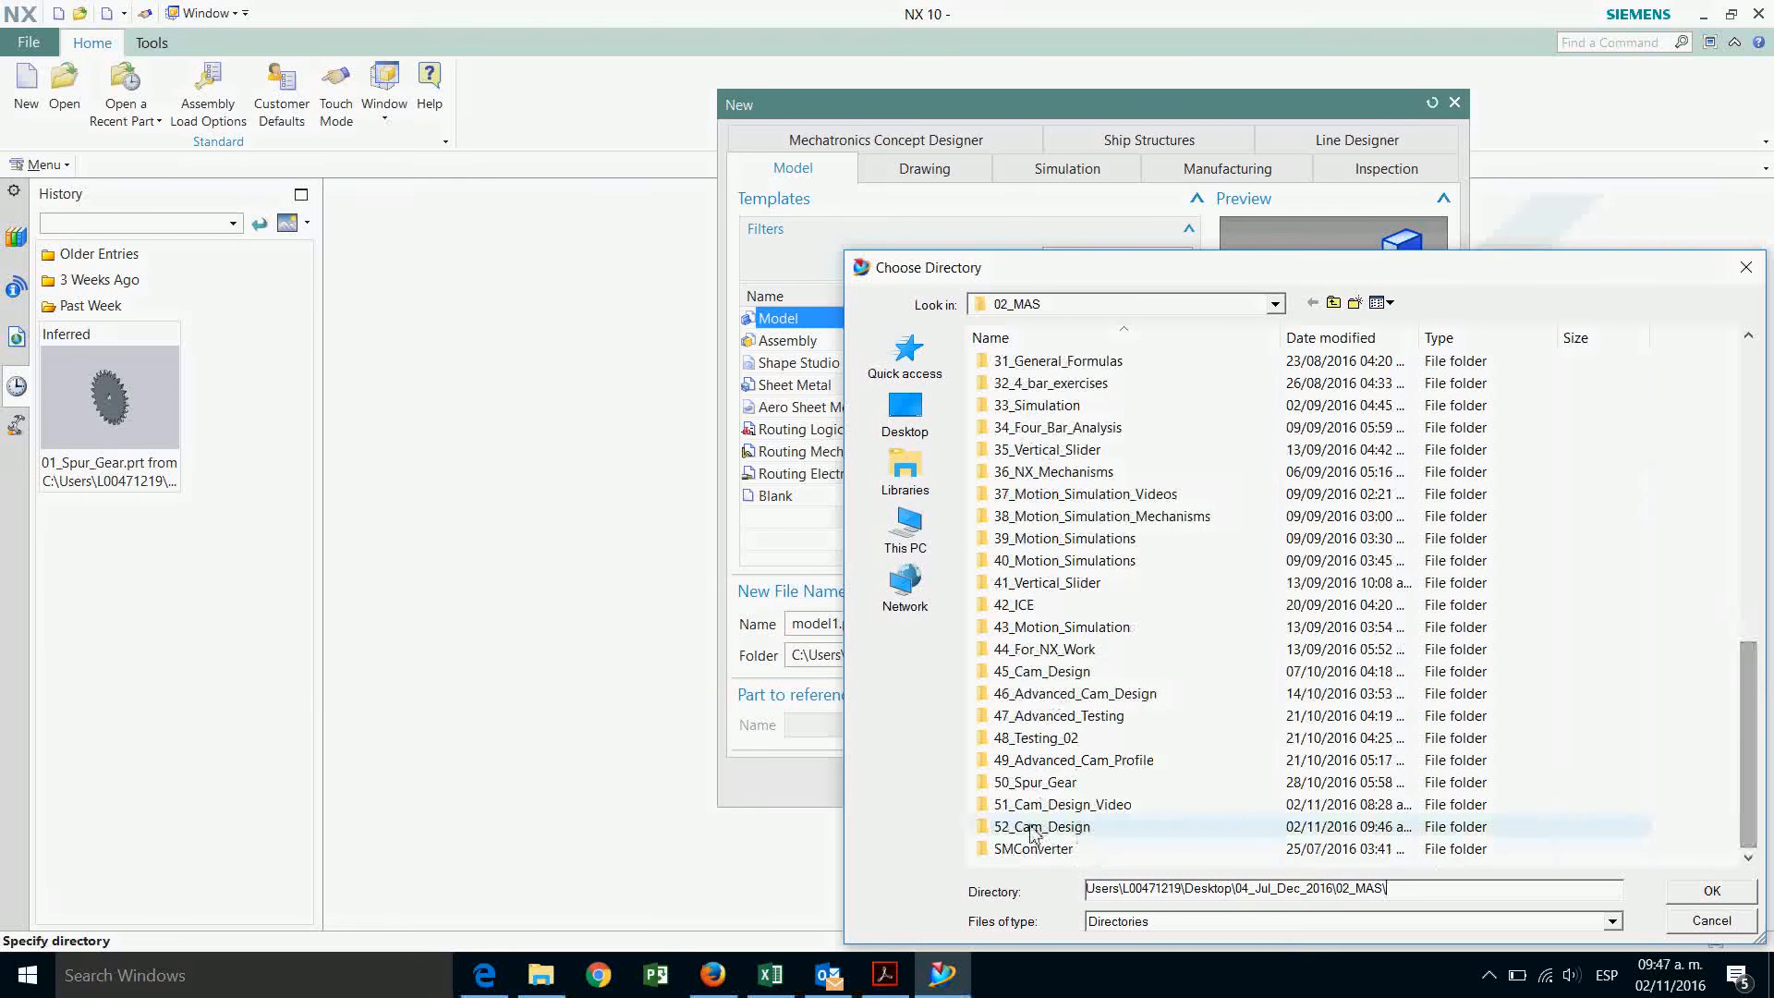
double_click(1082, 830)
left_click(1700, 891)
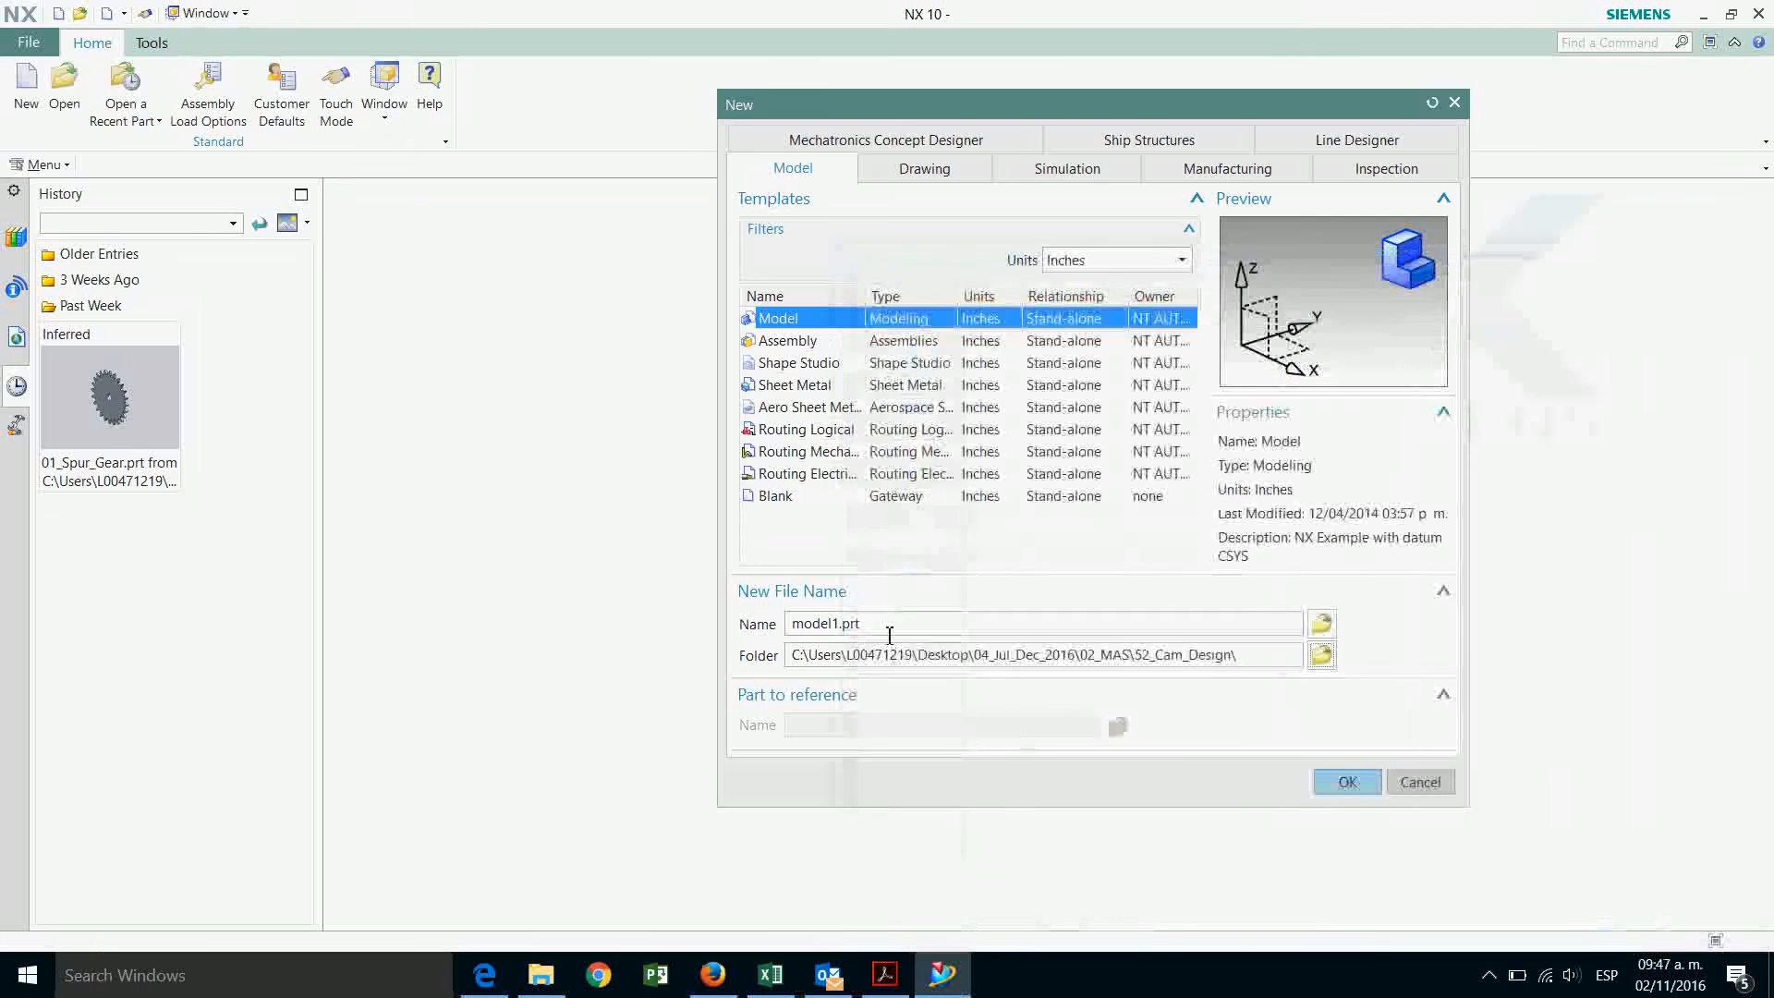
Name the new part 01_Advanced_Cam.prt and create it from the Model template.
left_click_drag(838, 624, 688, 619)
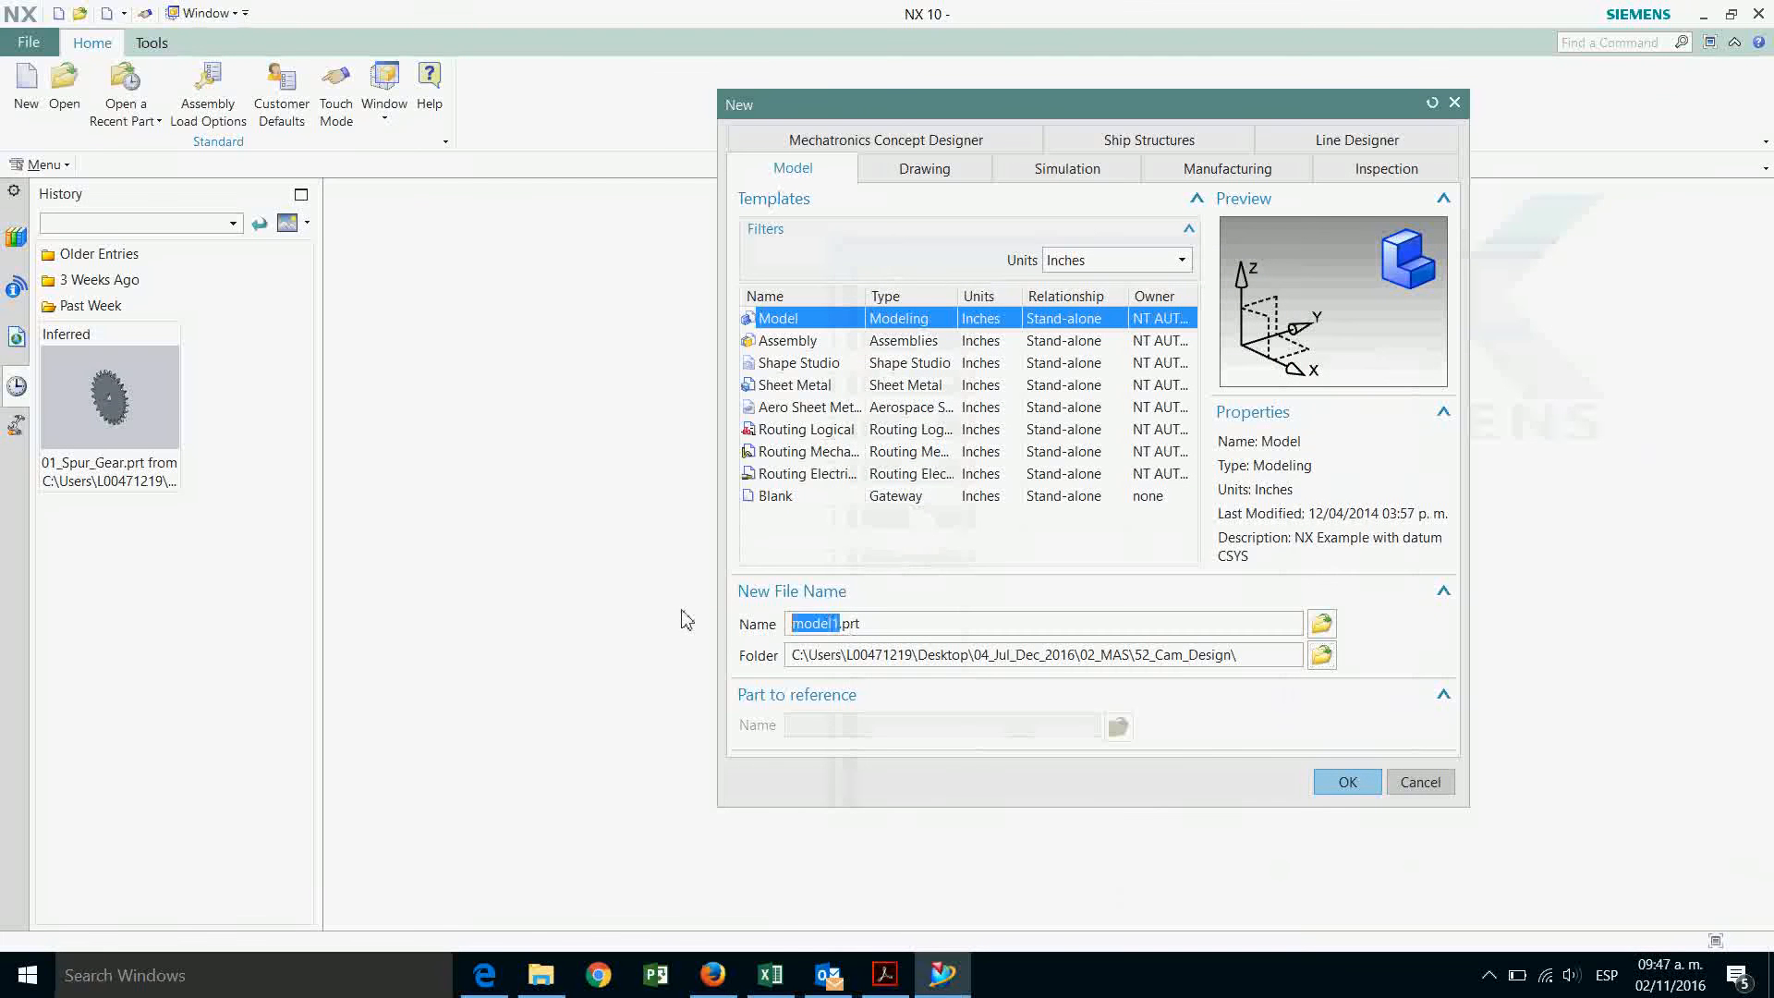
type("01_C")
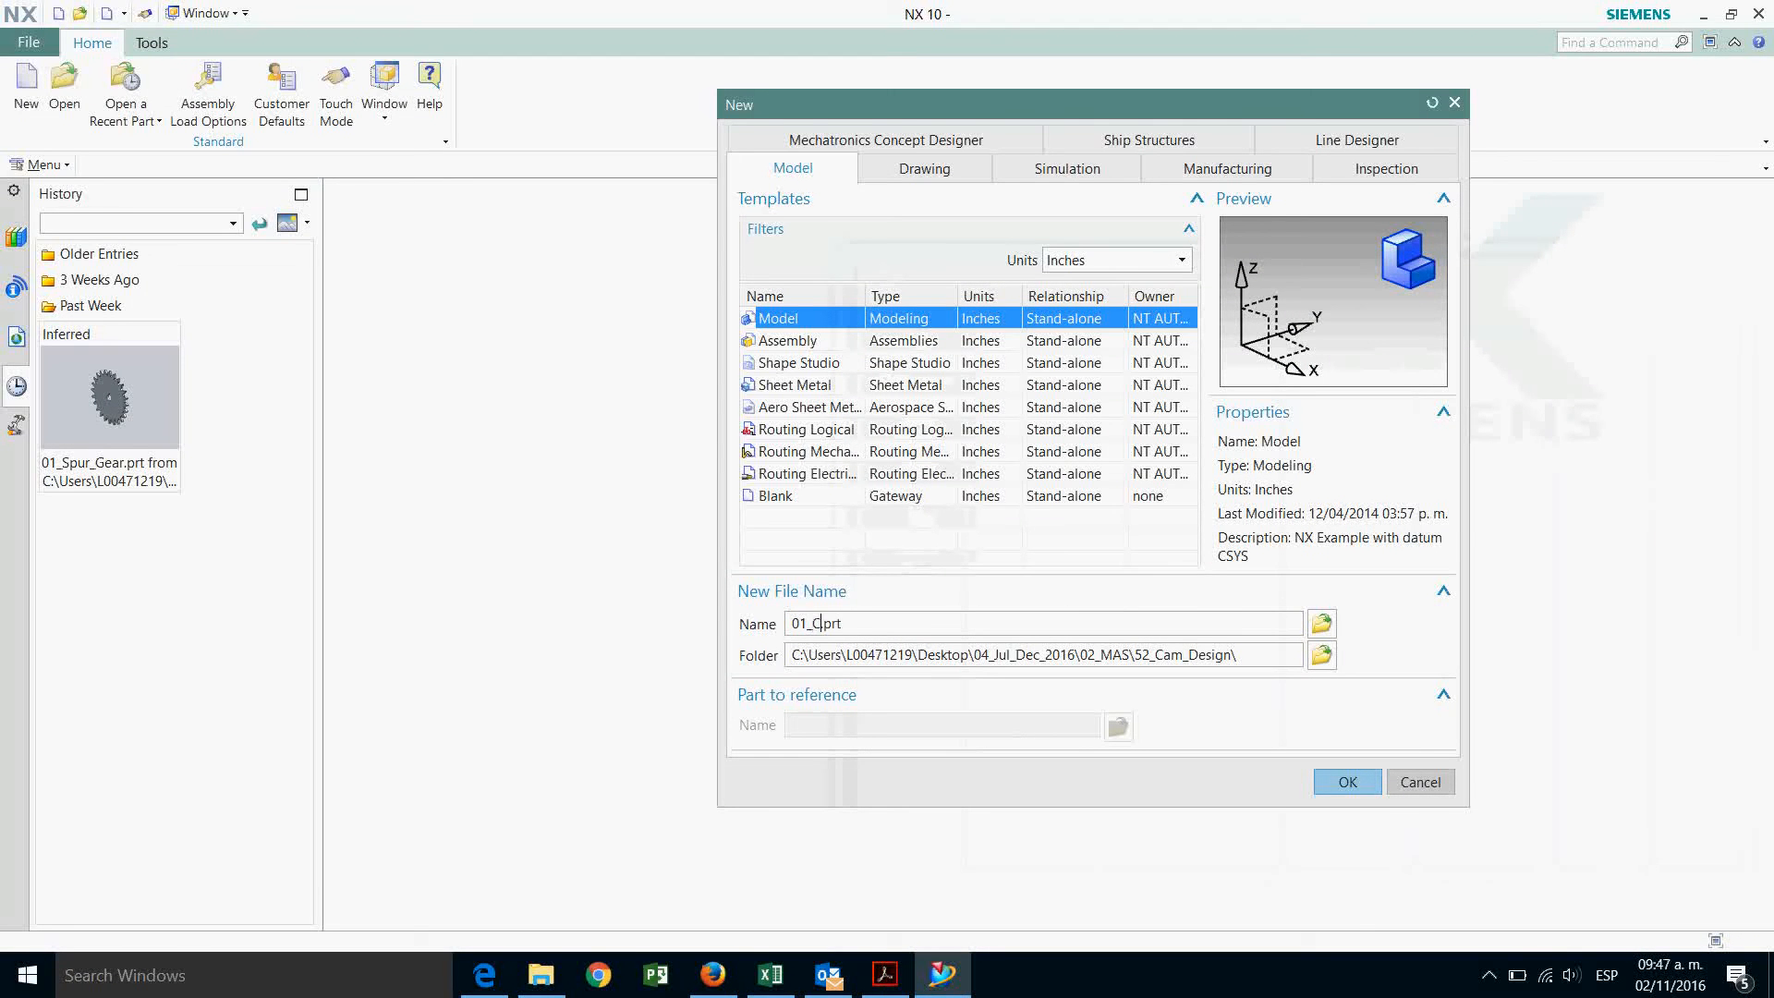
type("Ad")
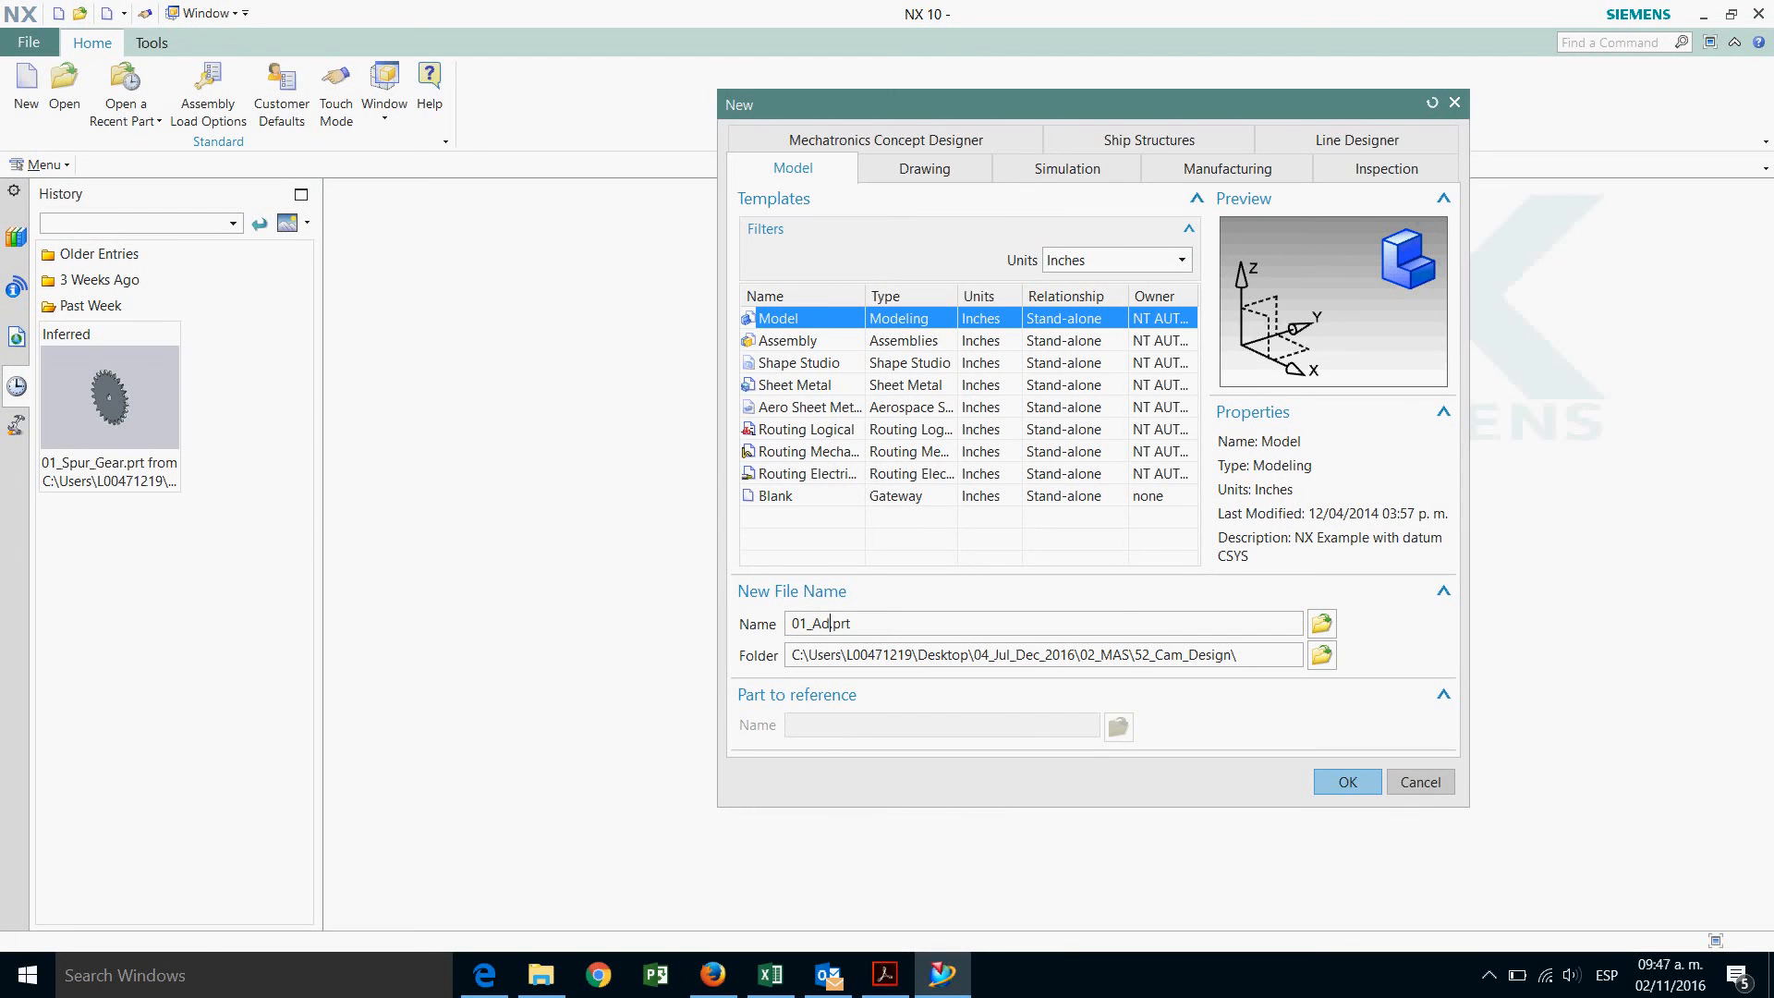
type("ac")
key("BackSpace")
key("BackSpace")
type("vanced_Cam")
left_click(1348, 783)
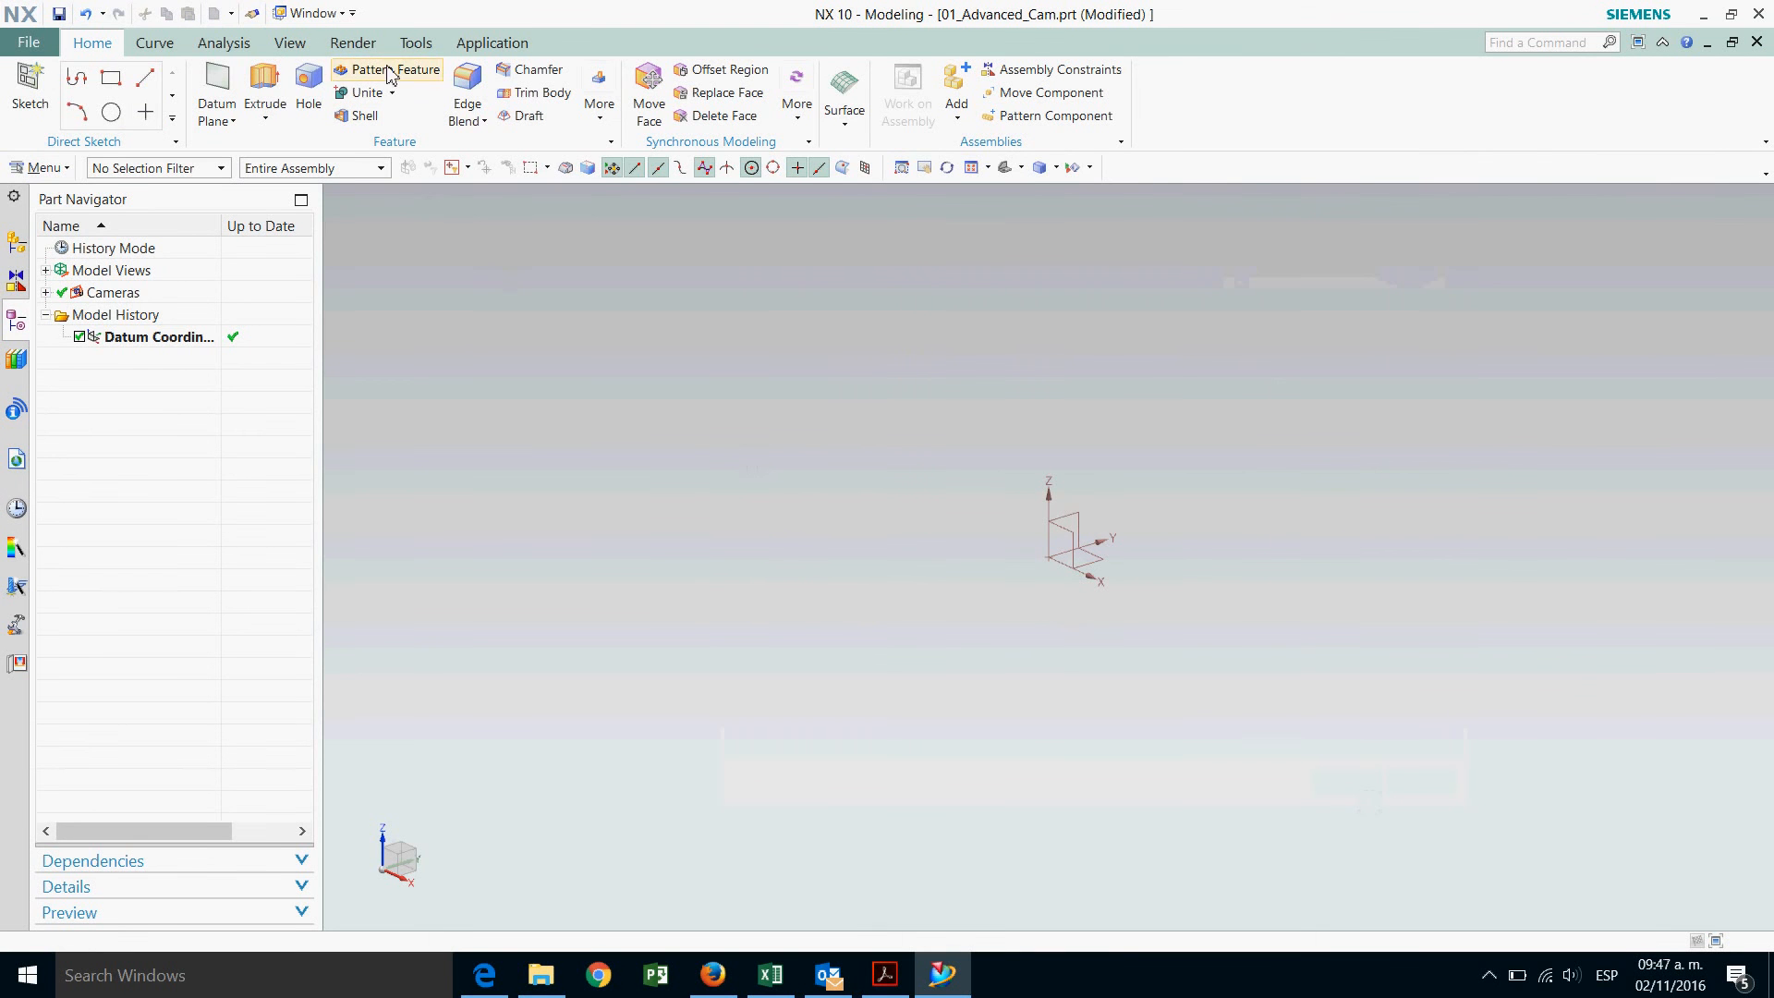
left_click(57, 173)
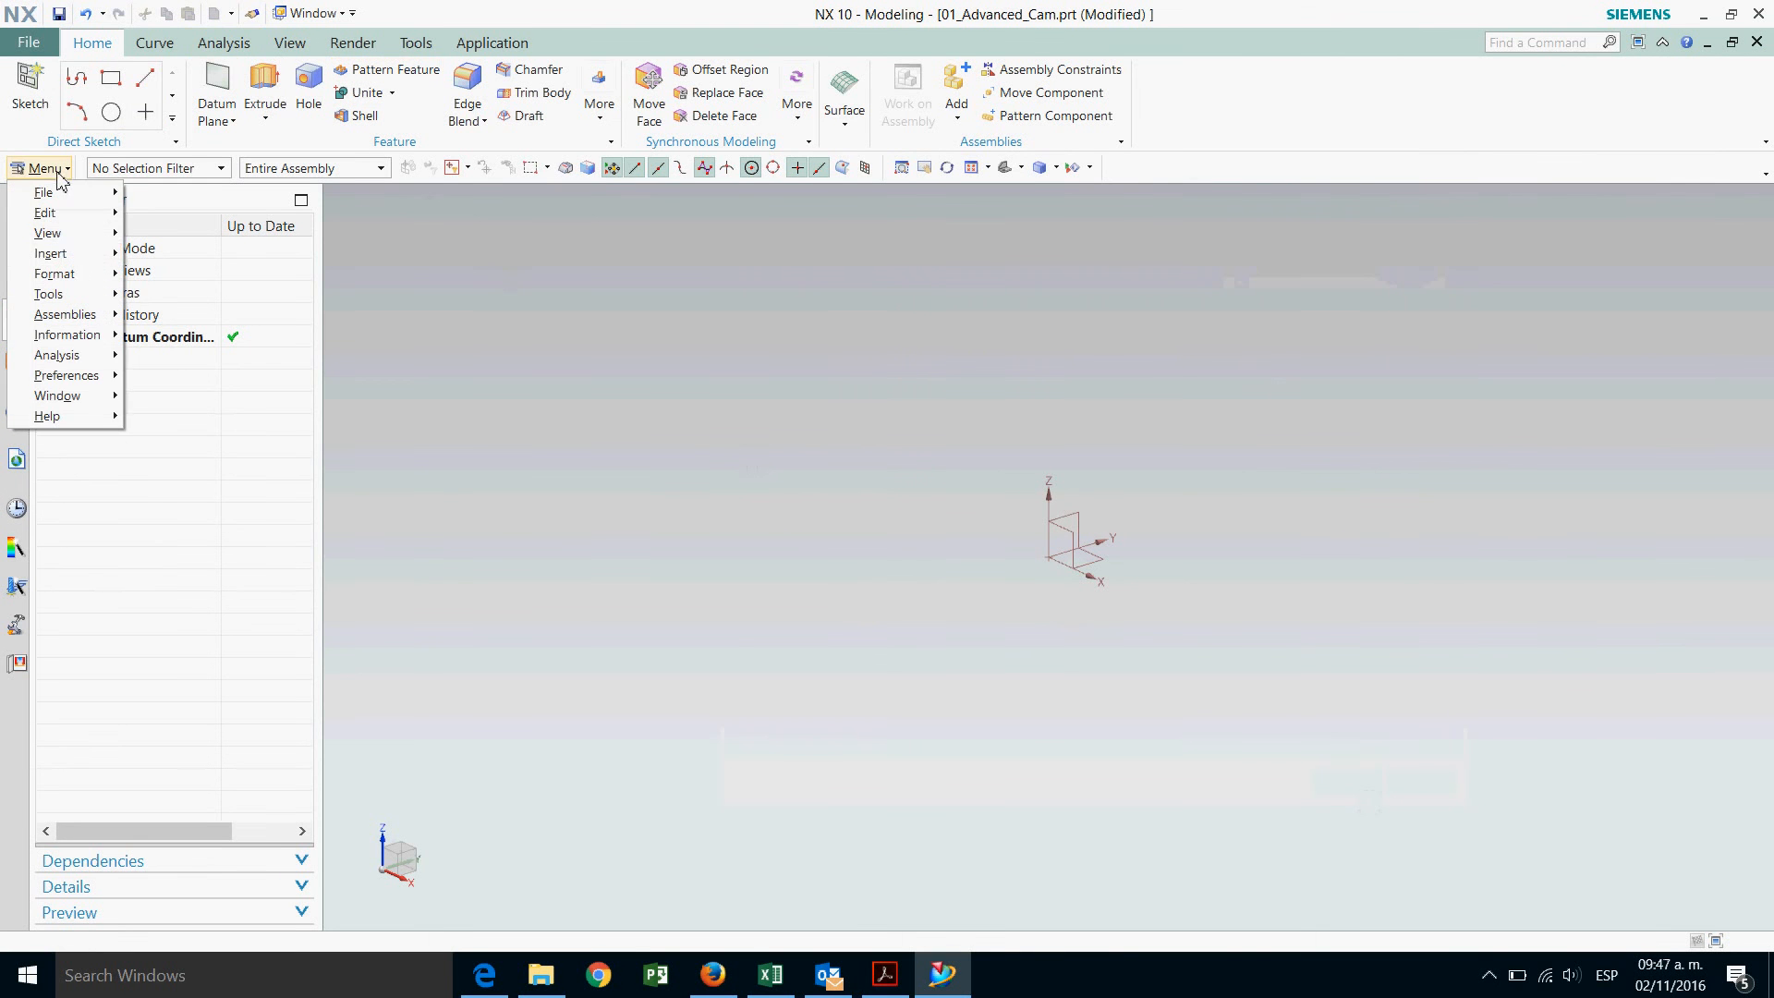
mouse_move(69, 256)
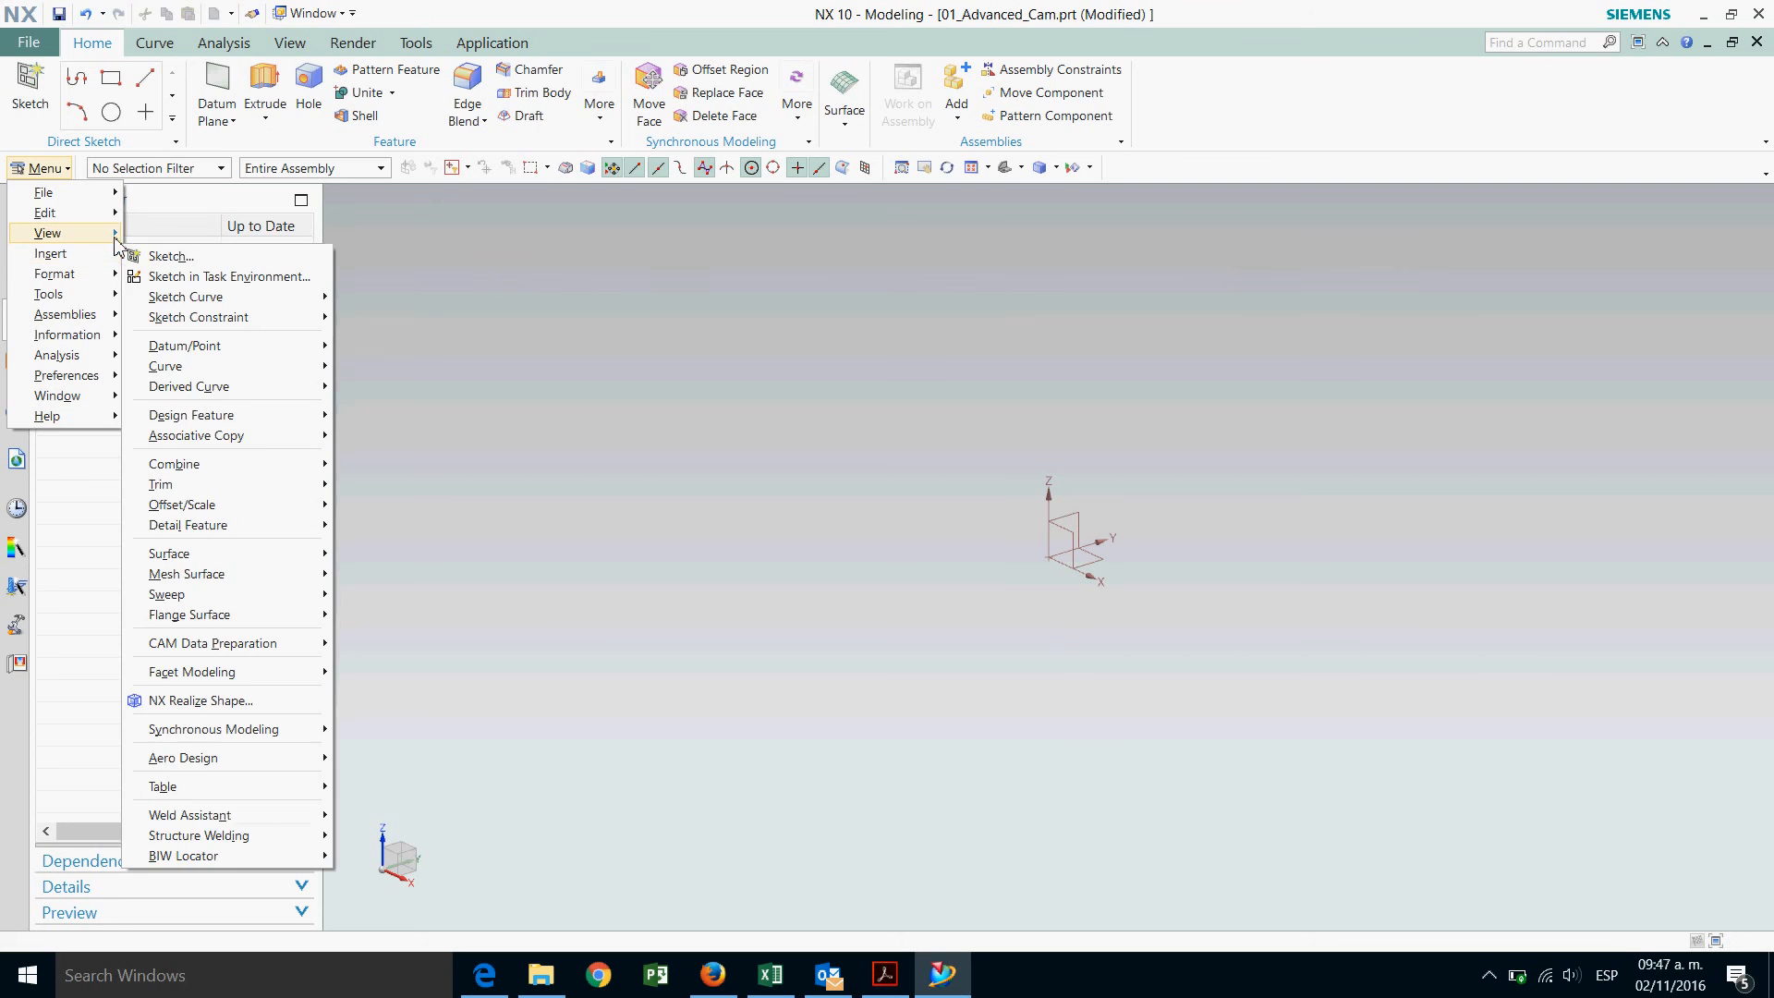
mouse_move(117, 242)
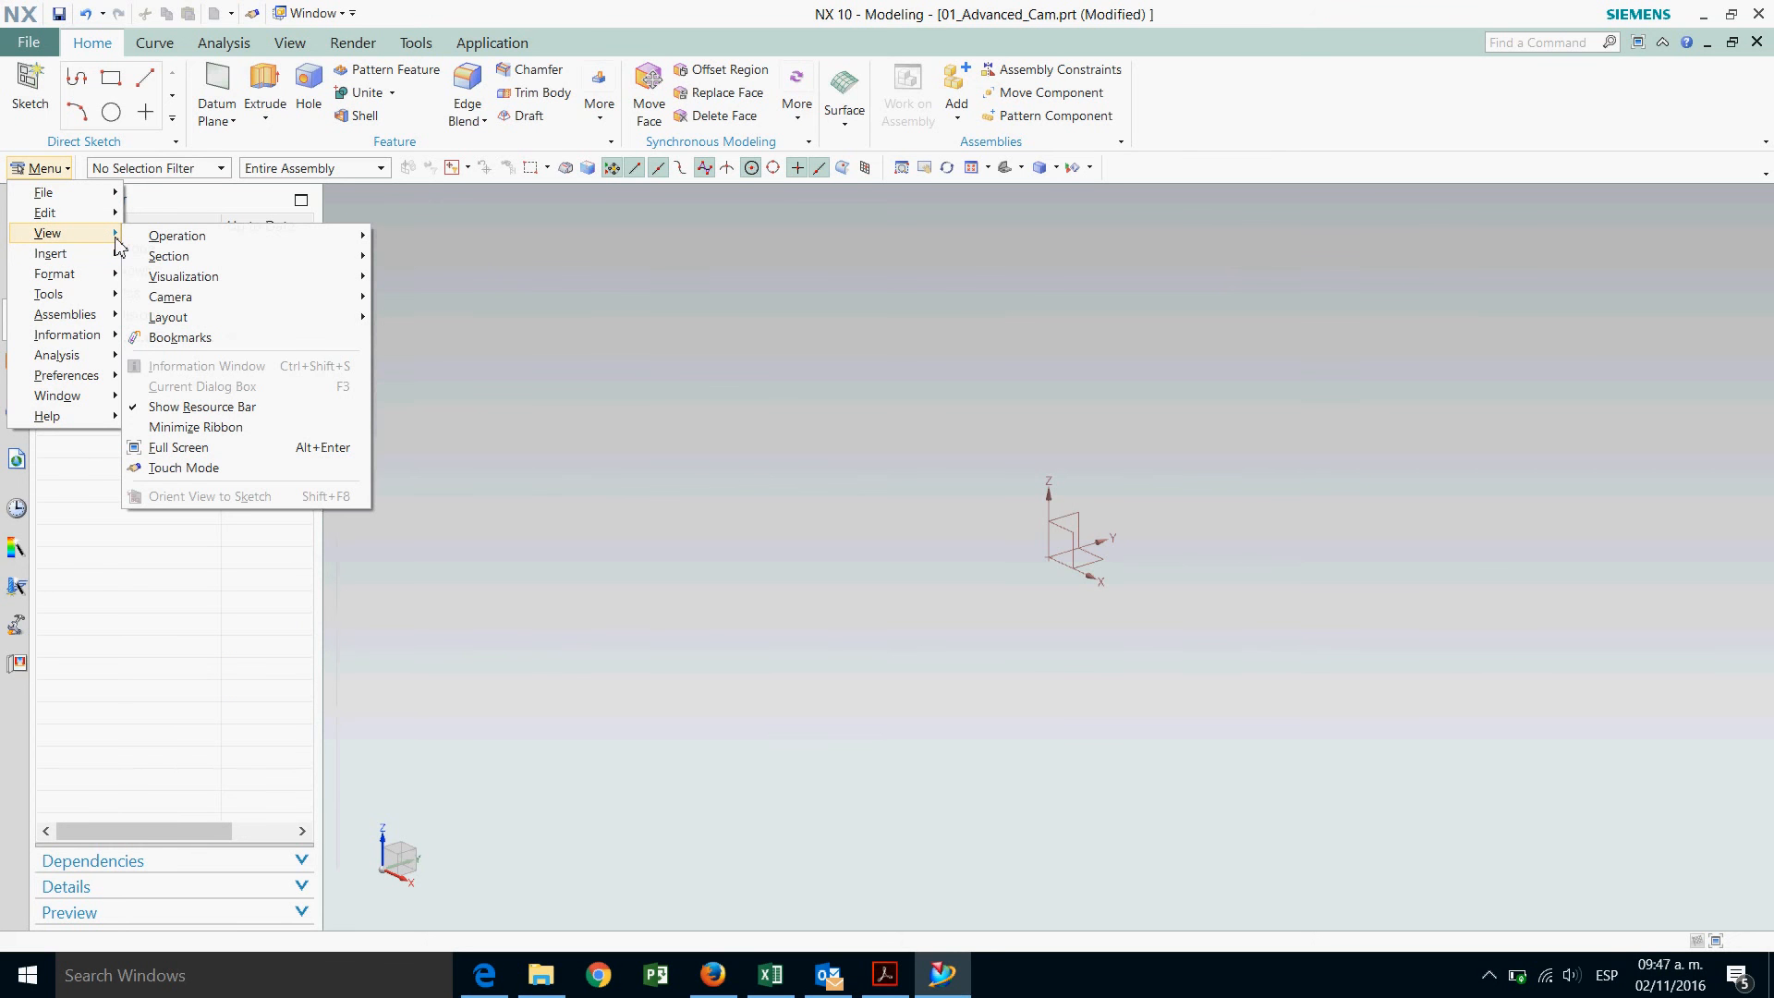
mouse_move(179, 259)
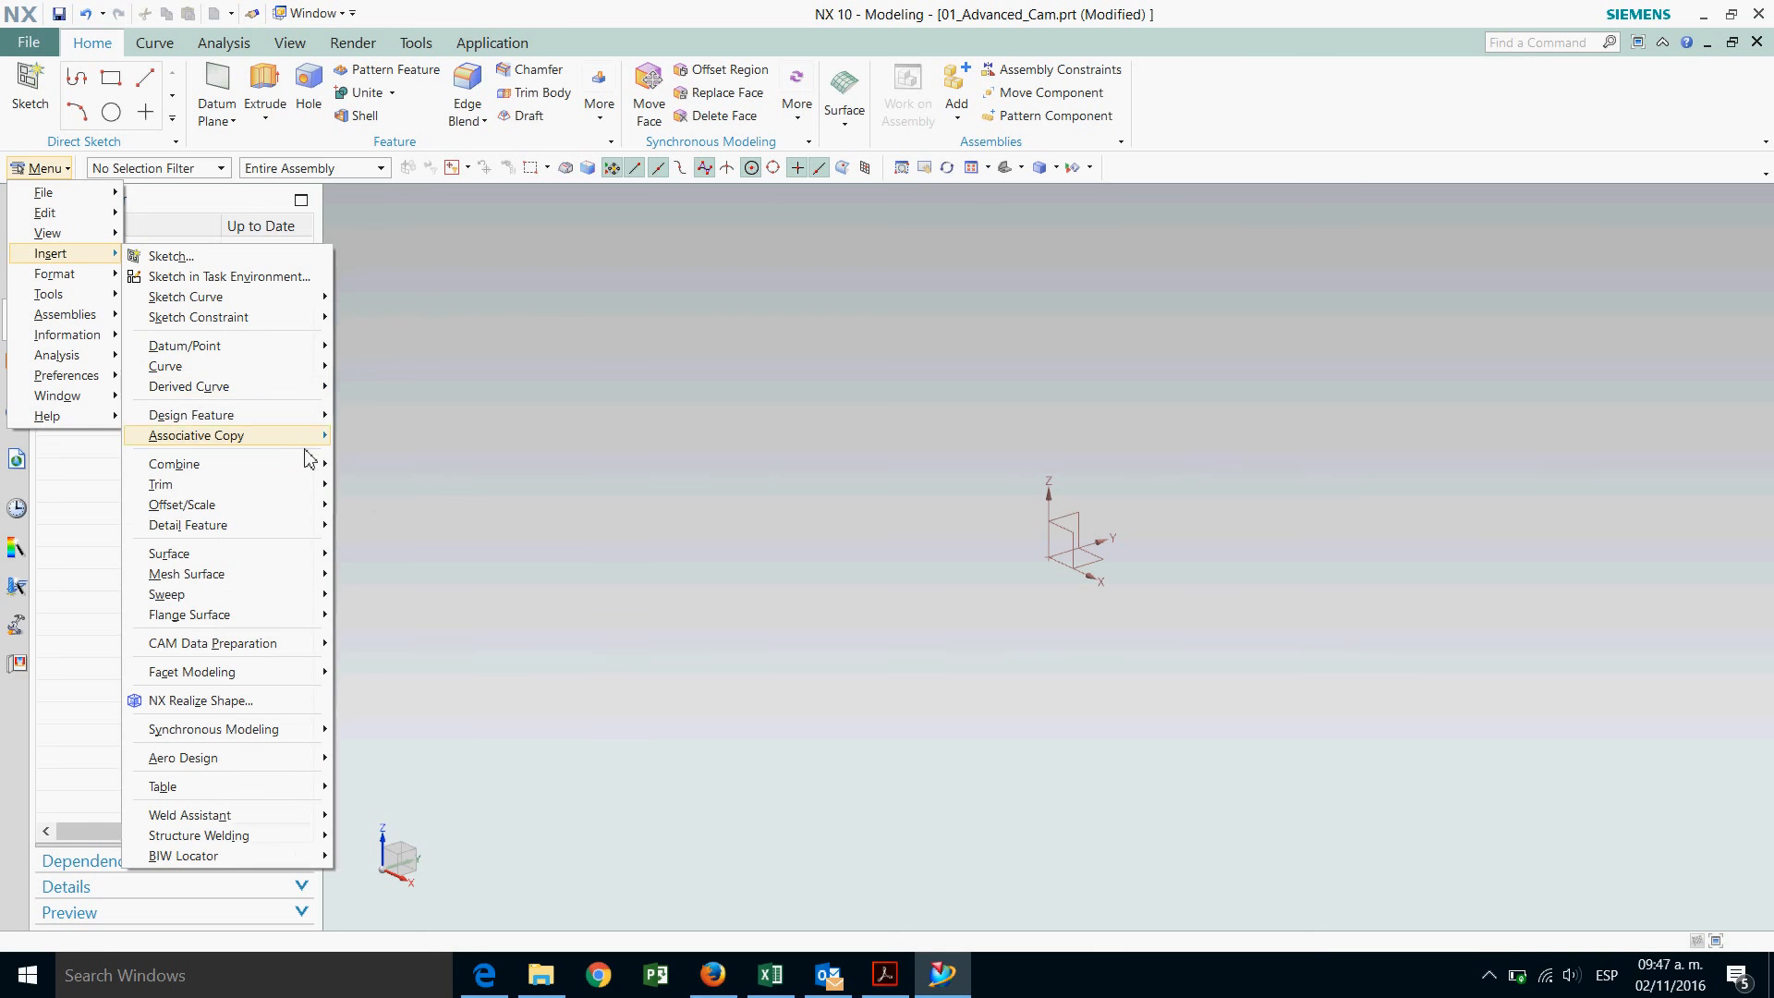
mouse_move(271, 625)
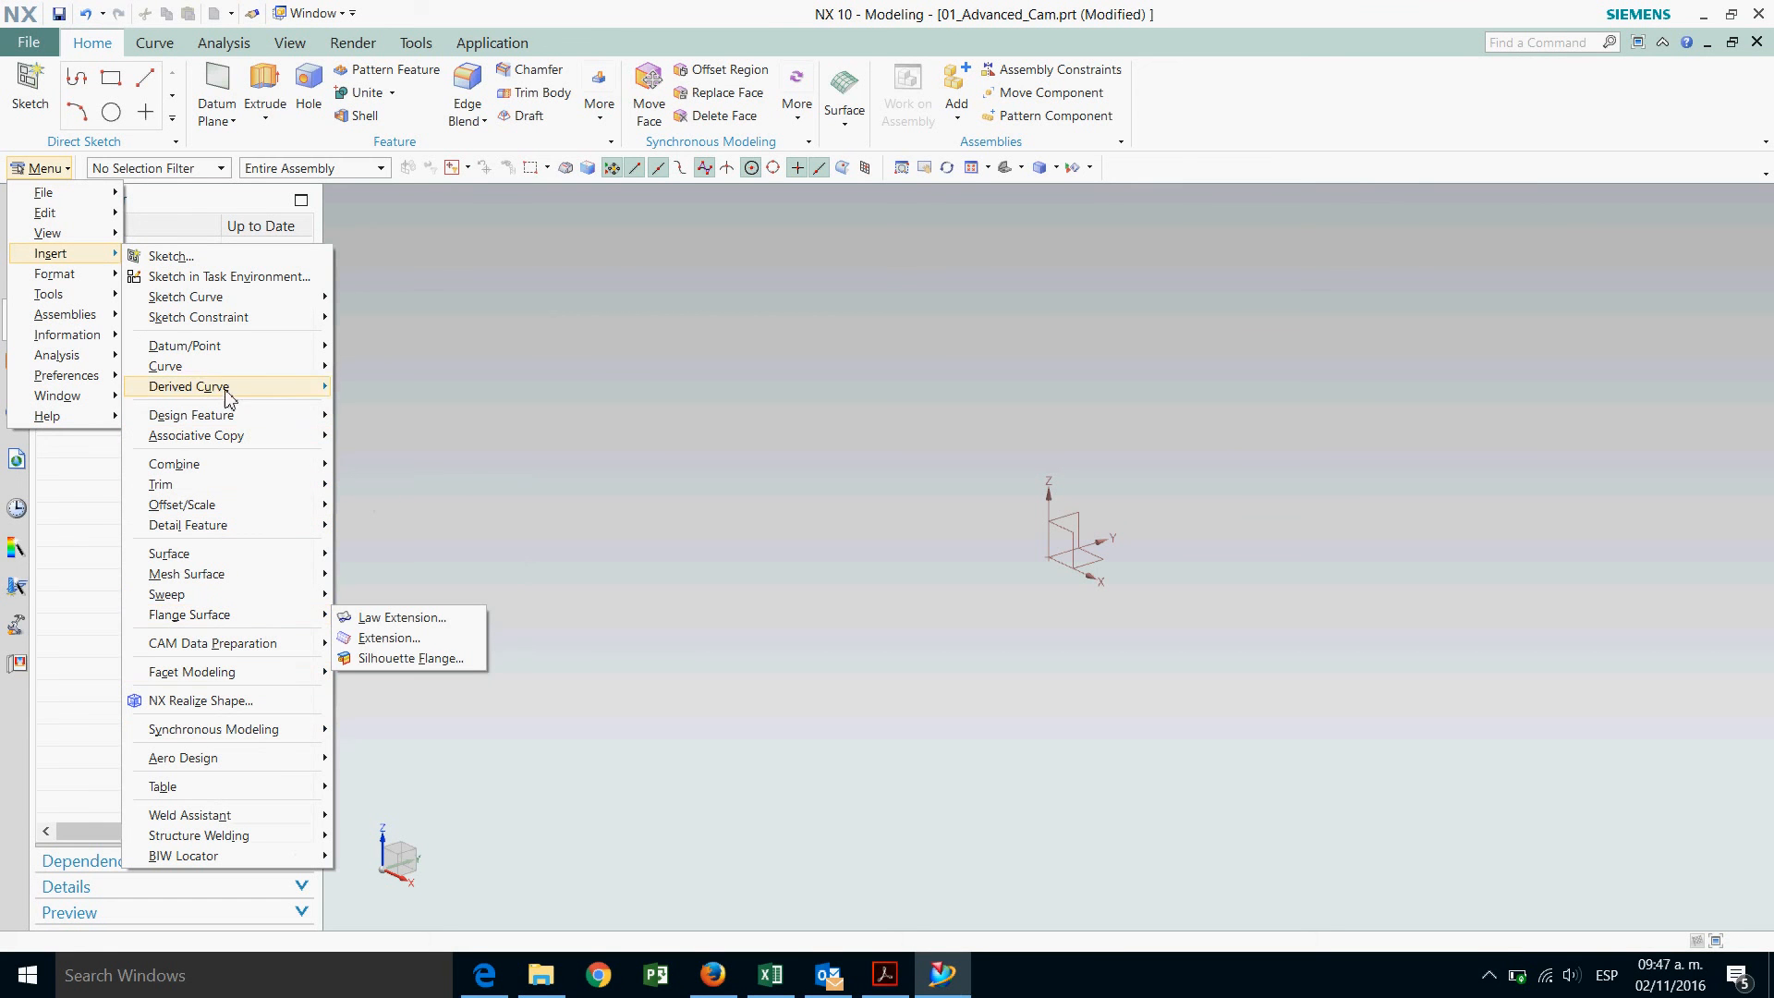
mouse_move(221, 374)
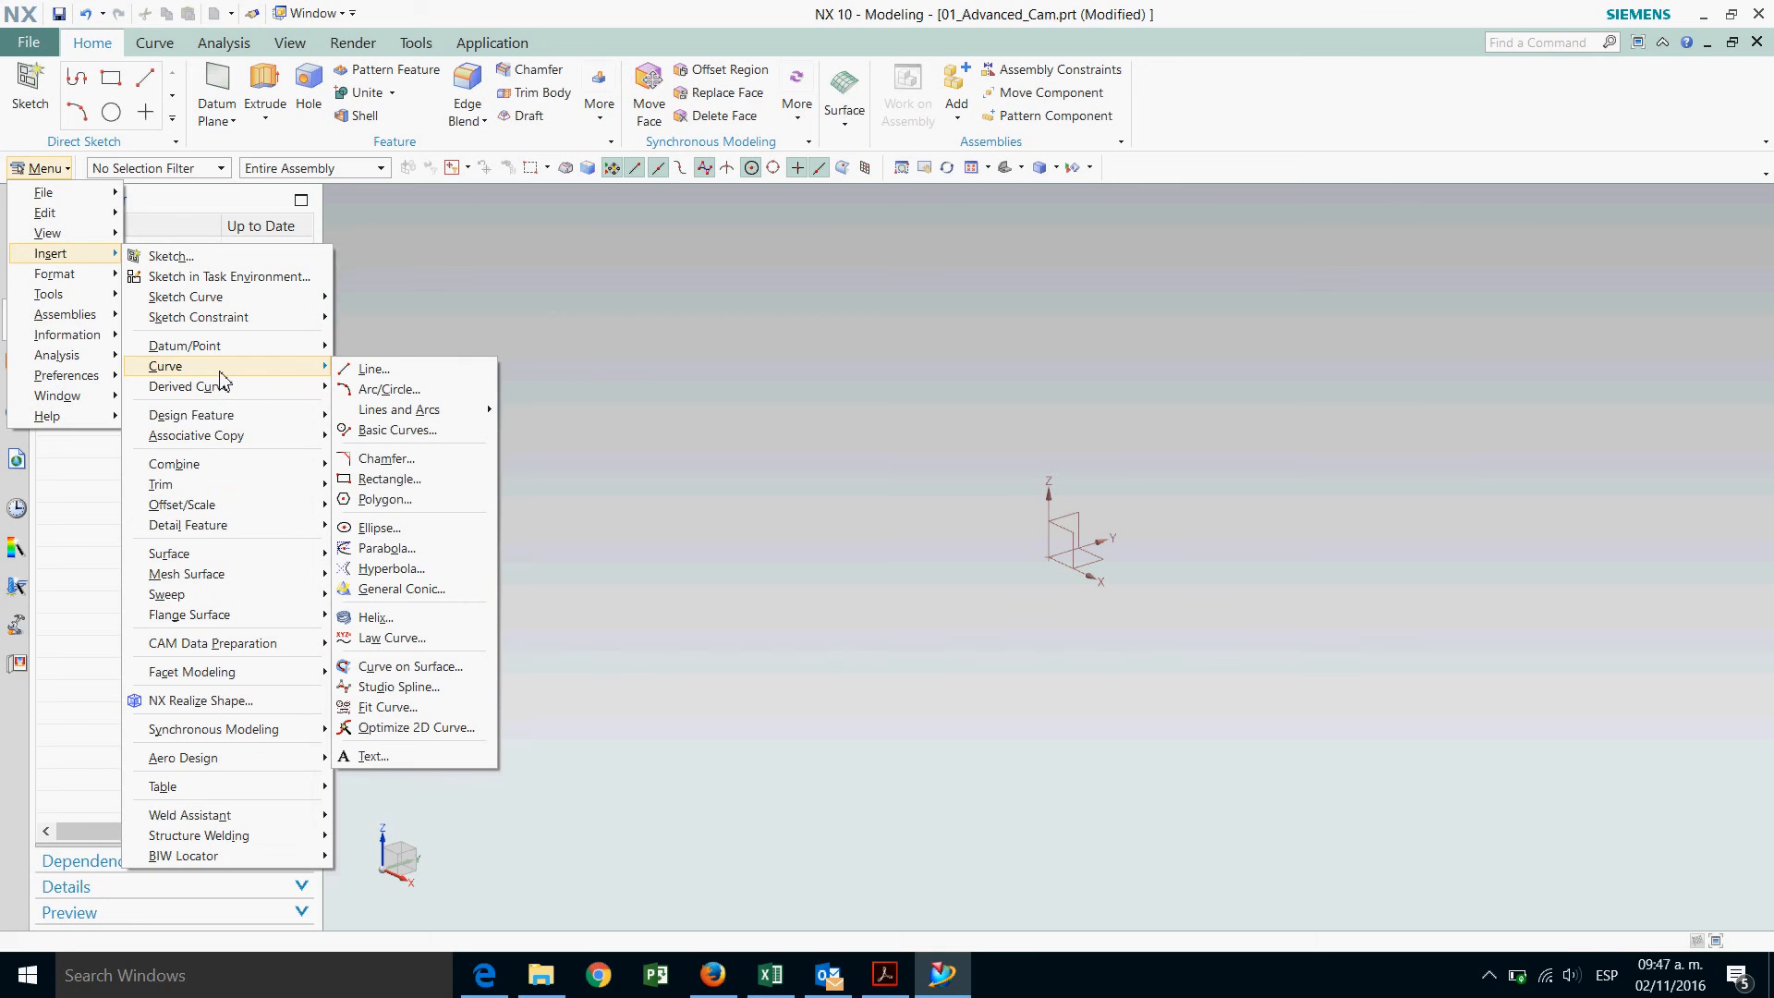
left_click(805, 408)
Search the commands for spline, start Spline (to be retired), and choose the Through Points method.
left_click(1543, 51)
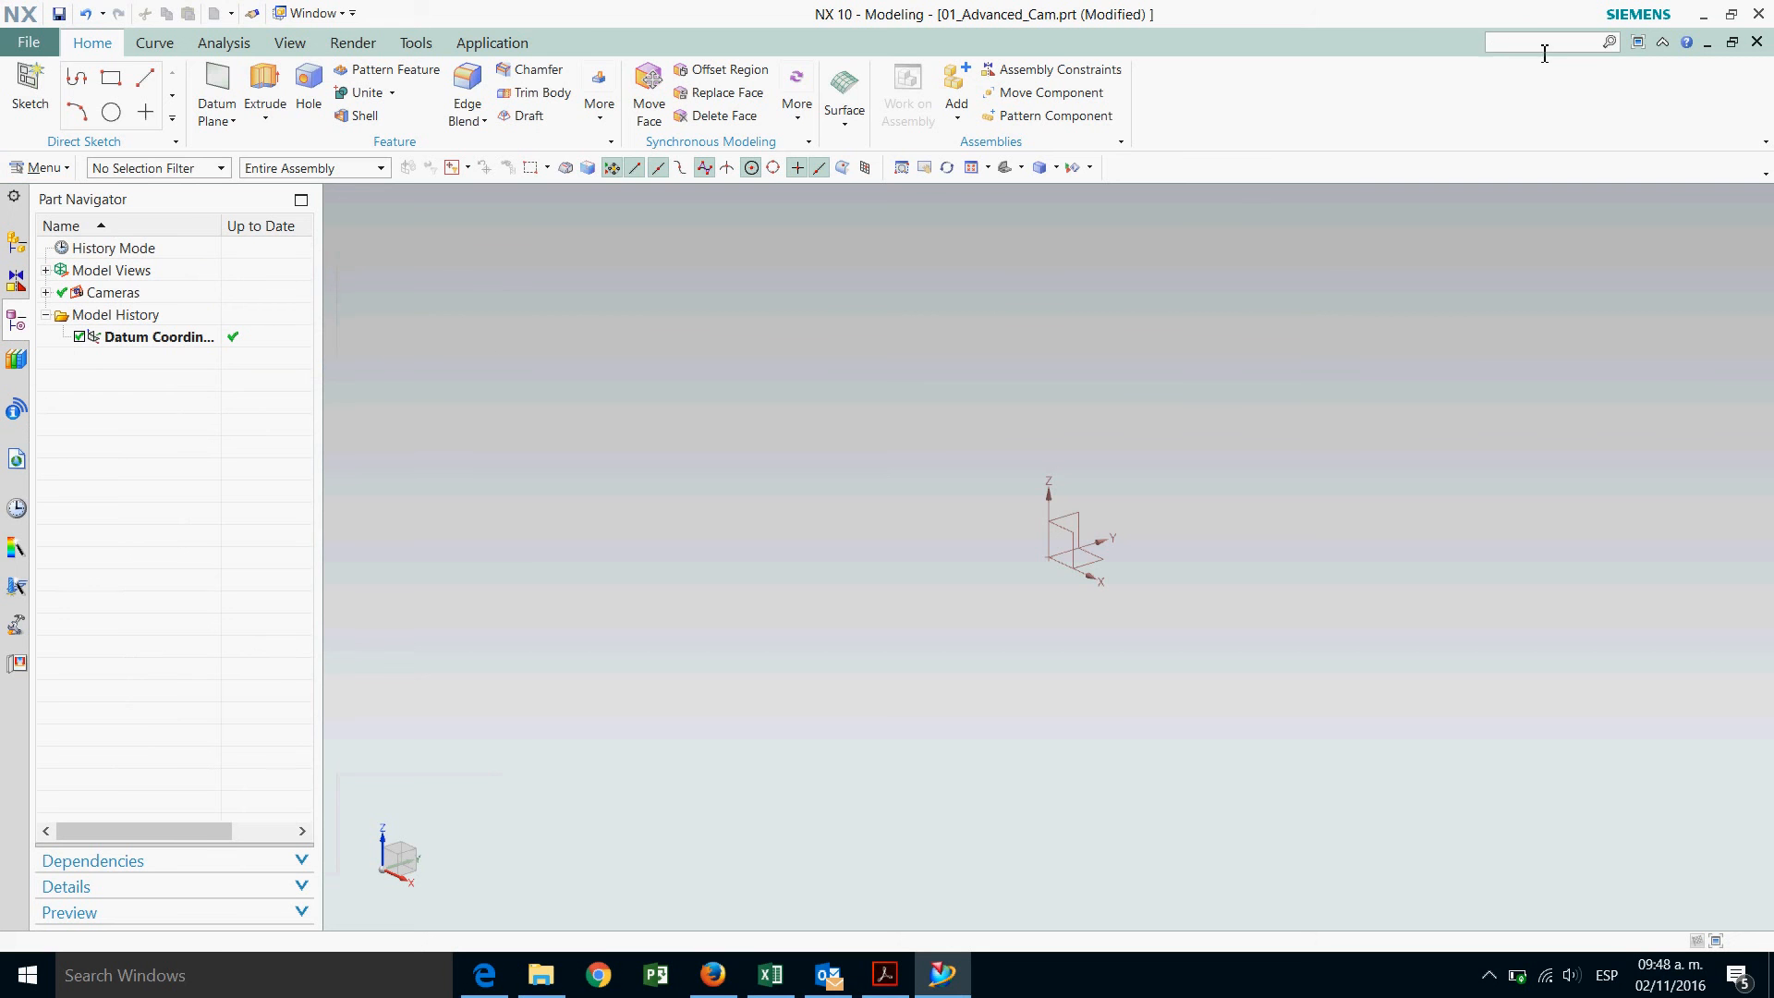
key("Return")
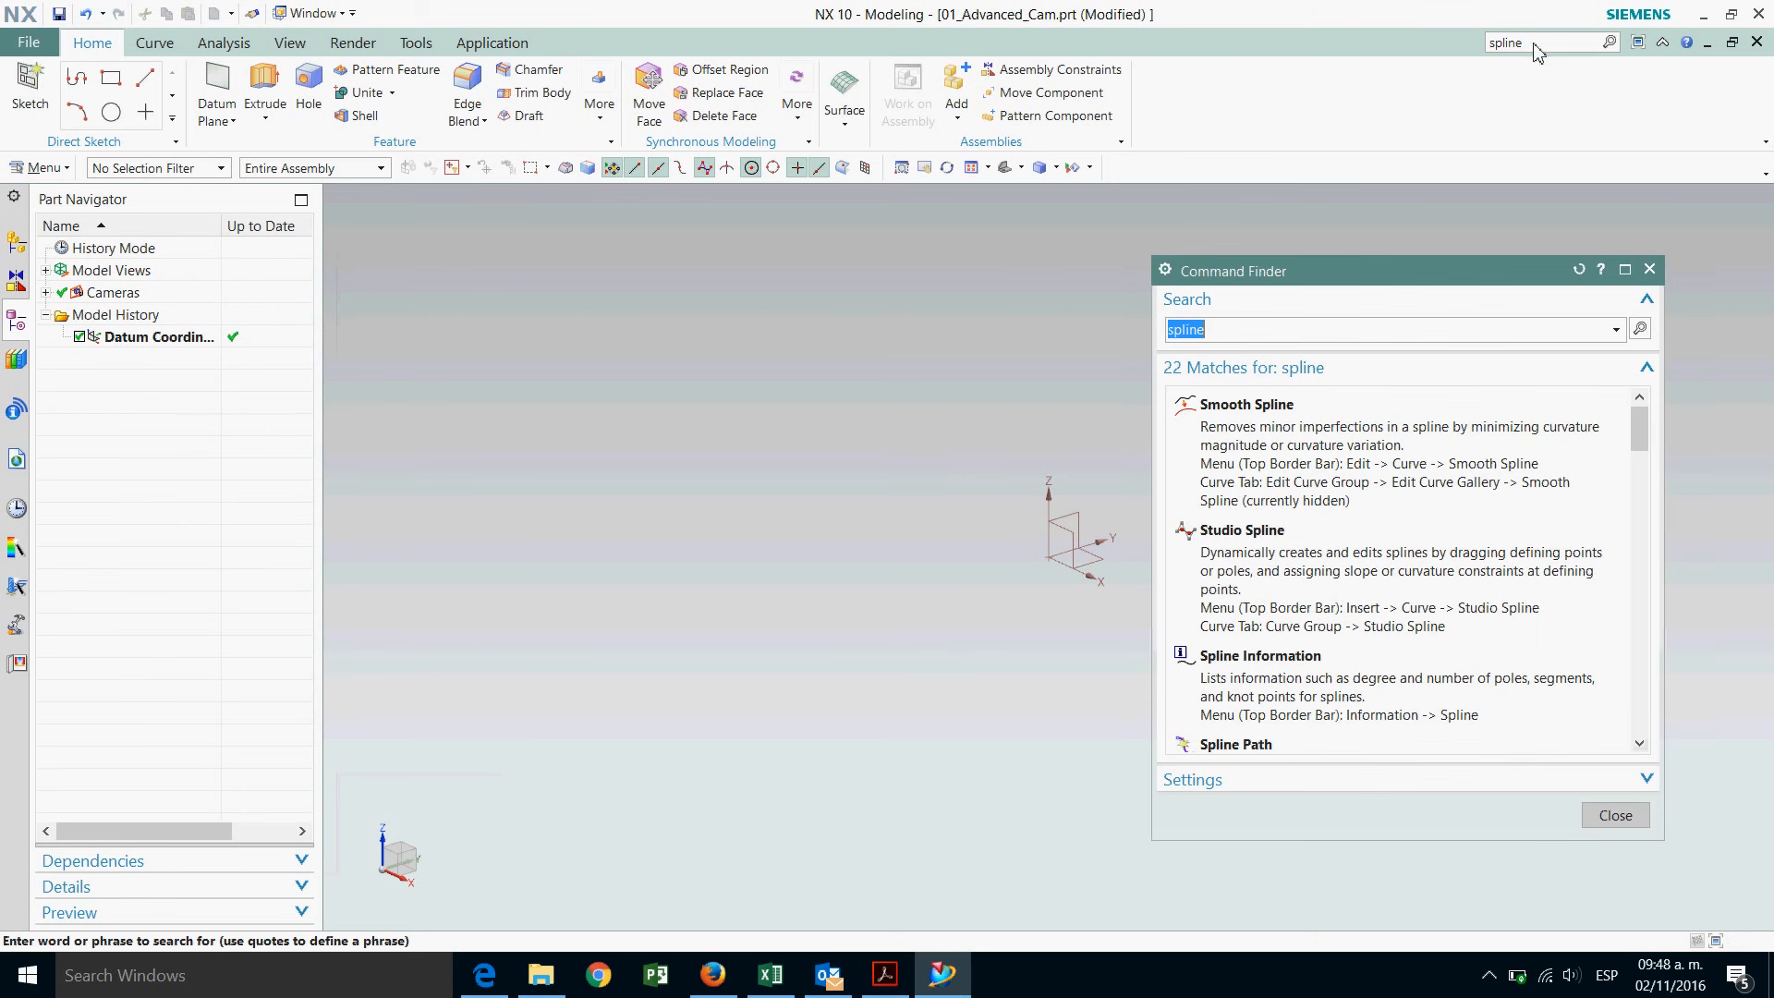
left_click_drag(1641, 442, 1628, 574)
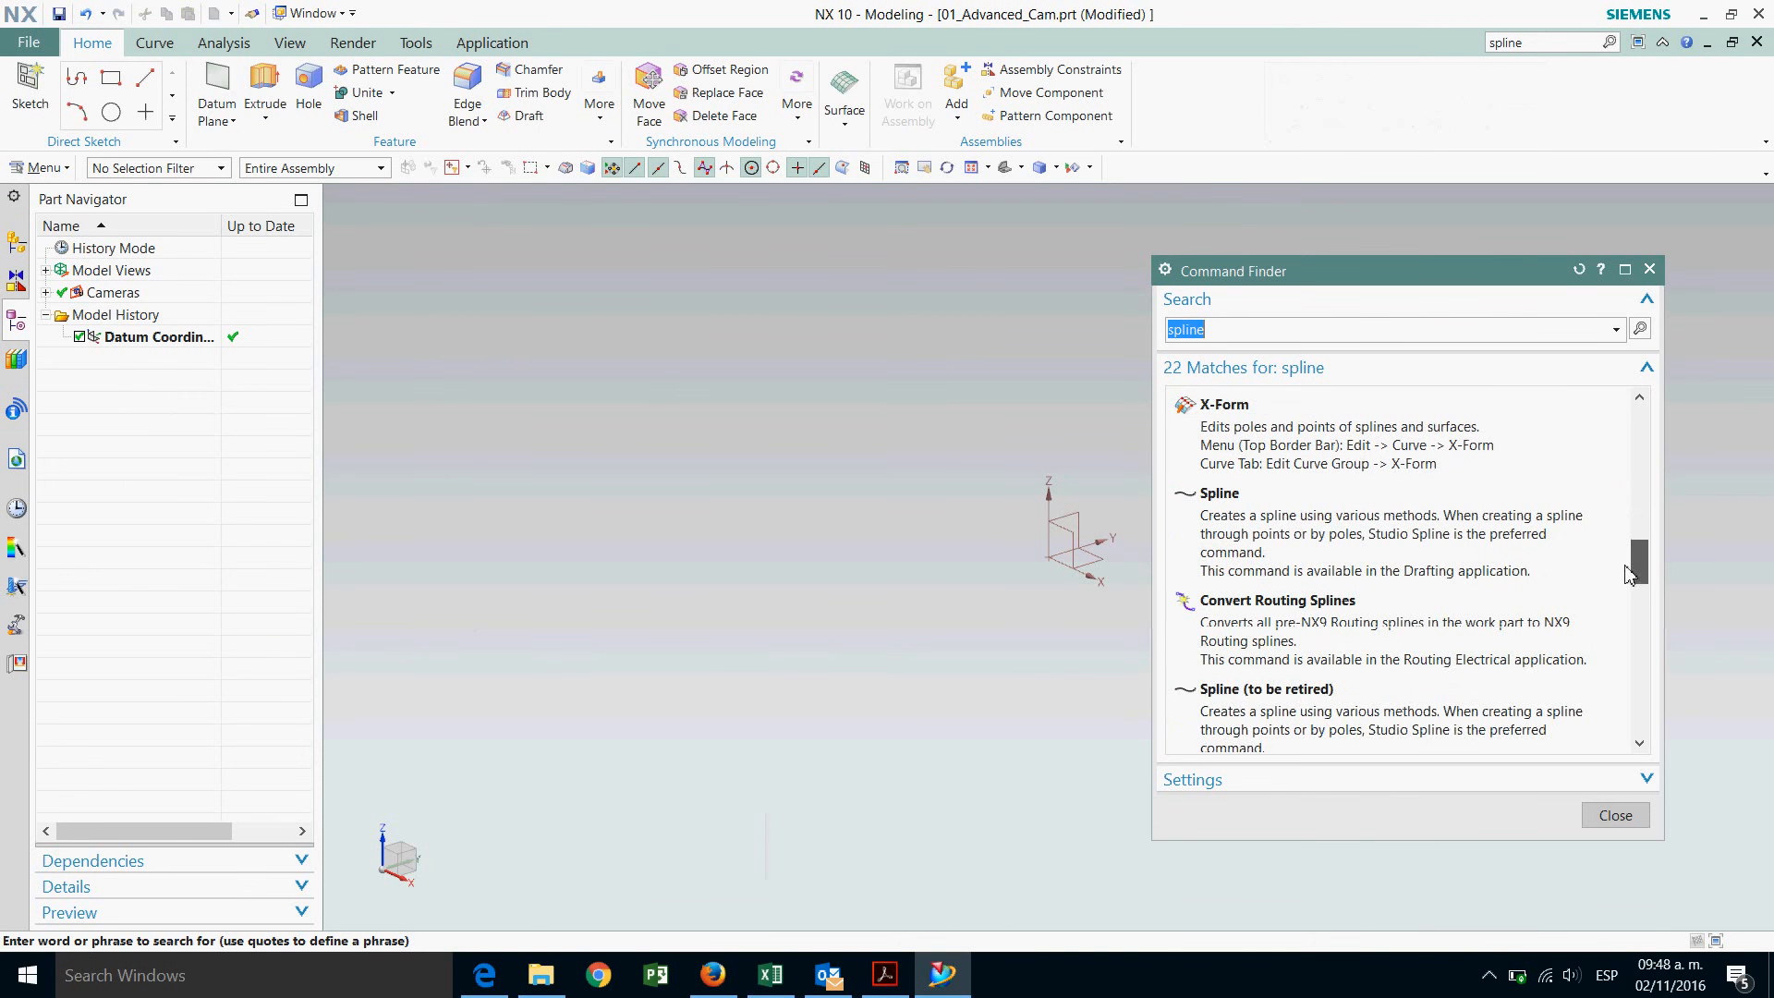
left_click(1639, 745)
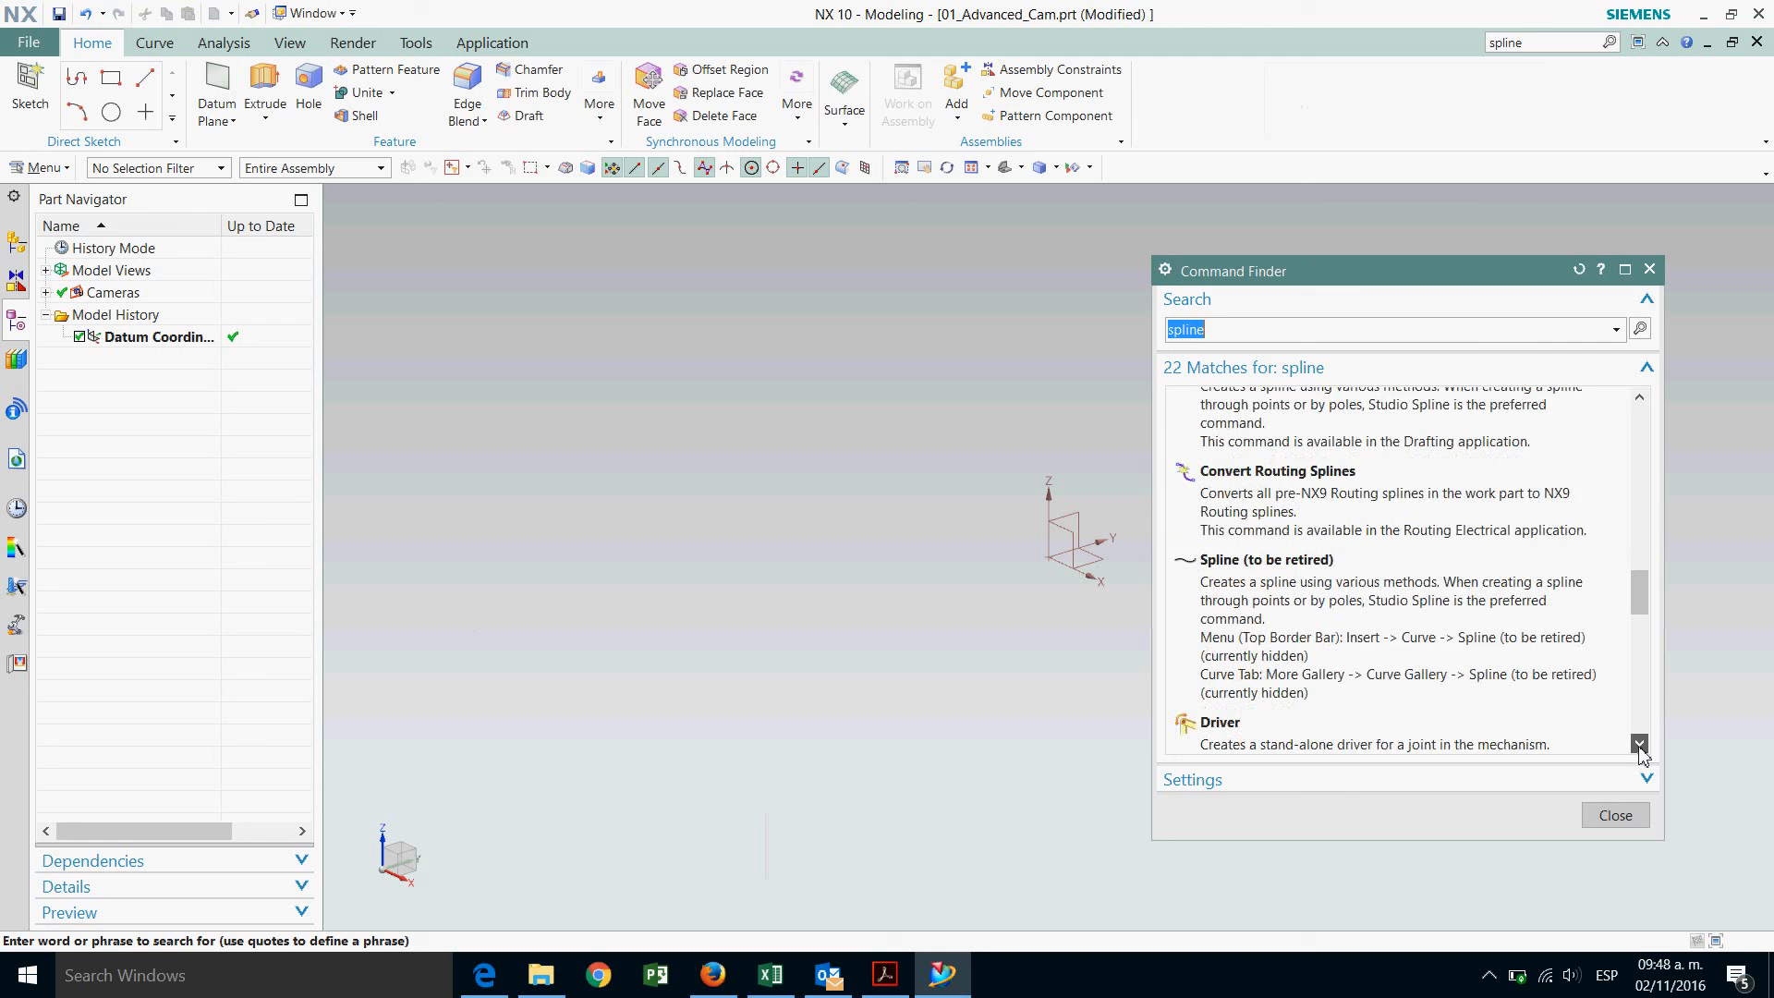
left_click(1639, 745)
left_click(1321, 531)
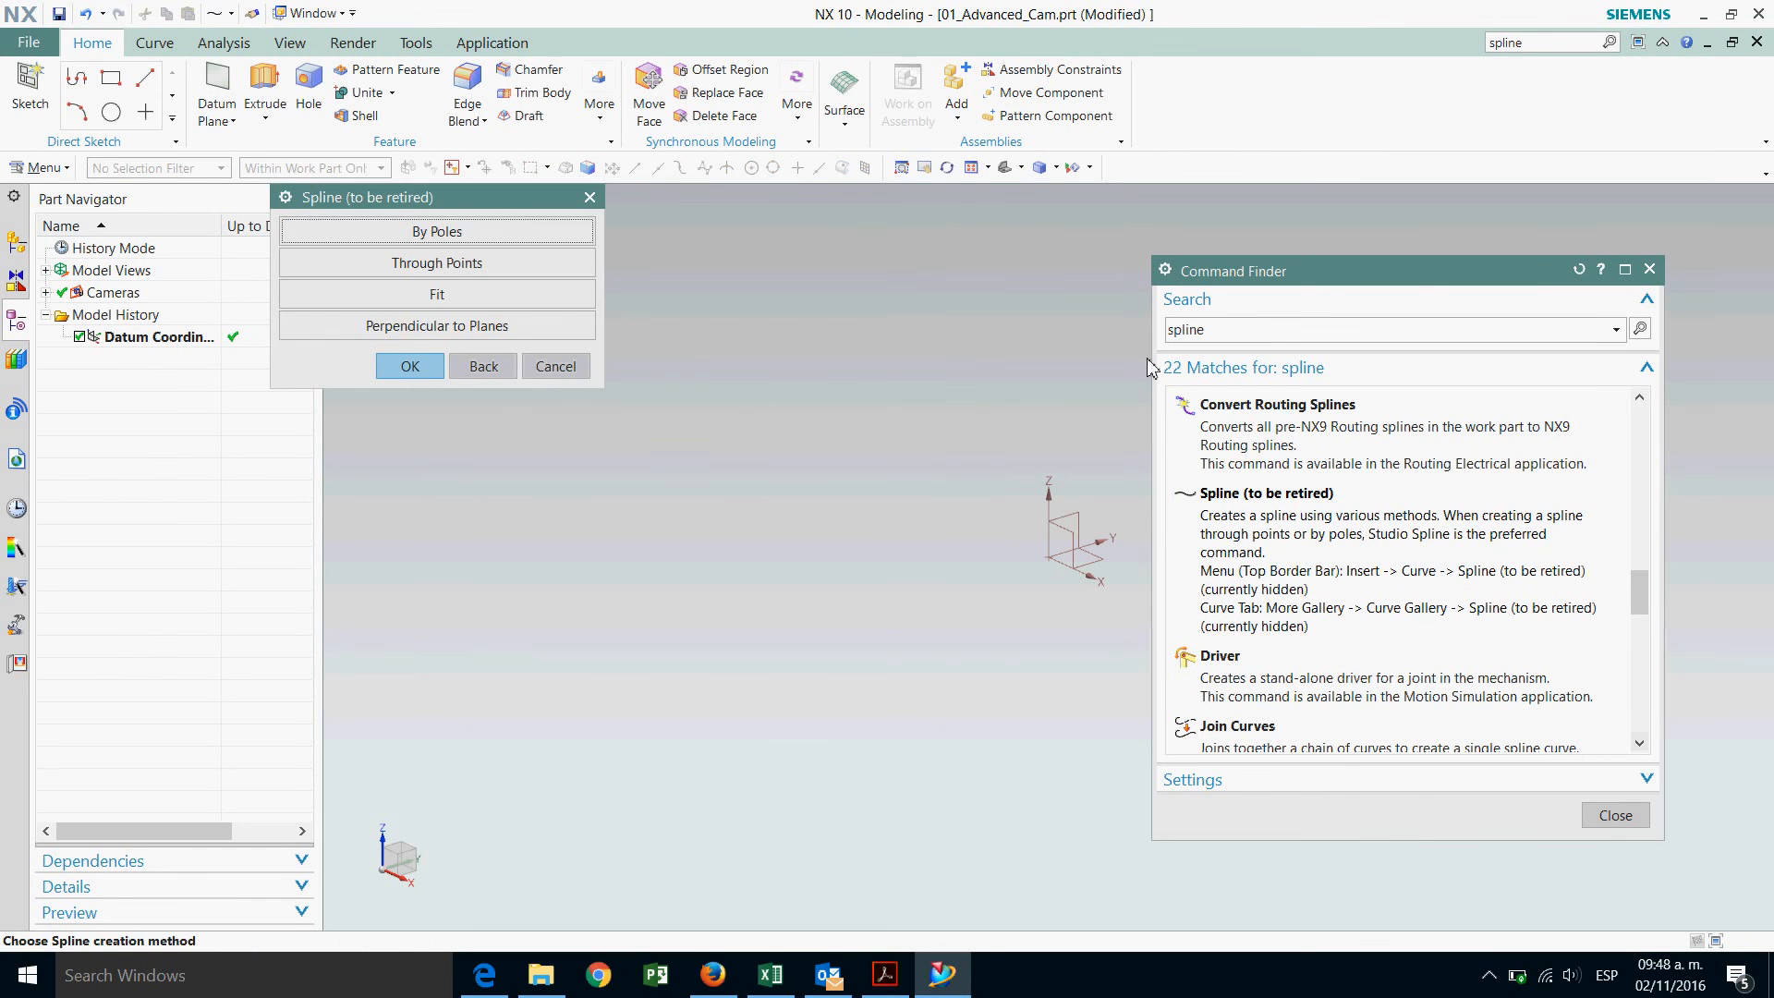
left_click(1650, 270)
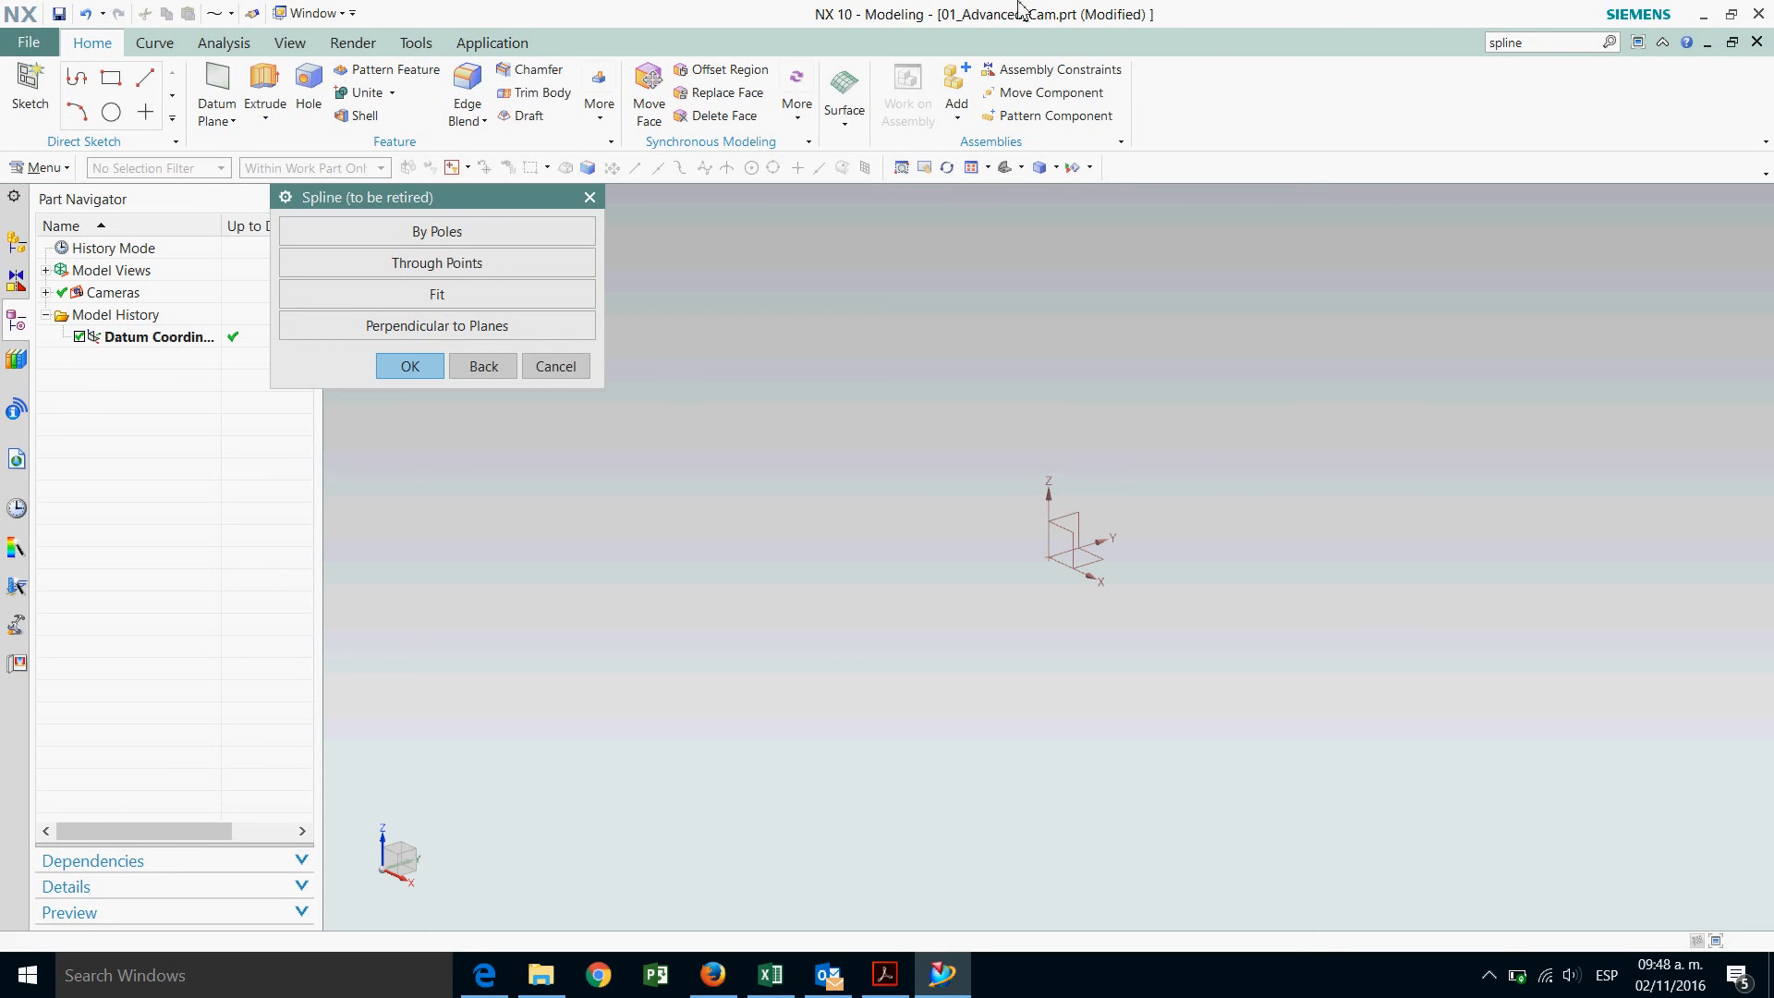
left_click(481, 265)
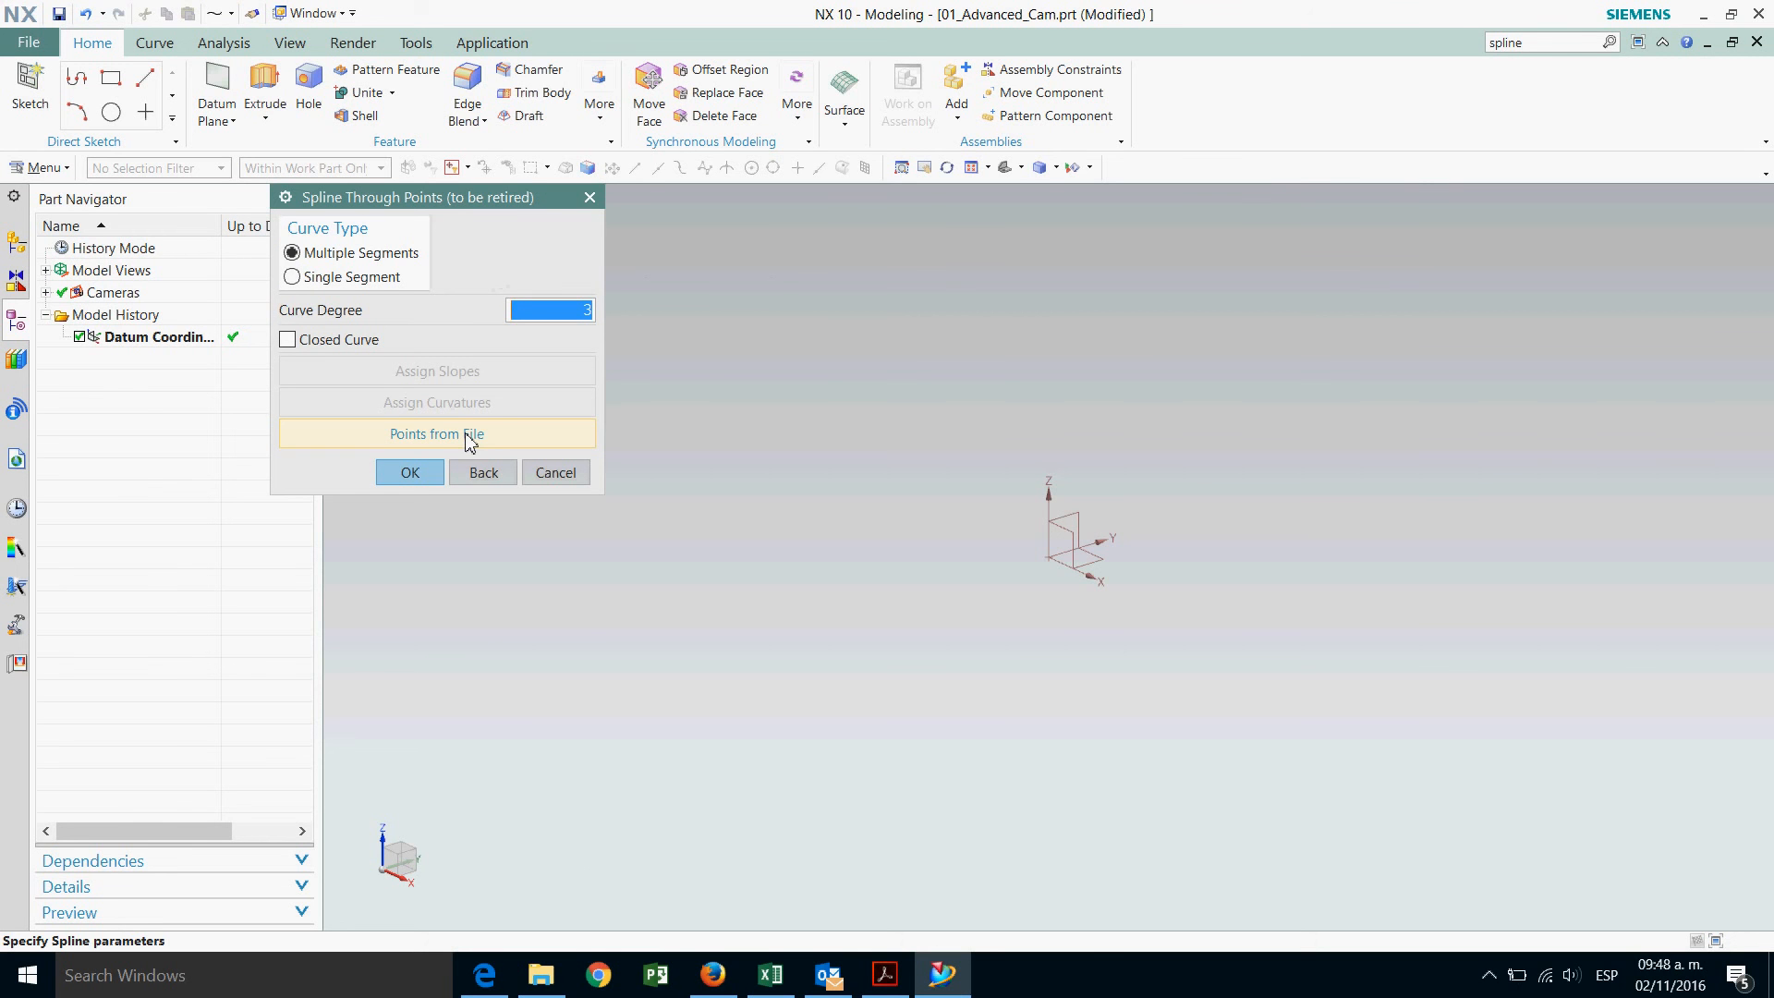
Switch to File Explorer and open the 52_Cam_Design folder inside 02_MAS.
left_click(541, 975)
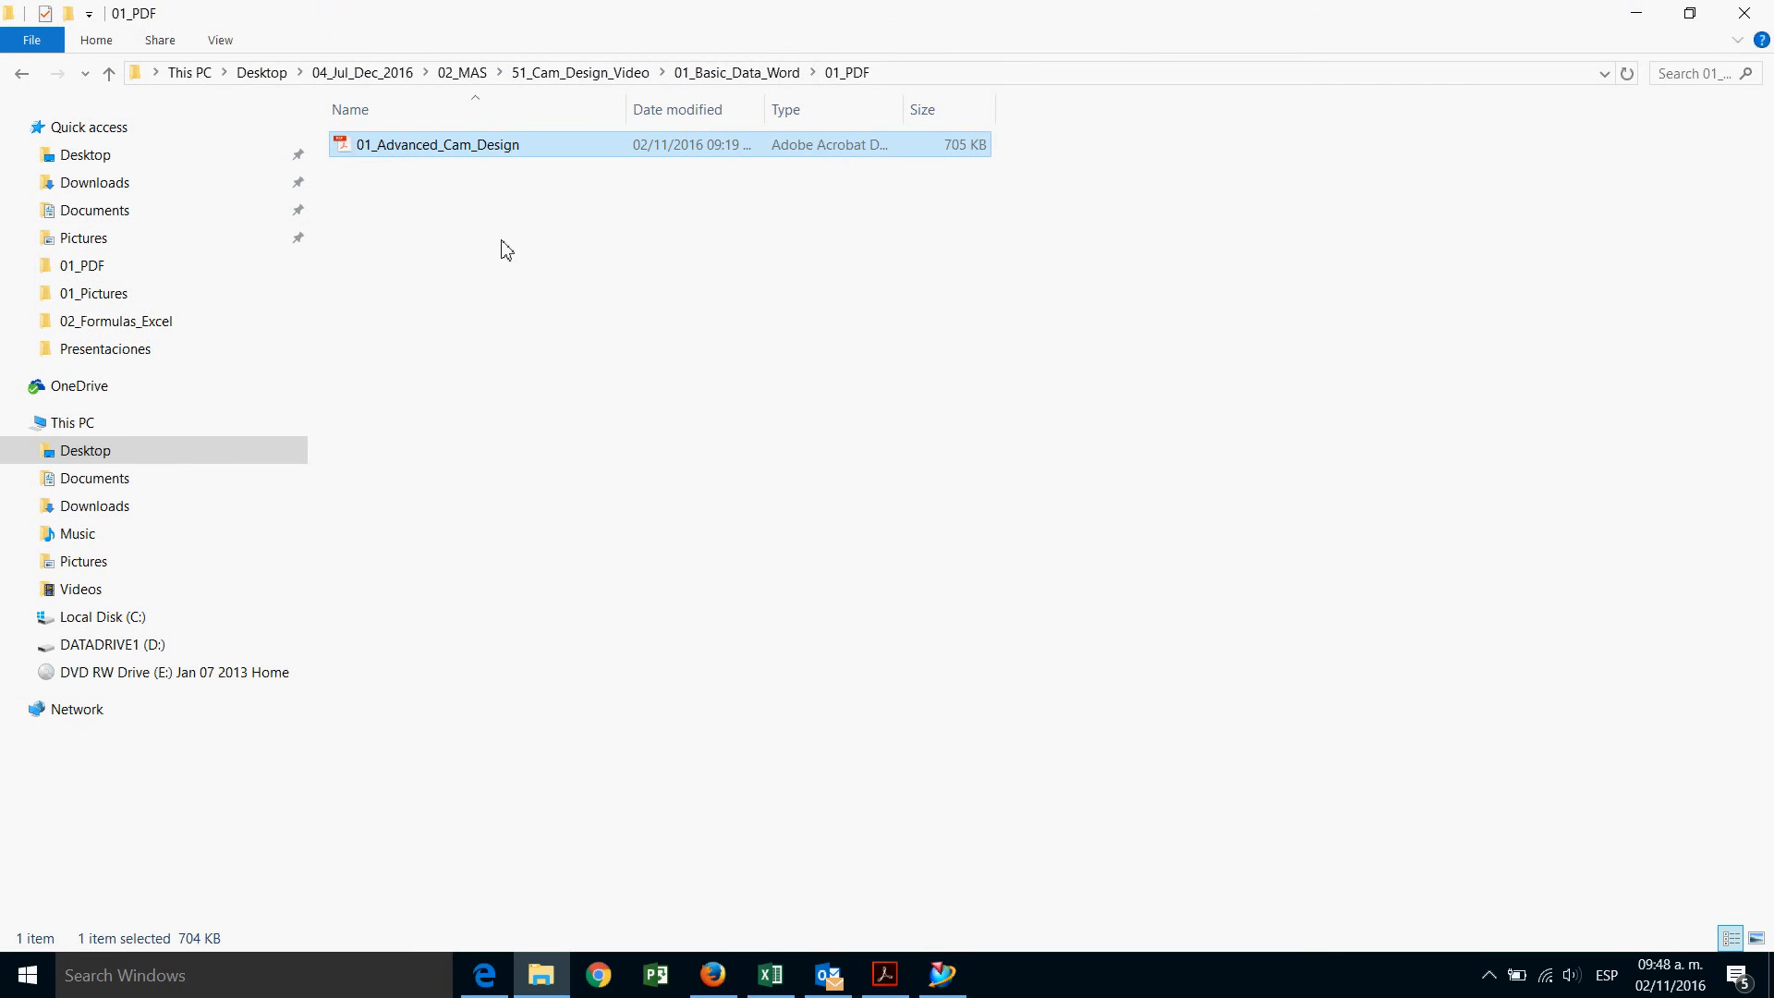
left_click(23, 77)
left_click(23, 77)
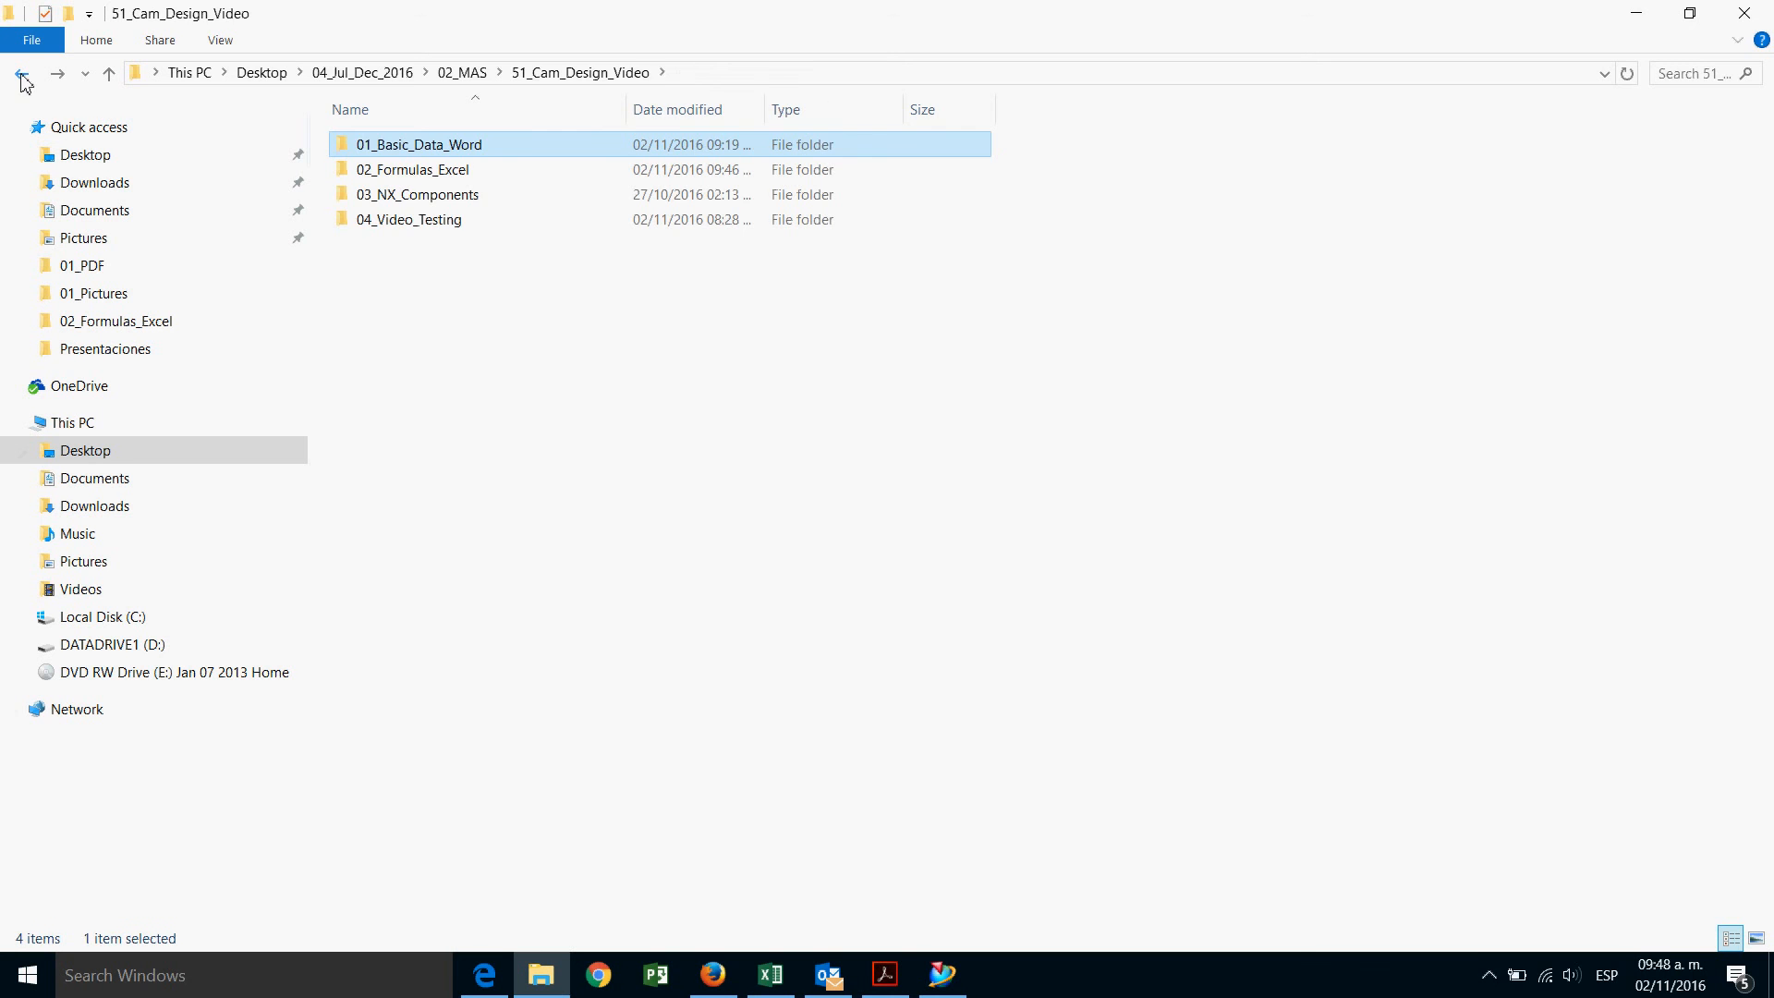
left_click(23, 78)
scroll(602, 811, "down", 2)
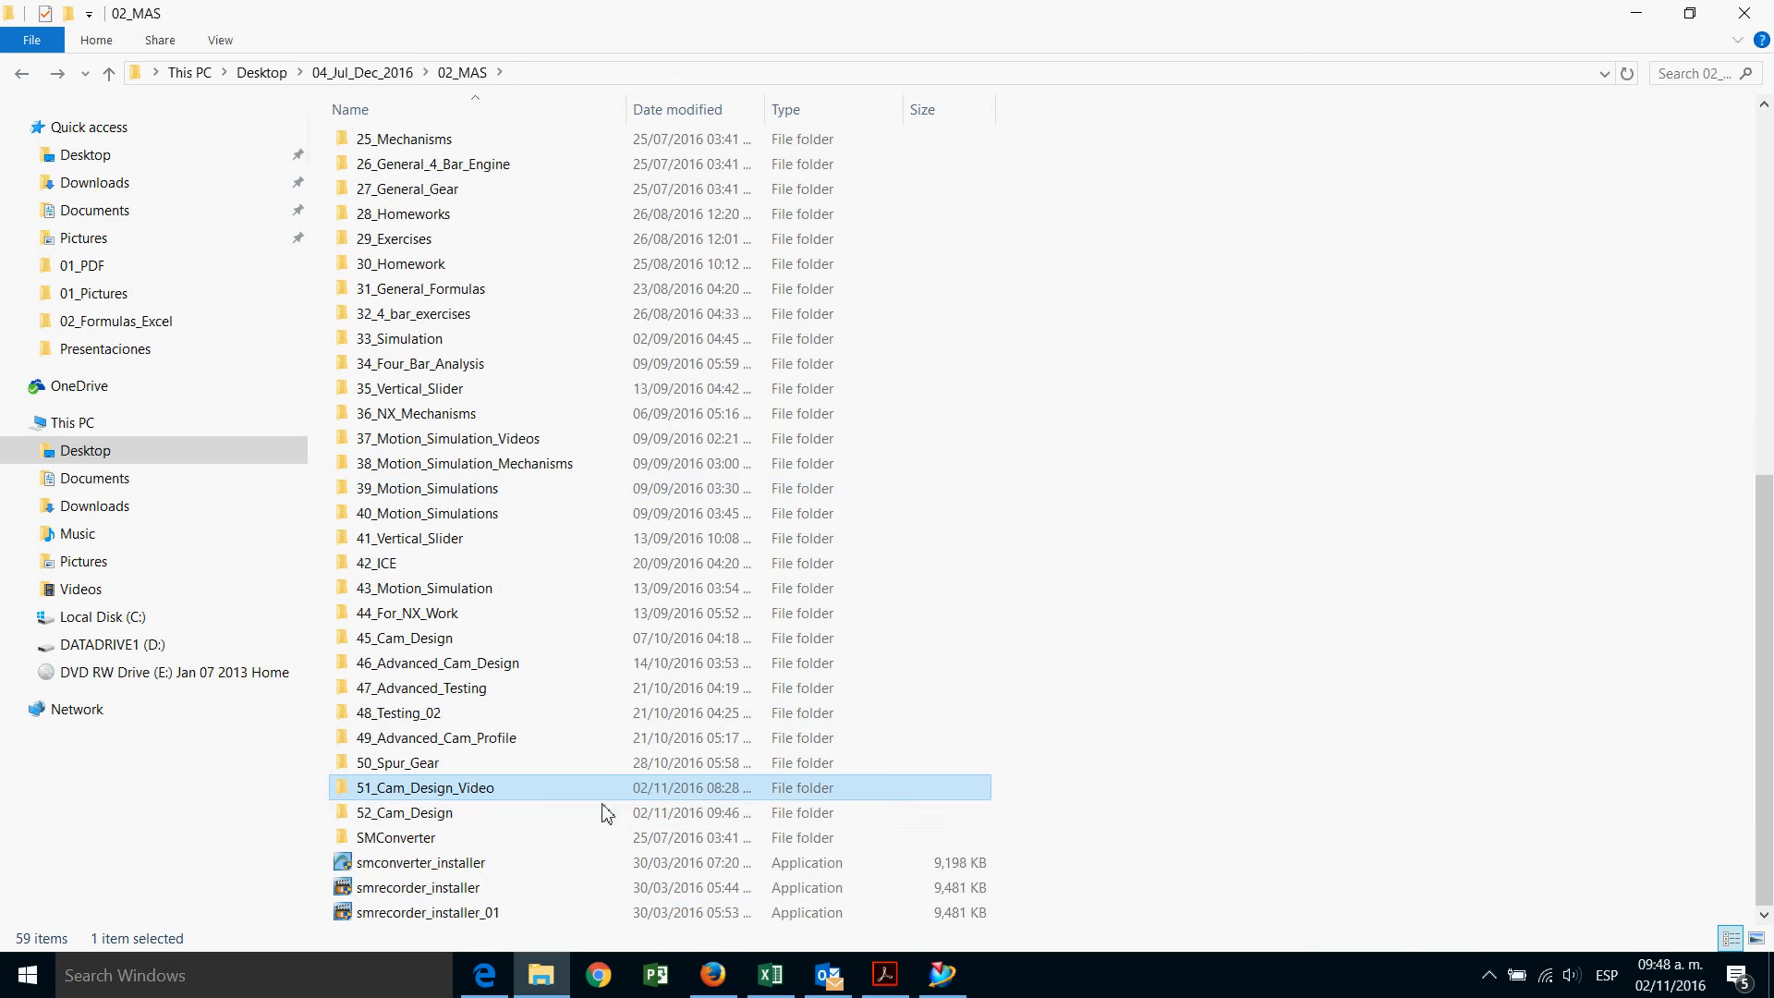
double_click(447, 813)
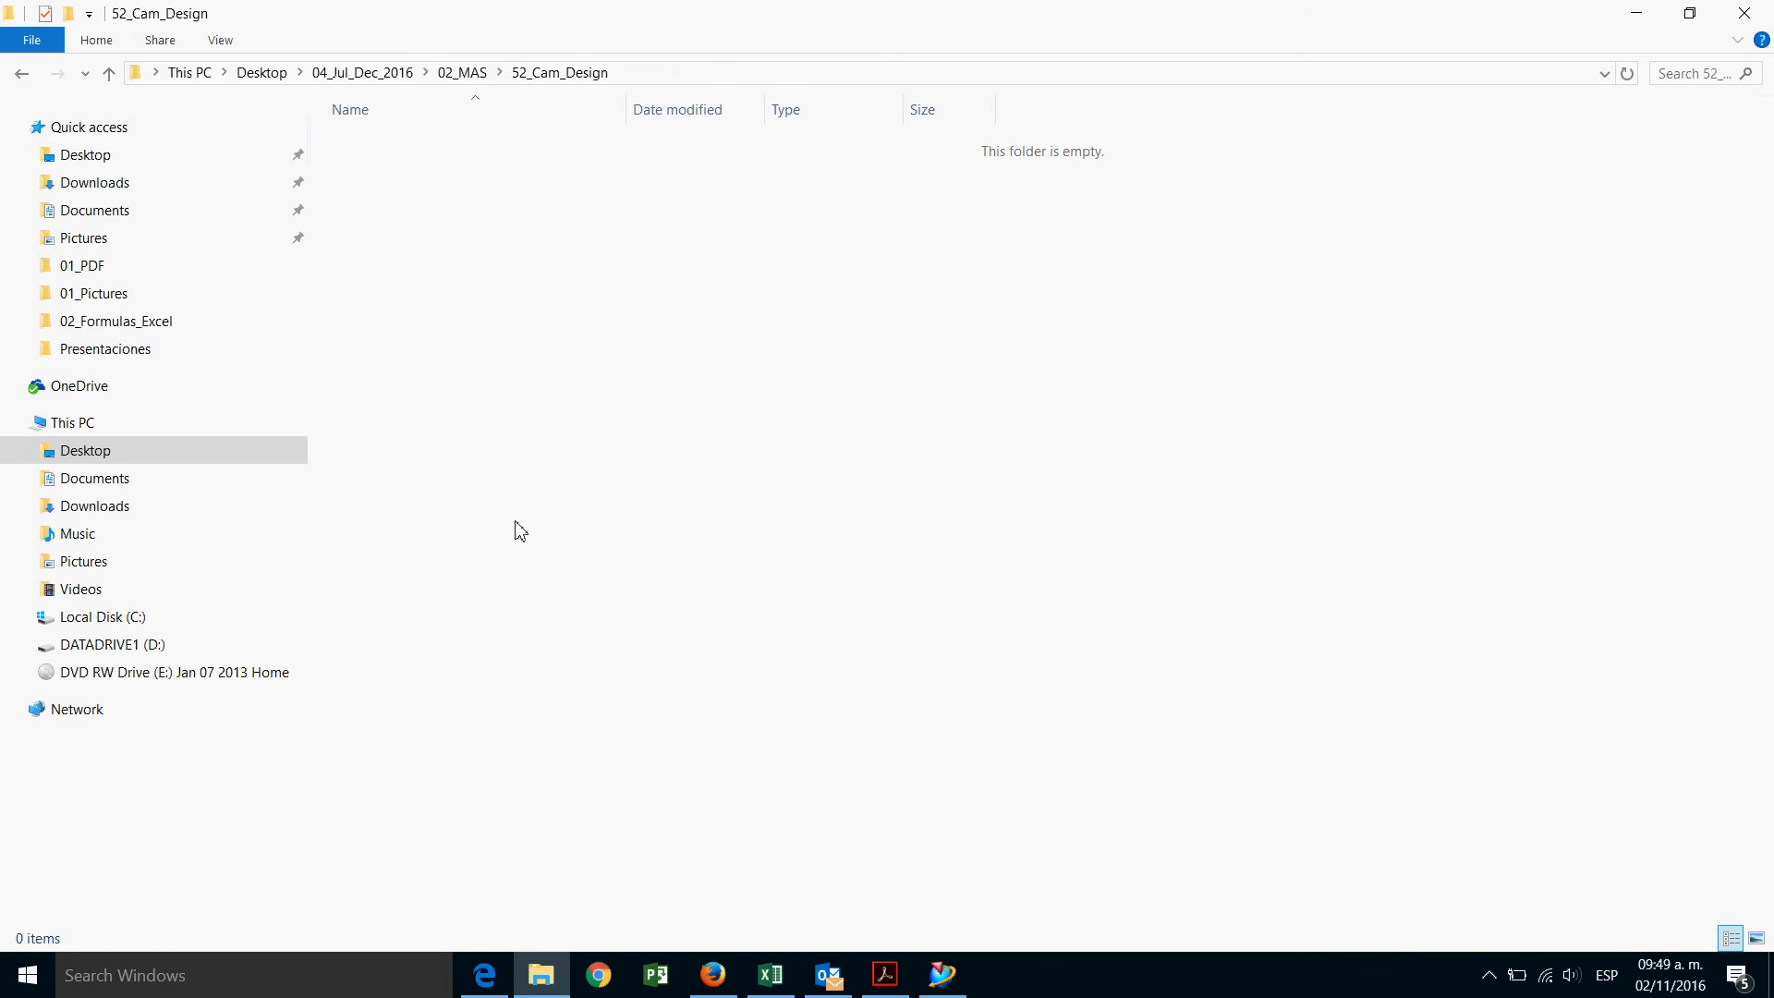
Create a text document named 01_Cam_Design in the folder and open it in Notepad.
right_click(425, 202)
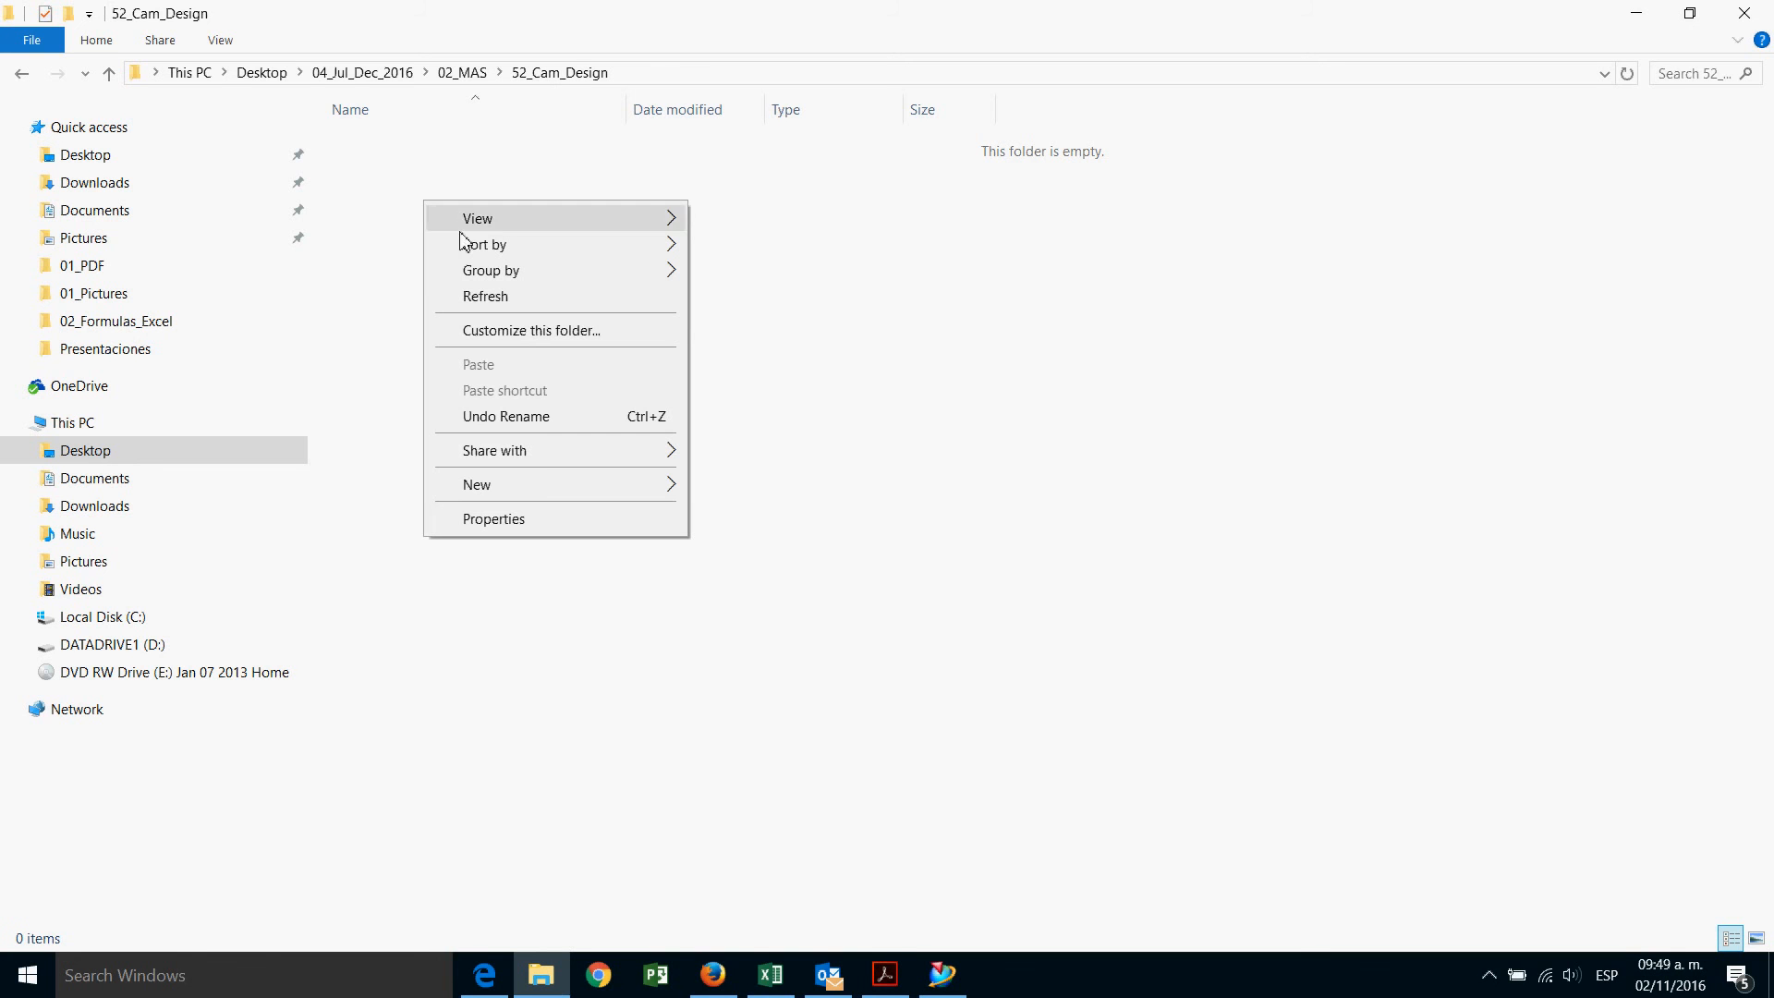
mouse_move(548, 484)
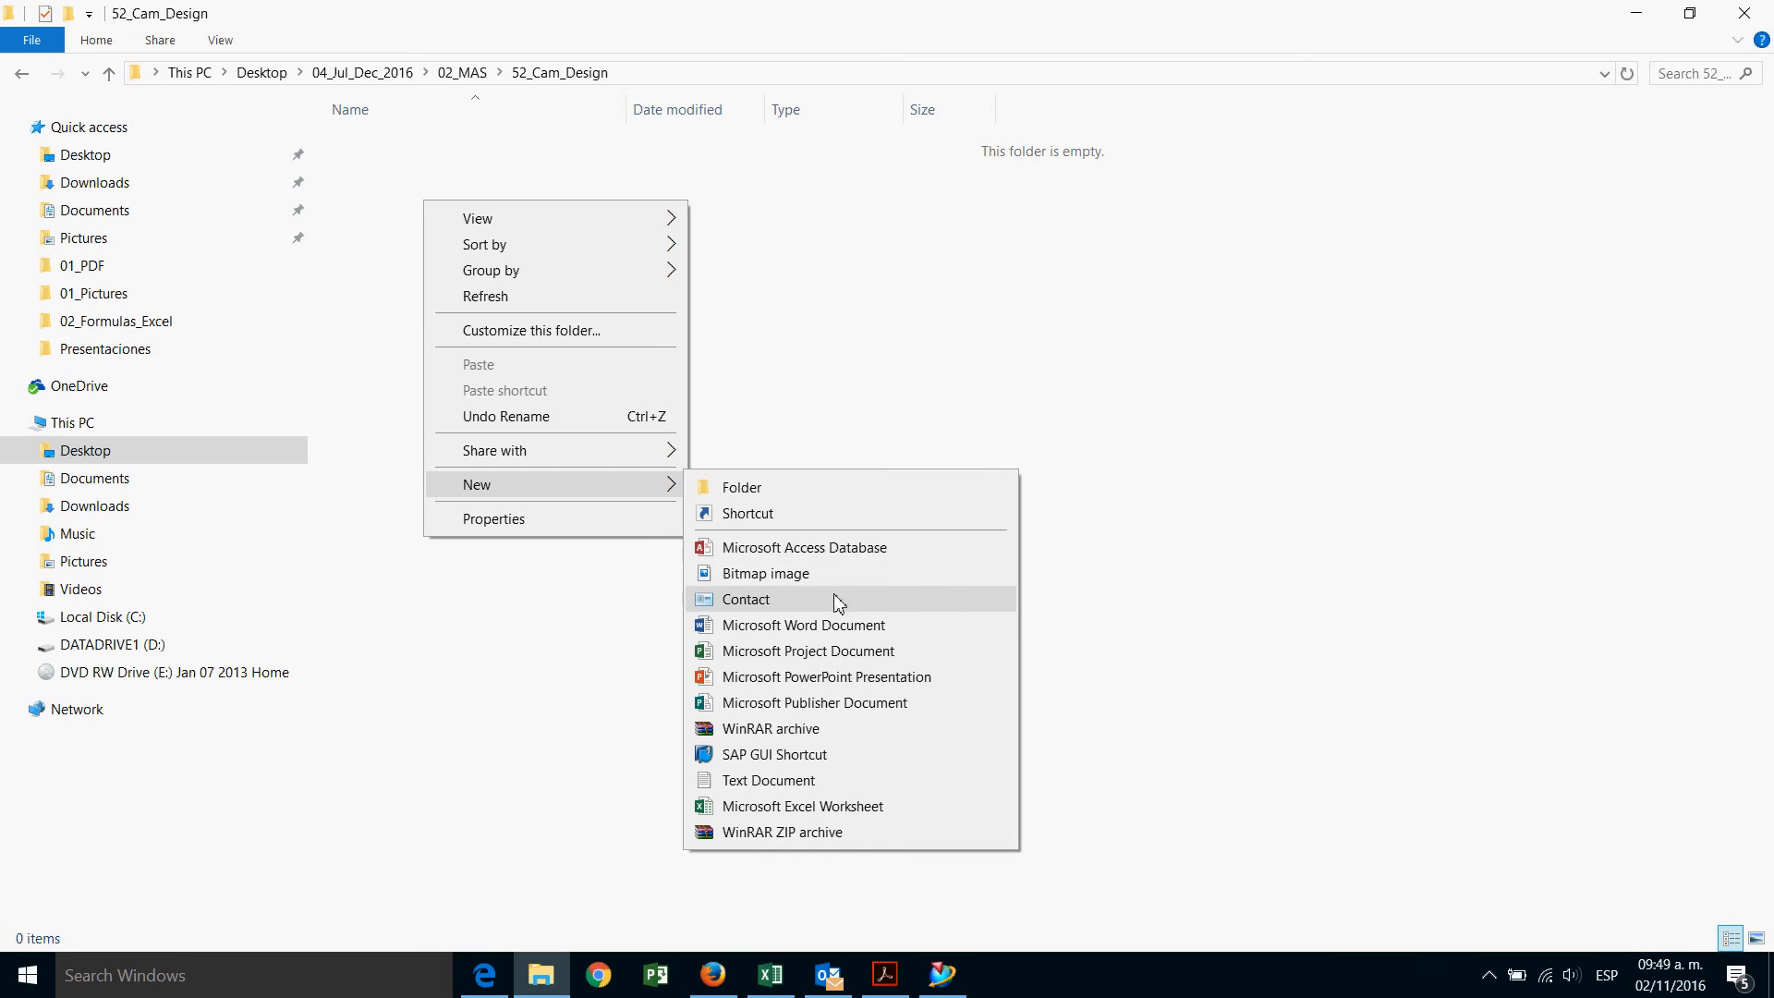
left_click(812, 781)
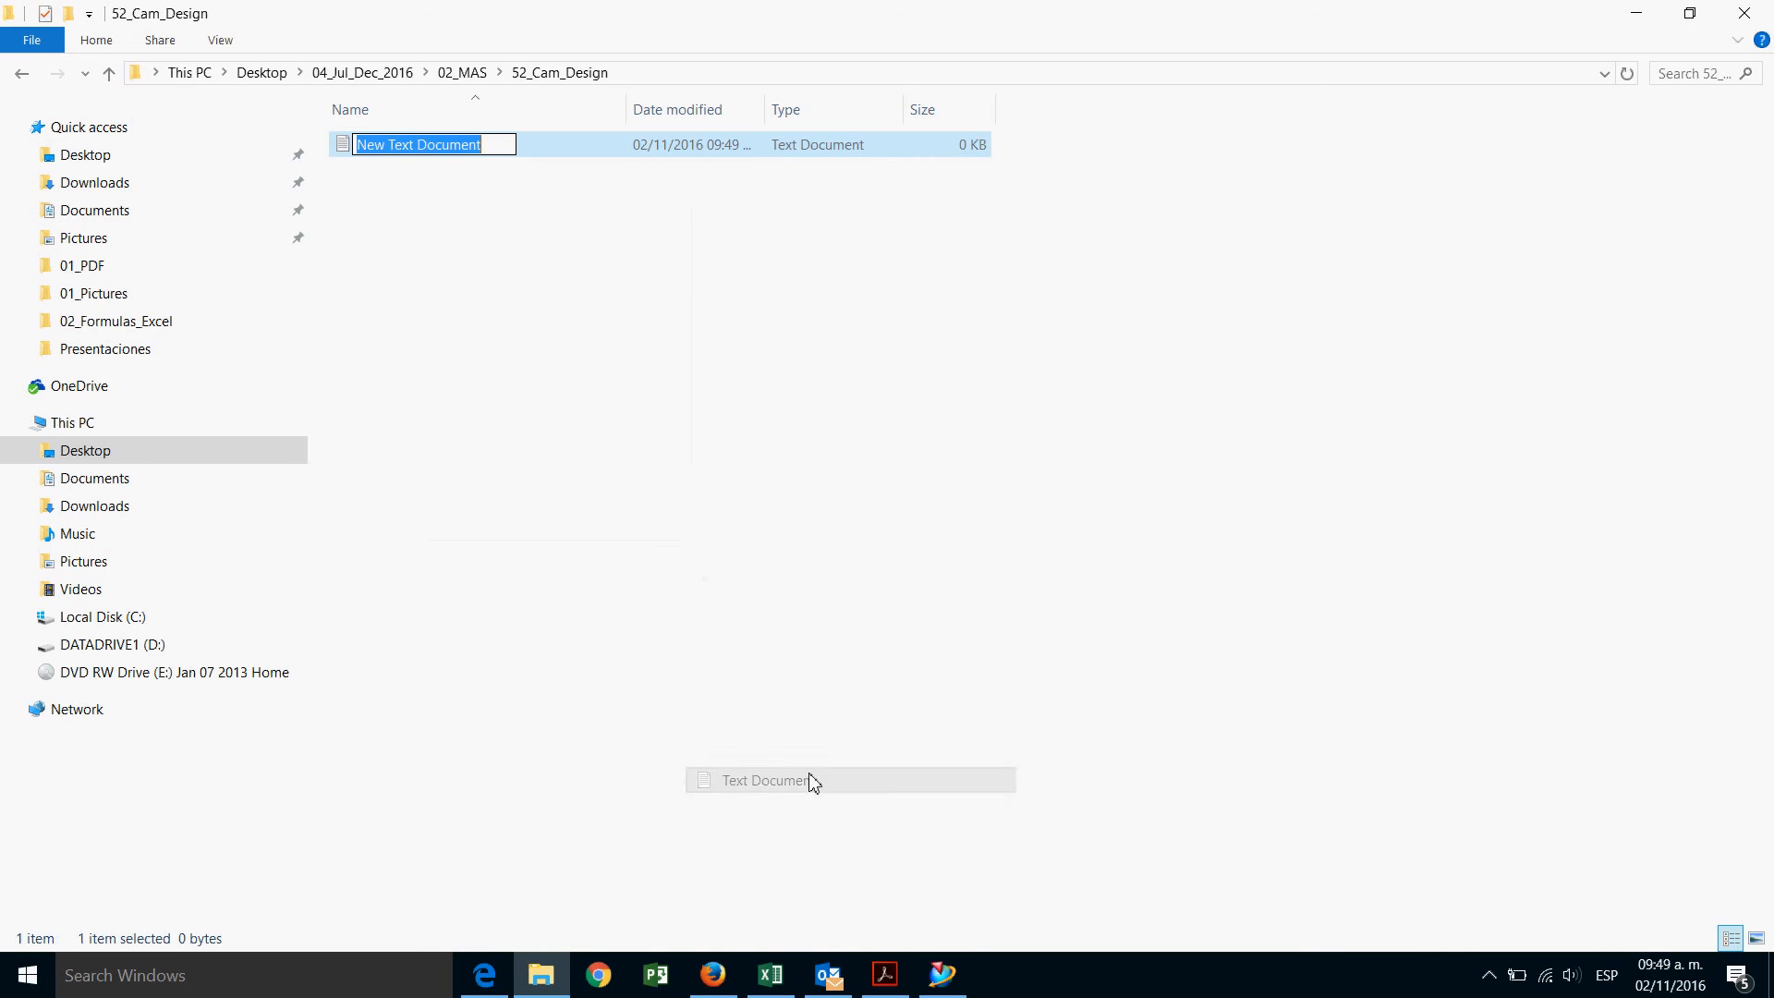
type("01_Ca")
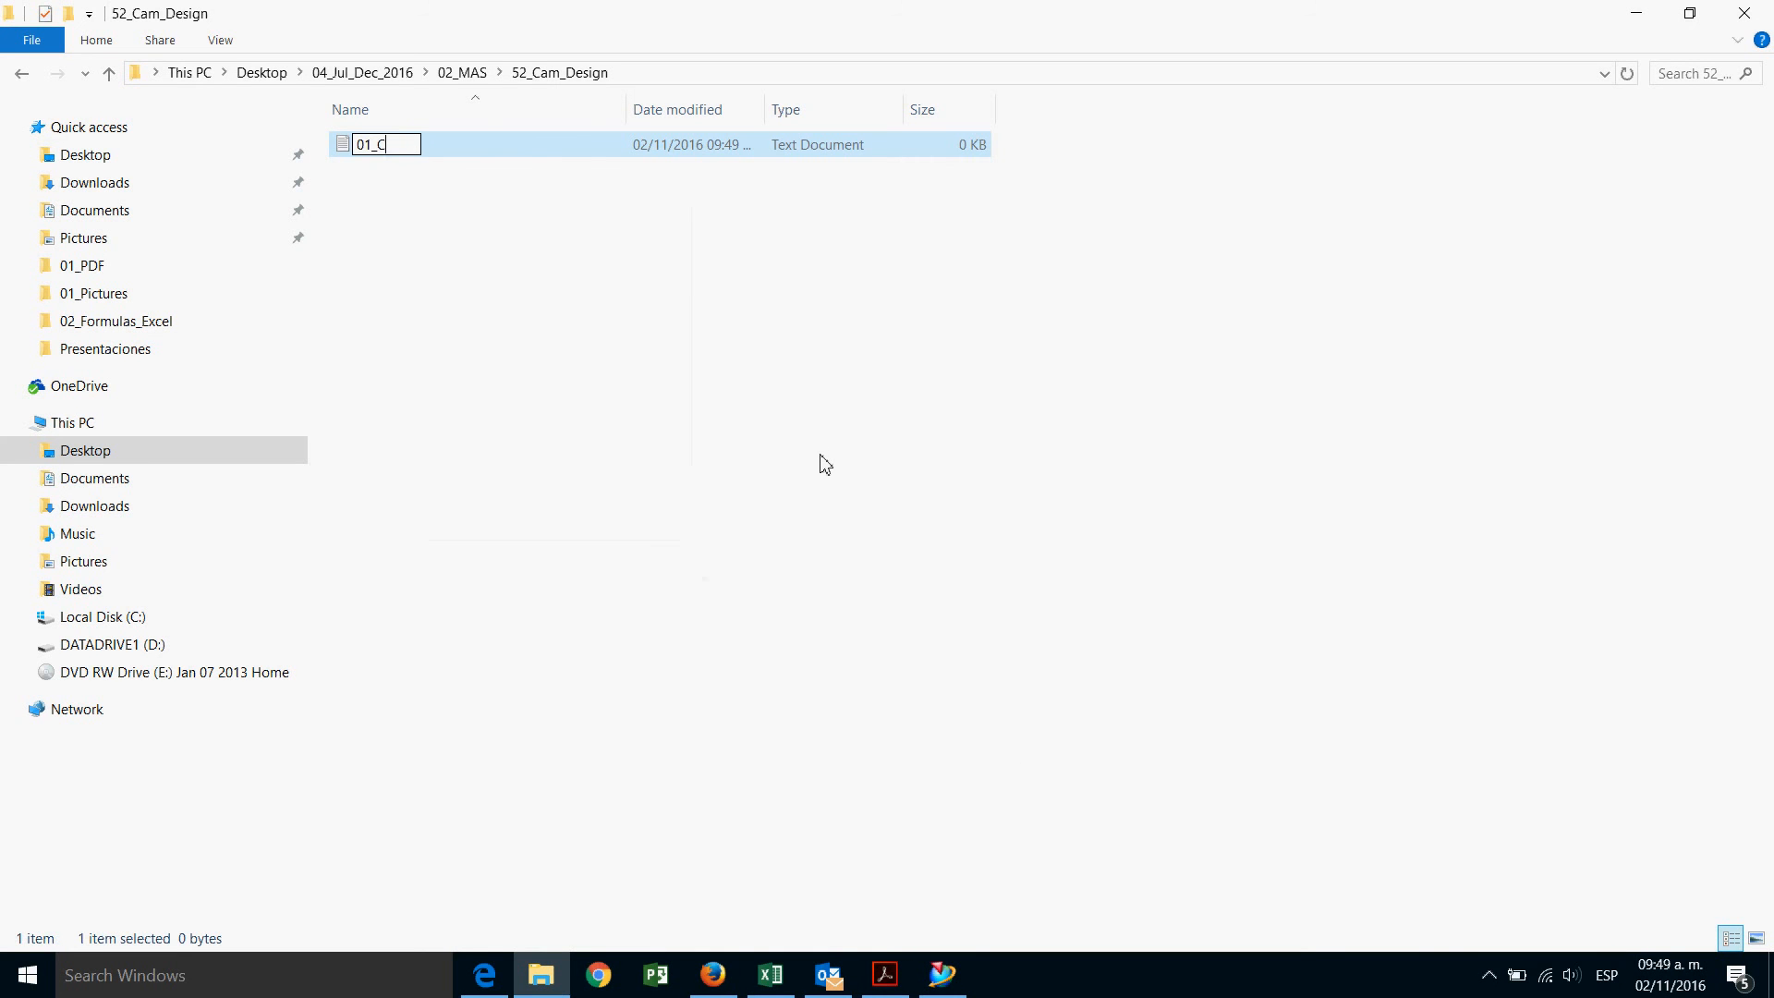
key("BackSpace")
type("am_Design")
left_click(707, 393)
double_click(392, 152)
Switch to the Excel cam profile workbook and copy the X, Y, Z coordinate values in E33:G105.
left_click(943, 974)
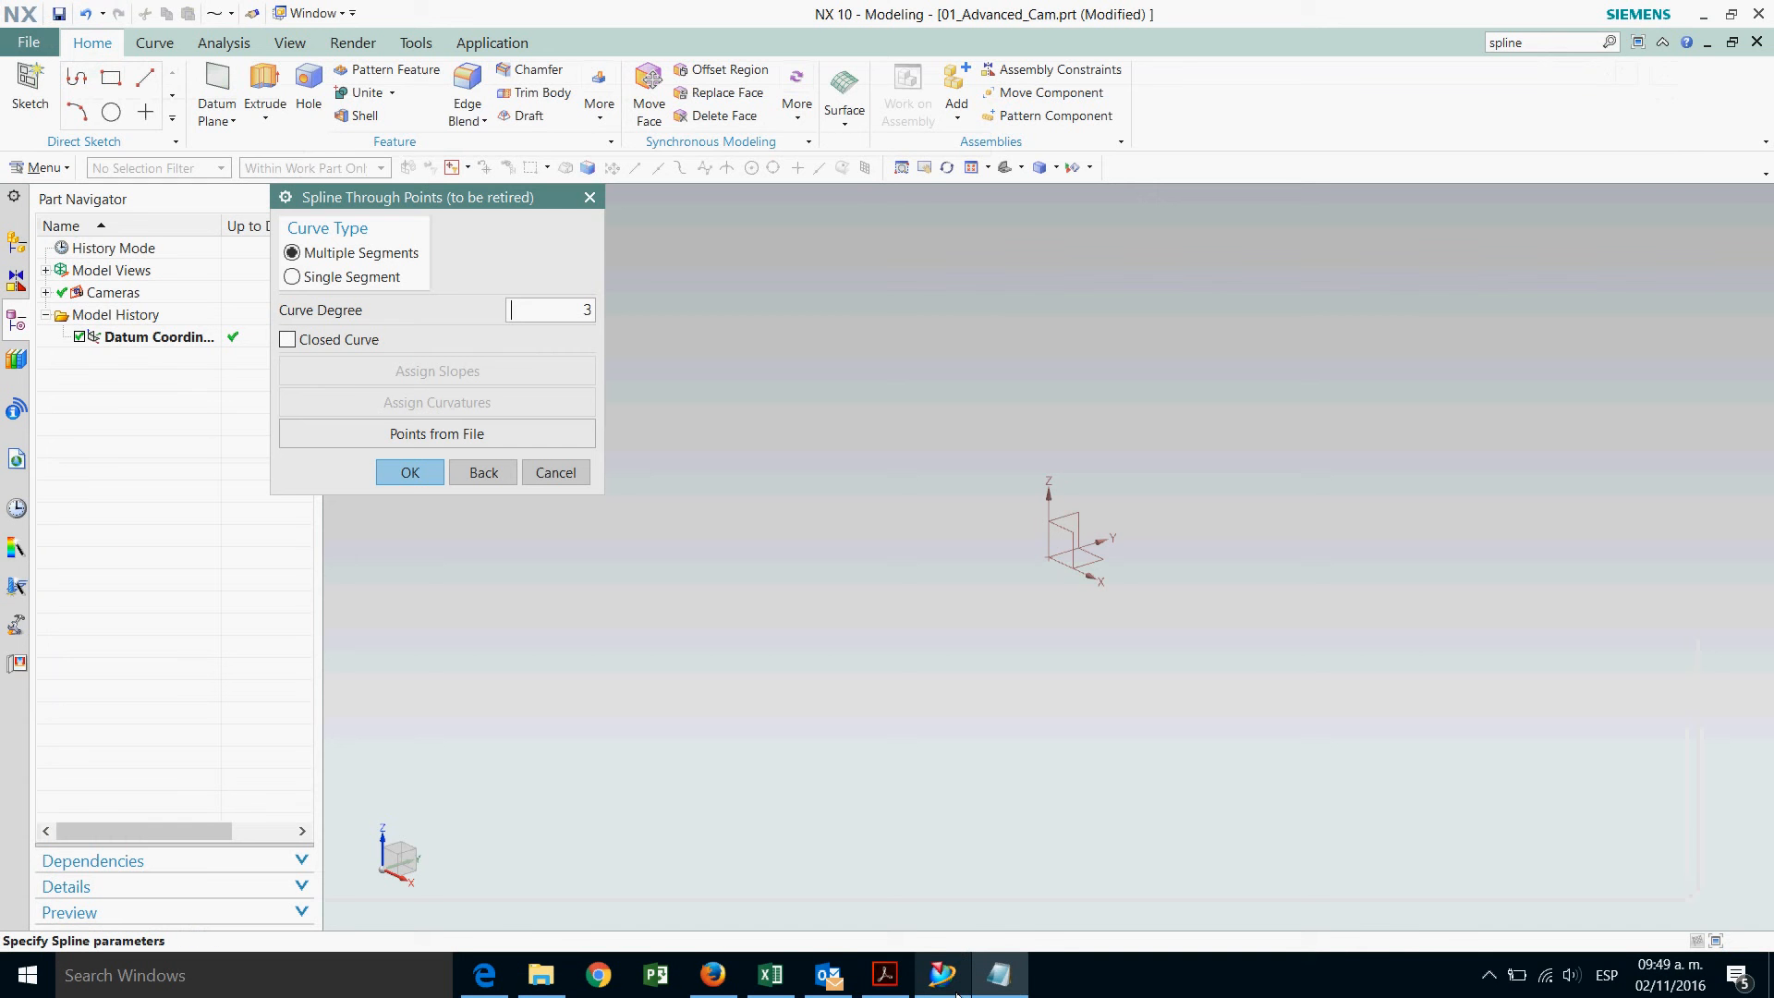
left_click(769, 979)
scroll(729, 778, "up", 20)
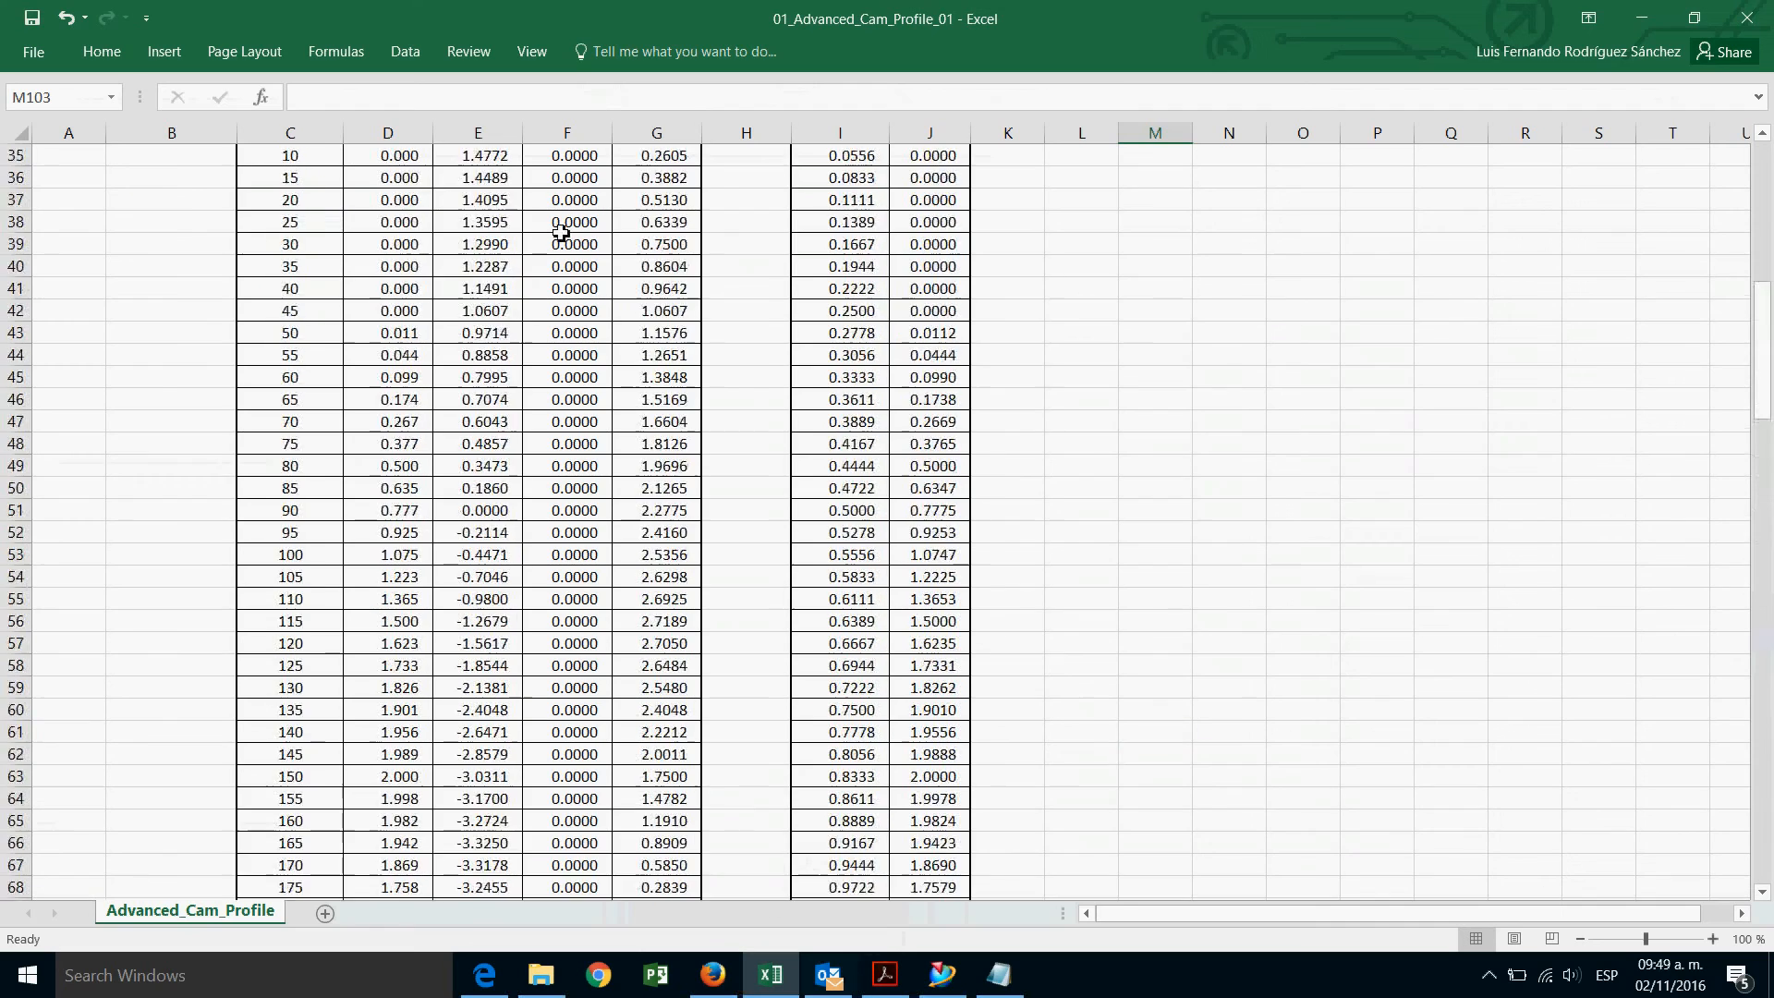
left_click_drag(478, 585, 665, 869)
right_click(665, 868)
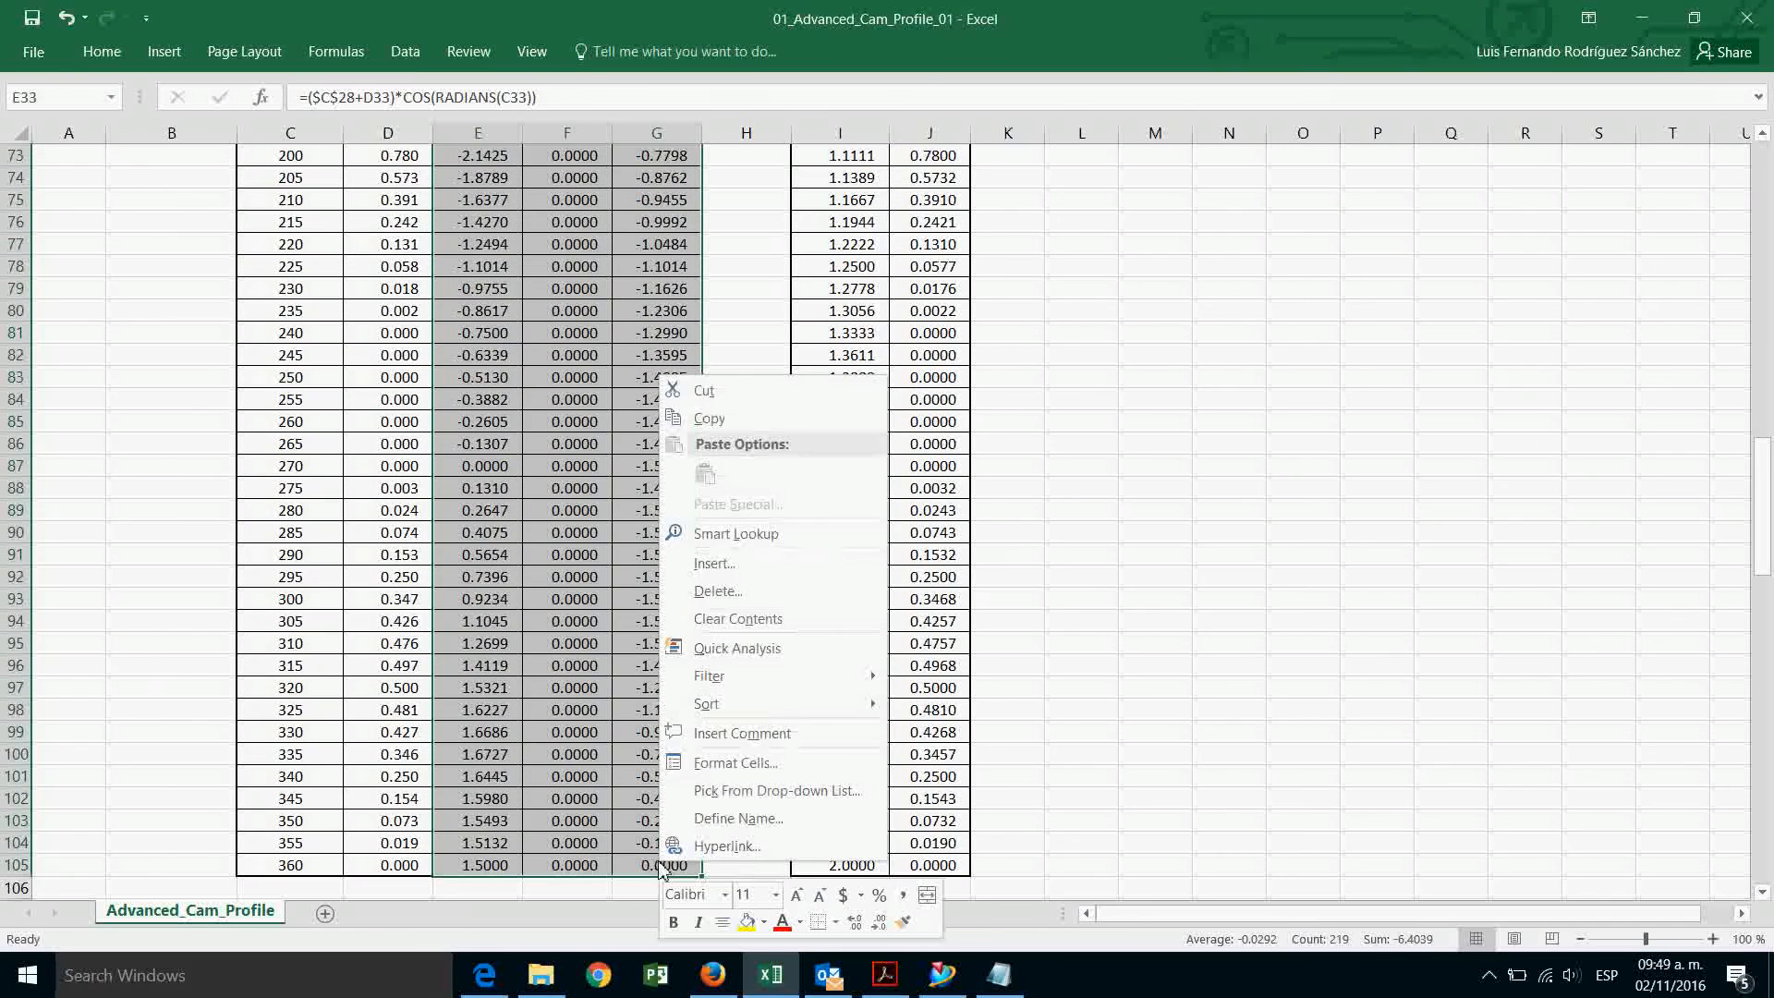
left_click(735, 422)
scroll(929, 775, "up", 3)
Paste the copied coordinates into the 01_Cam_Design Notepad file and remove the trailing blank line.
left_click(999, 973)
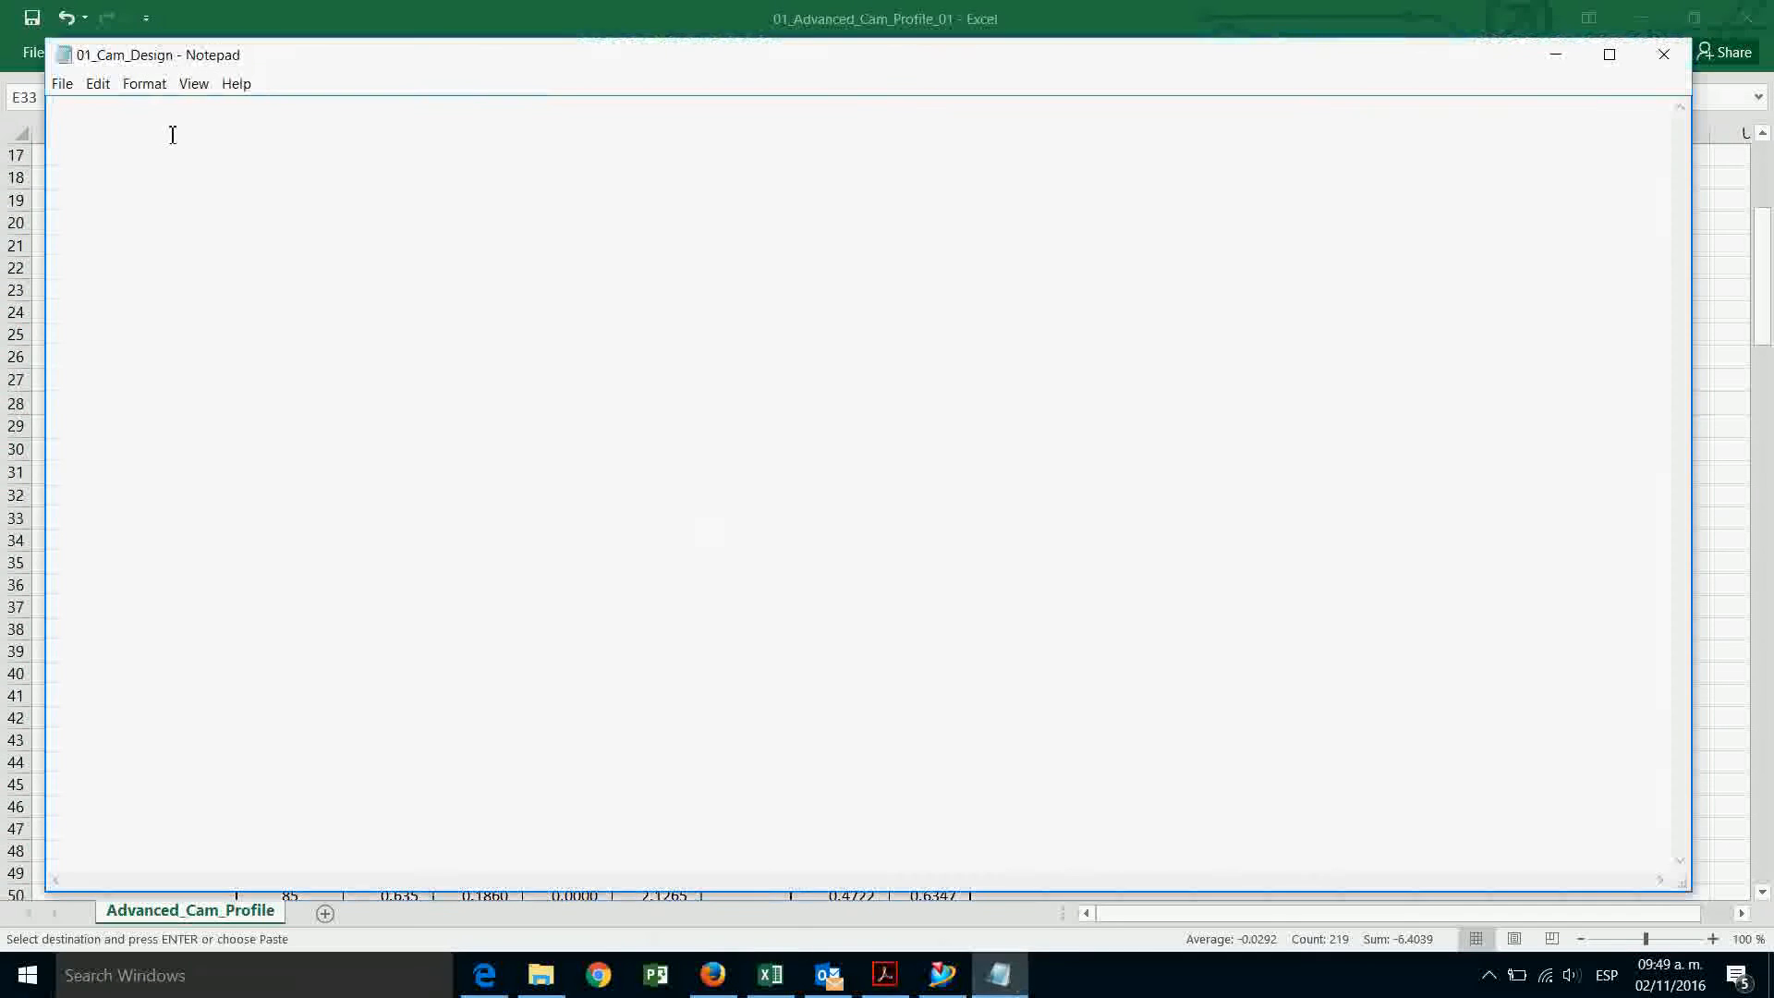
right_click(130, 123)
left_click(180, 196)
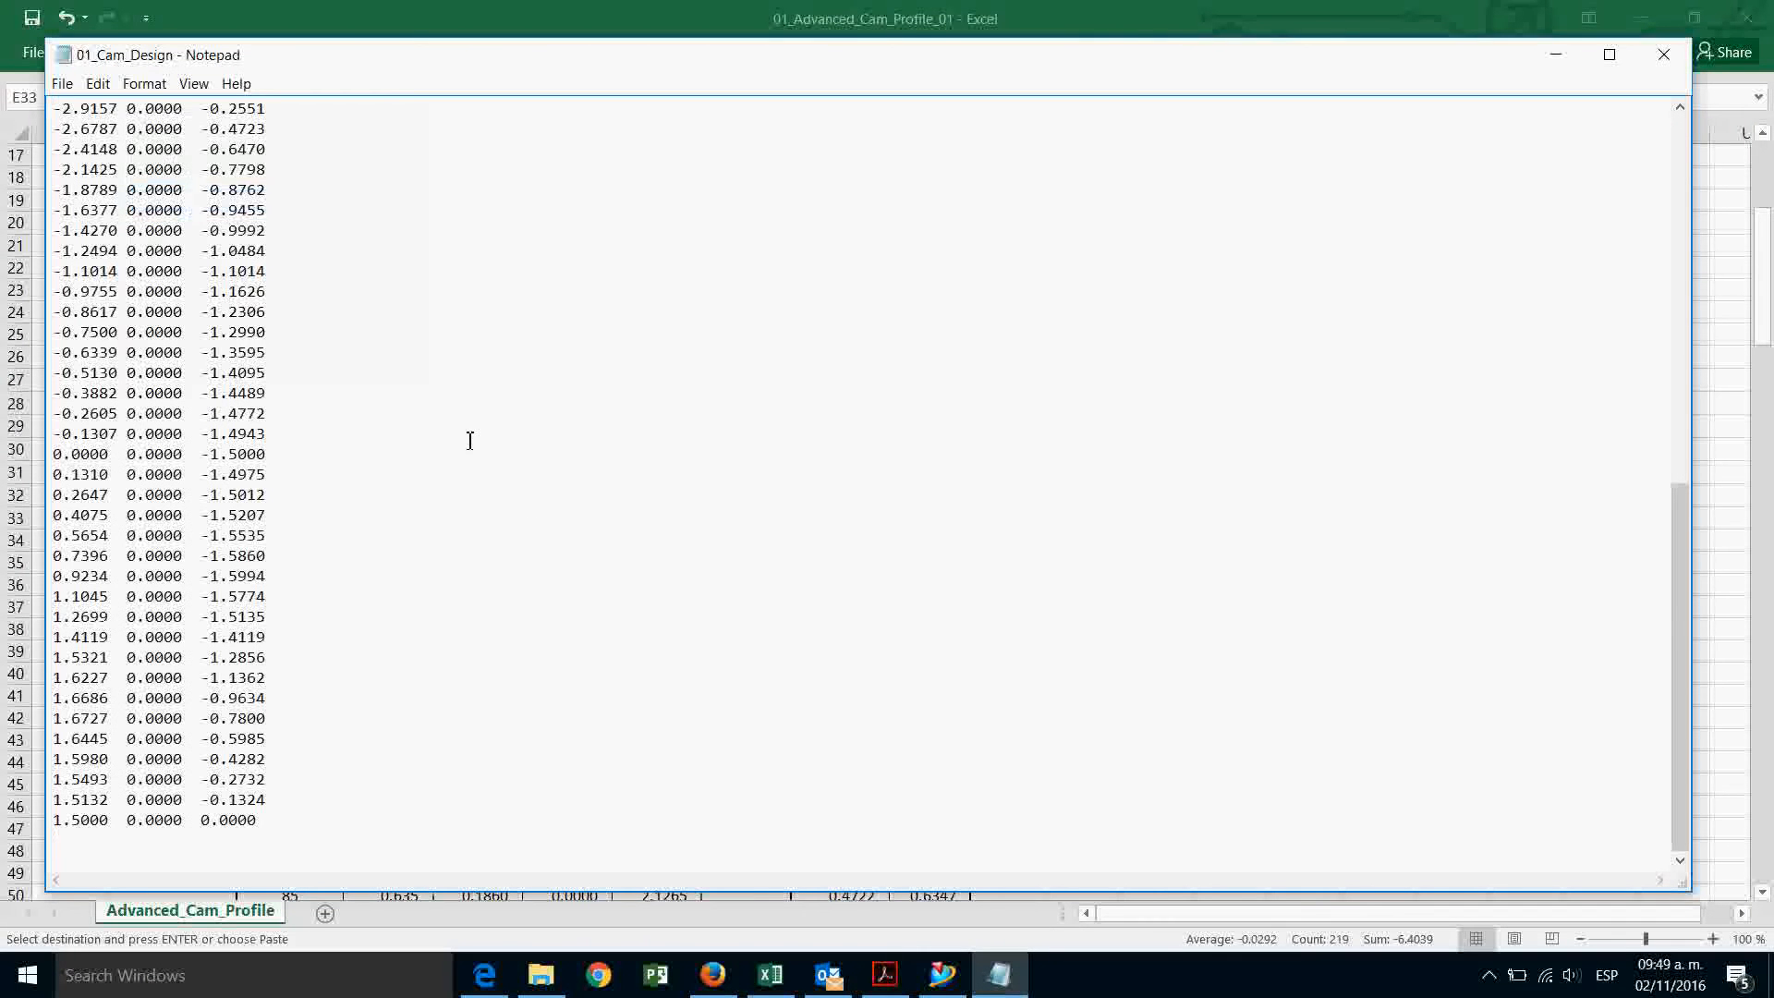
key("BackSpace")
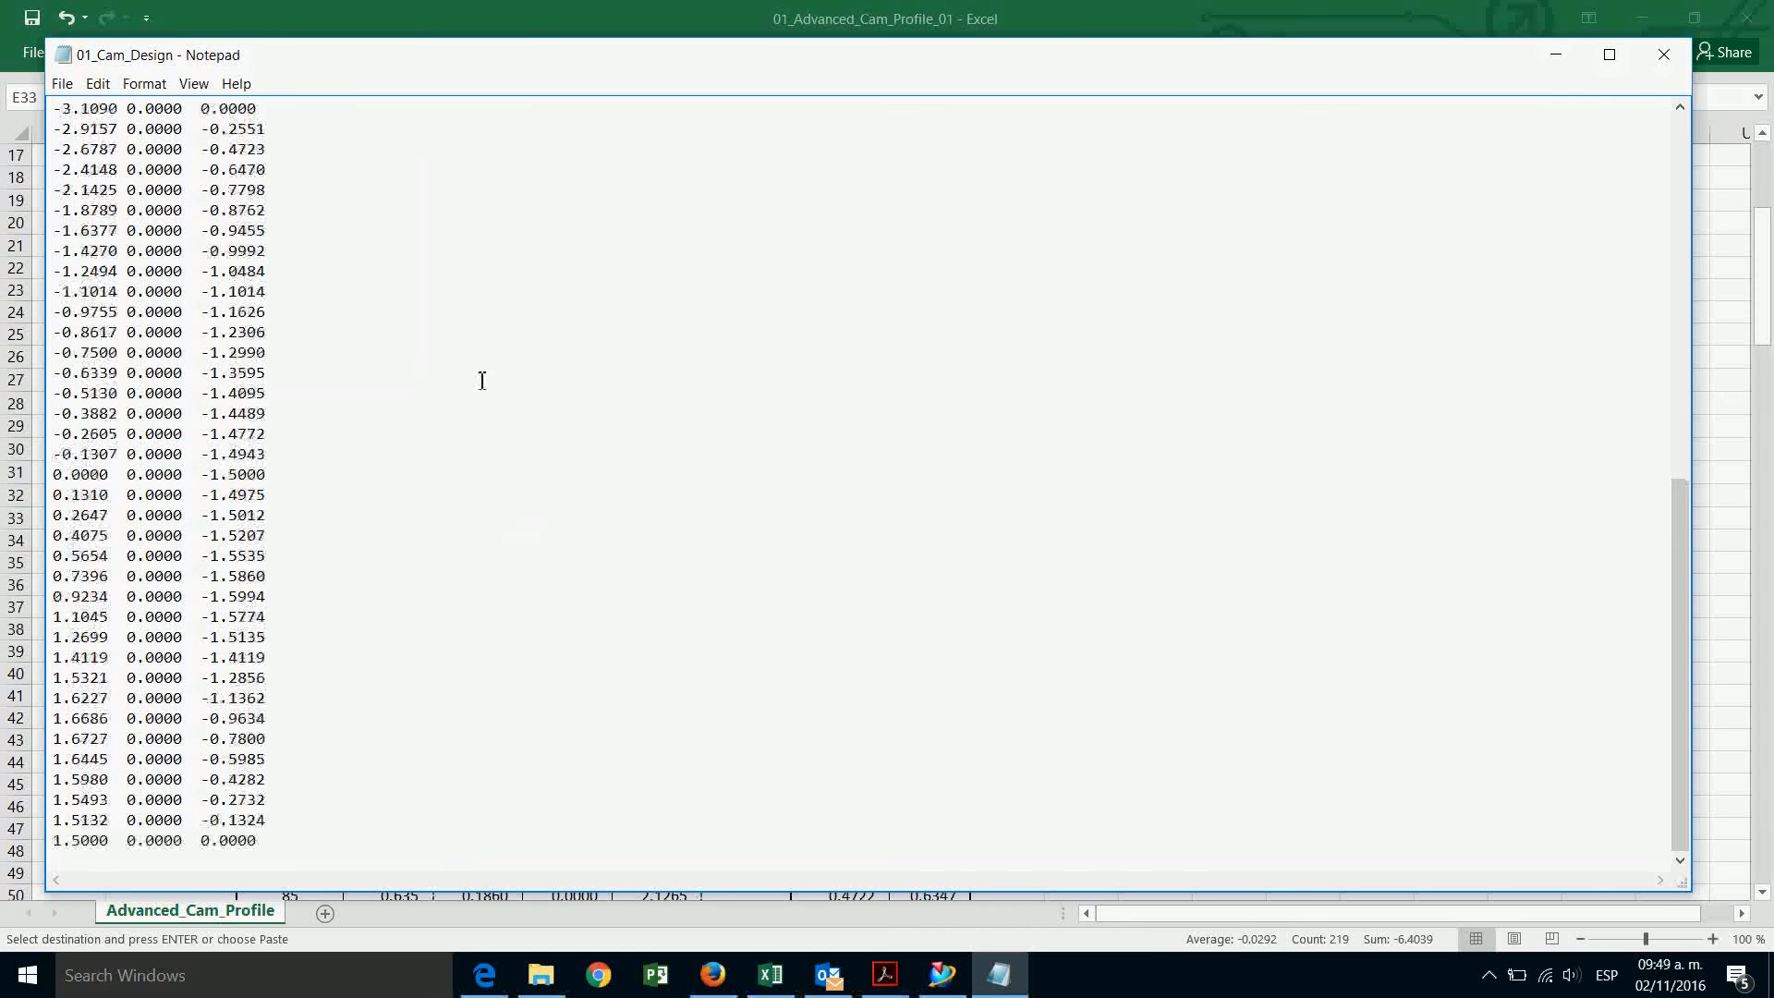
Save the coordinate text as 01_Cam_Design.dat in the 52_Cam_Design folder and close the file.
left_click(62, 84)
left_click(92, 154)
left_click(65, 85)
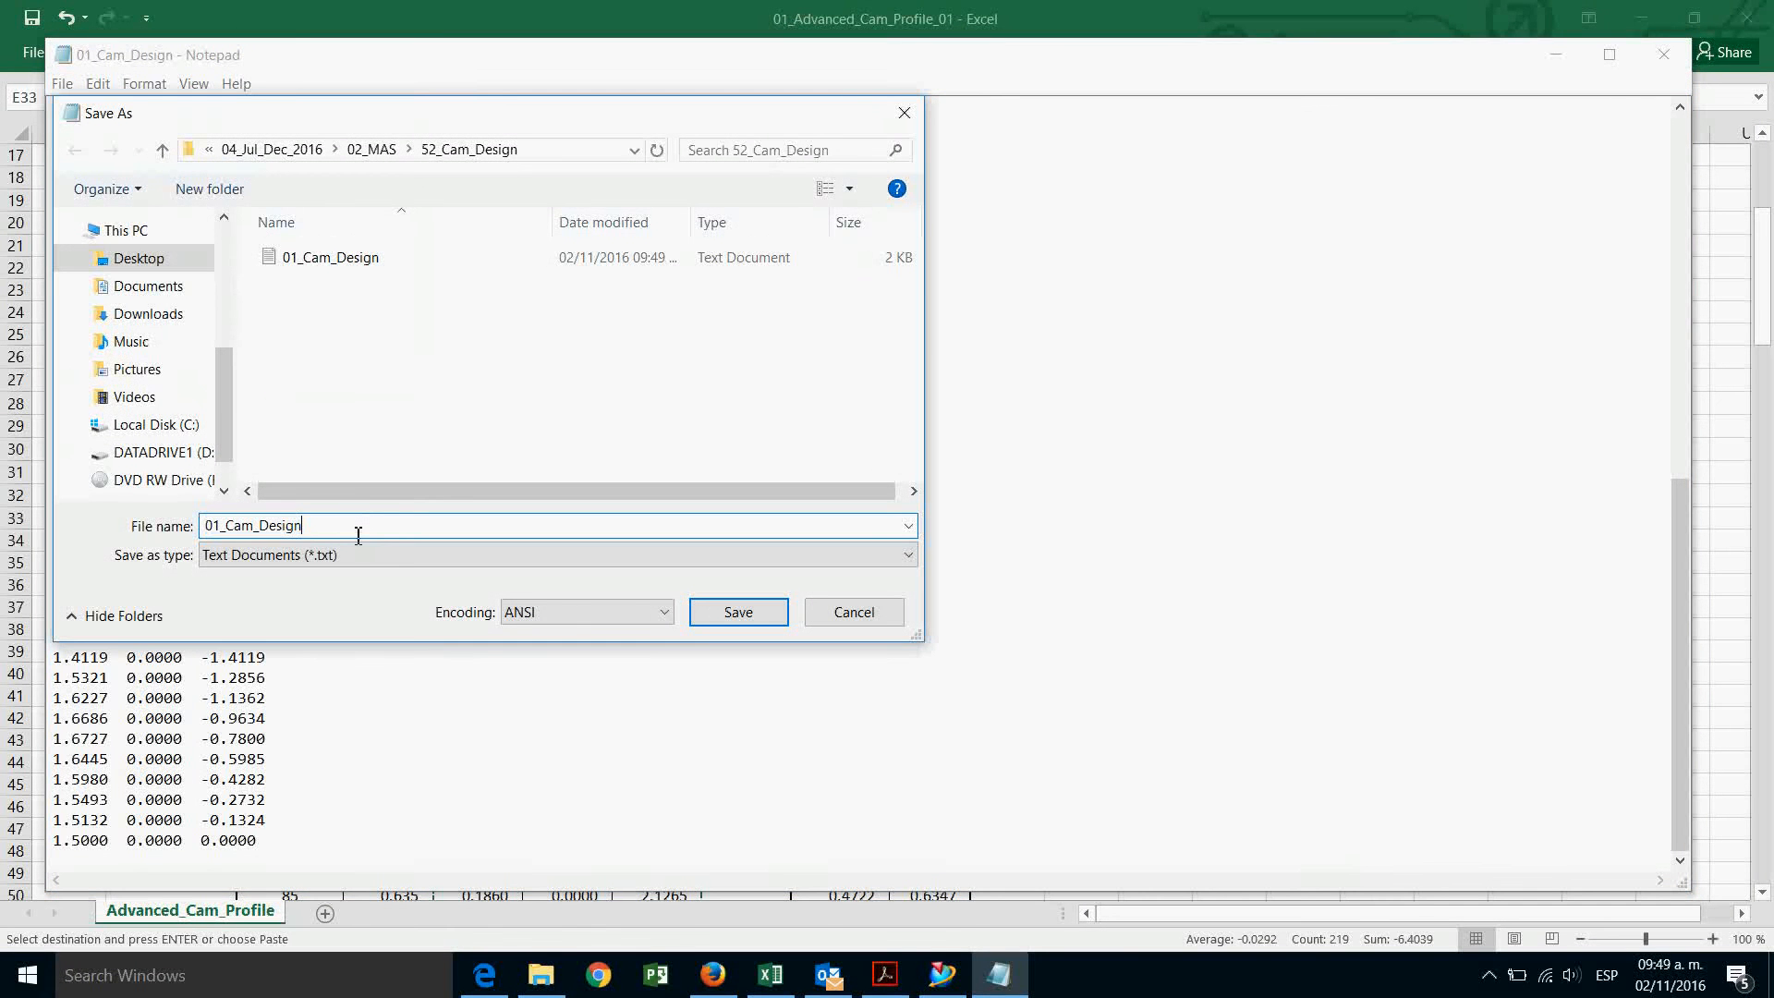
type(".dat")
left_click(738, 613)
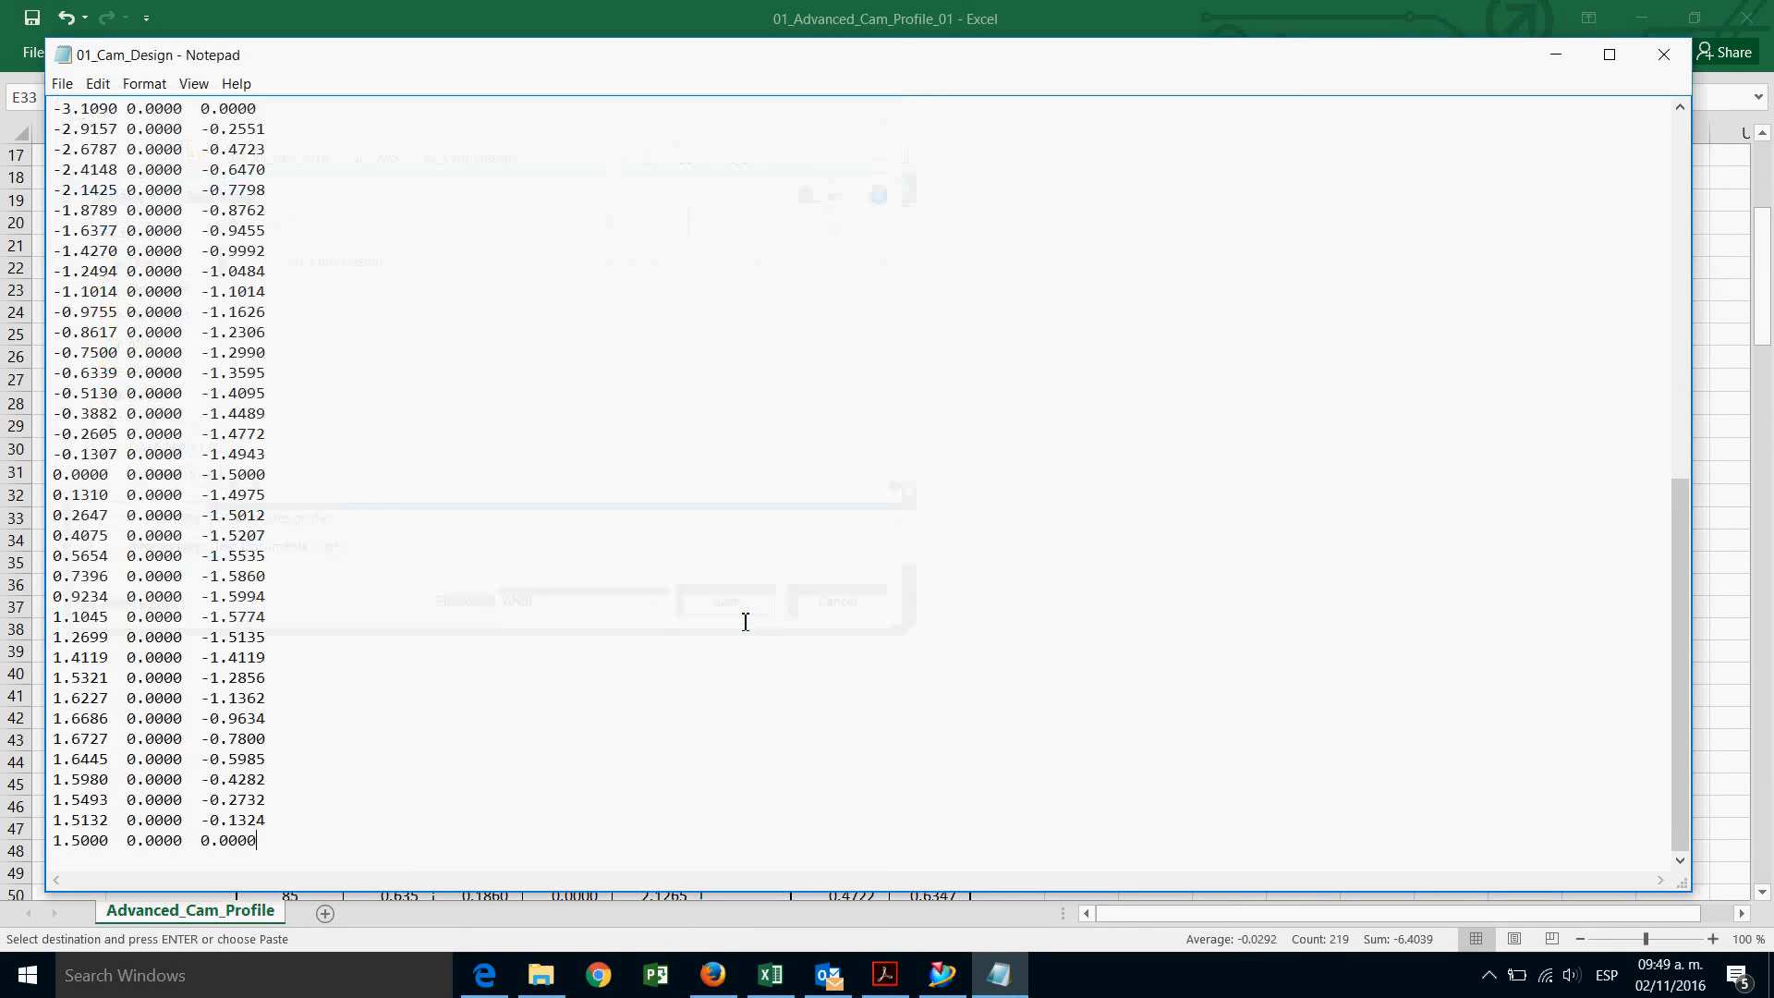
left_click(1664, 55)
Switch to NX and load the spline points from 01_Cam_Design.dat in the 52_Cam_Design folder inside 02_MAS.
left_click(958, 970)
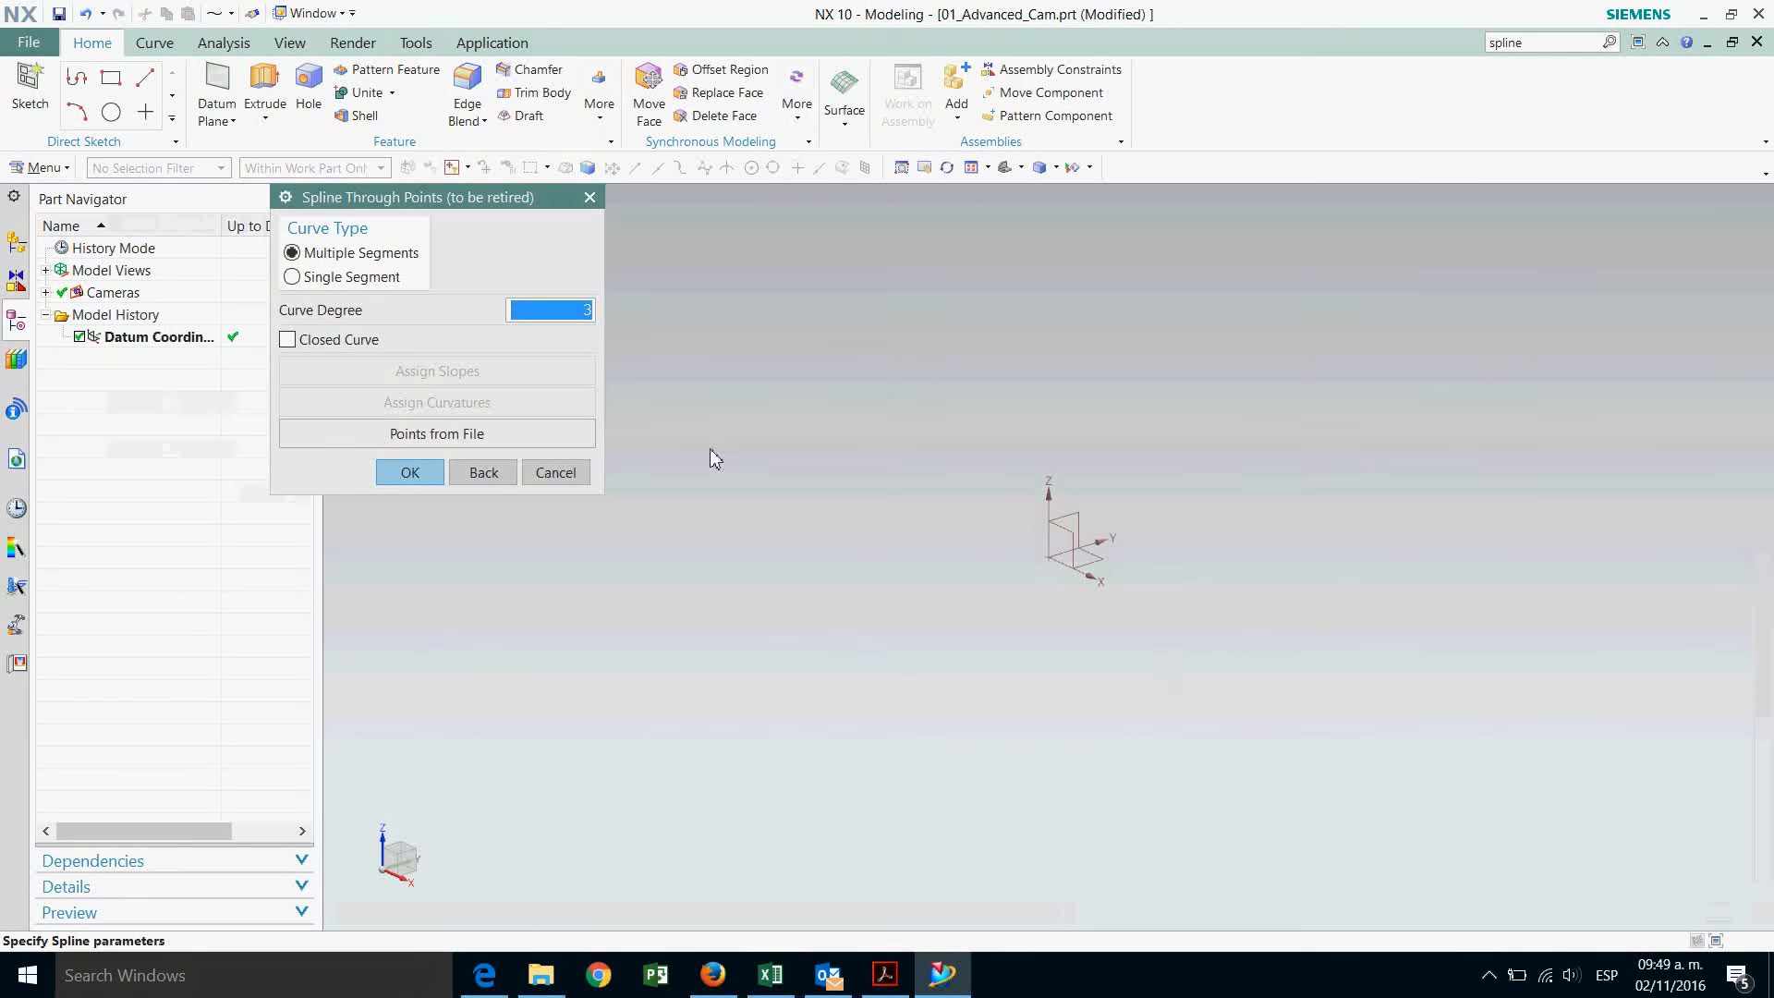
left_click(480, 438)
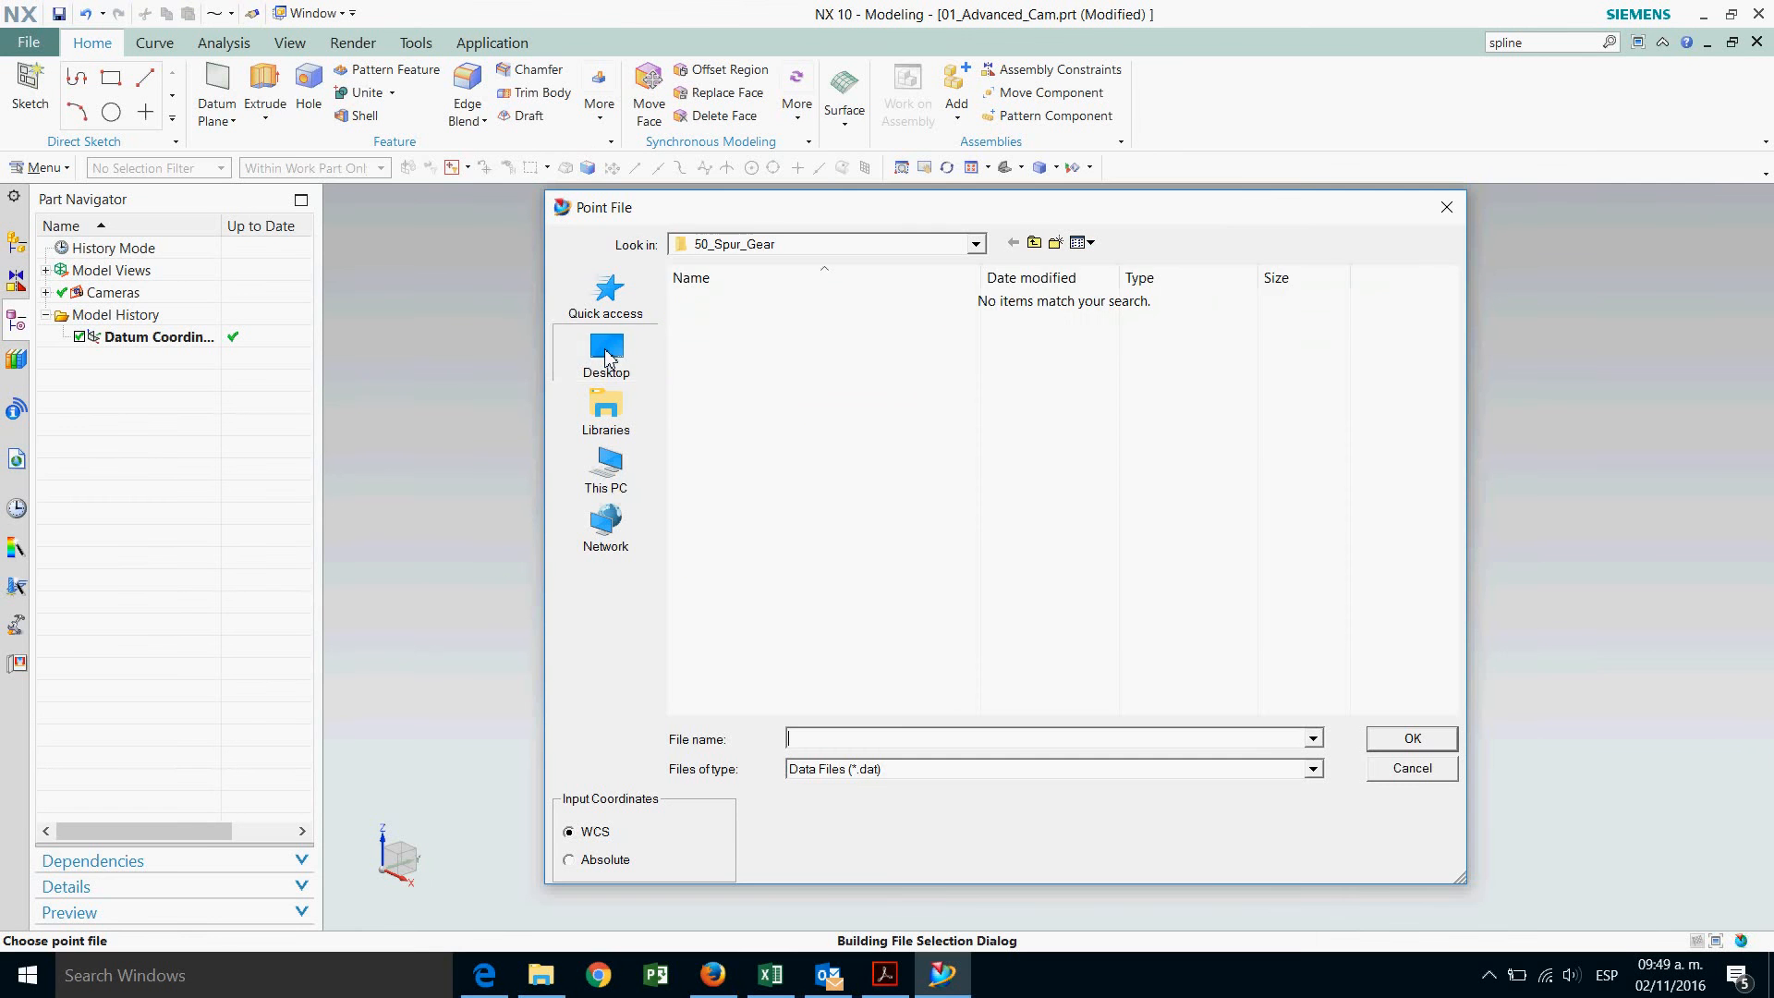
left_click(607, 356)
double_click(1253, 434)
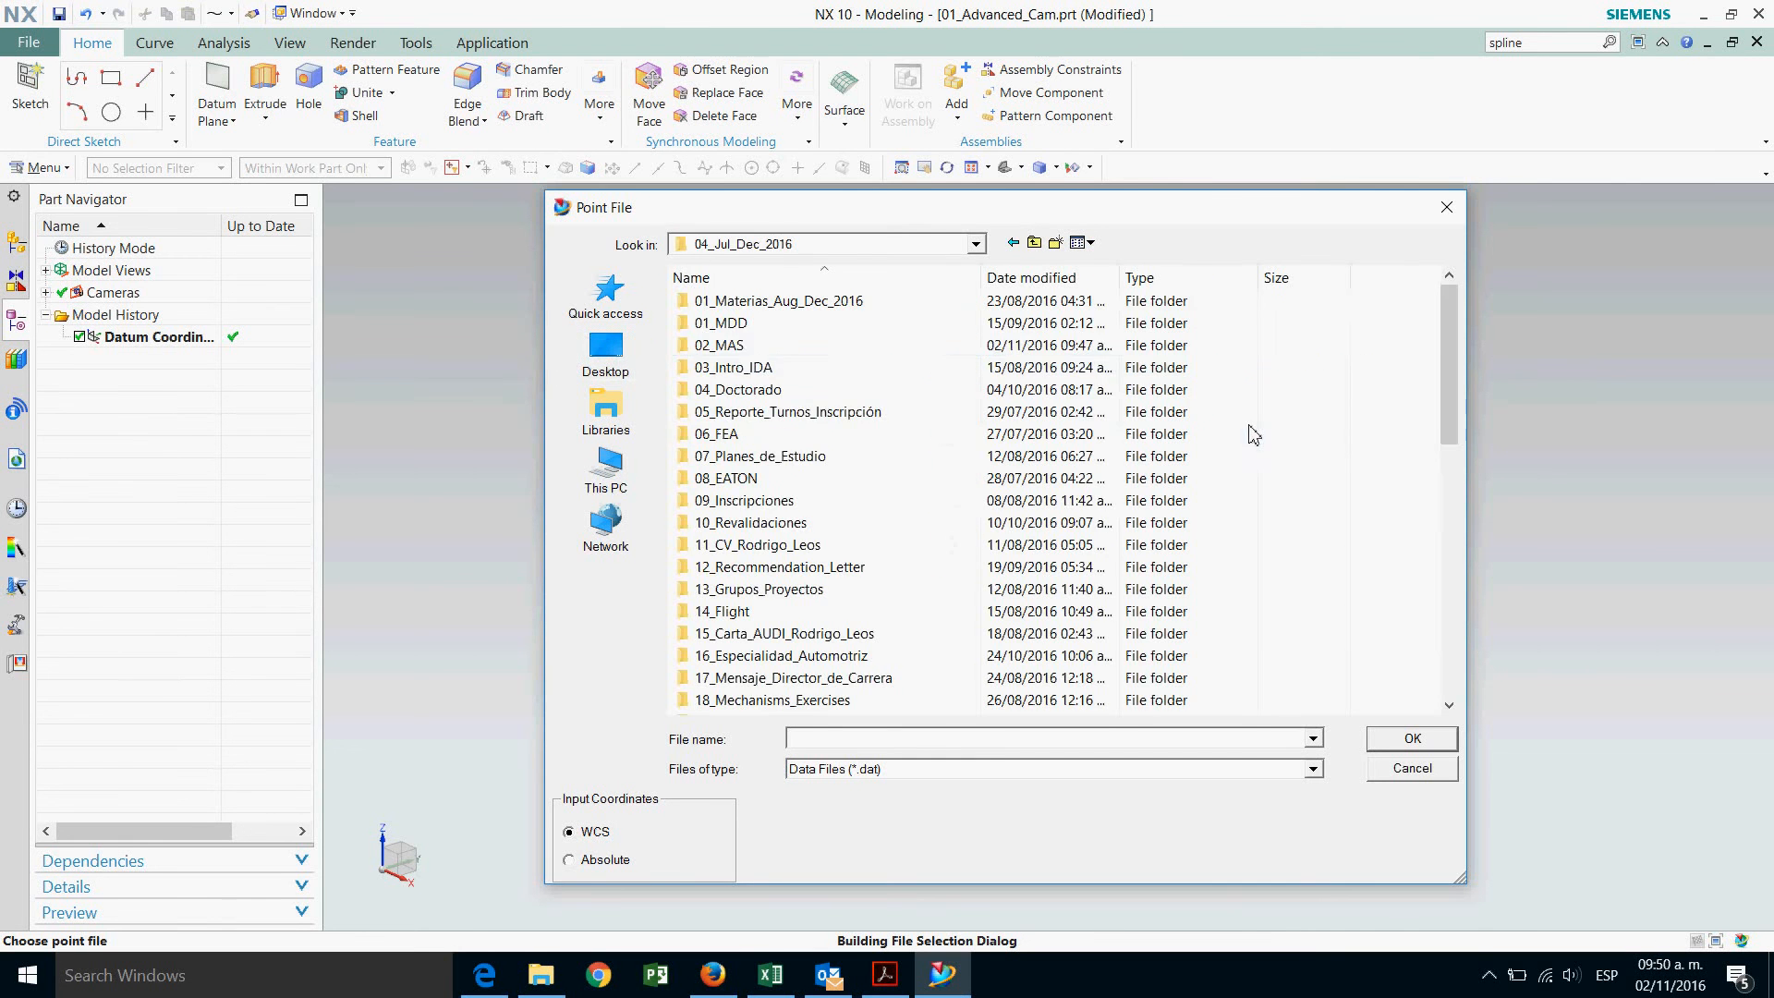
left_click(741, 354)
double_click(741, 354)
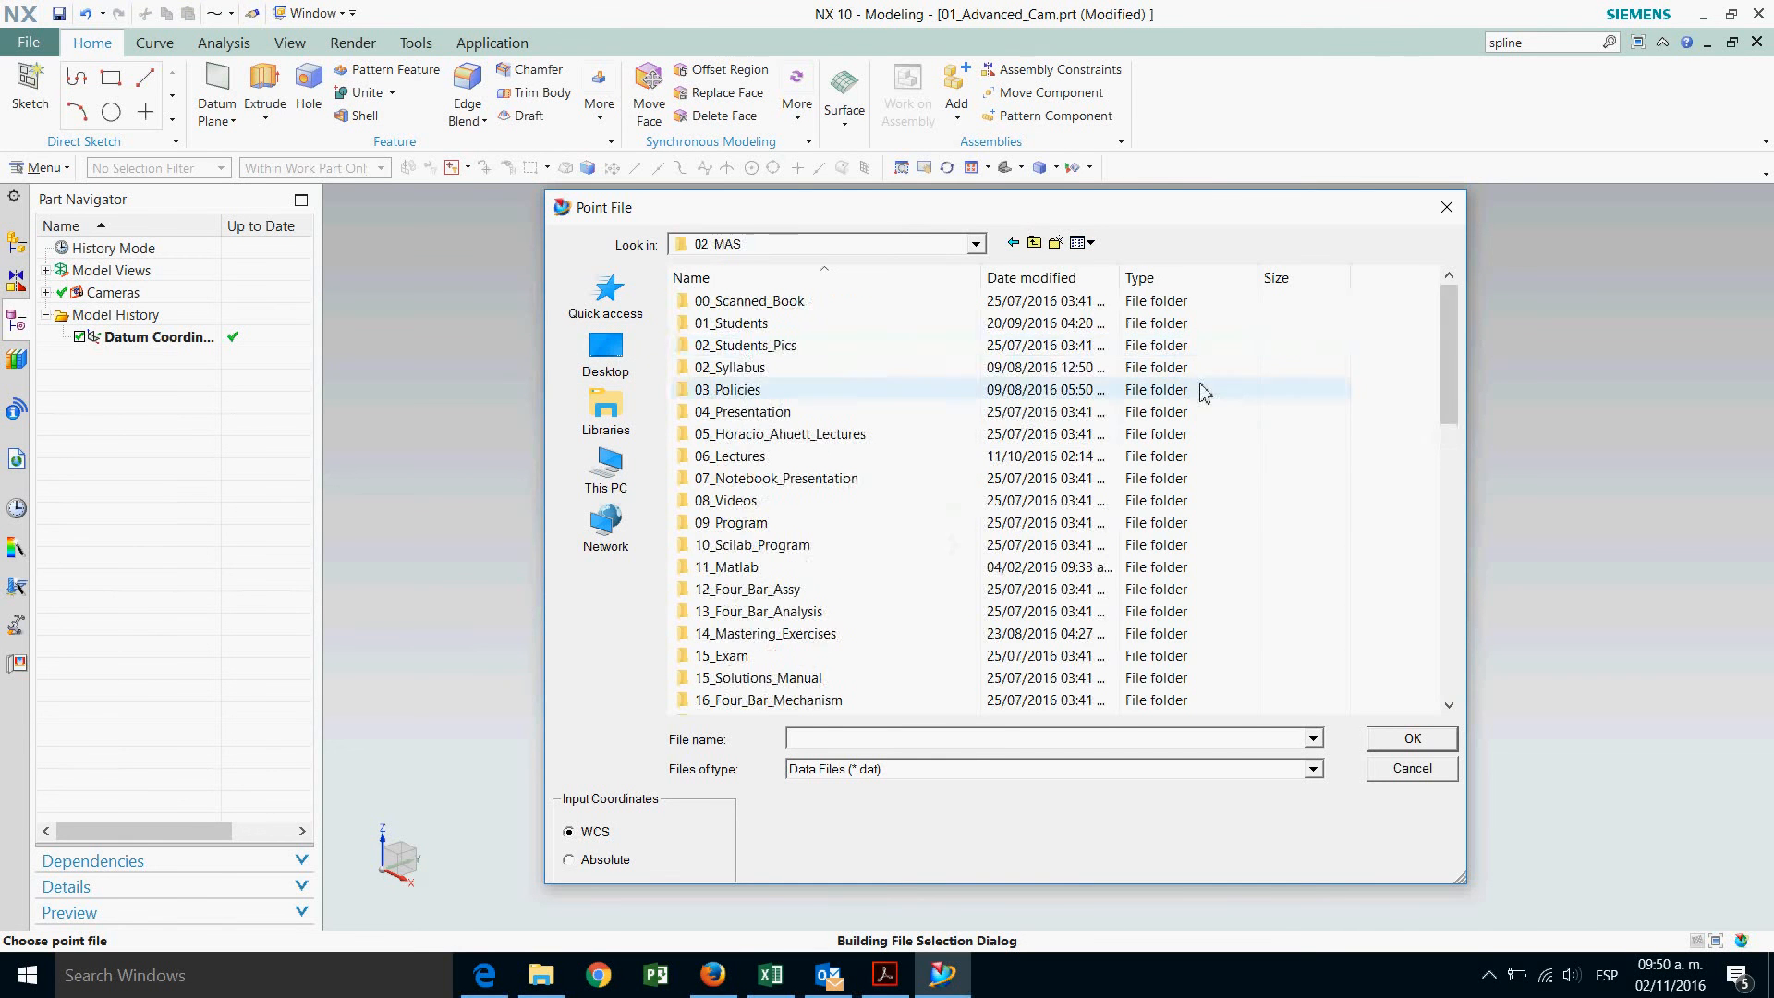
left_click_drag(1452, 317, 1455, 621)
double_click(776, 678)
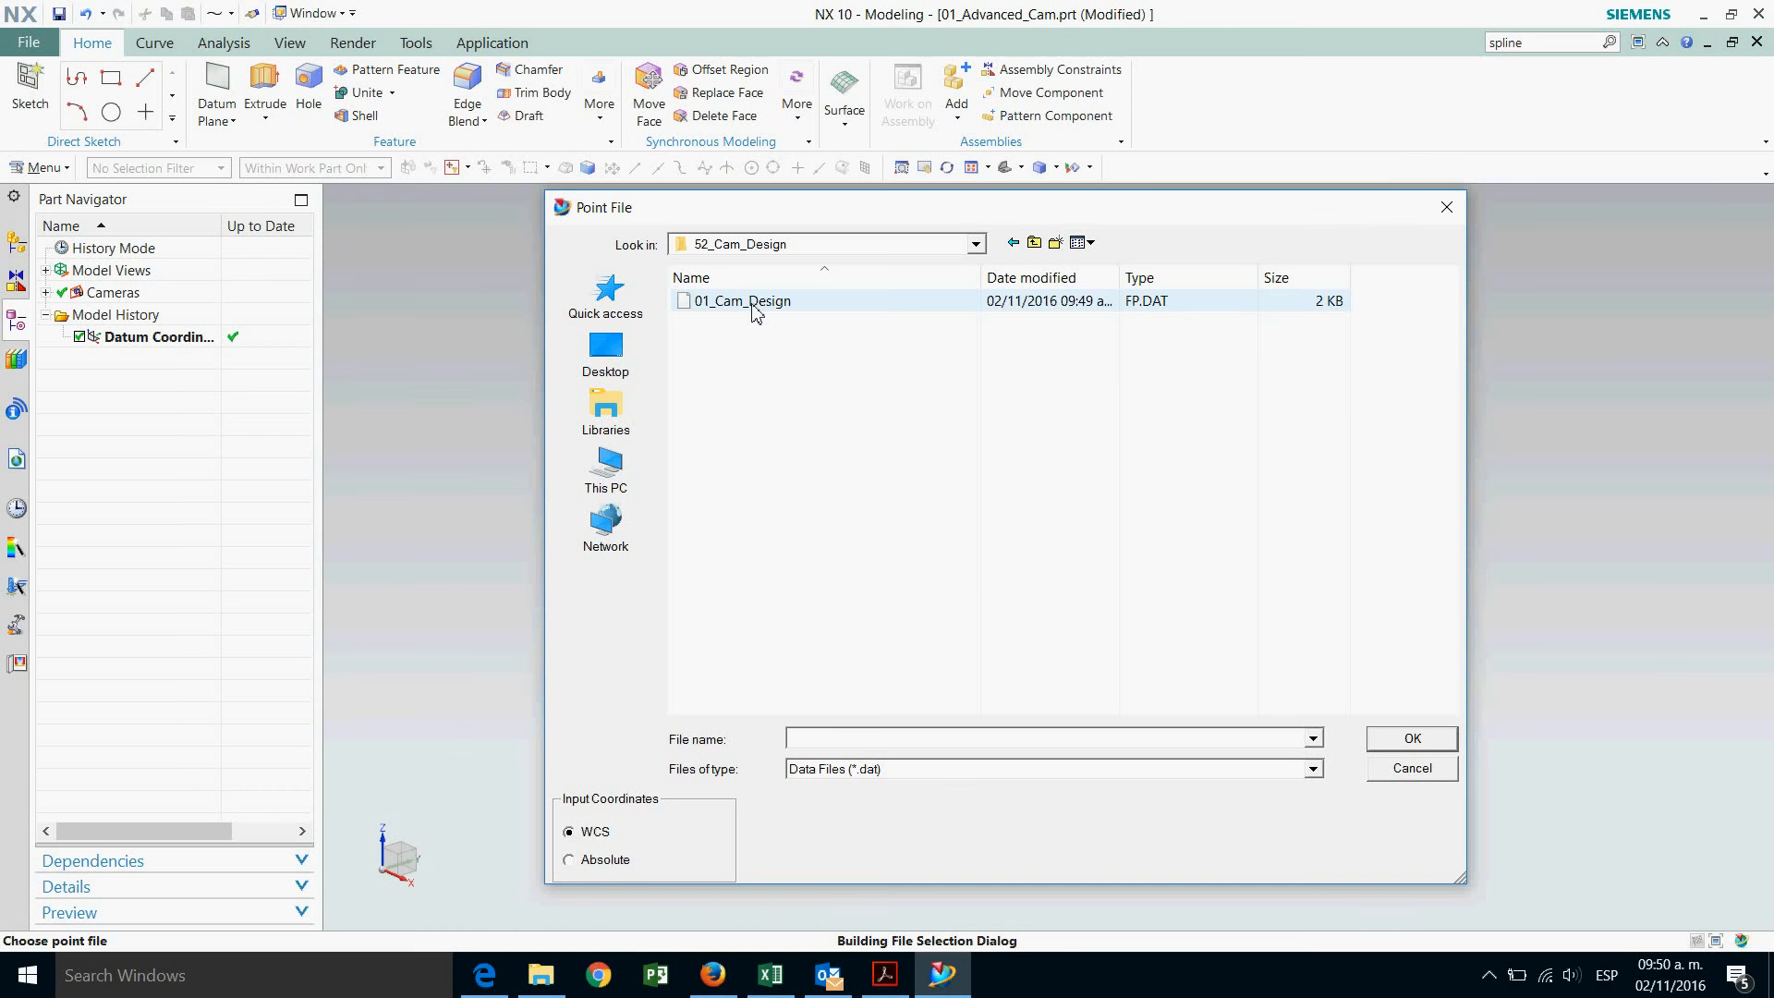
double_click(752, 305)
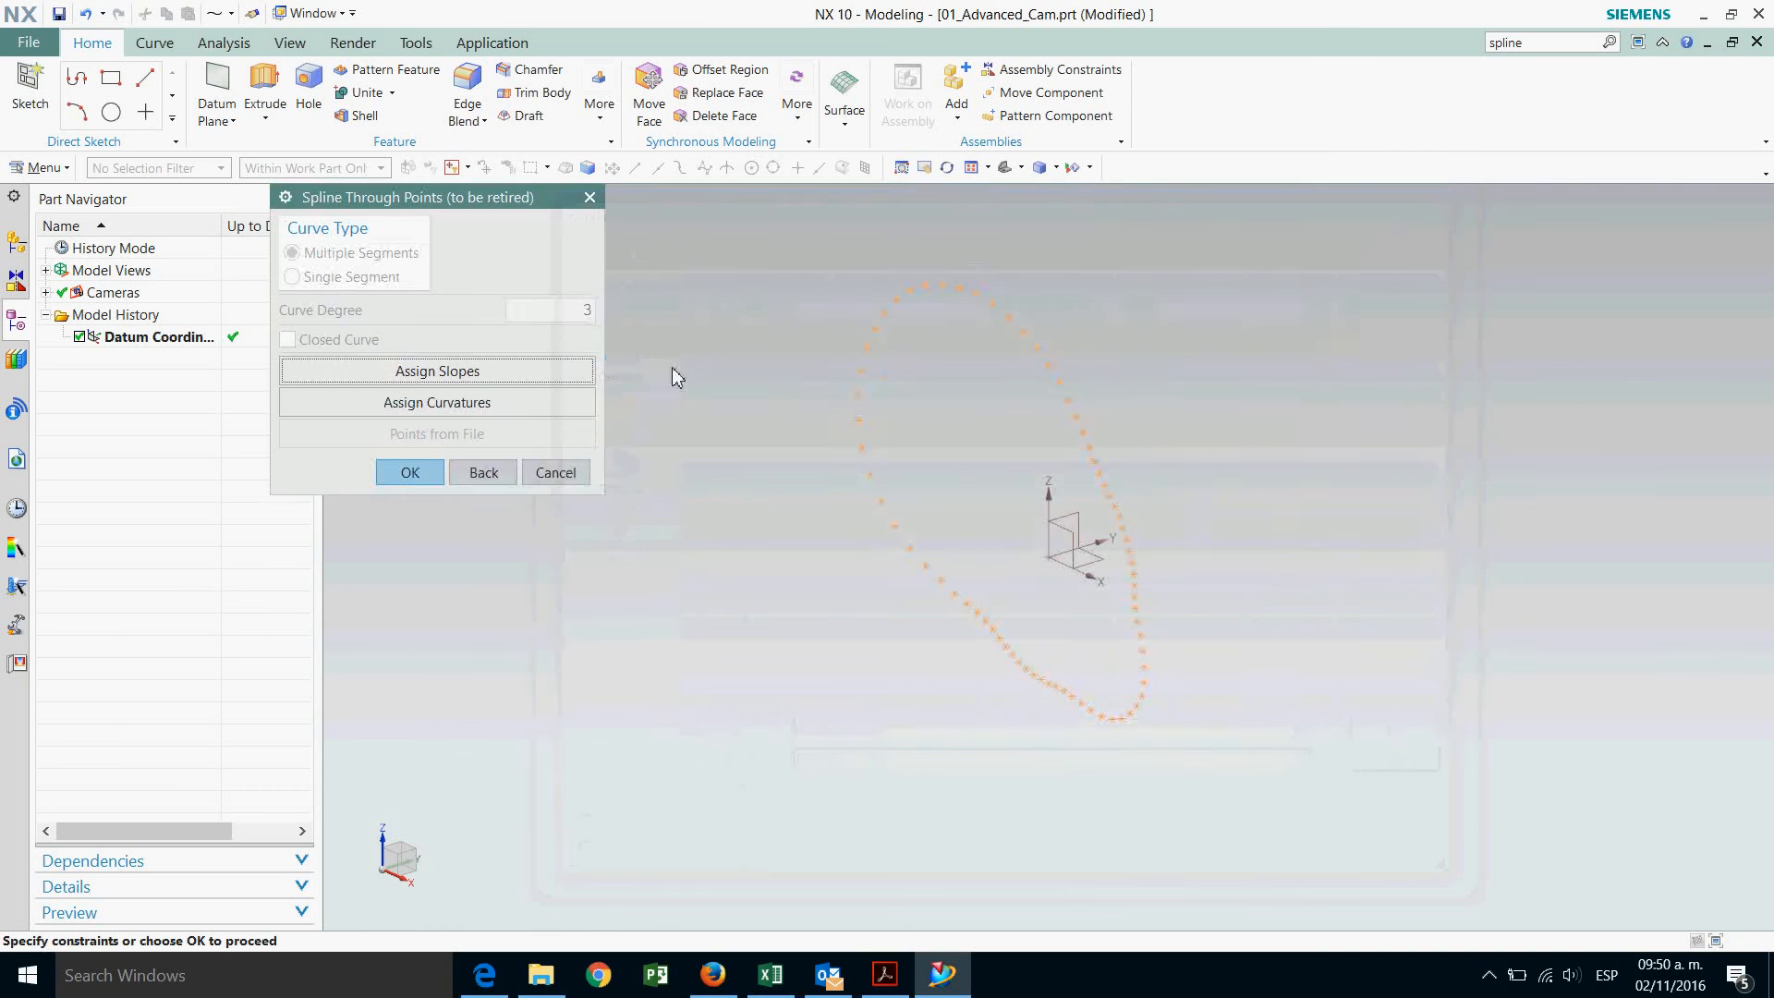
Create the multiple-segment, degree 3 spline through the loaded points and close the spline command.
left_click(400, 474)
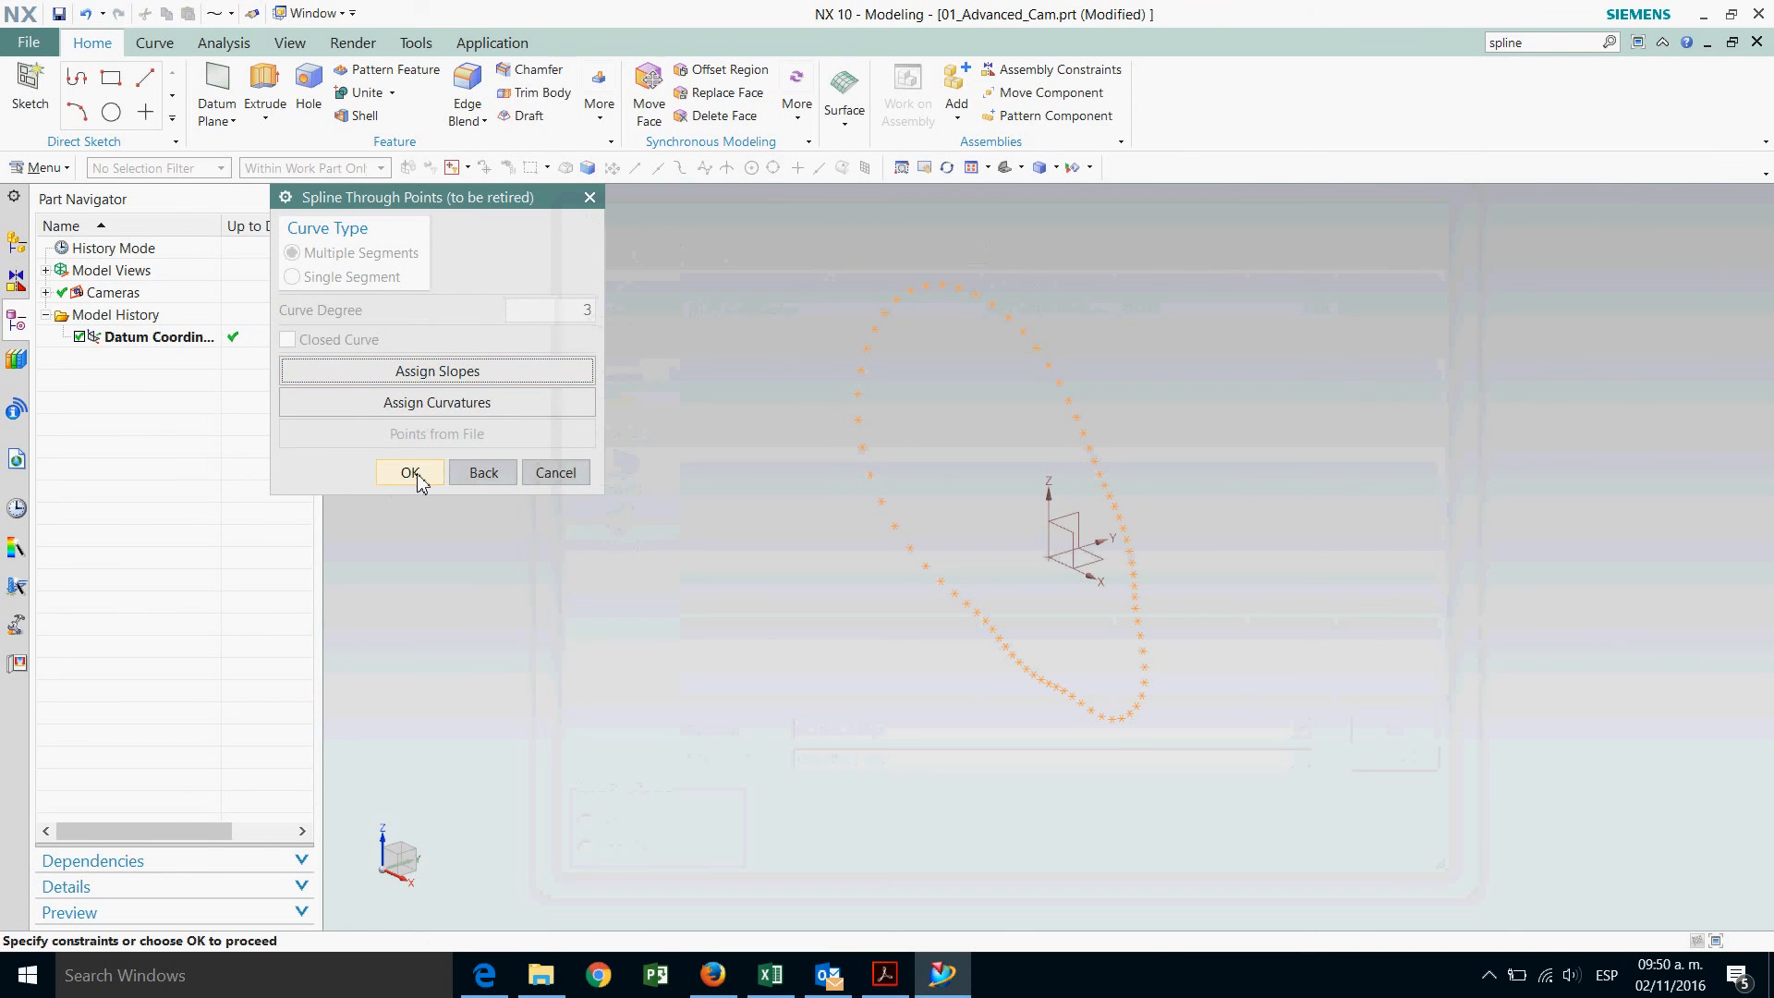
left_click(413, 475)
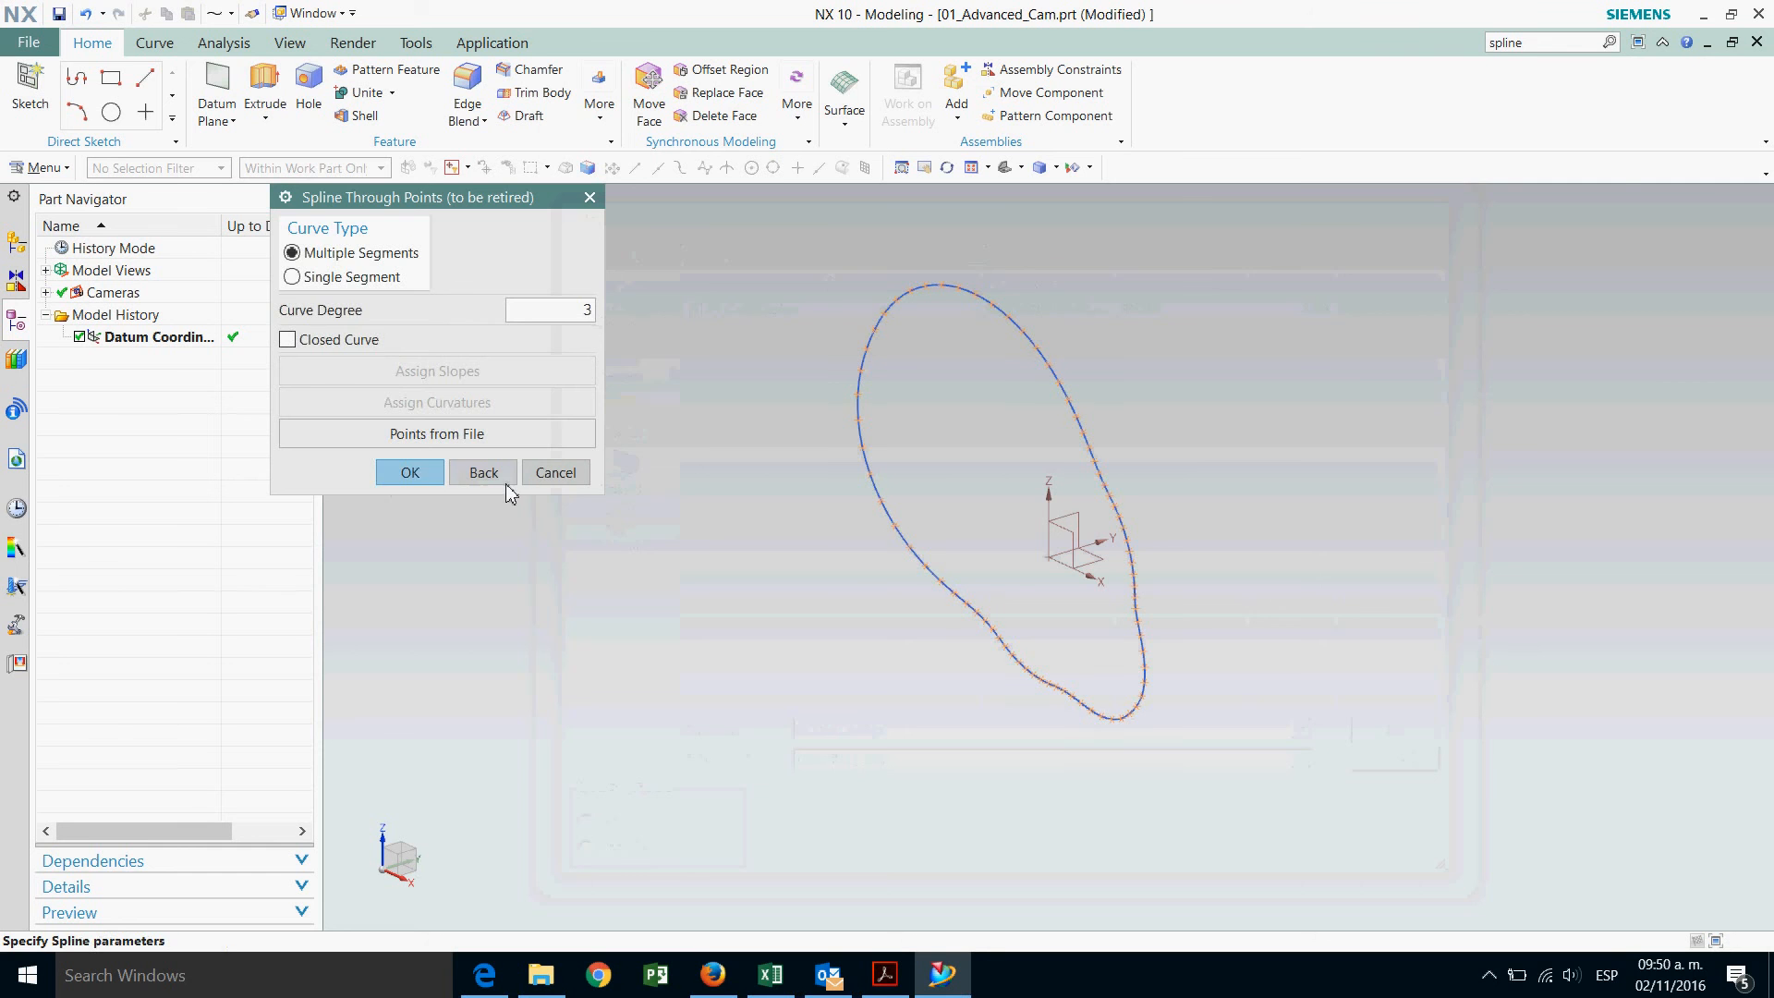
left_click(431, 469)
left_click(557, 367)
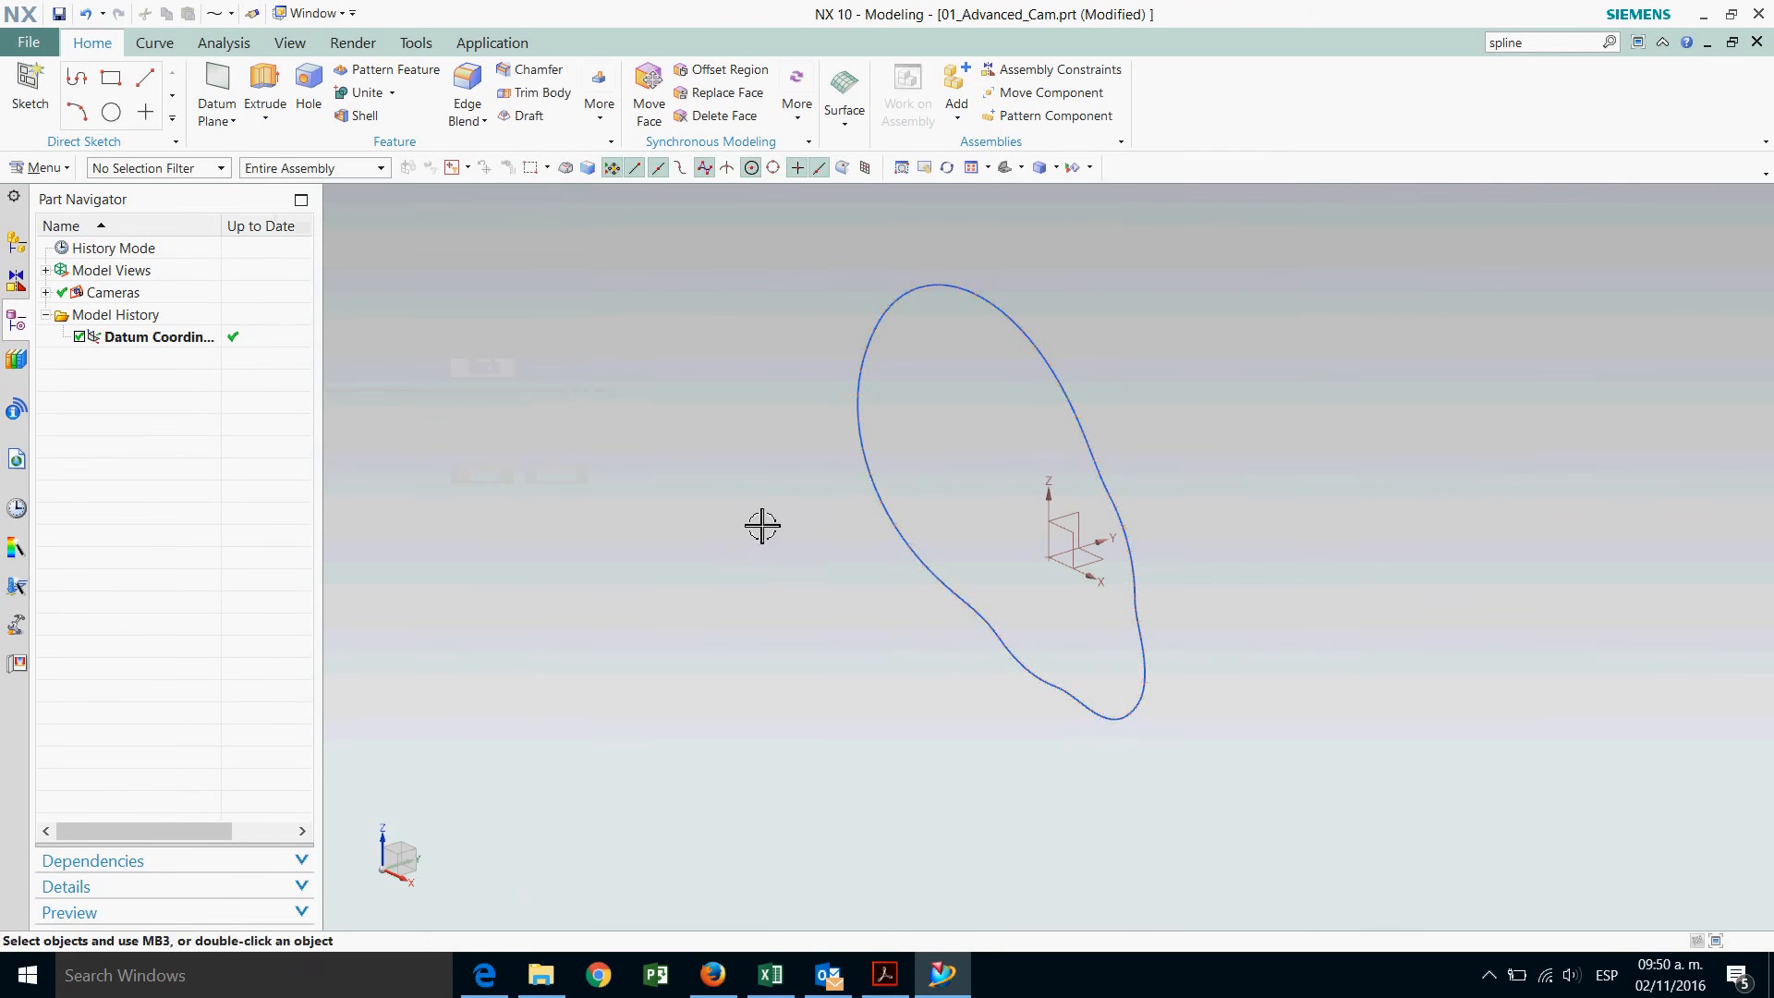
Start a sketch on the XZ plane of the datum coordinate system and turn off Continuous Auto Dimensioning.
middle_click_drag(945, 648, 998, 625)
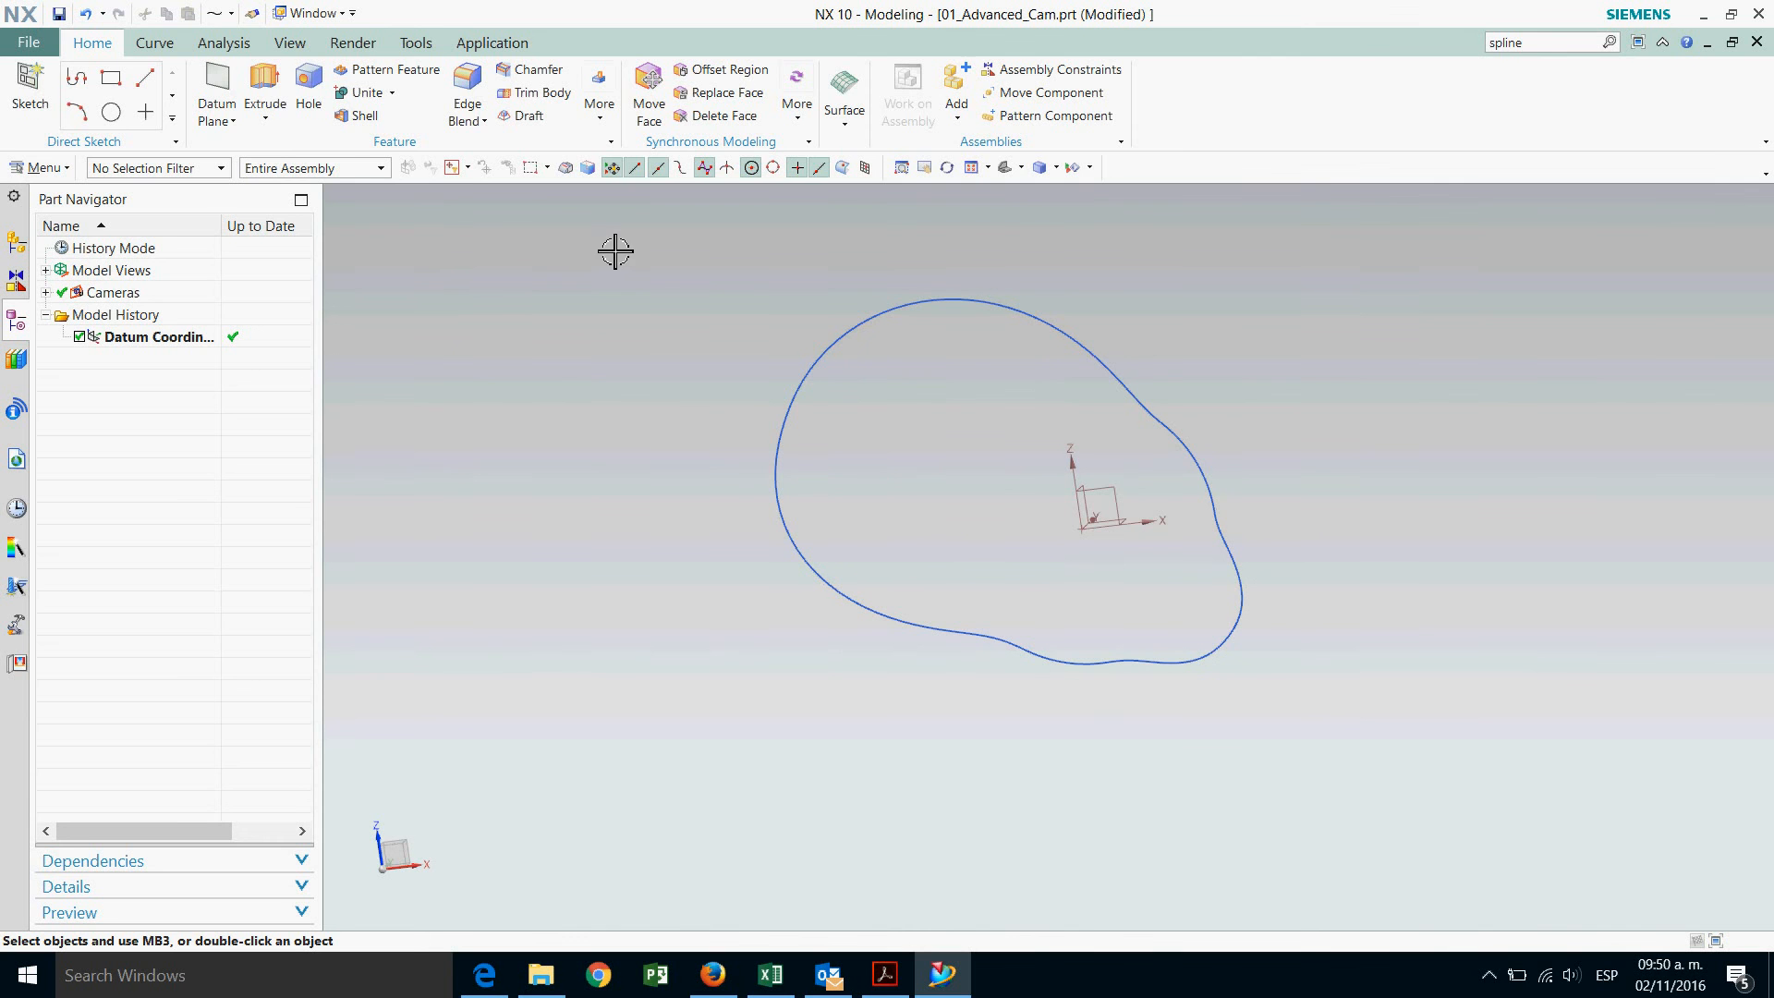
left_click(292, 47)
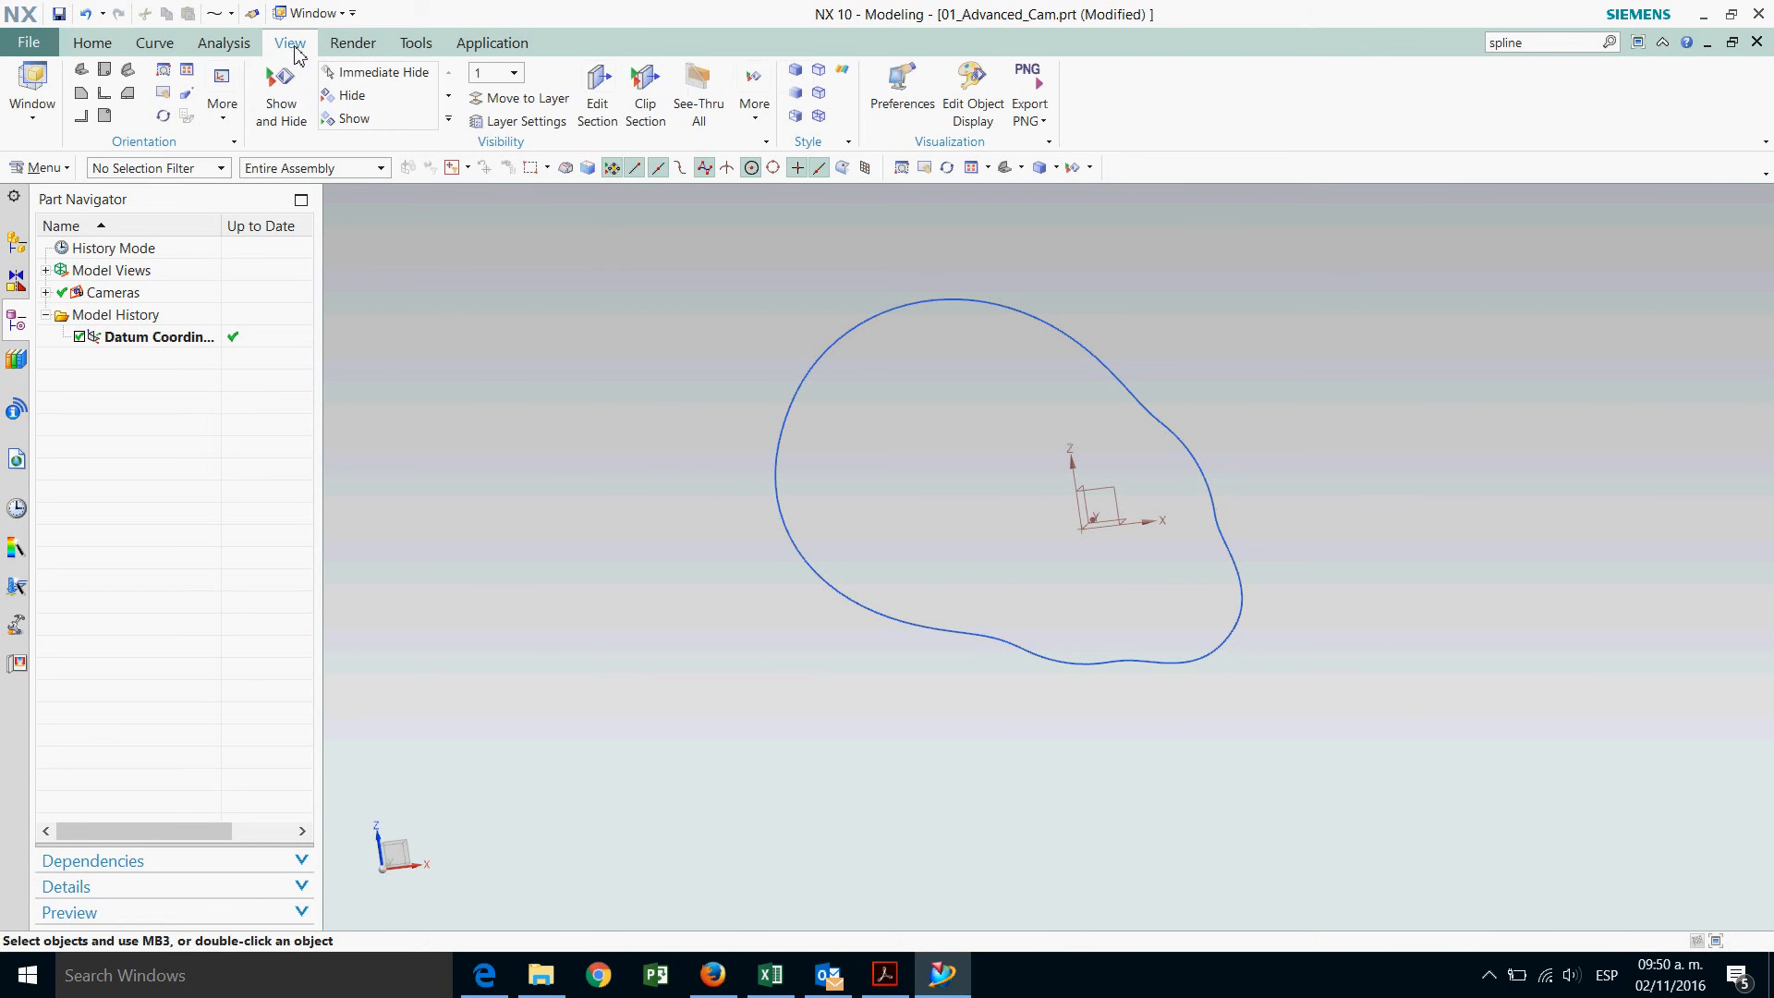
left_click(104, 96)
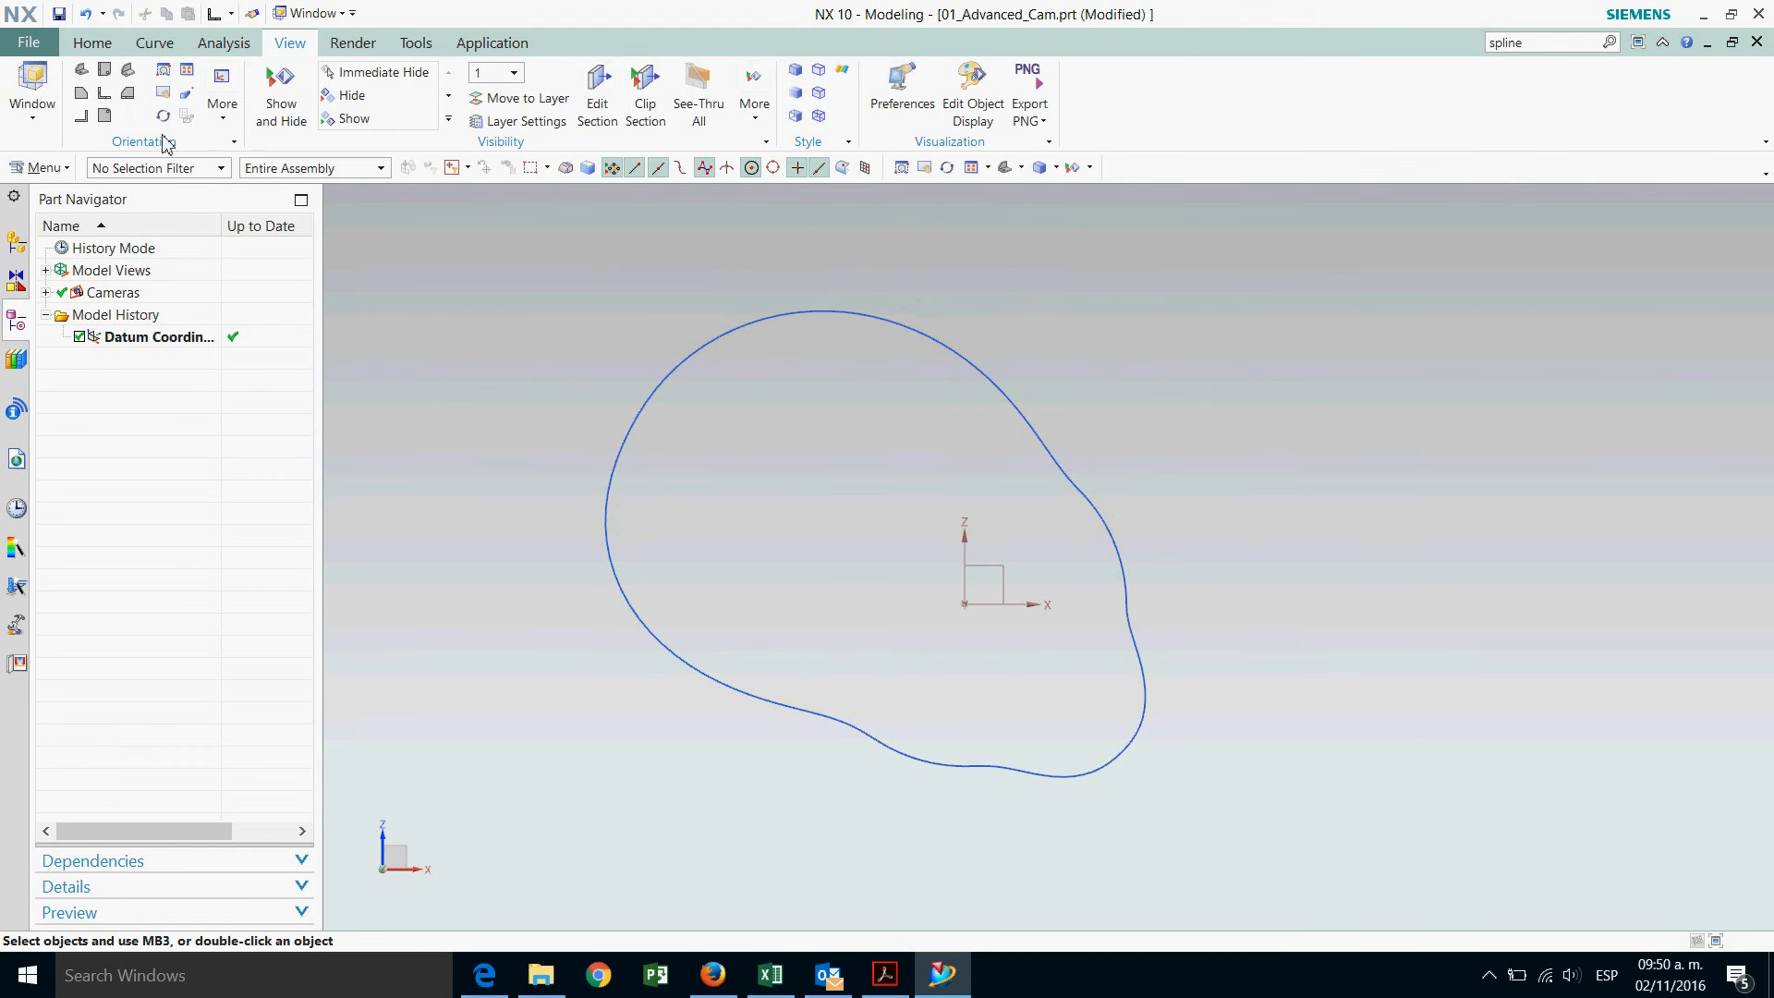
left_click(94, 46)
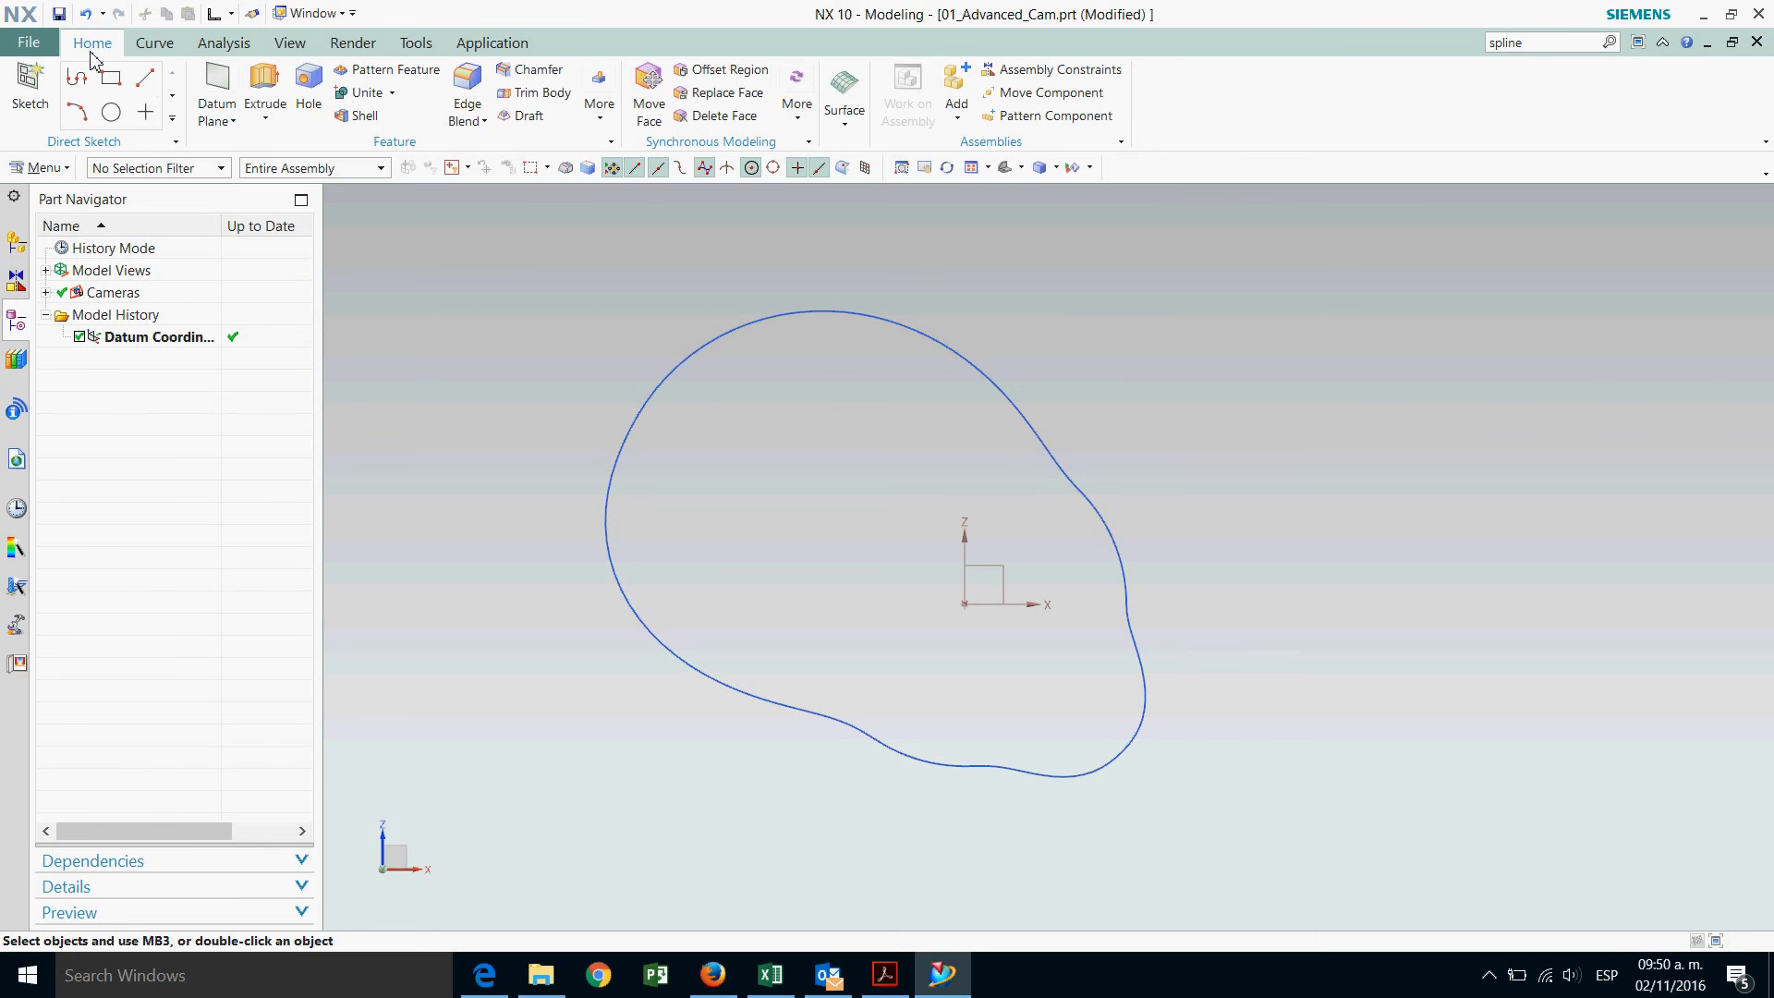
left_click(30, 98)
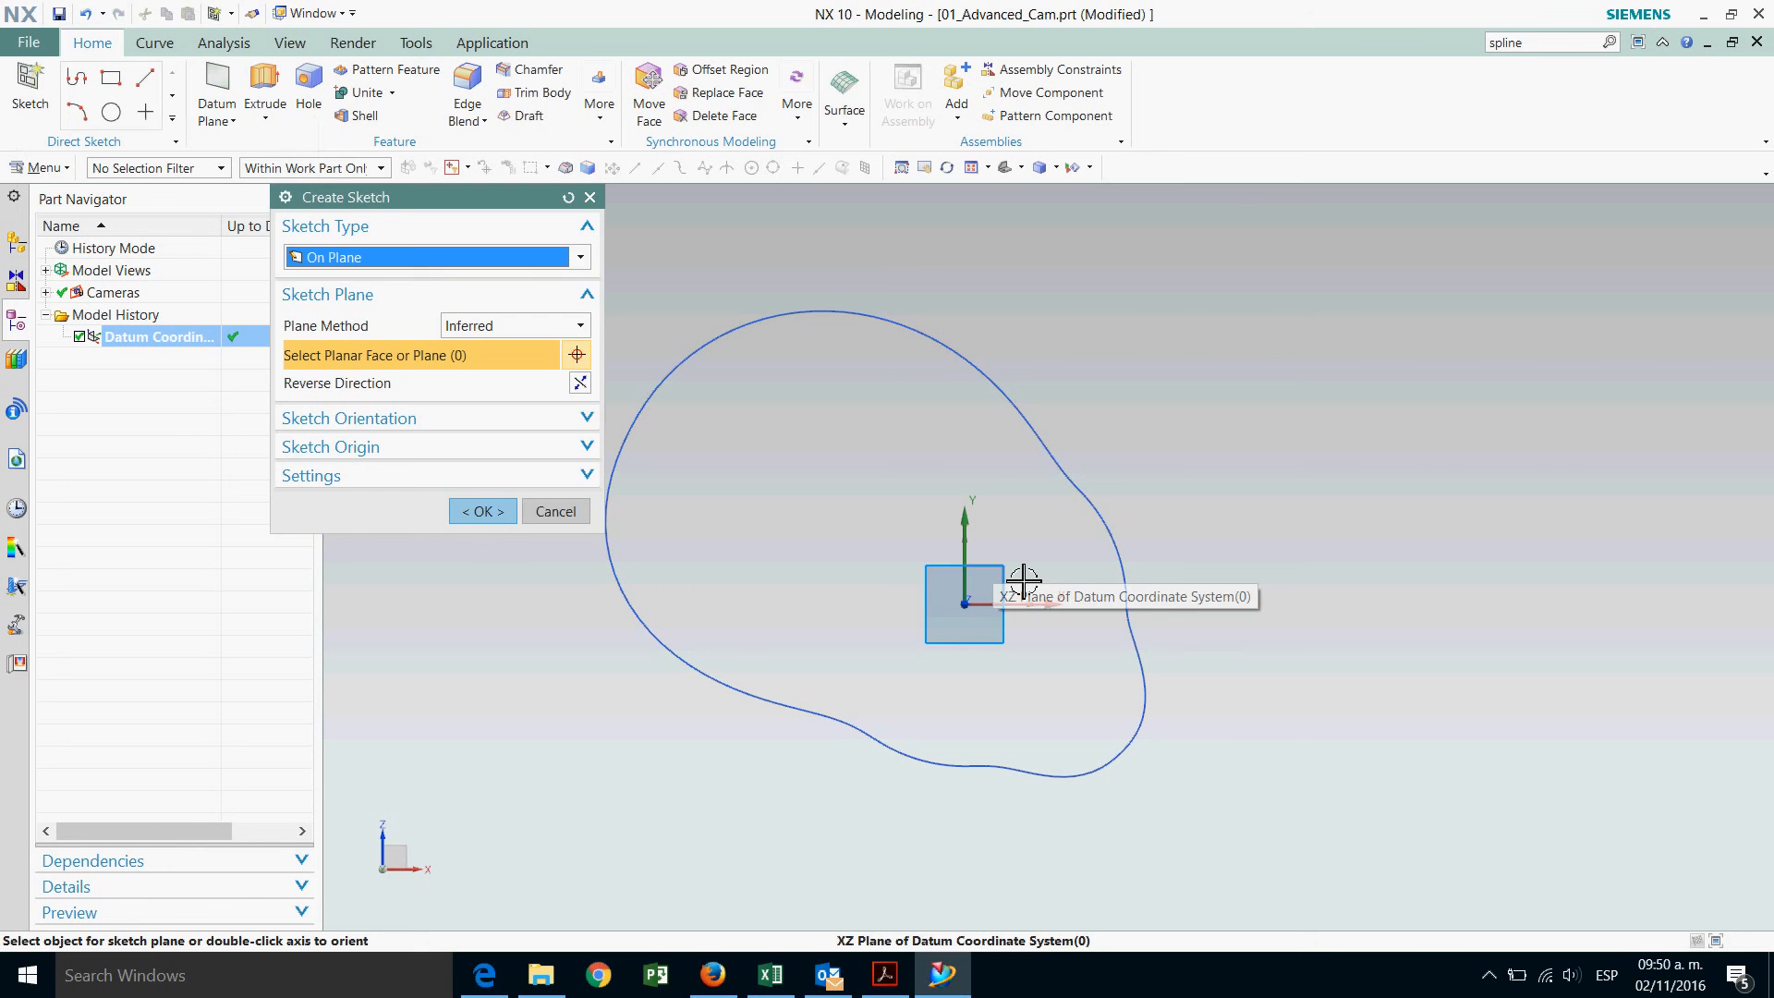
left_click(1023, 582)
left_click(502, 517)
left_click(505, 111)
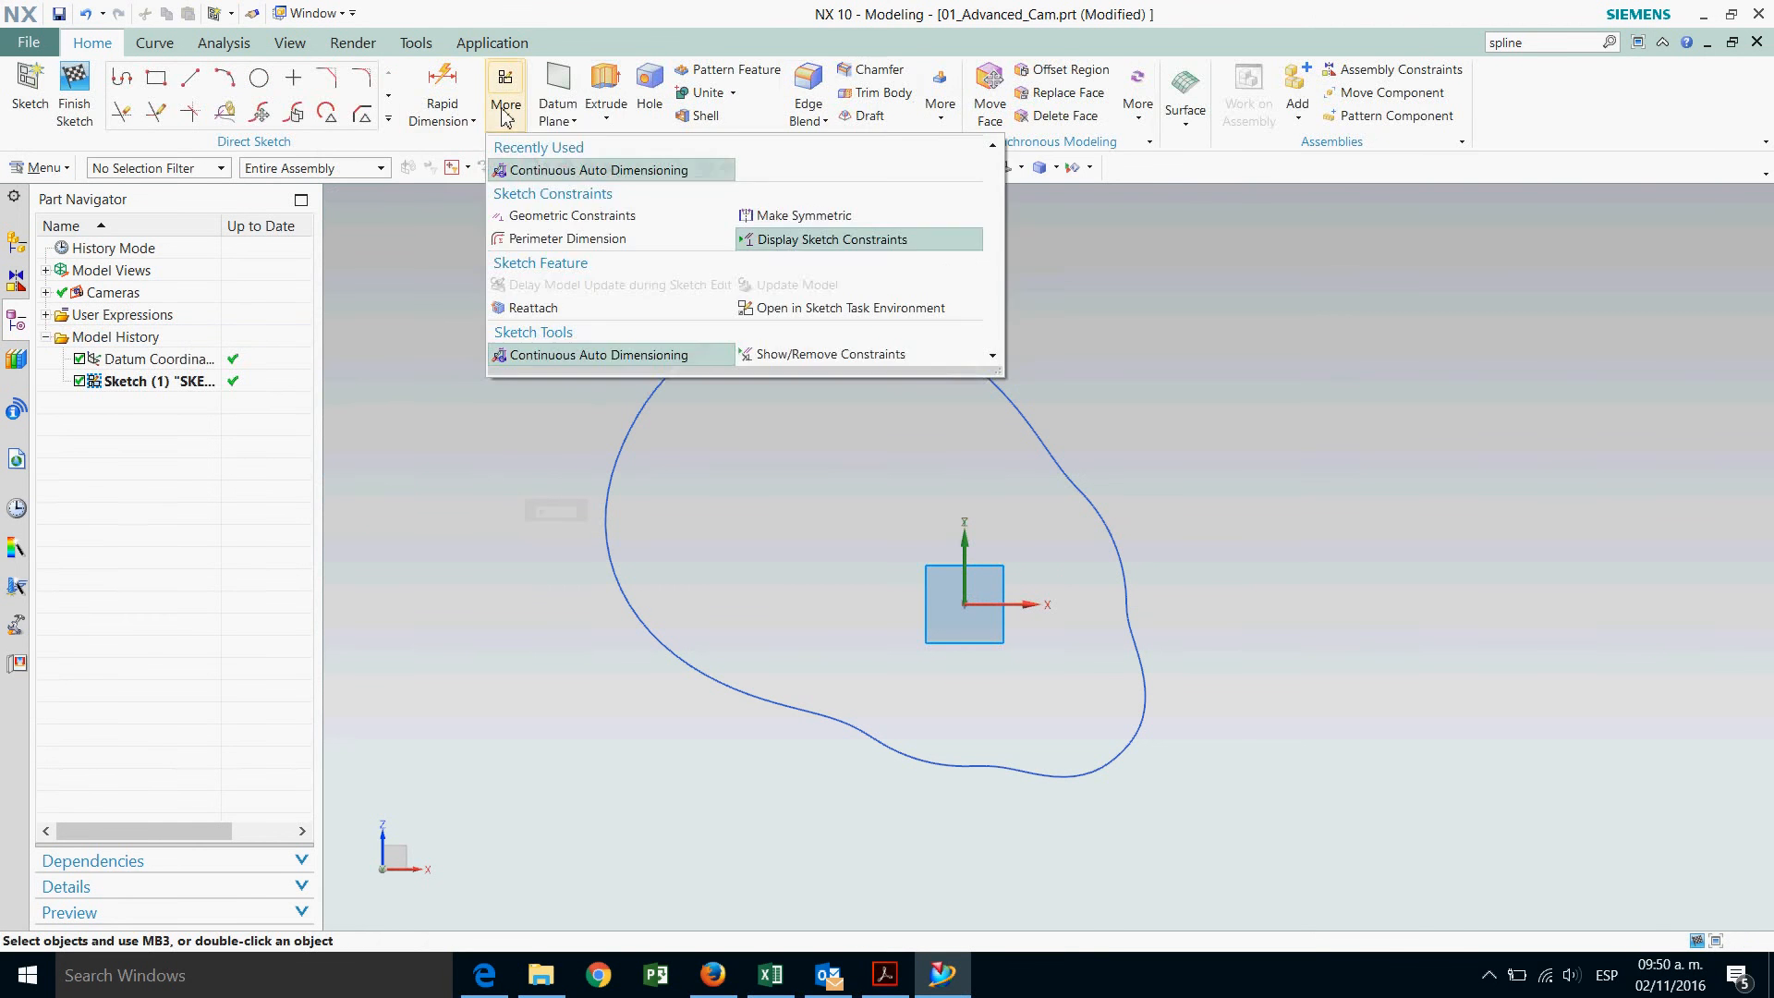
left_click(577, 172)
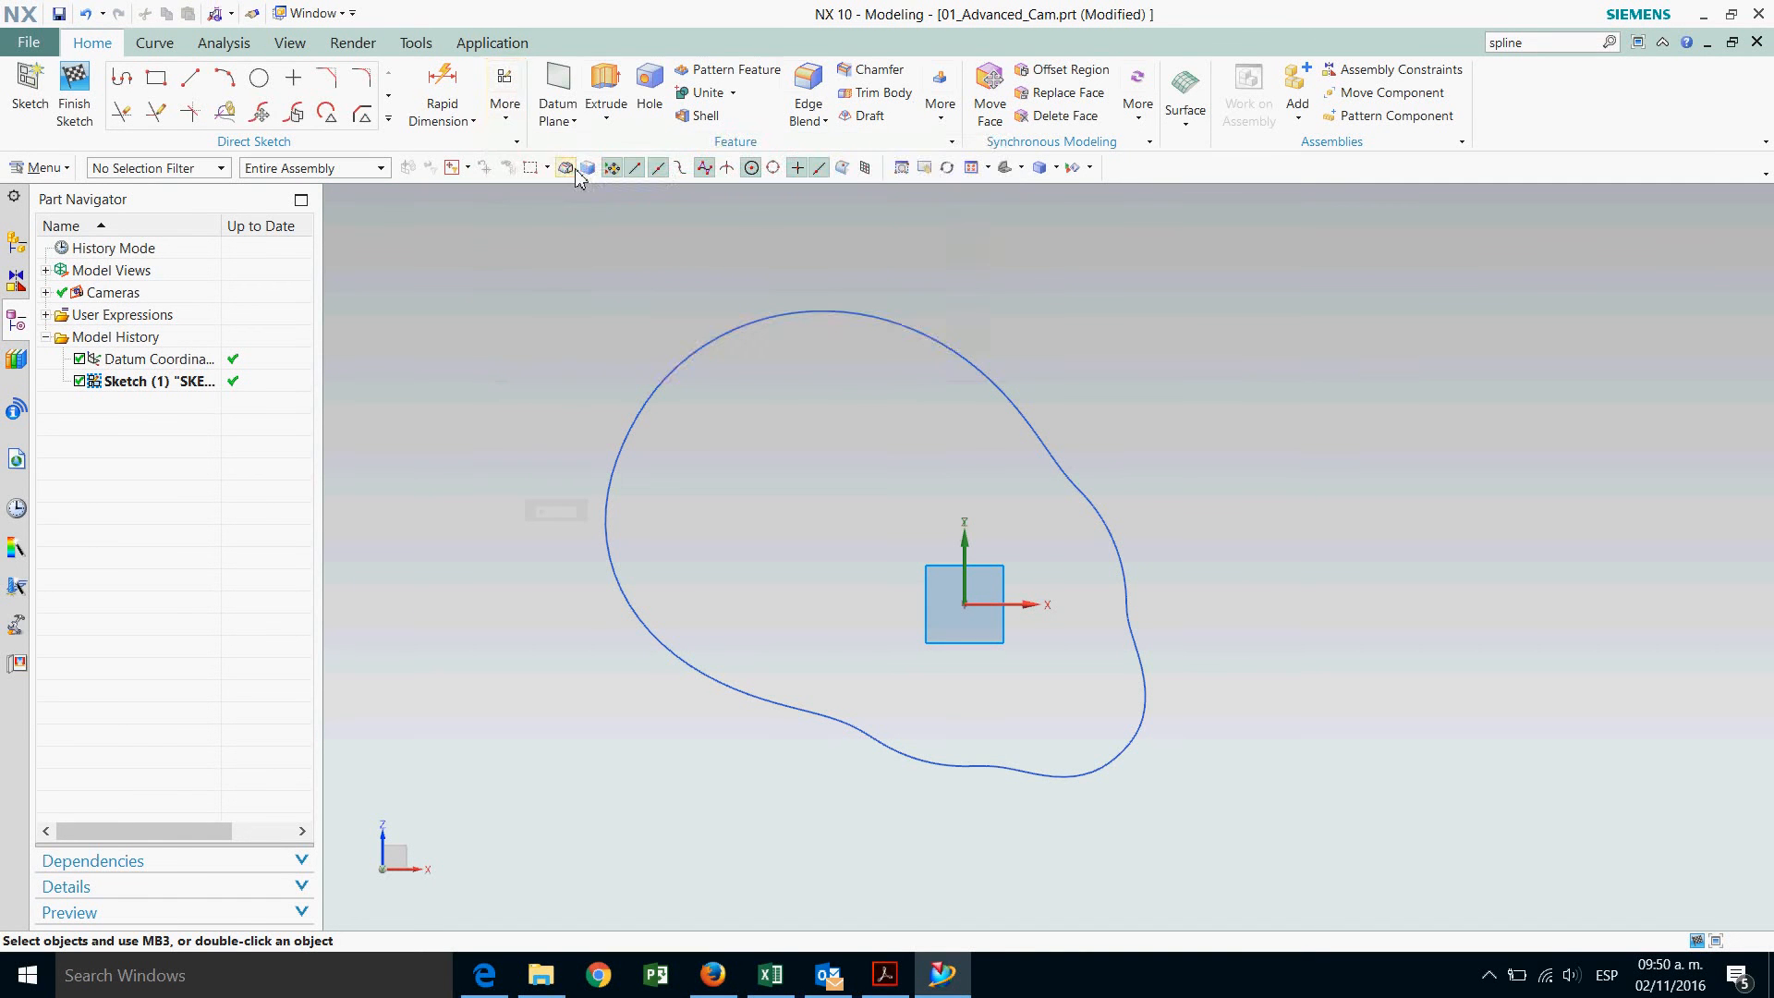
Sketch a circle about 4.49 in diameter centered on the sketch origin.
left_click(260, 78)
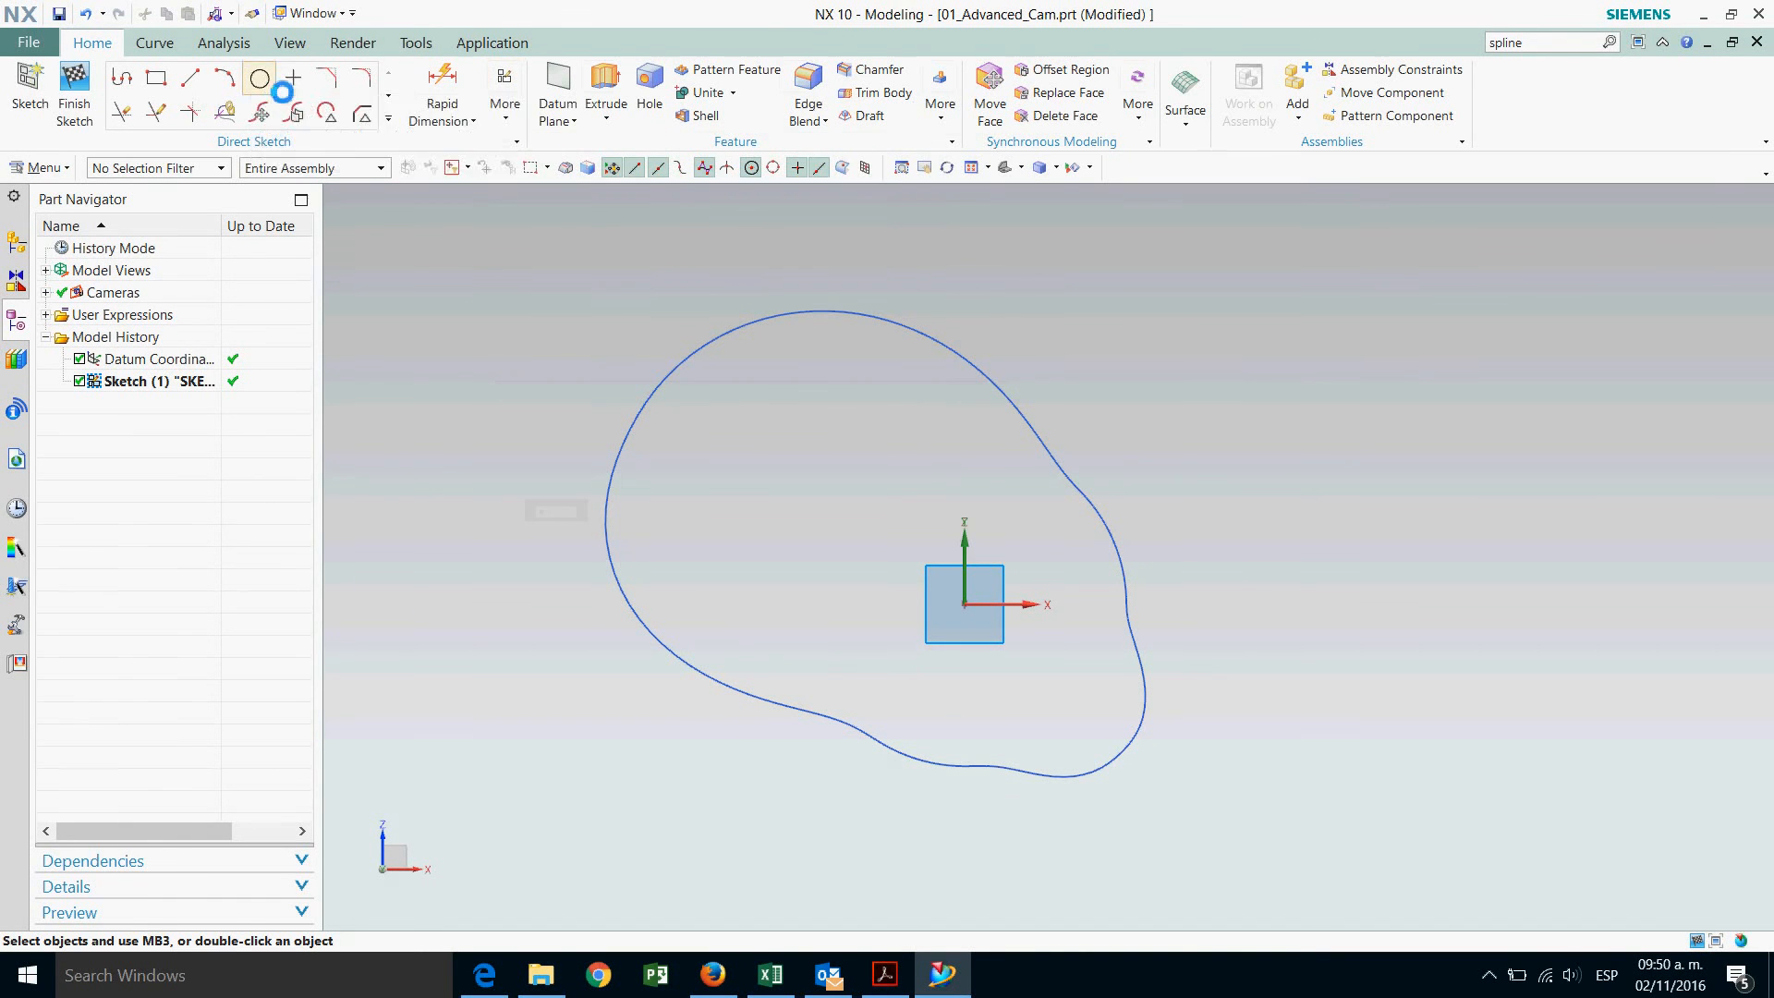
left_click(976, 618)
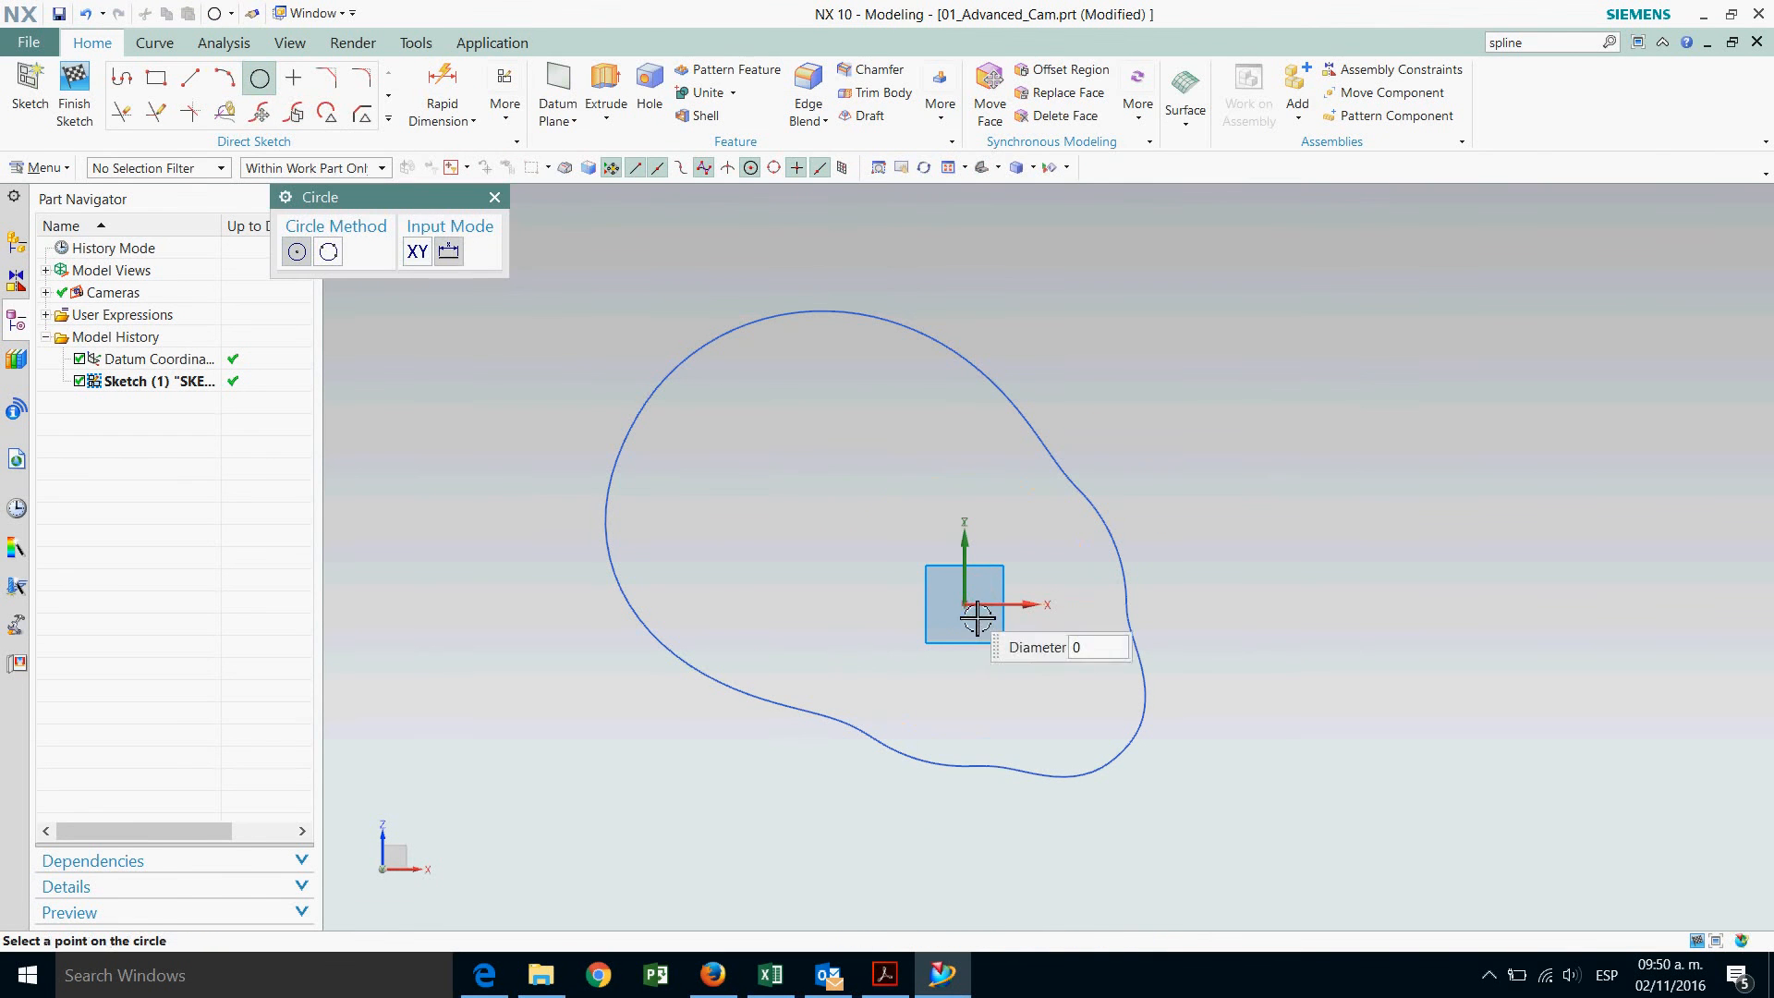
left_click(1219, 625)
key("Escape")
left_click(440, 97)
left_click(1188, 488)
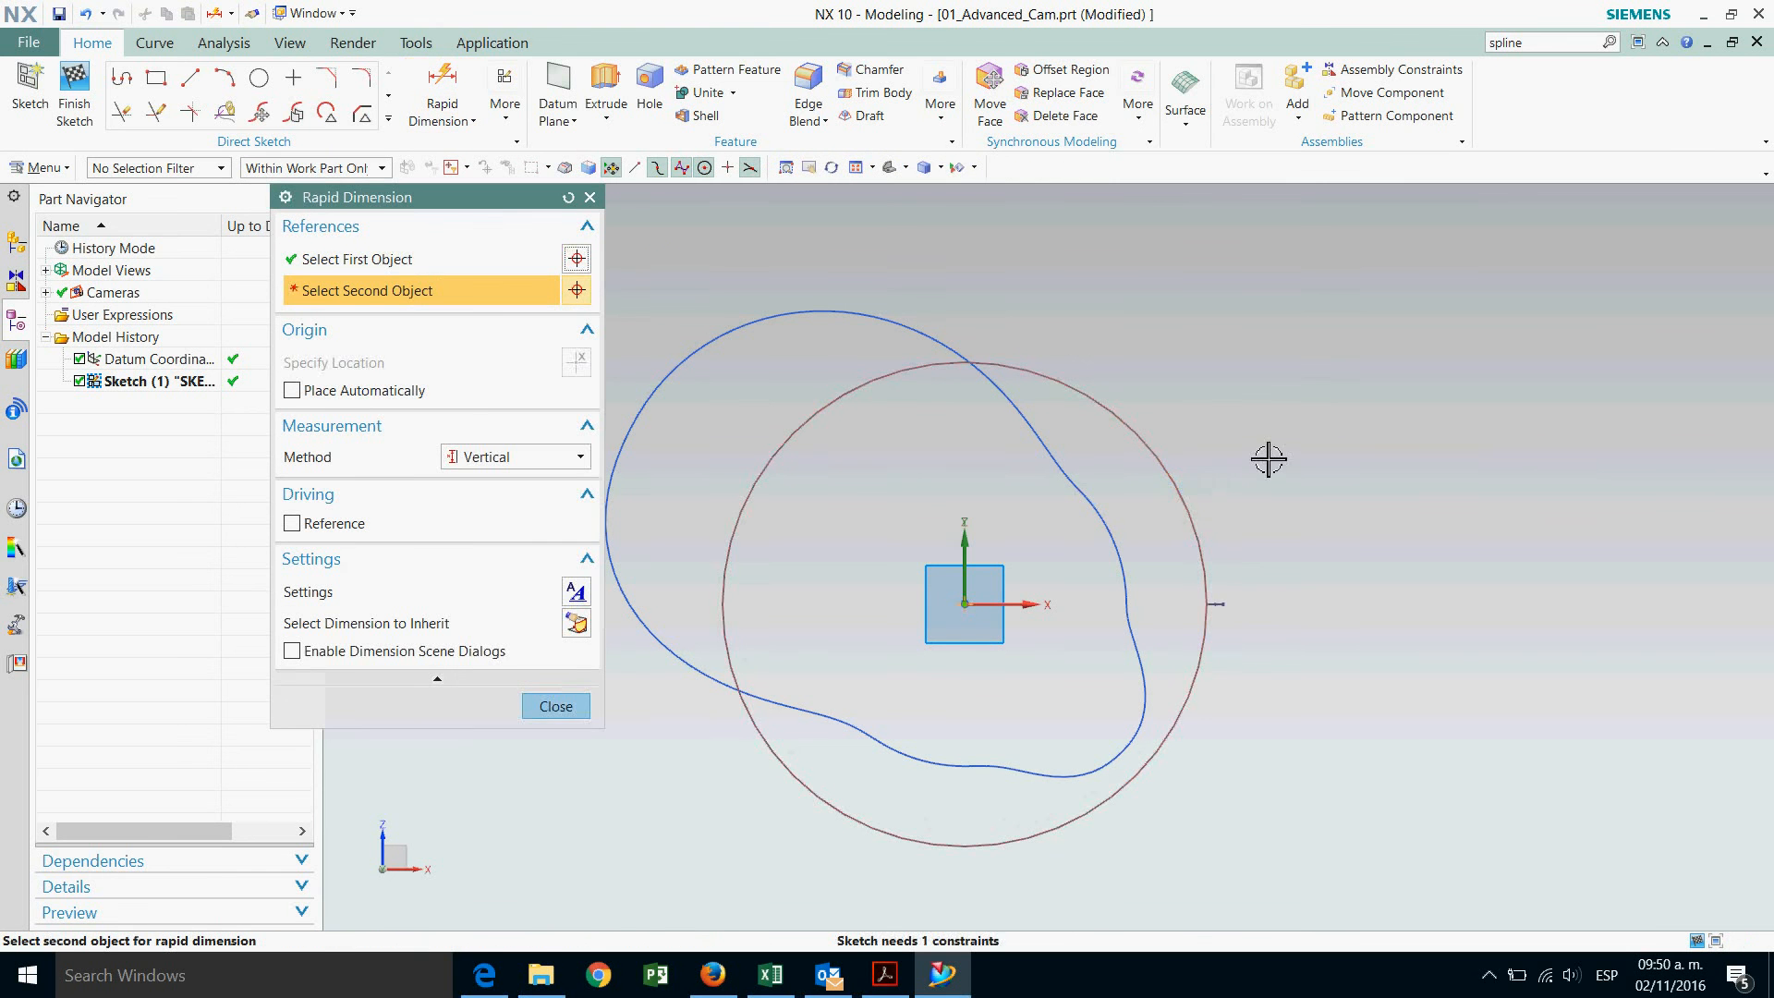
left_click(1182, 478)
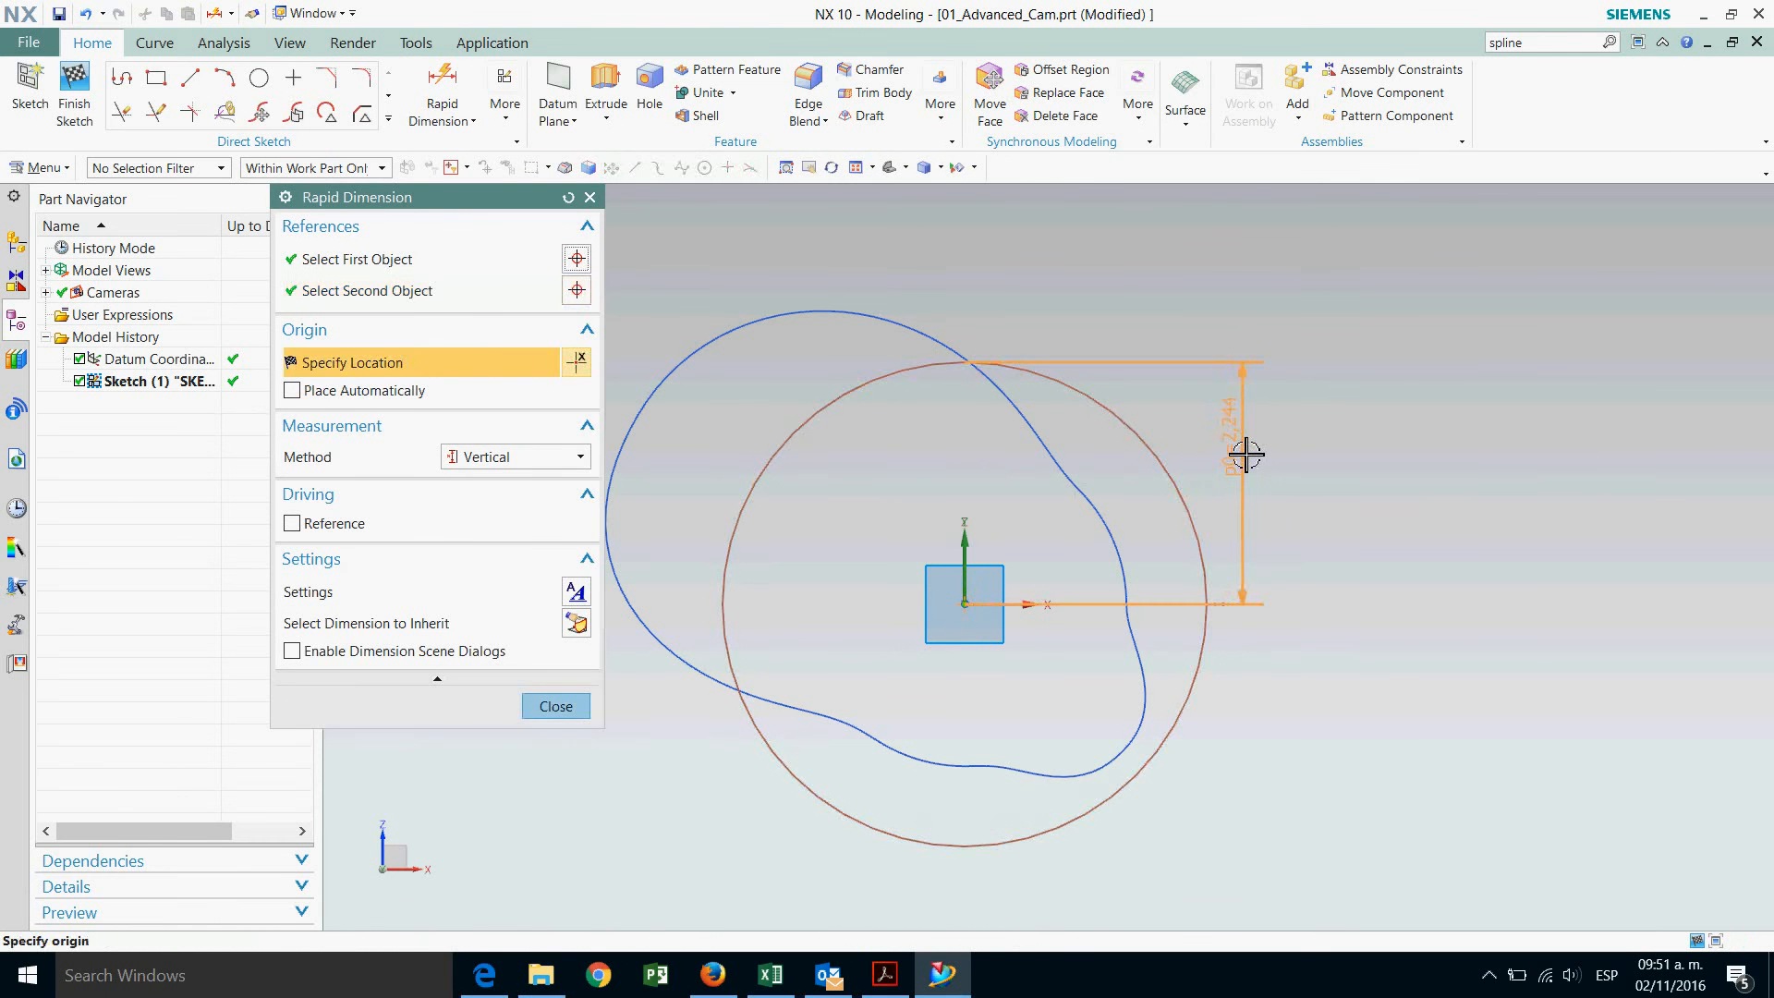
left_click(1245, 454)
key("Escape")
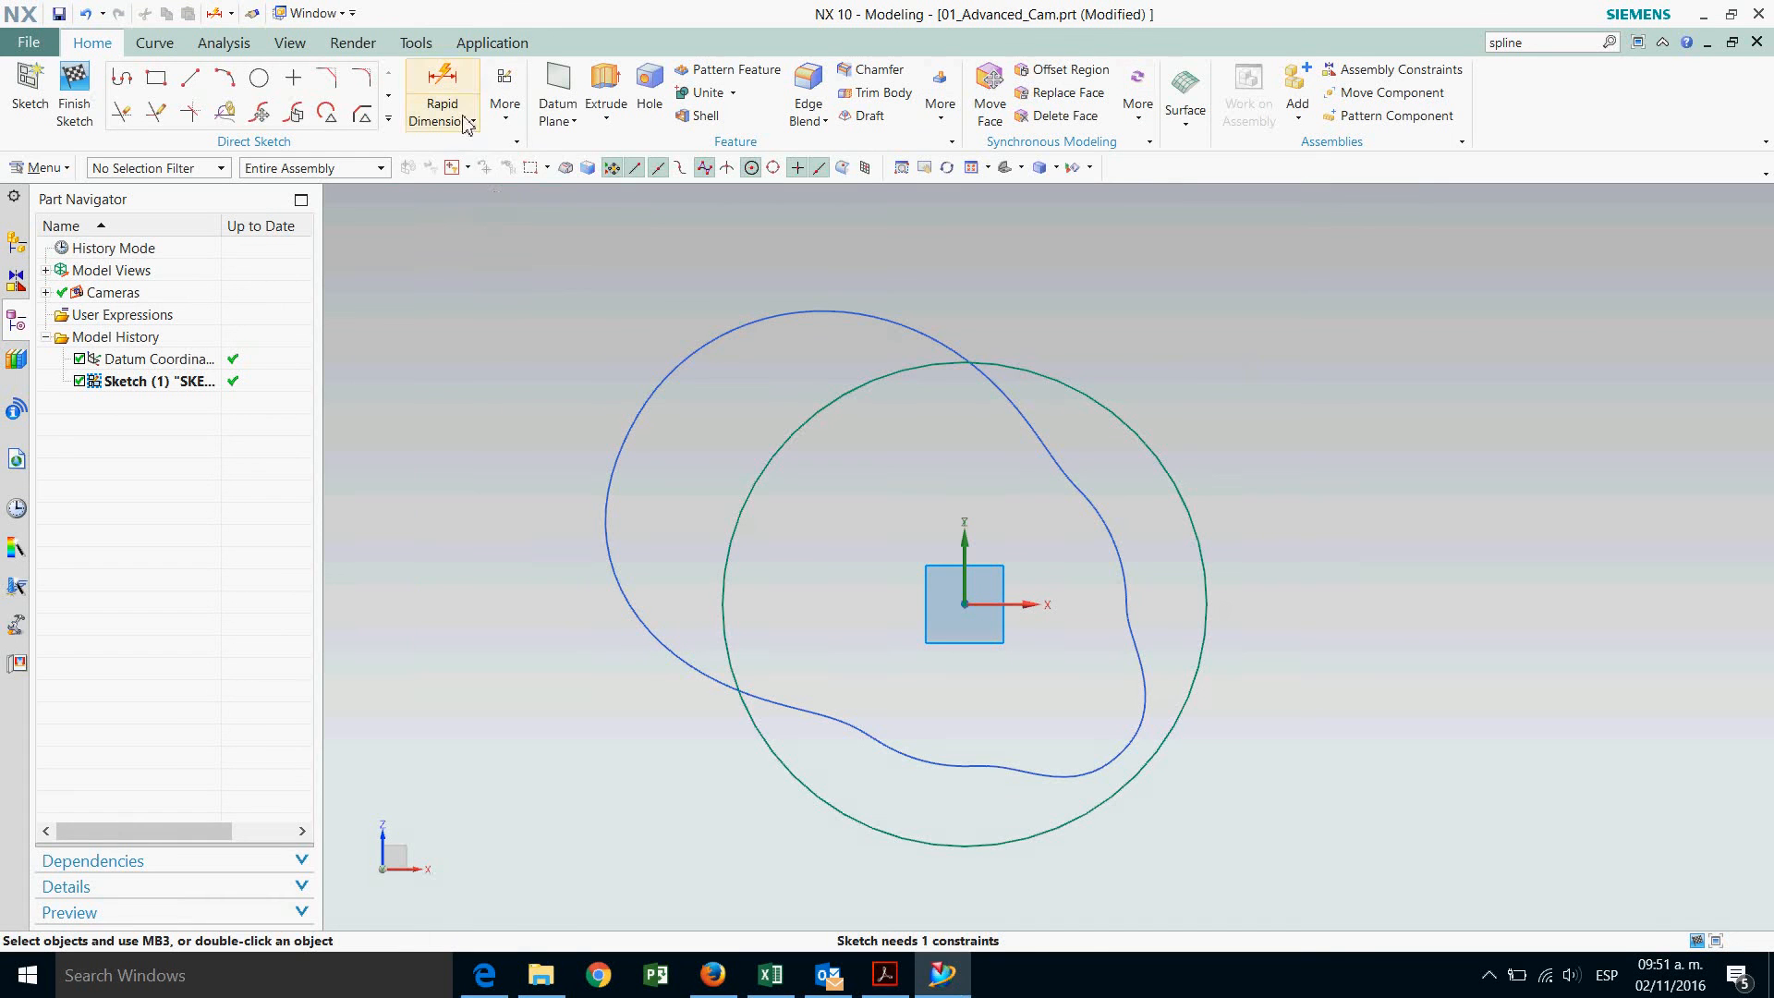
Add a diametral dimension to the circle and set it to 3.
left_click(447, 118)
left_click(500, 188)
left_click(1188, 483)
left_click(1268, 432)
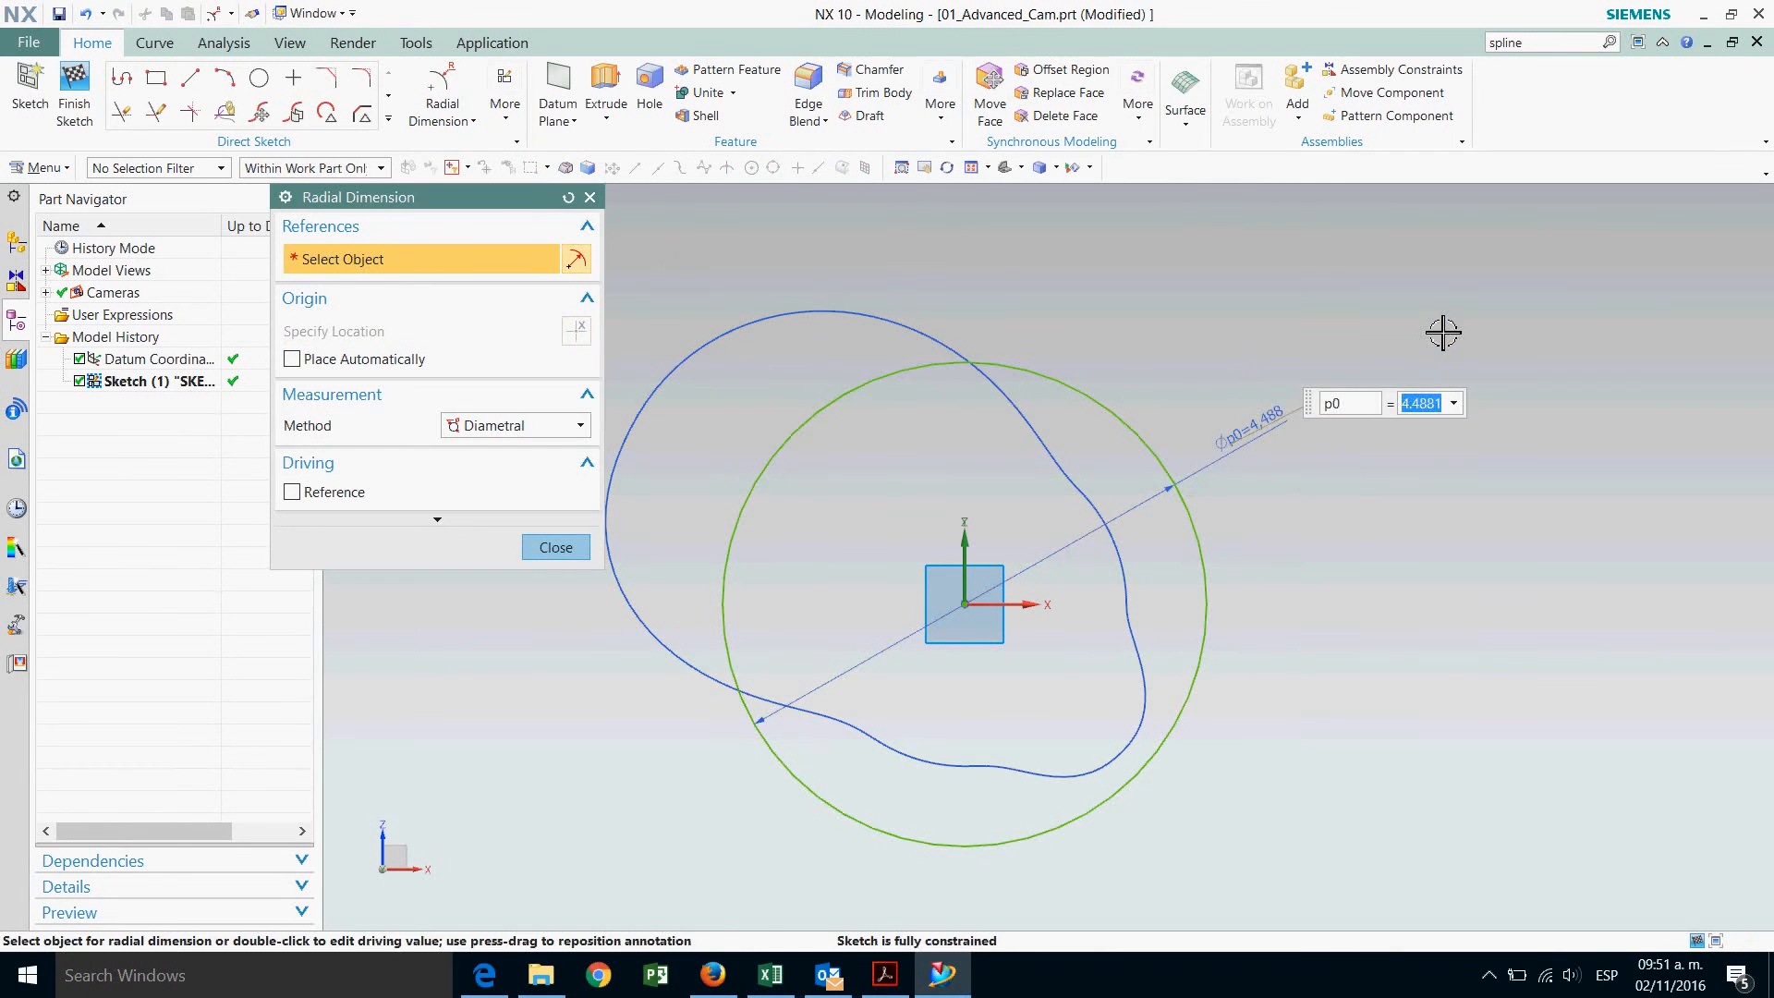
key("Return")
key("Escape")
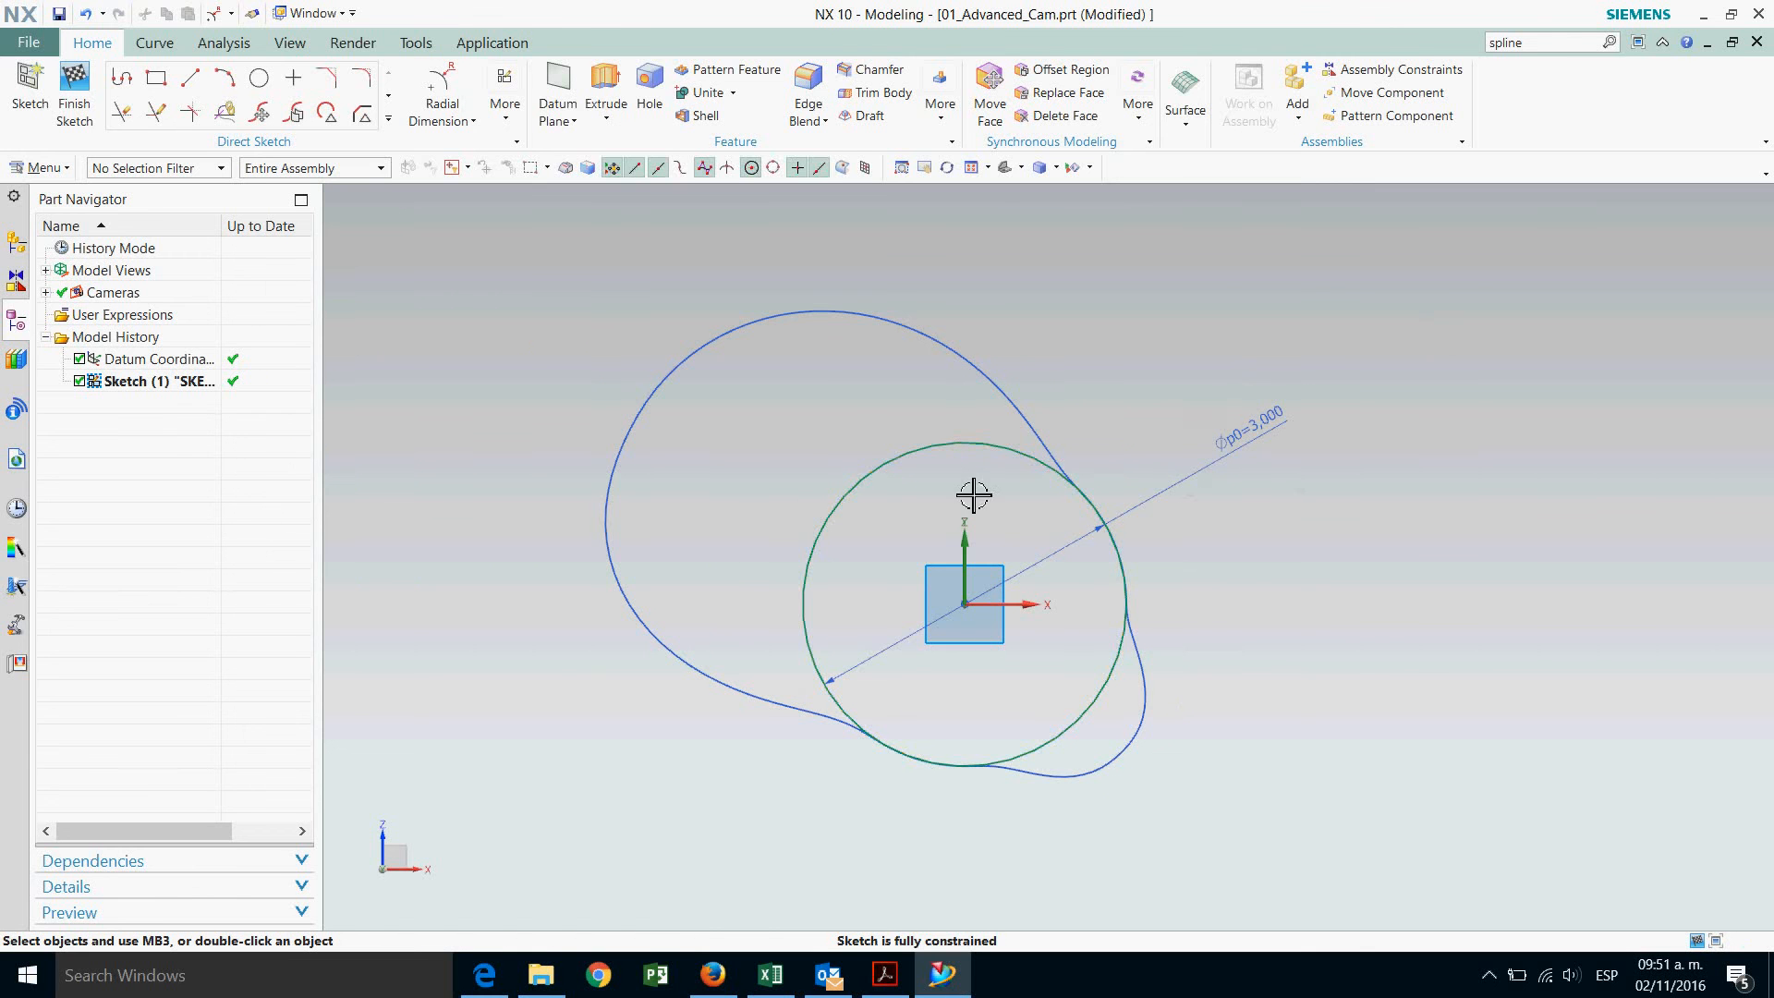
Convert the circle to reference geometry and hide its diameter dimension.
right_click(941, 458)
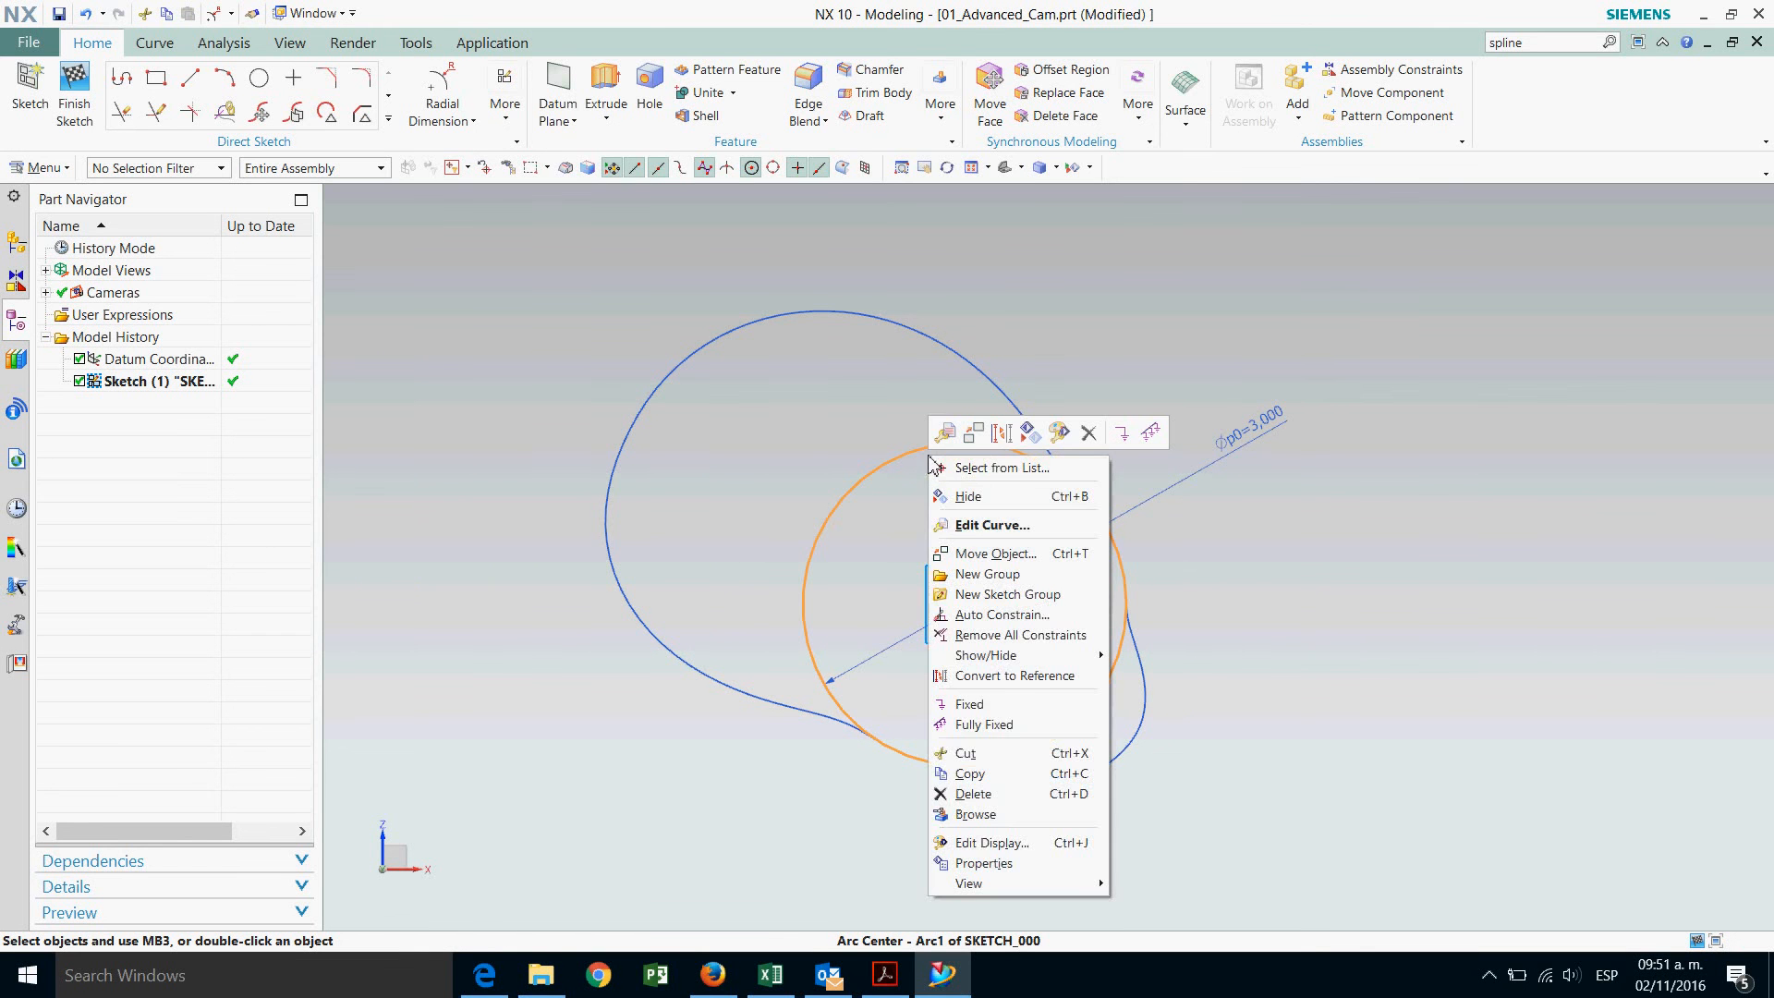
left_click(996, 434)
left_click_drag(1287, 441, 1314, 821)
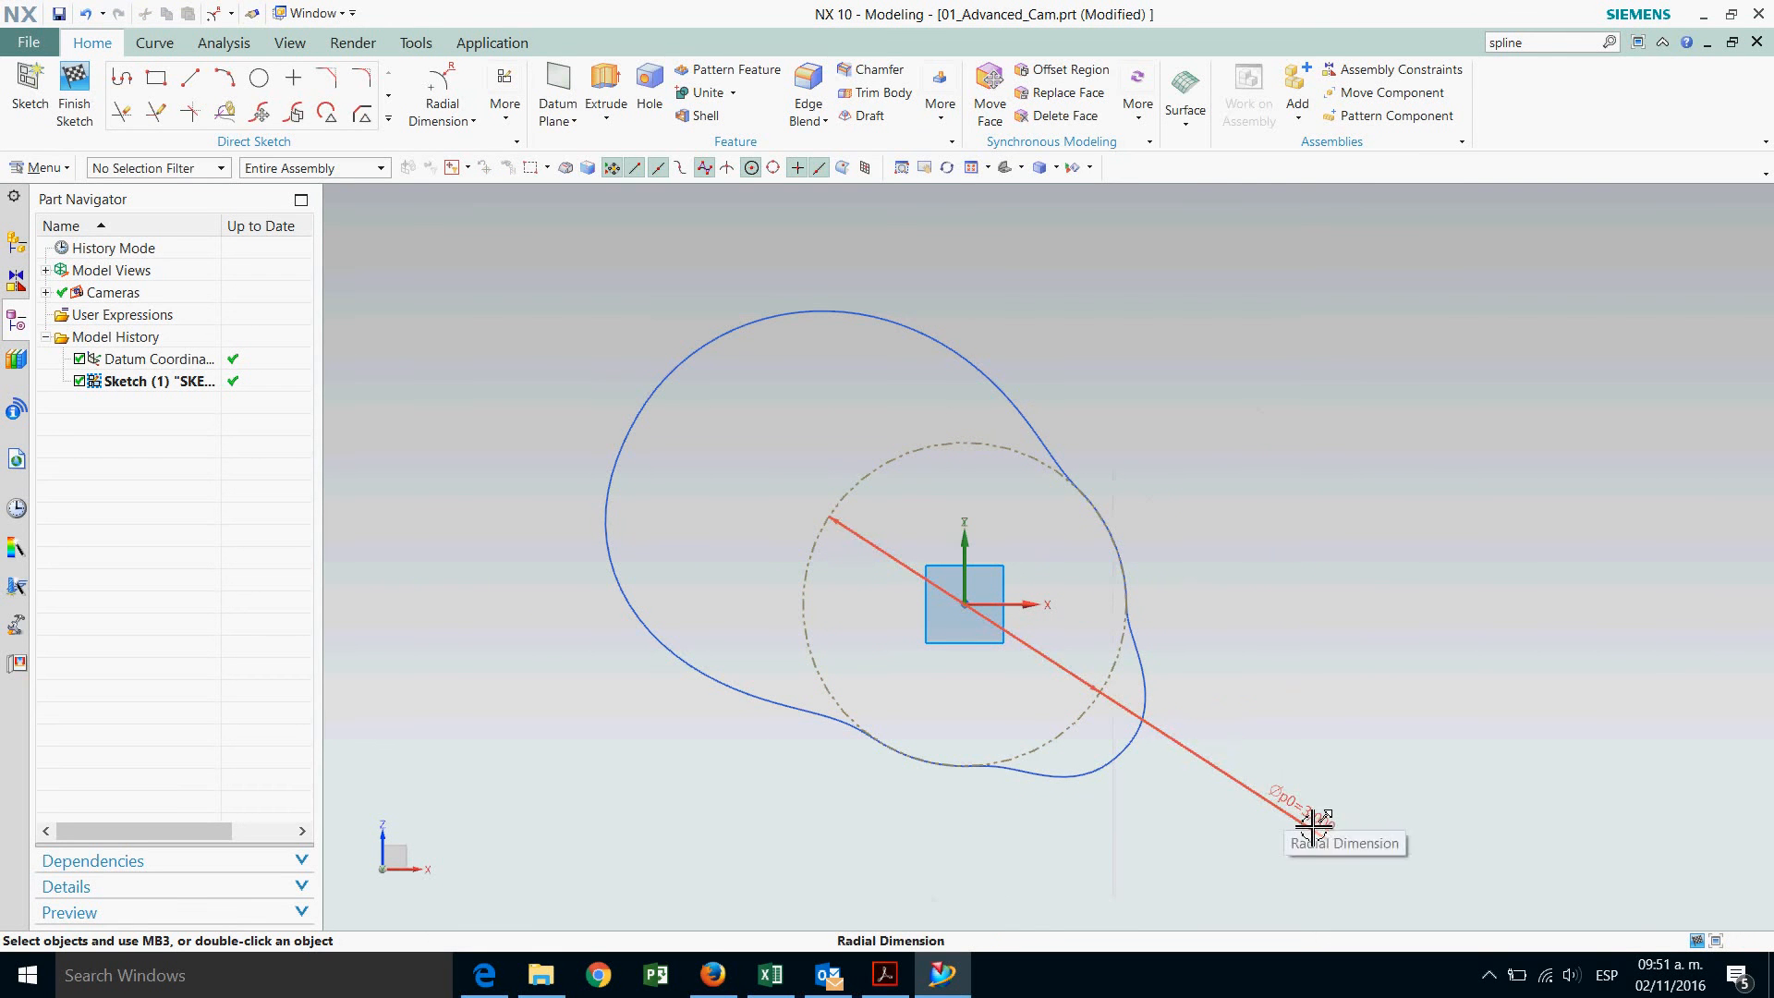
right_click(1312, 822)
left_click(1367, 580)
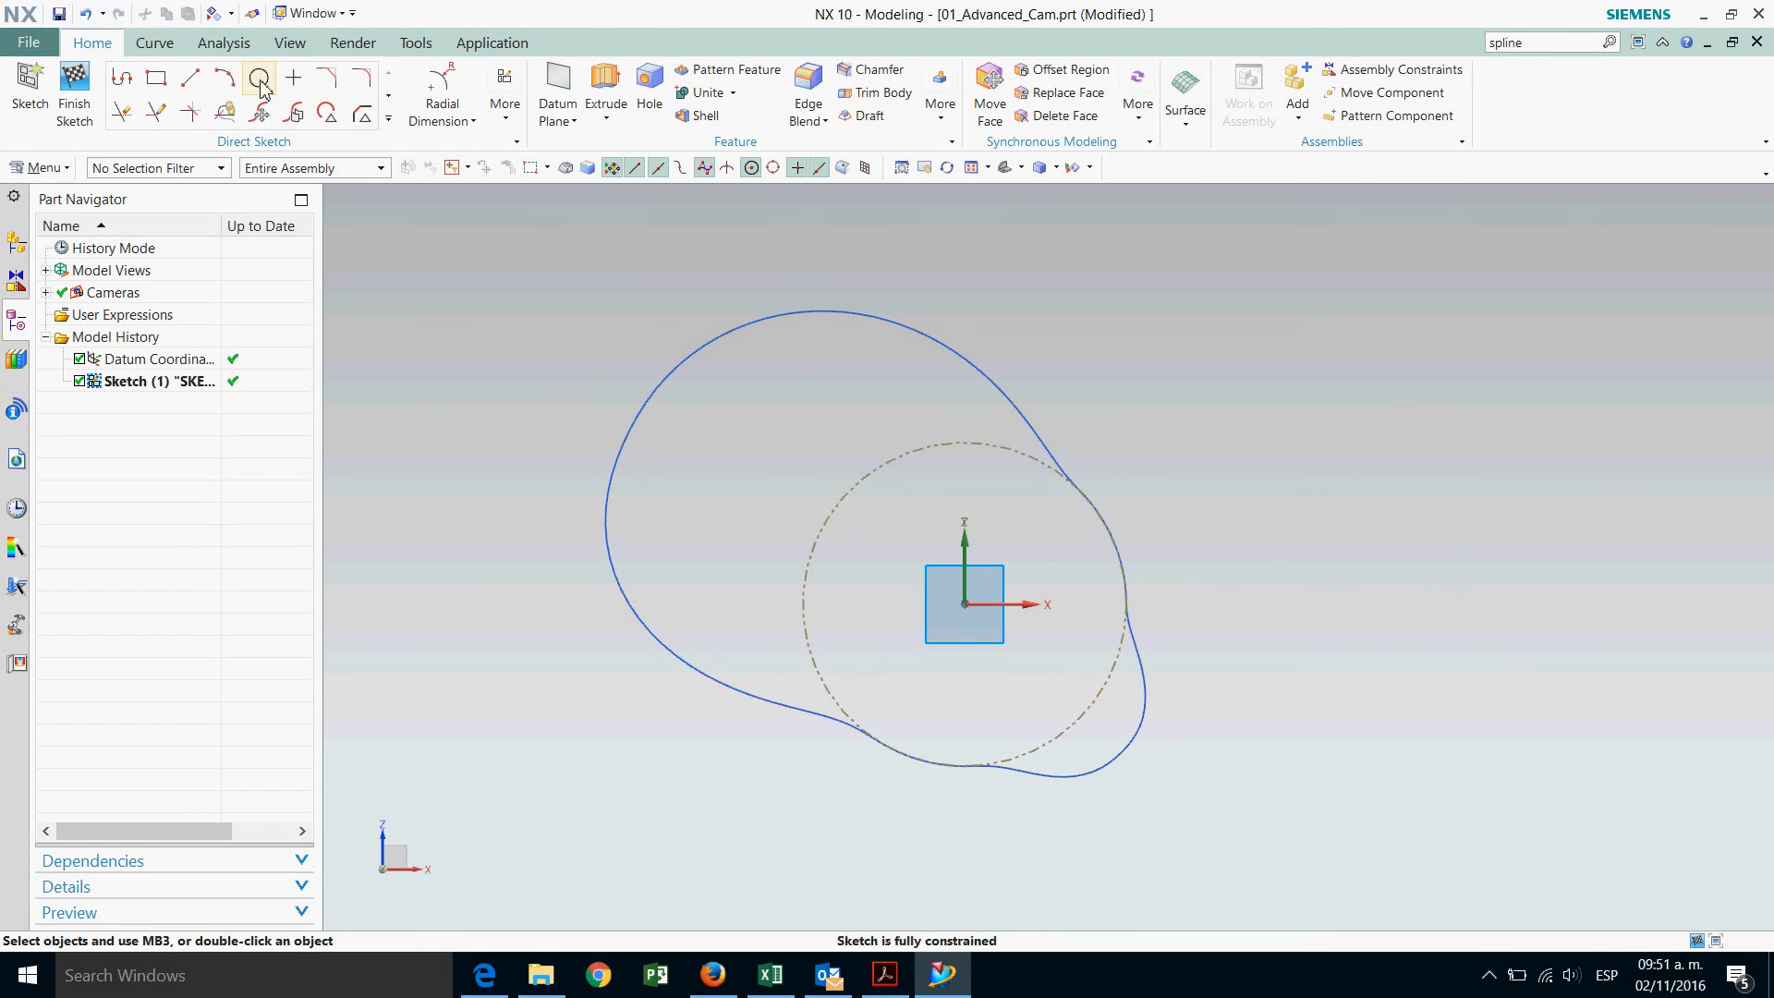
Sketch five lines from the circle's center outward past the circle: one horizontal along +X and four angled, spread counterclockwise around the cam.
left_click(190, 78)
left_click(964, 605)
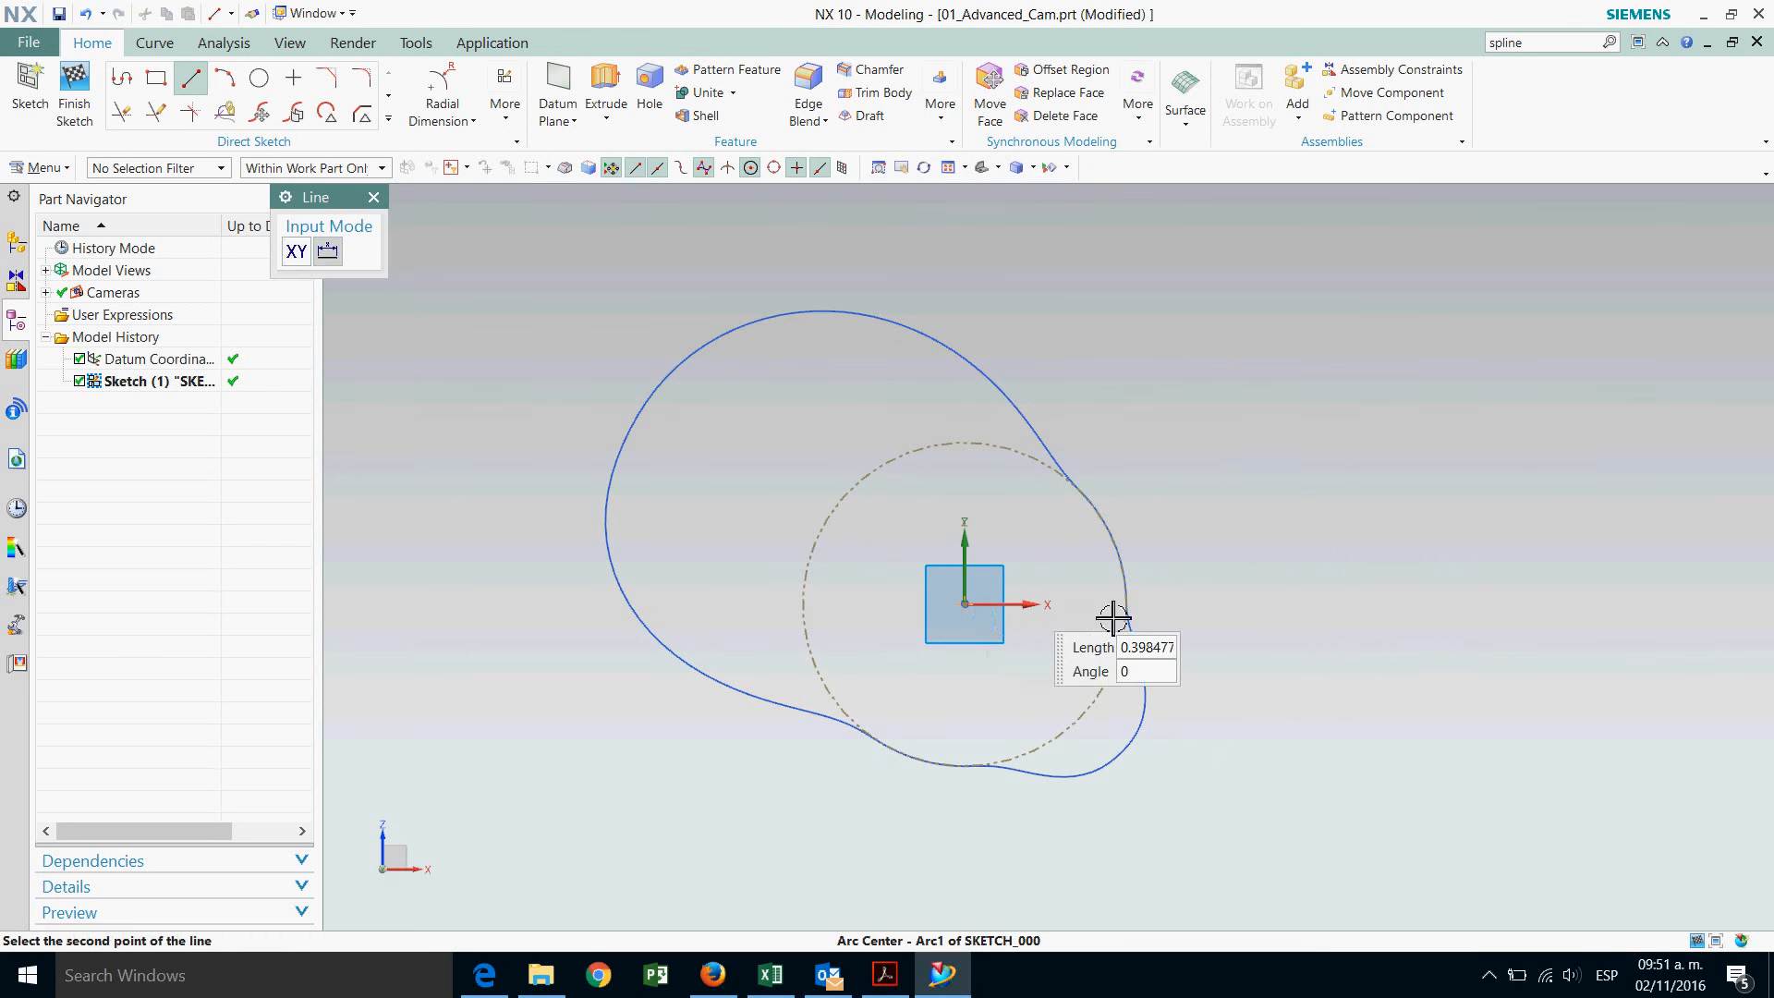
left_click(1250, 604)
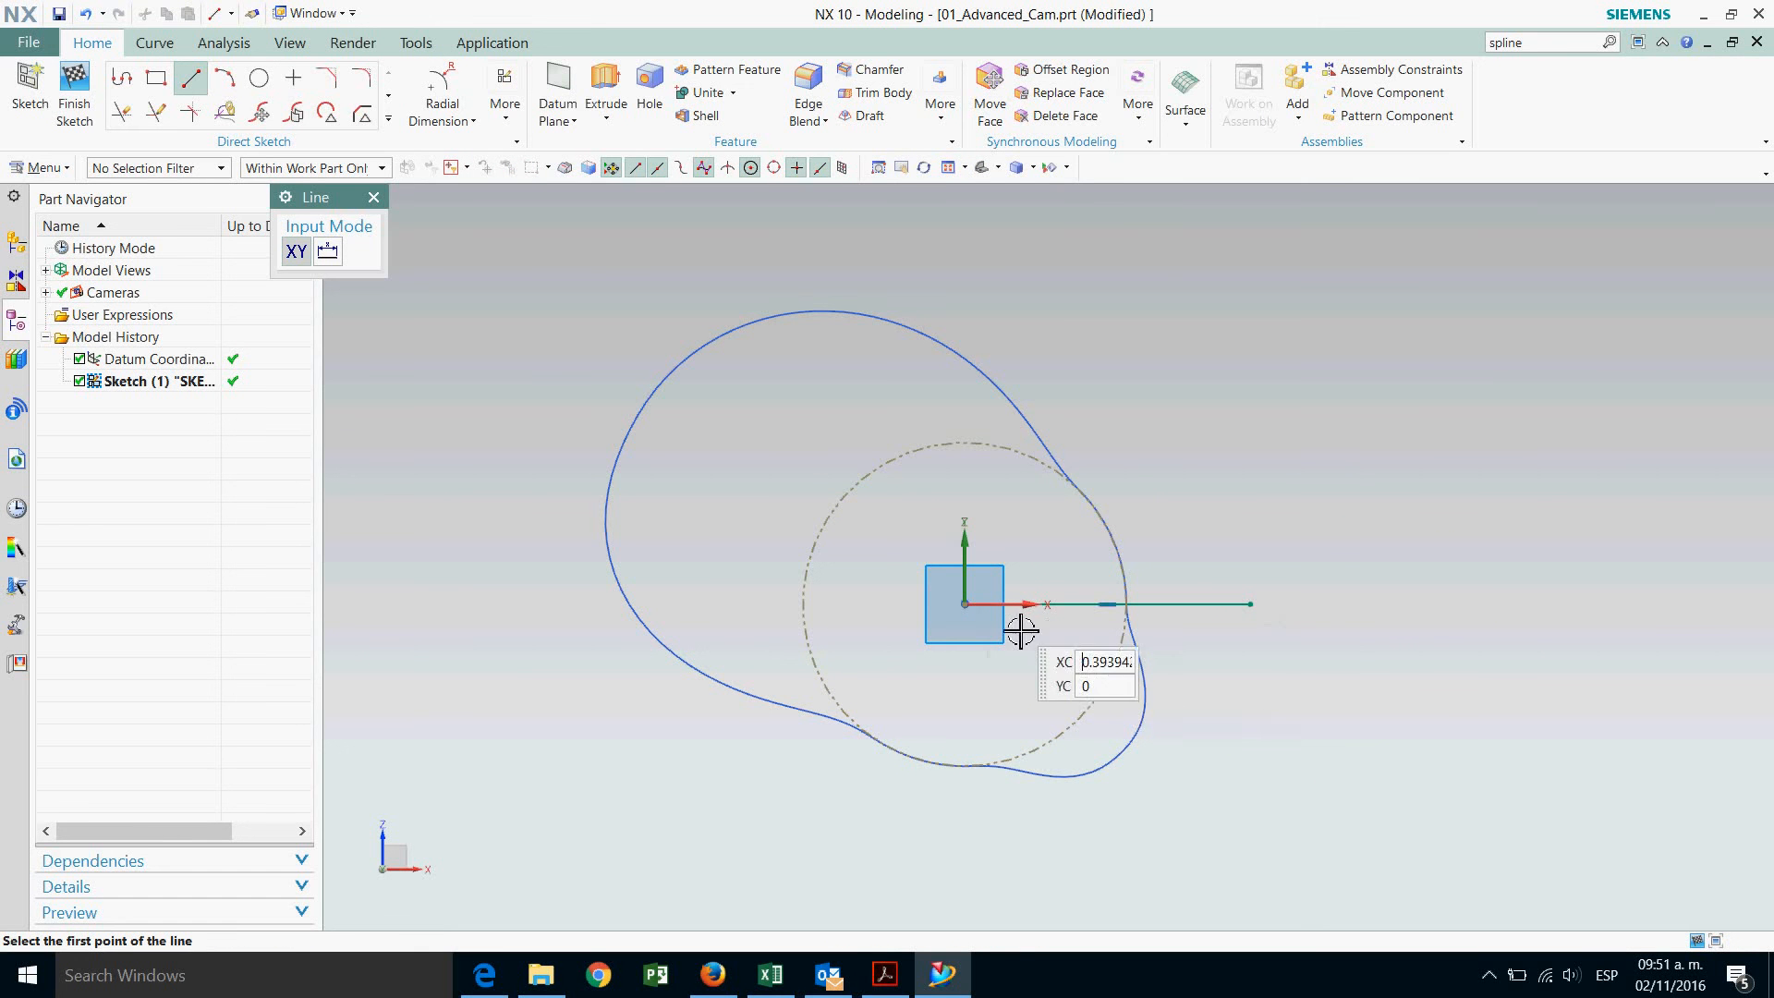
left_click(965, 605)
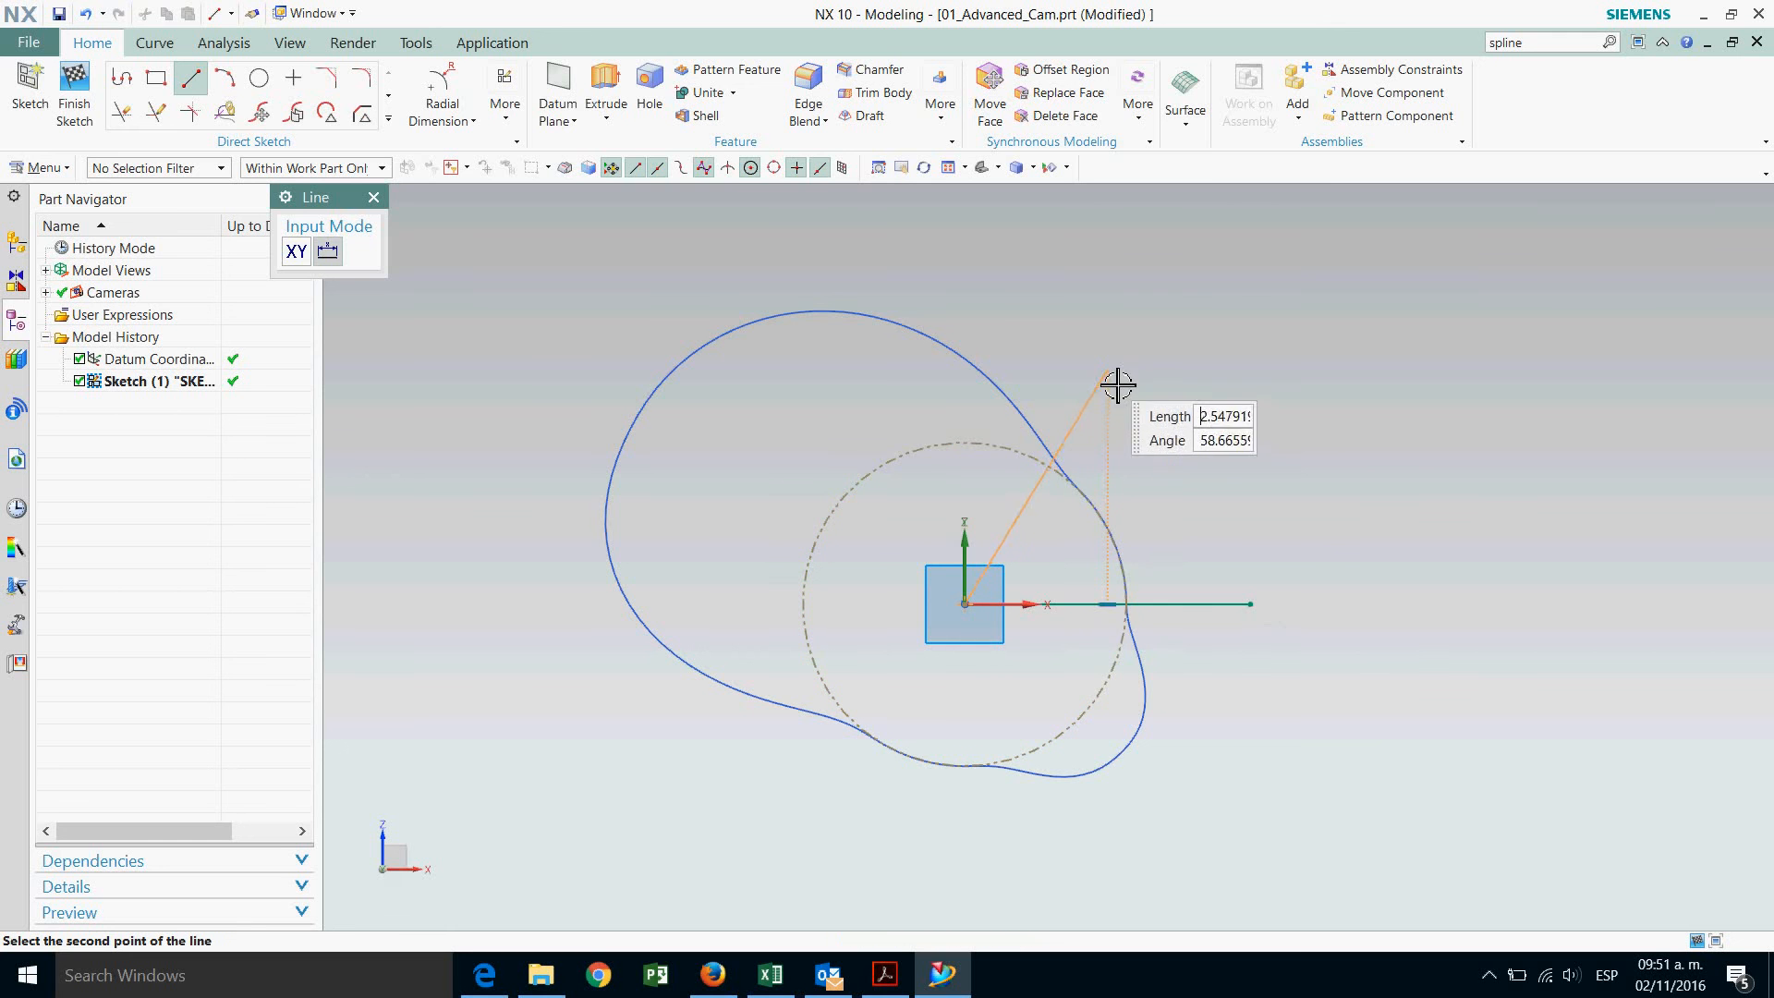
left_click(1326, 358)
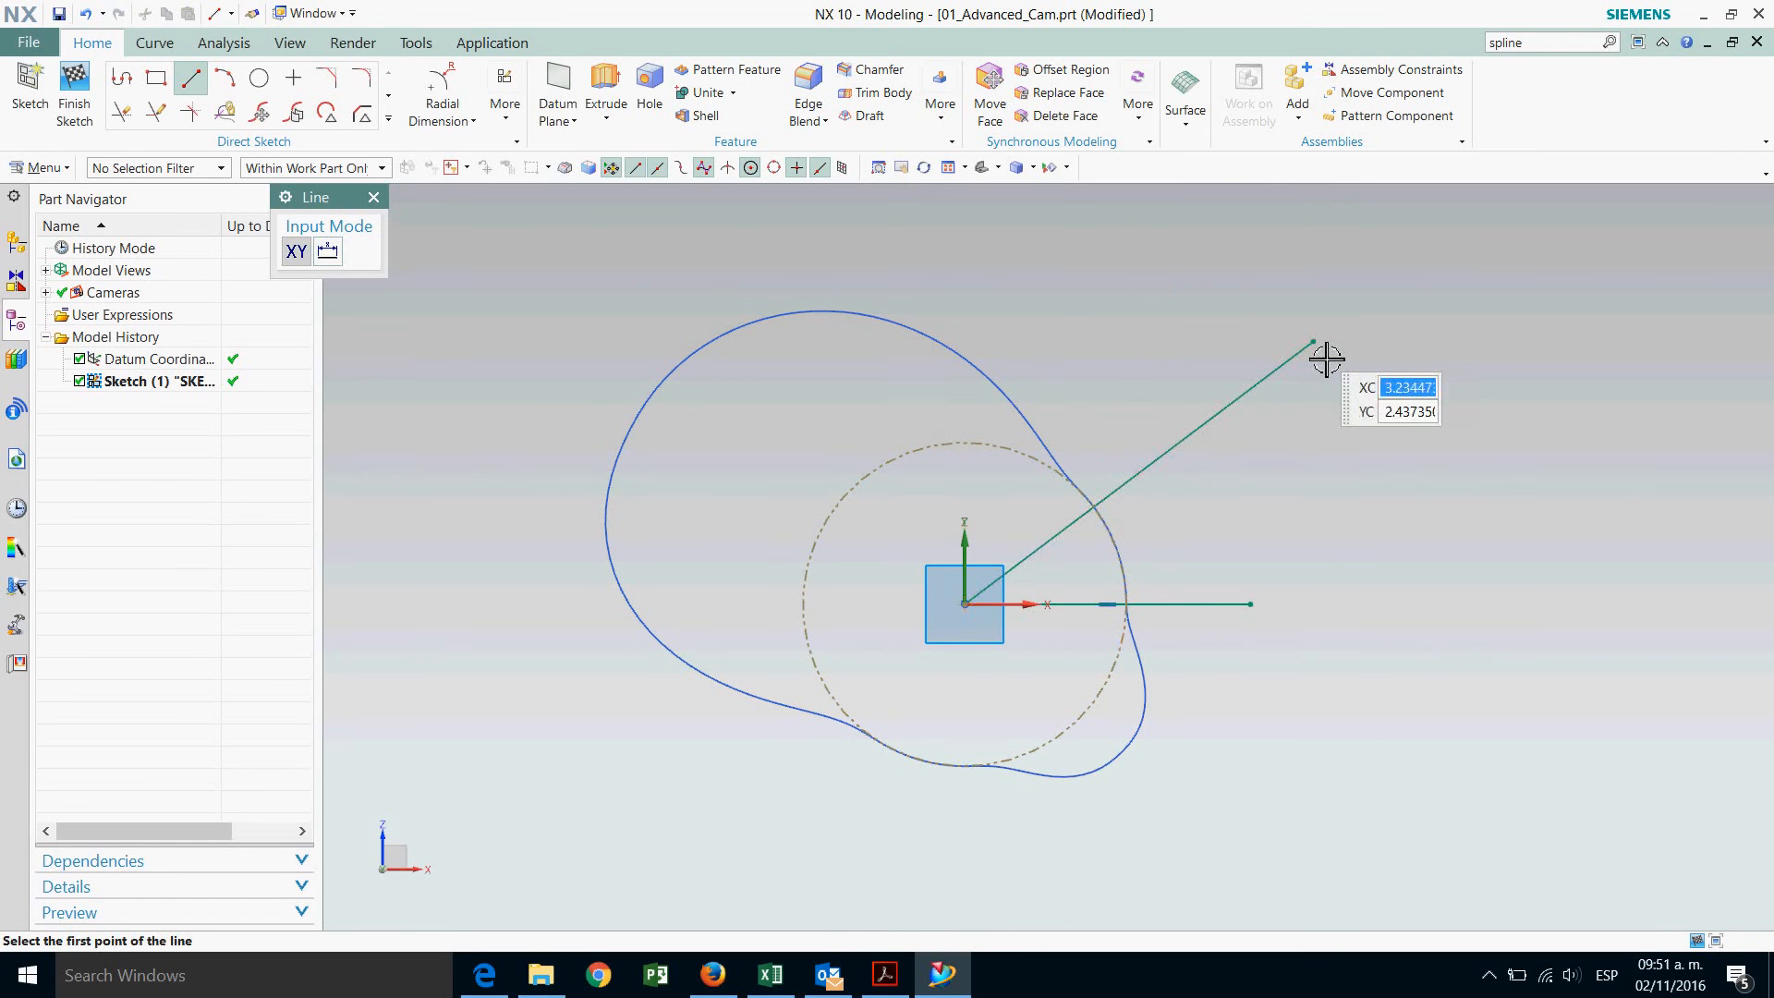
left_click(965, 604)
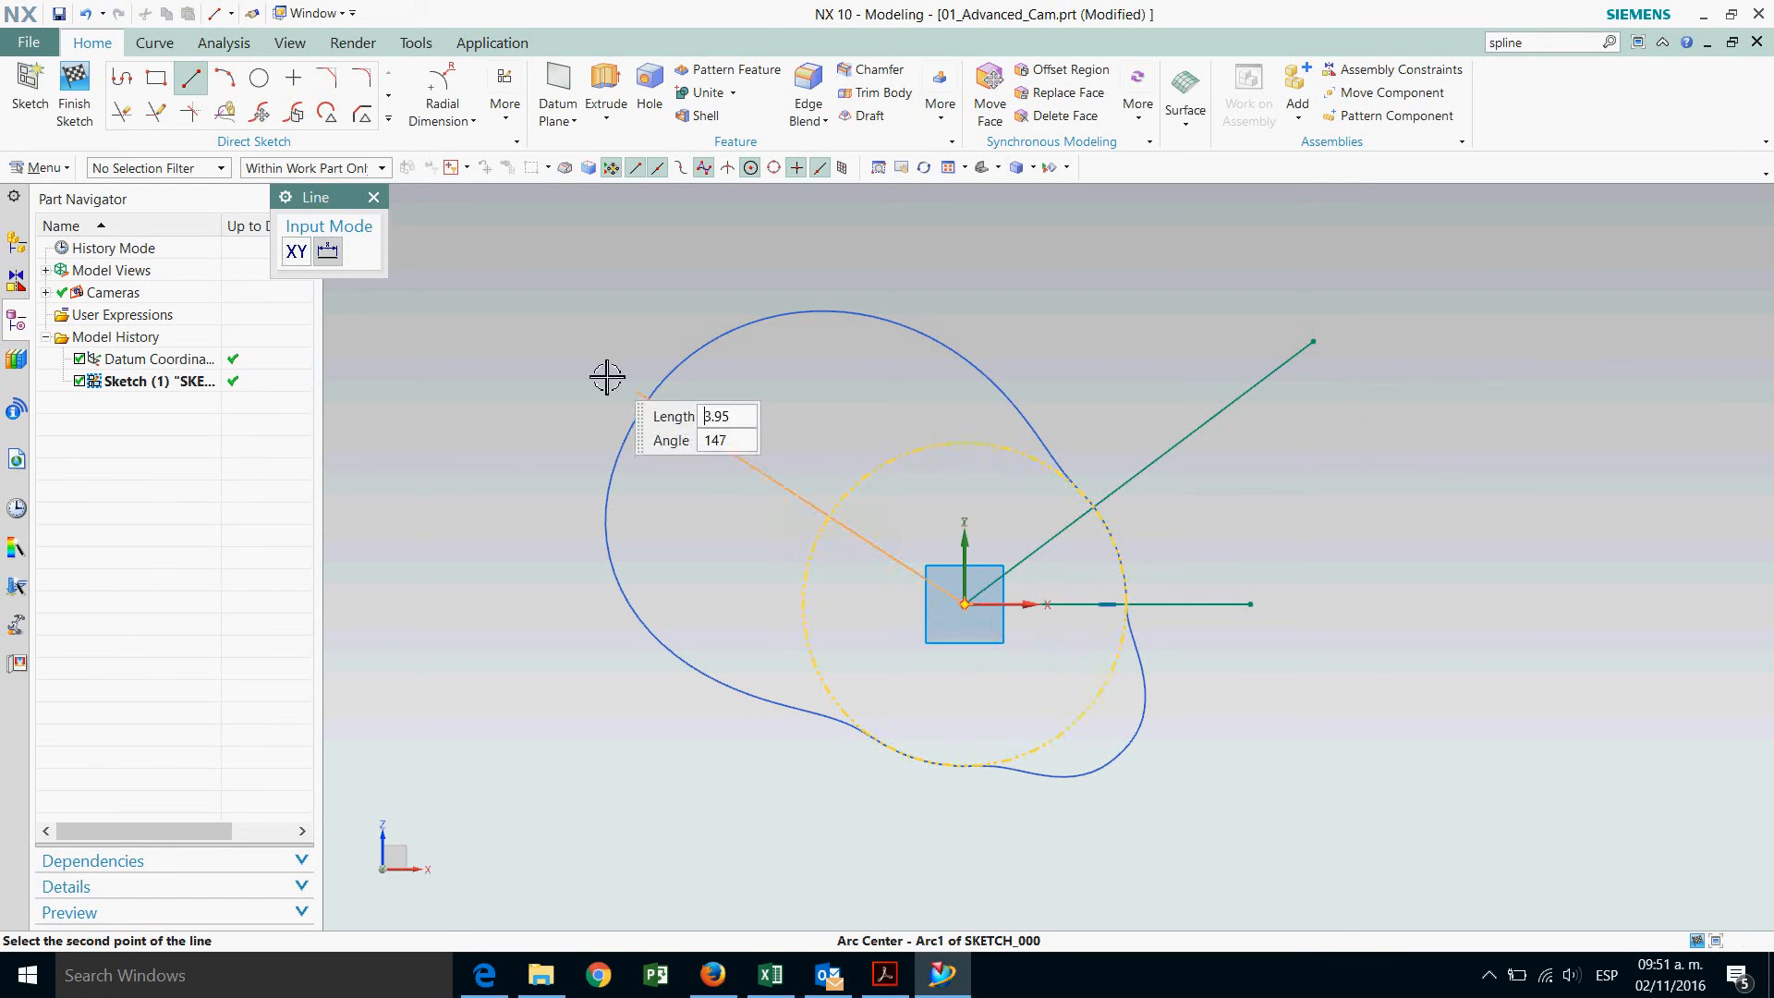
left_click(462, 437)
left_click(965, 604)
left_click(638, 800)
left_click(965, 604)
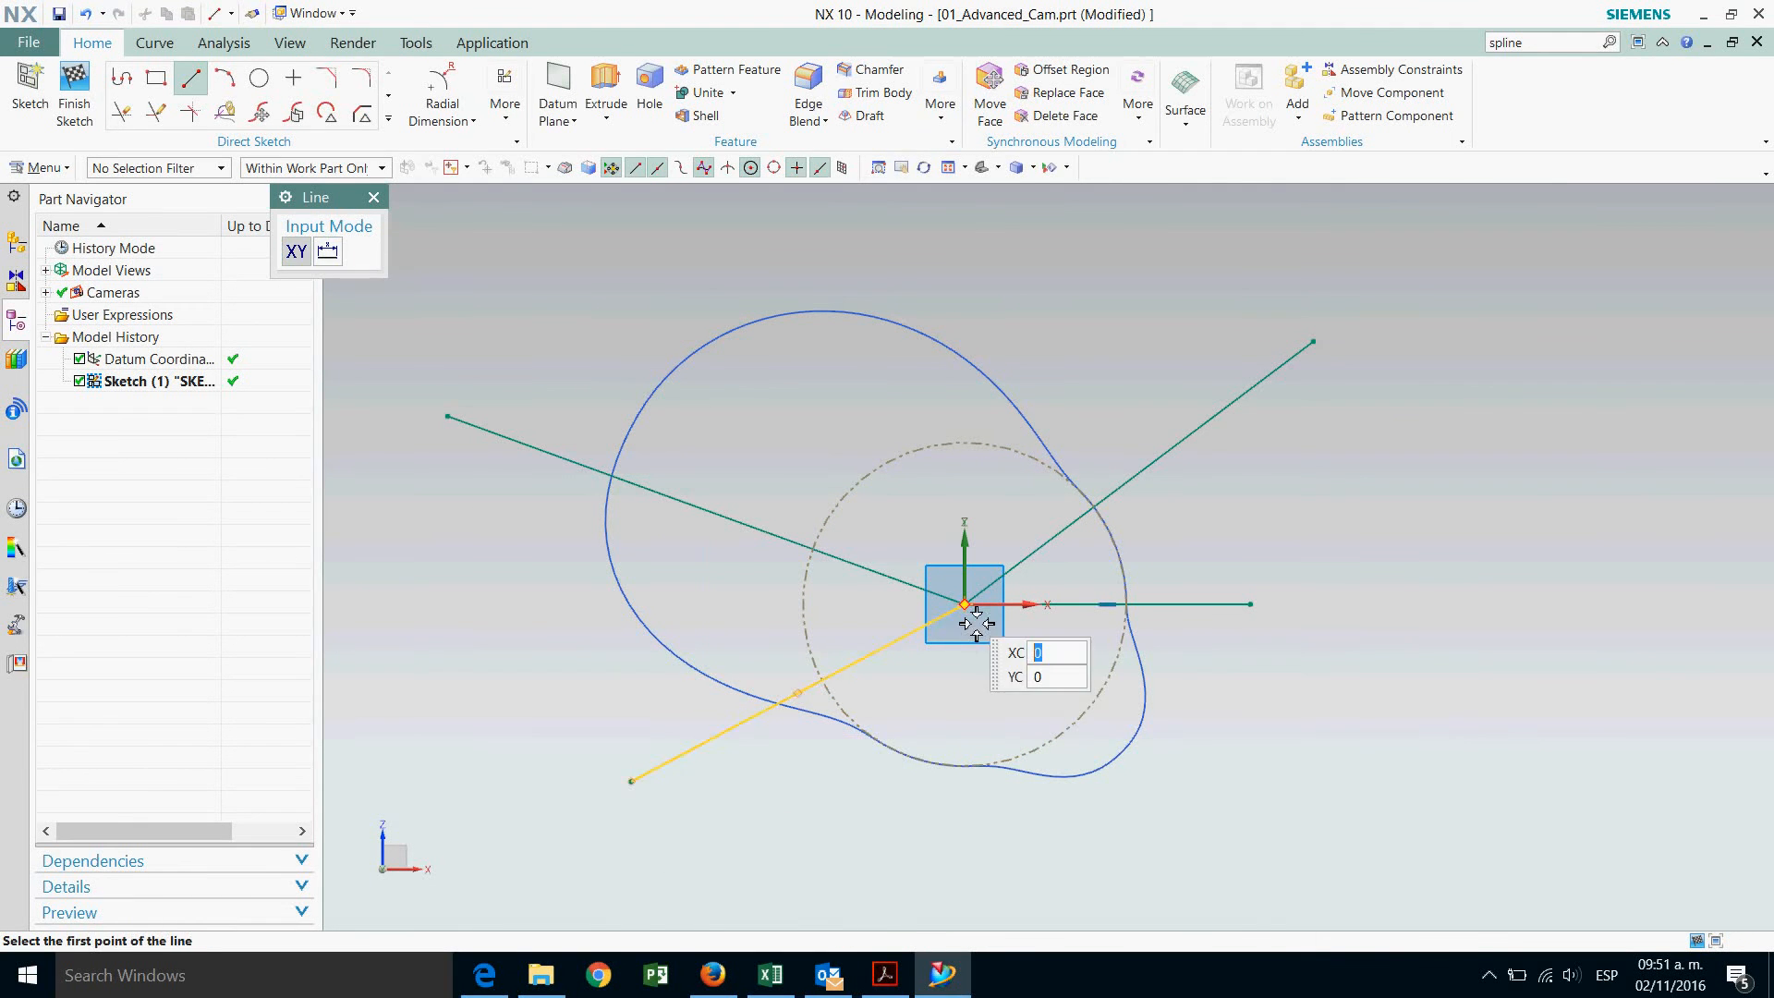
left_click(1026, 849)
key("Escape")
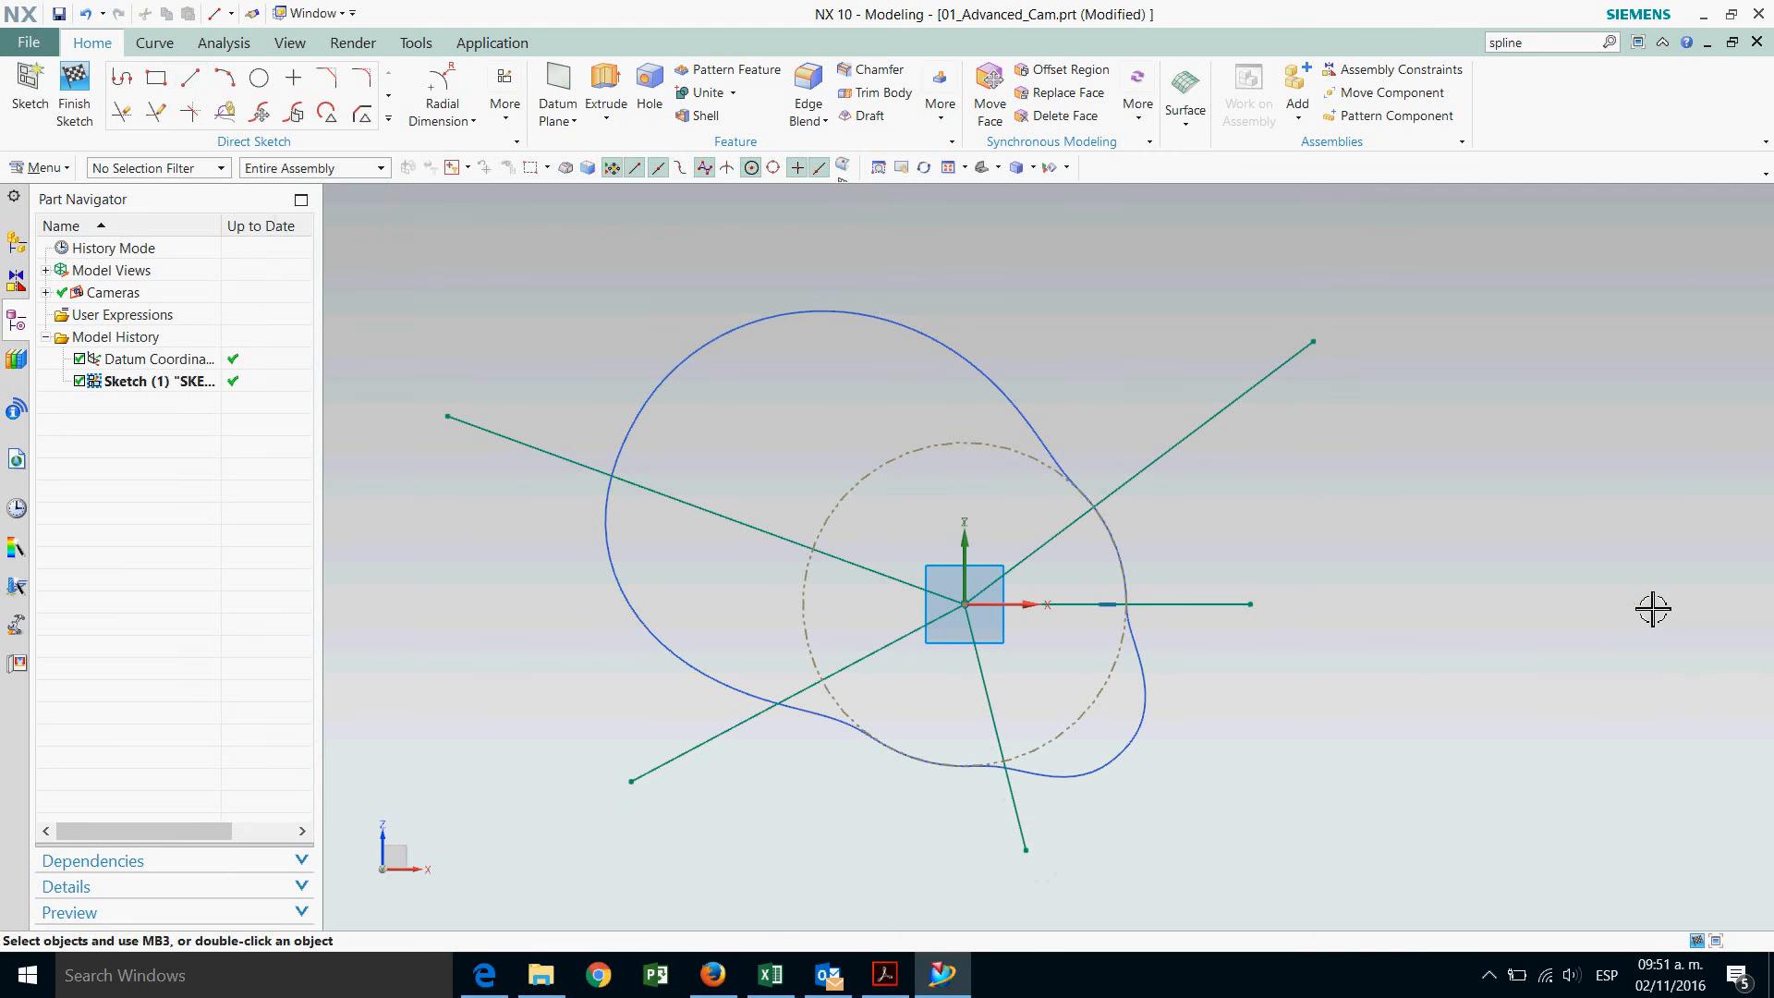
Check the cam sequence table in Excel, then add a 45° angular dimension between the horizontal line and the upper-right line in NX.
left_click(770, 975)
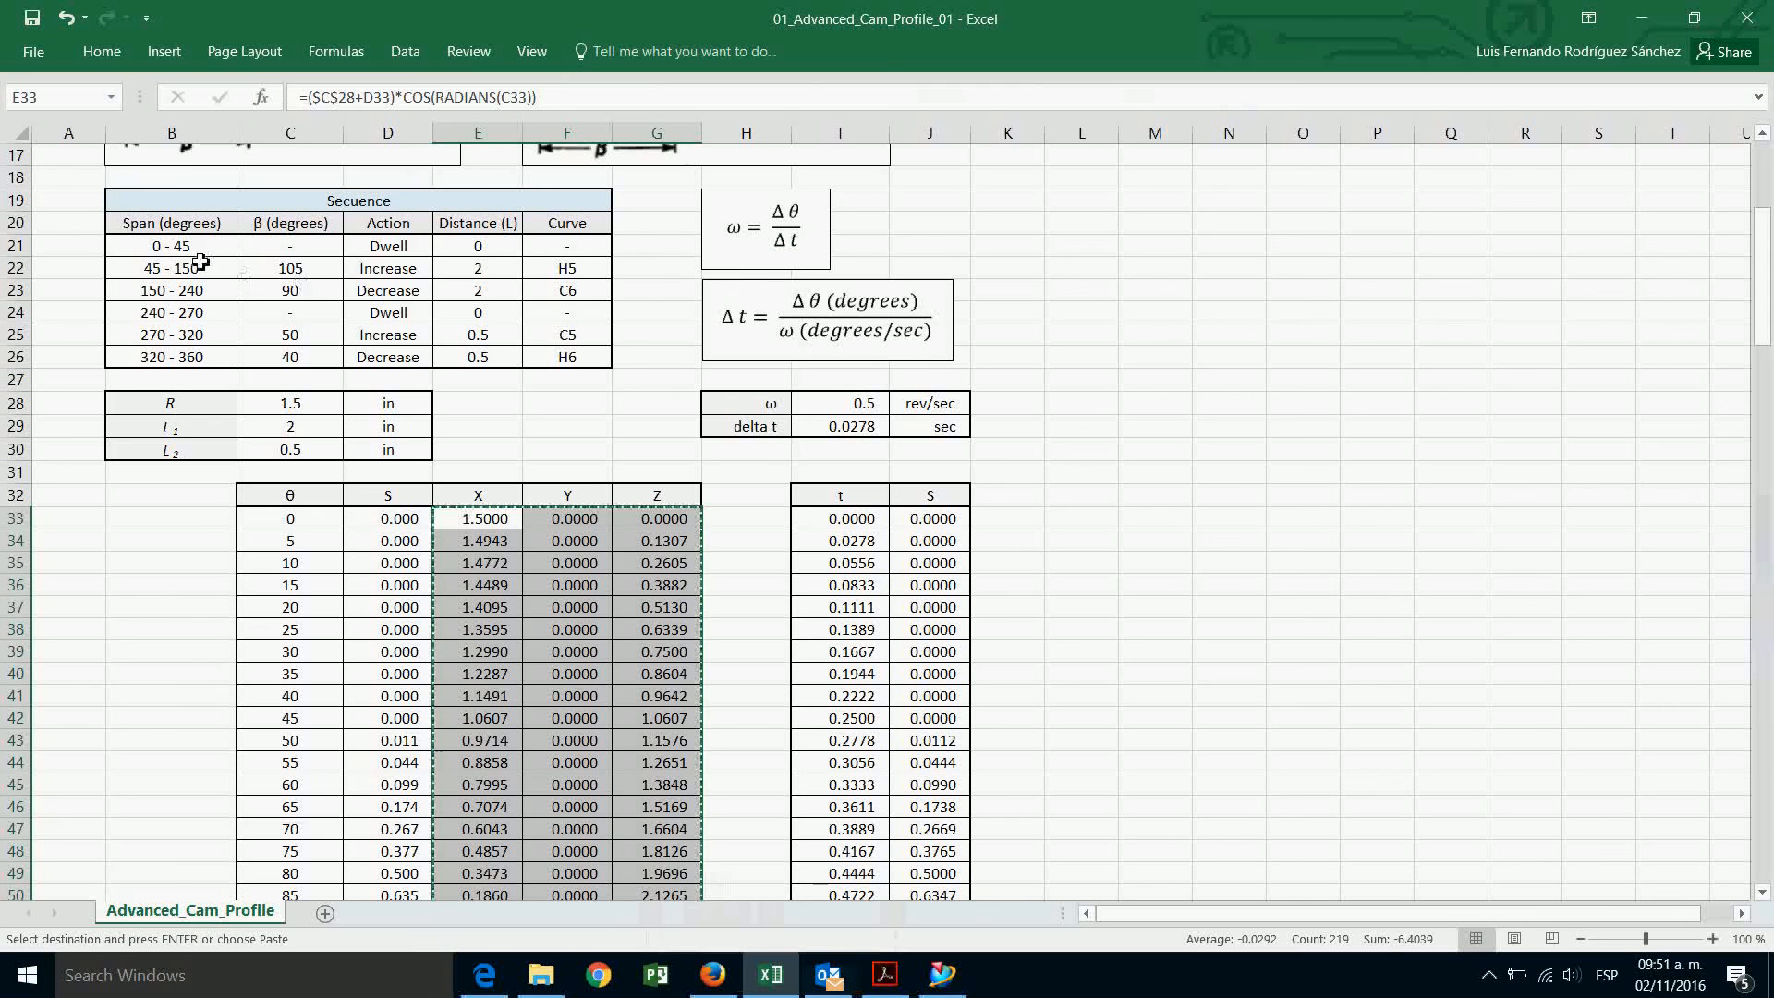
left_click(1641, 19)
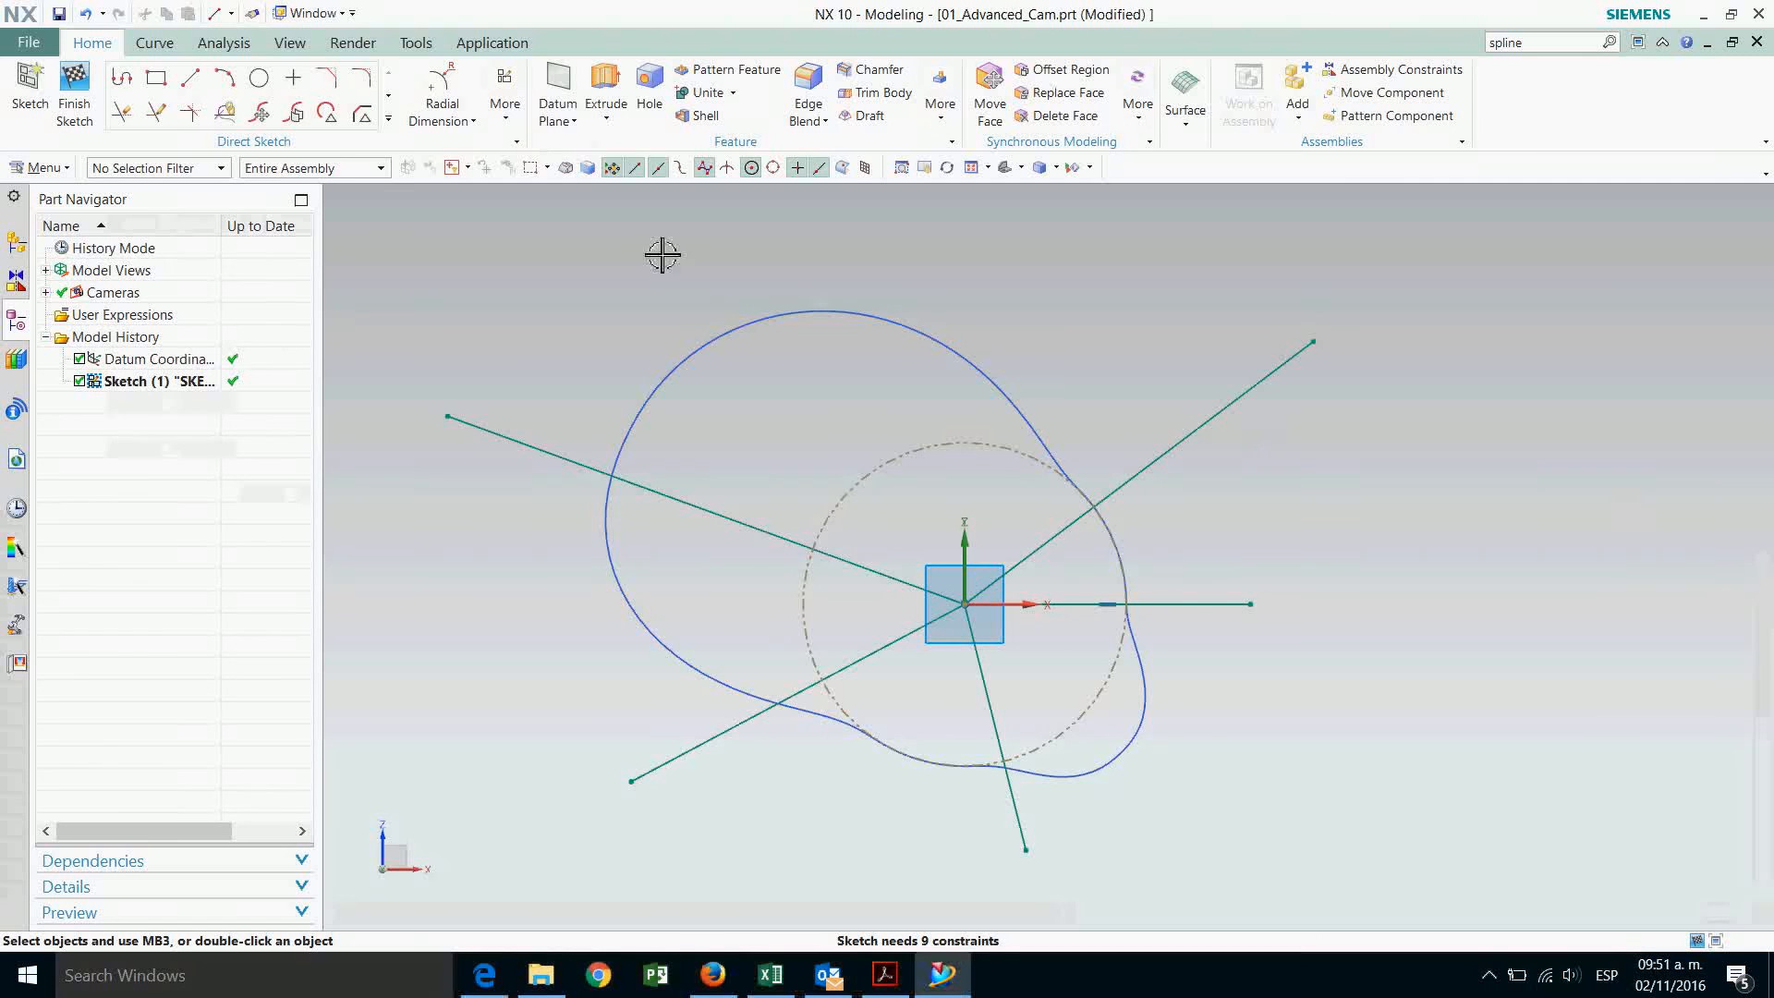
left_click(472, 120)
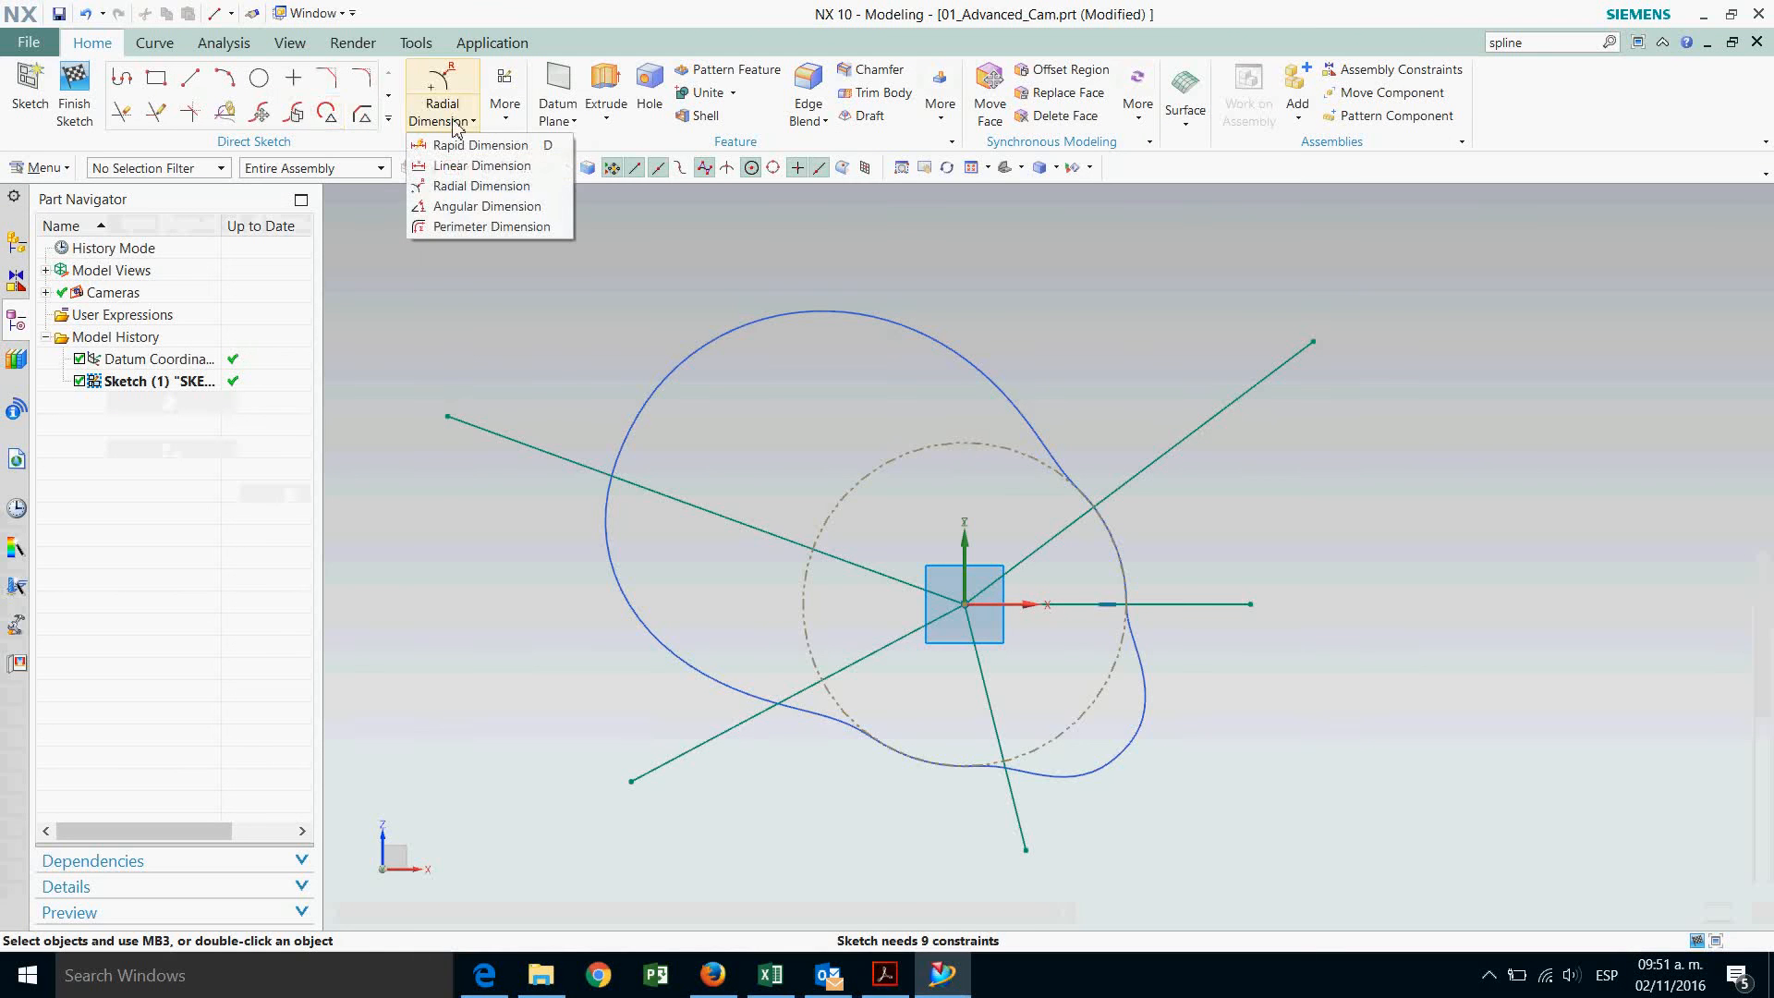
left_click(472, 206)
left_click(1197, 432)
left_click(1215, 603)
left_click(1354, 467)
type("45")
key("Return")
key("Escape")
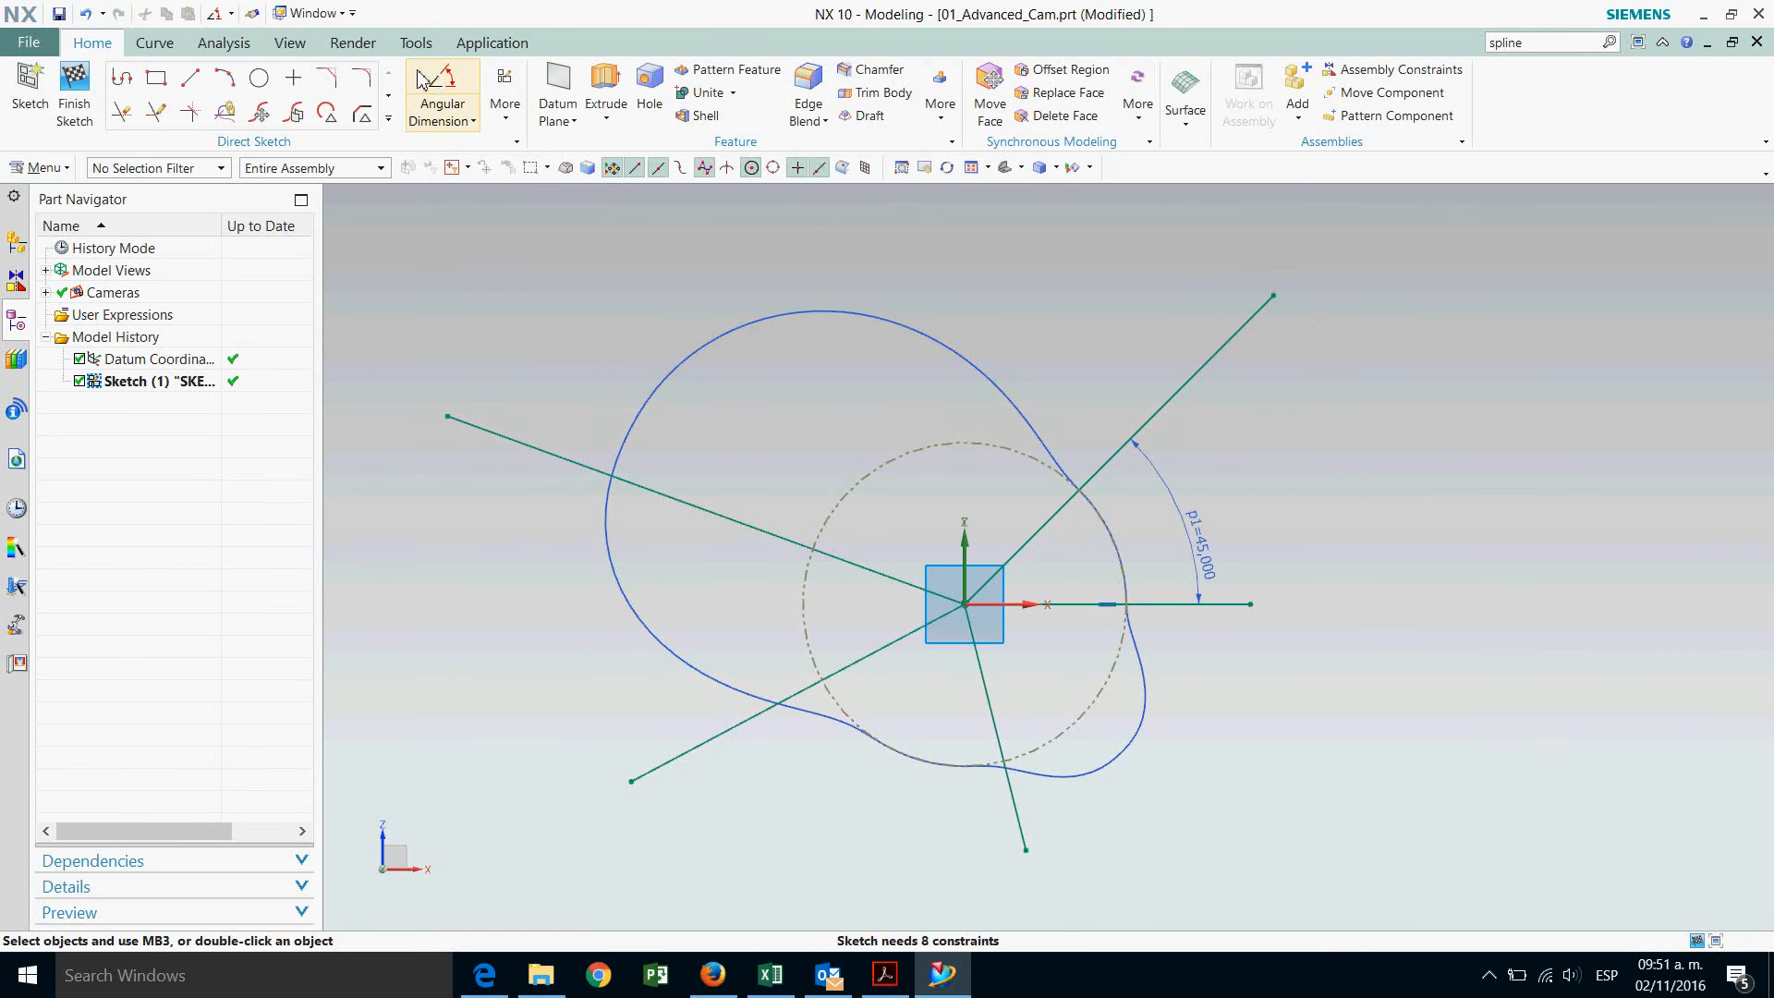
Add an angular dimension between the 45° line and the upper-left line and set it to 105°.
left_click(432, 86)
left_click(1180, 413)
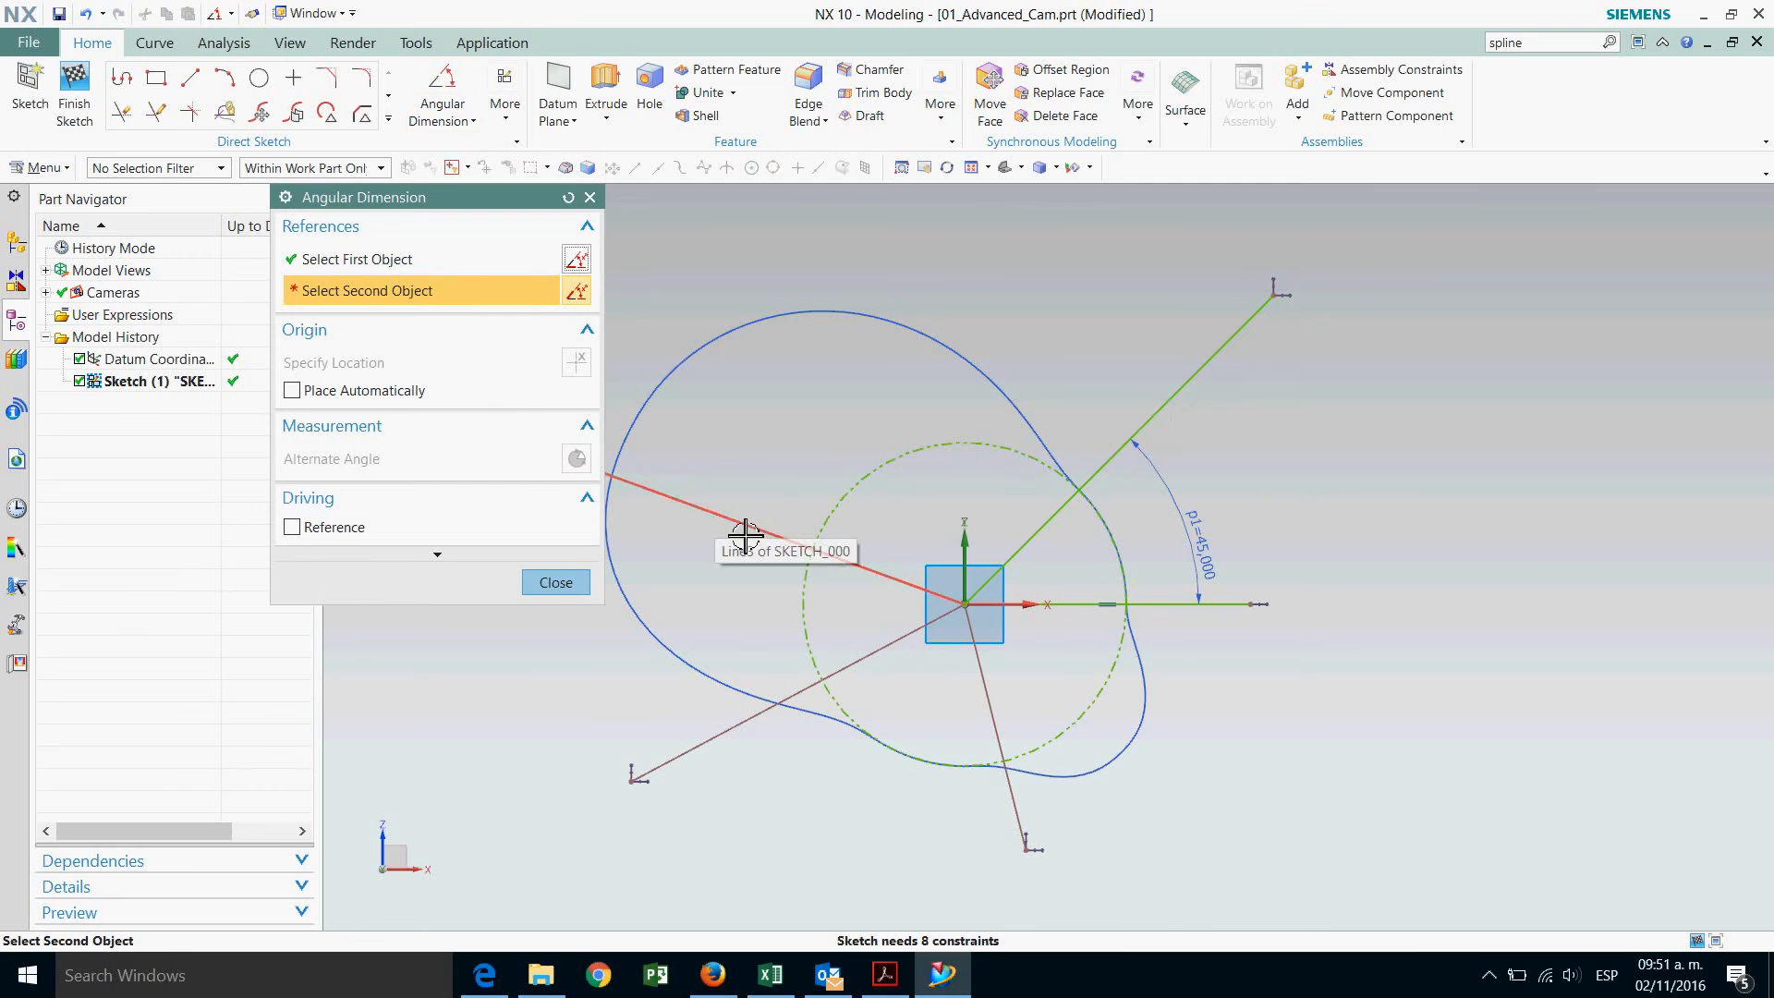
left_click(752, 528)
left_click(866, 420)
type("105")
key("Return")
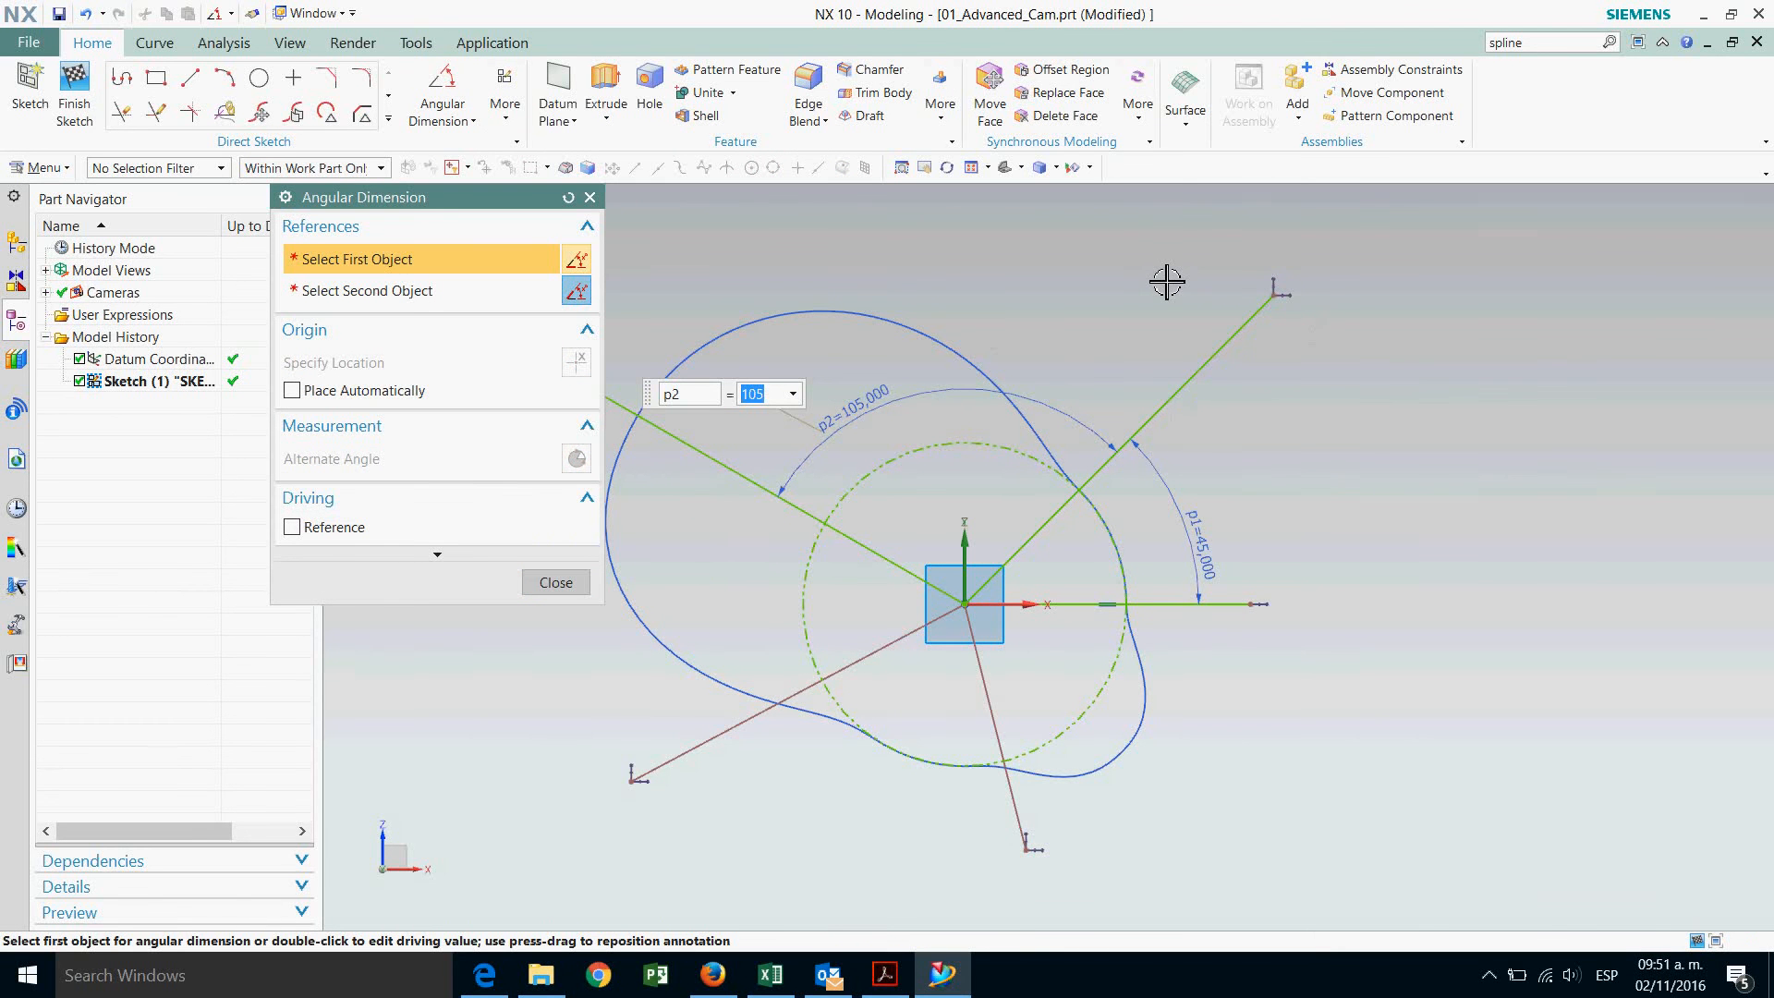
key("Escape")
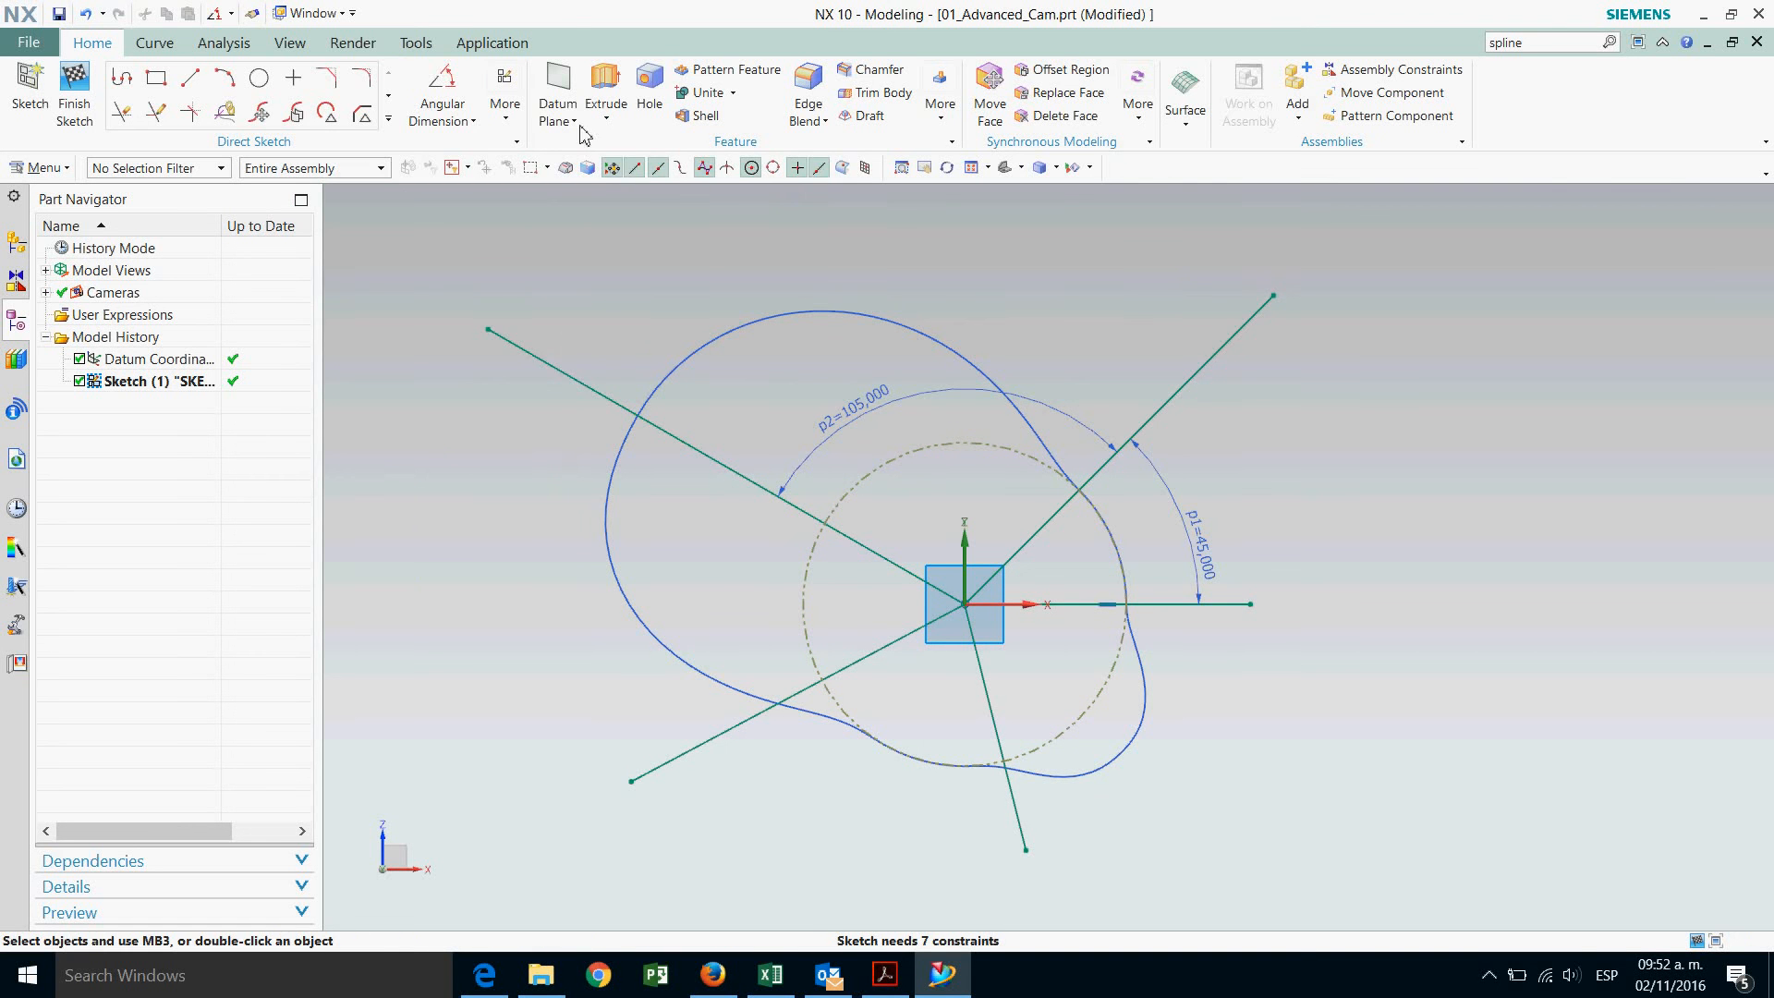
Add an angular dimension between the upper-left and lower-left lines and set it to 90°, consulting the spreadsheet's sequence table.
left_click(441, 89)
left_click(735, 474)
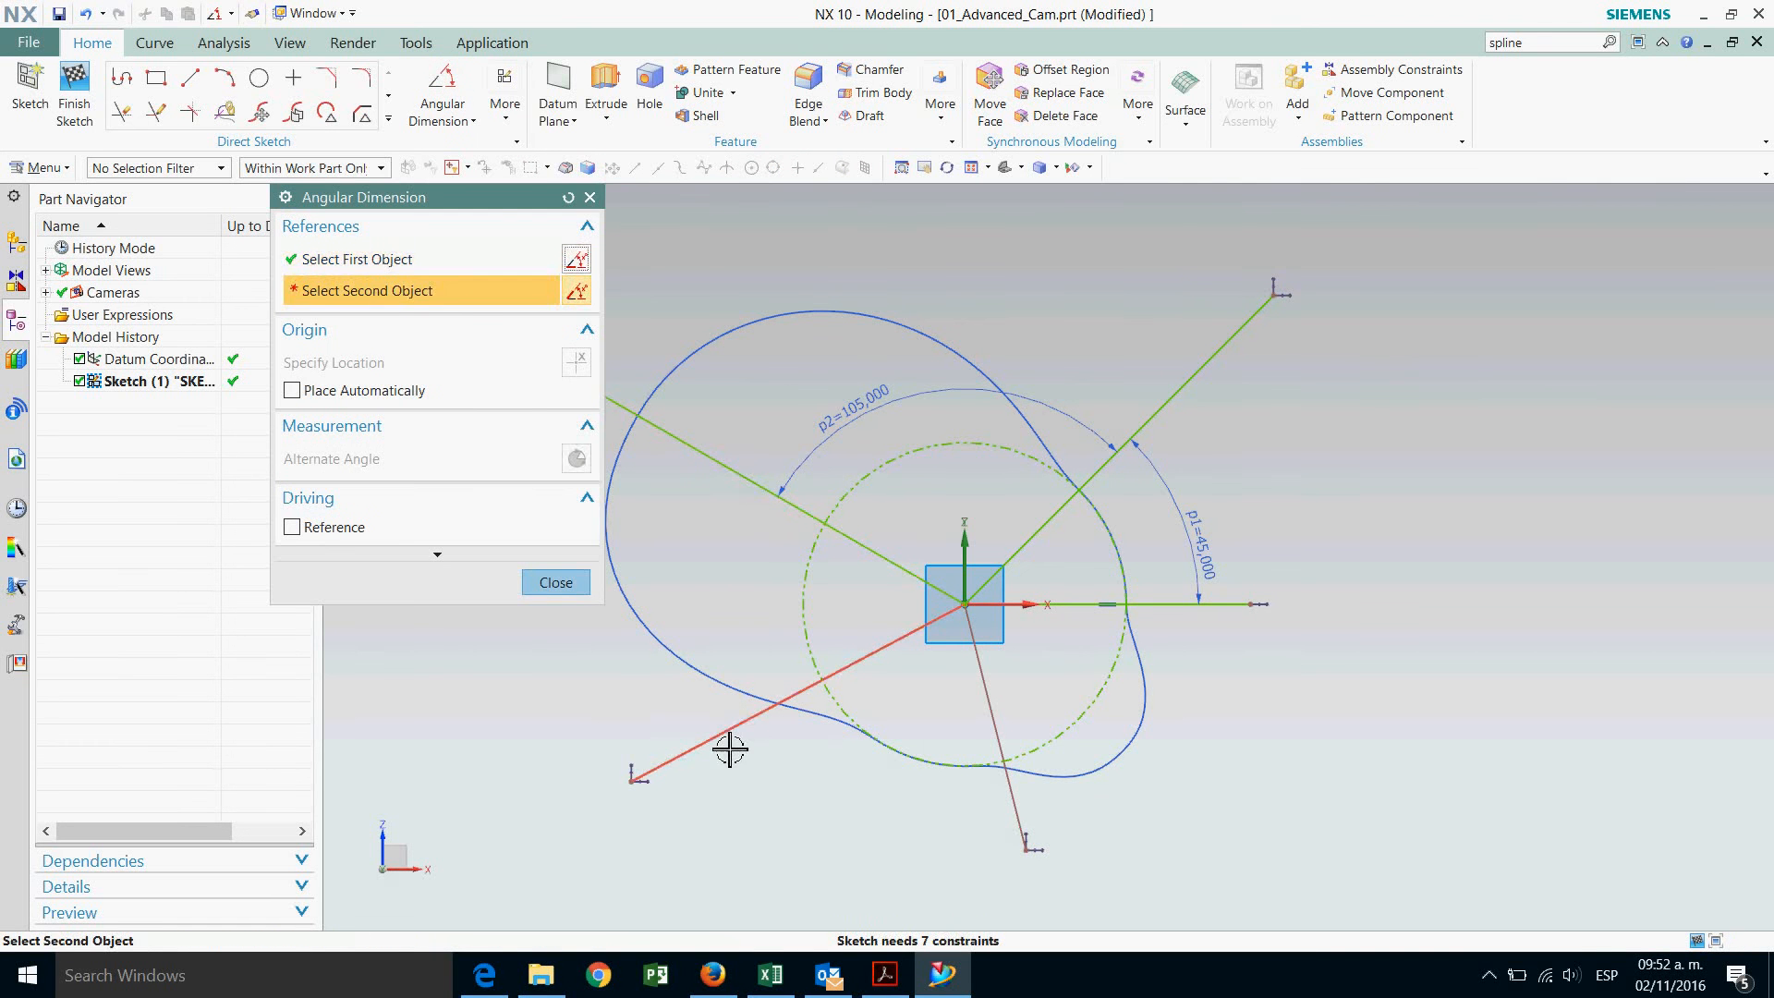
left_click(729, 749)
left_click(735, 606)
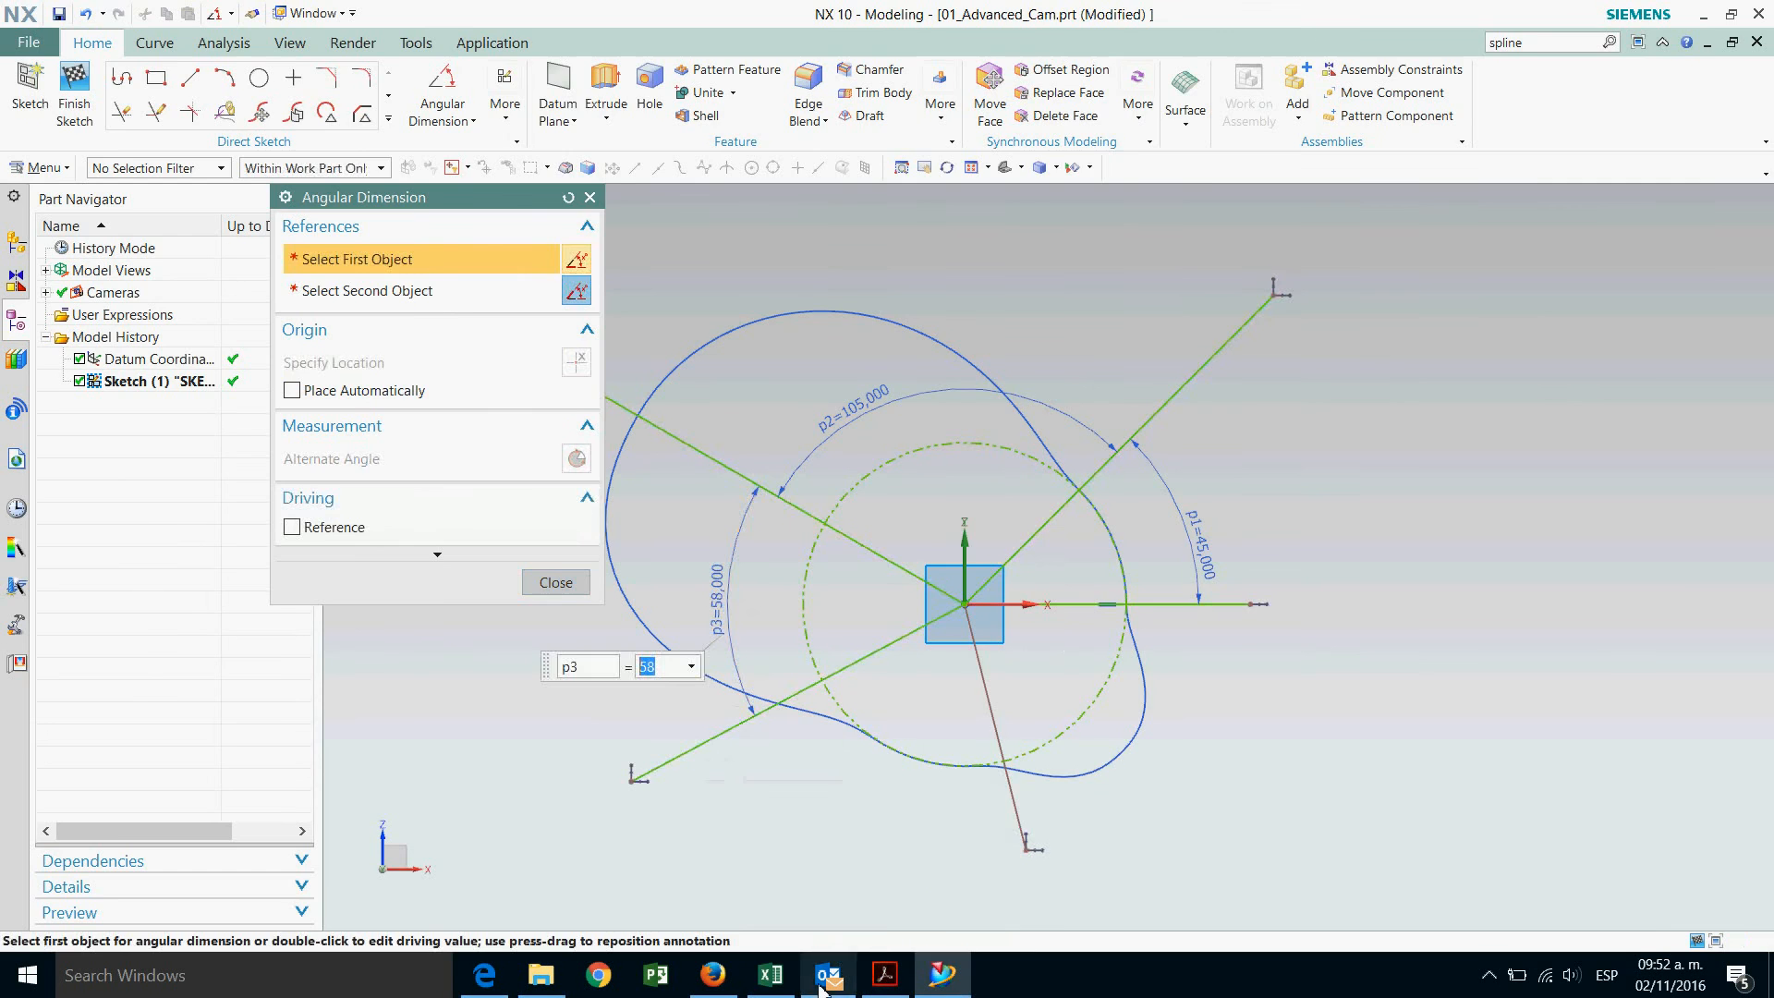
left_click(770, 974)
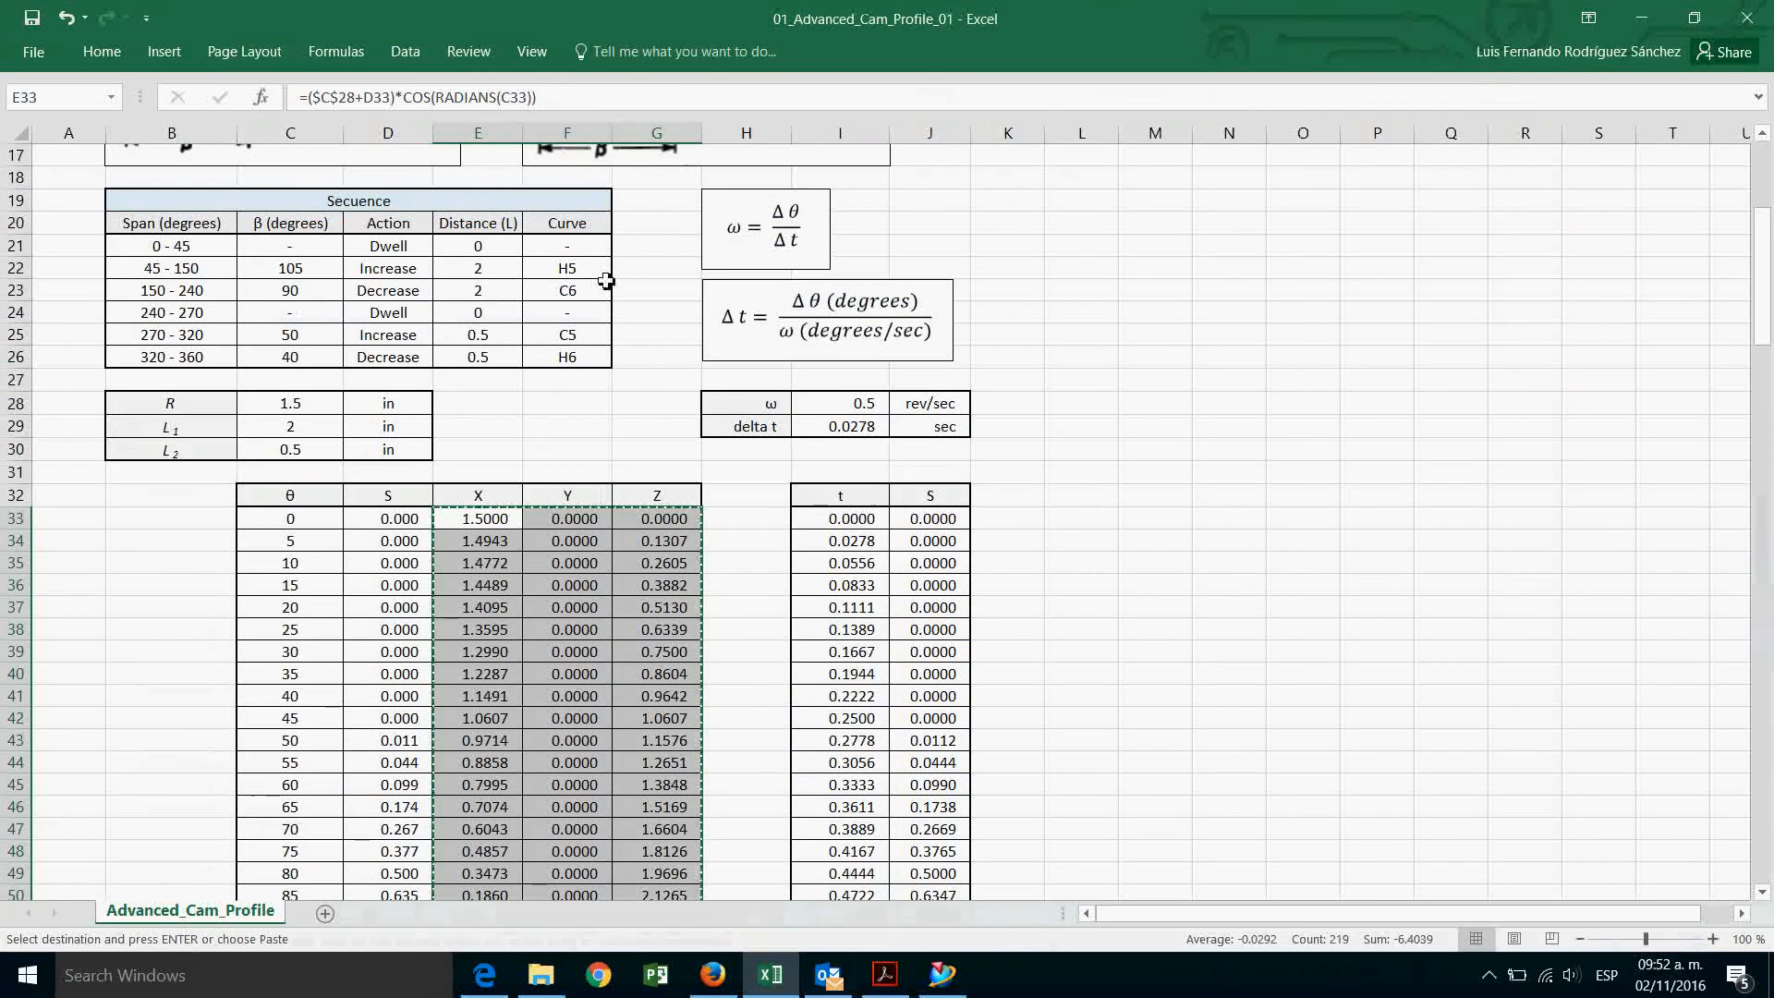
left_click(1640, 17)
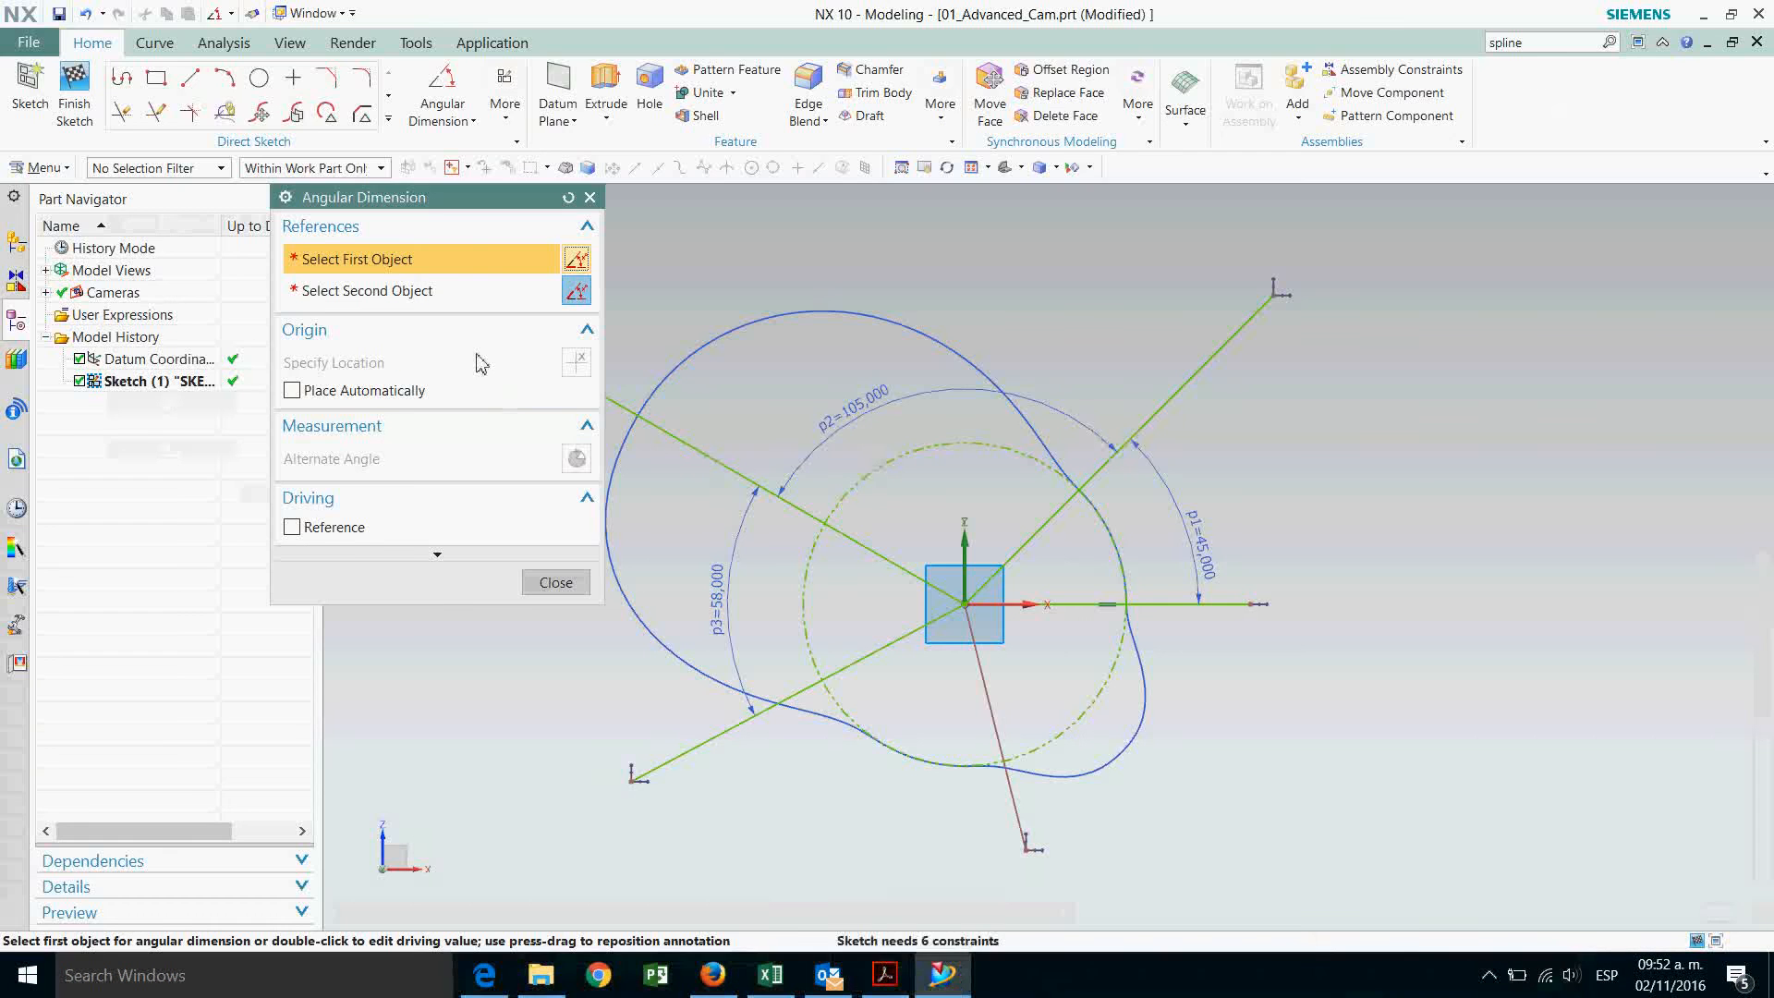
double_click(738, 607)
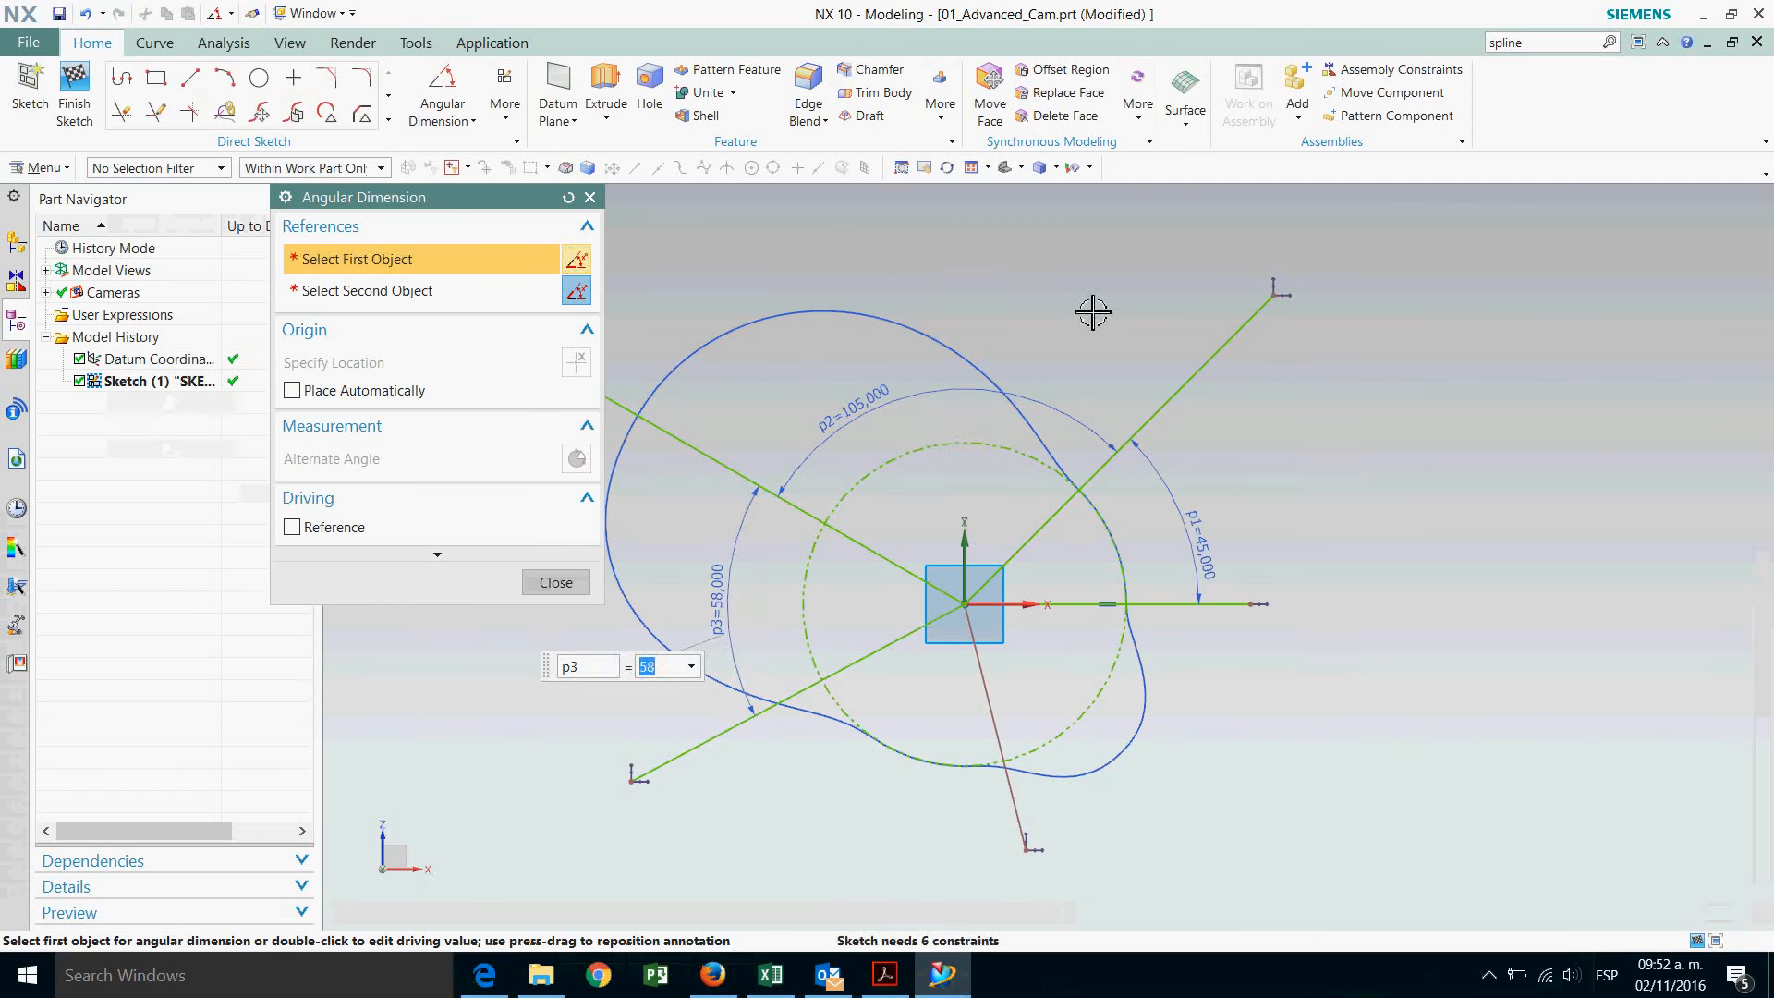
type("60")
key("Return")
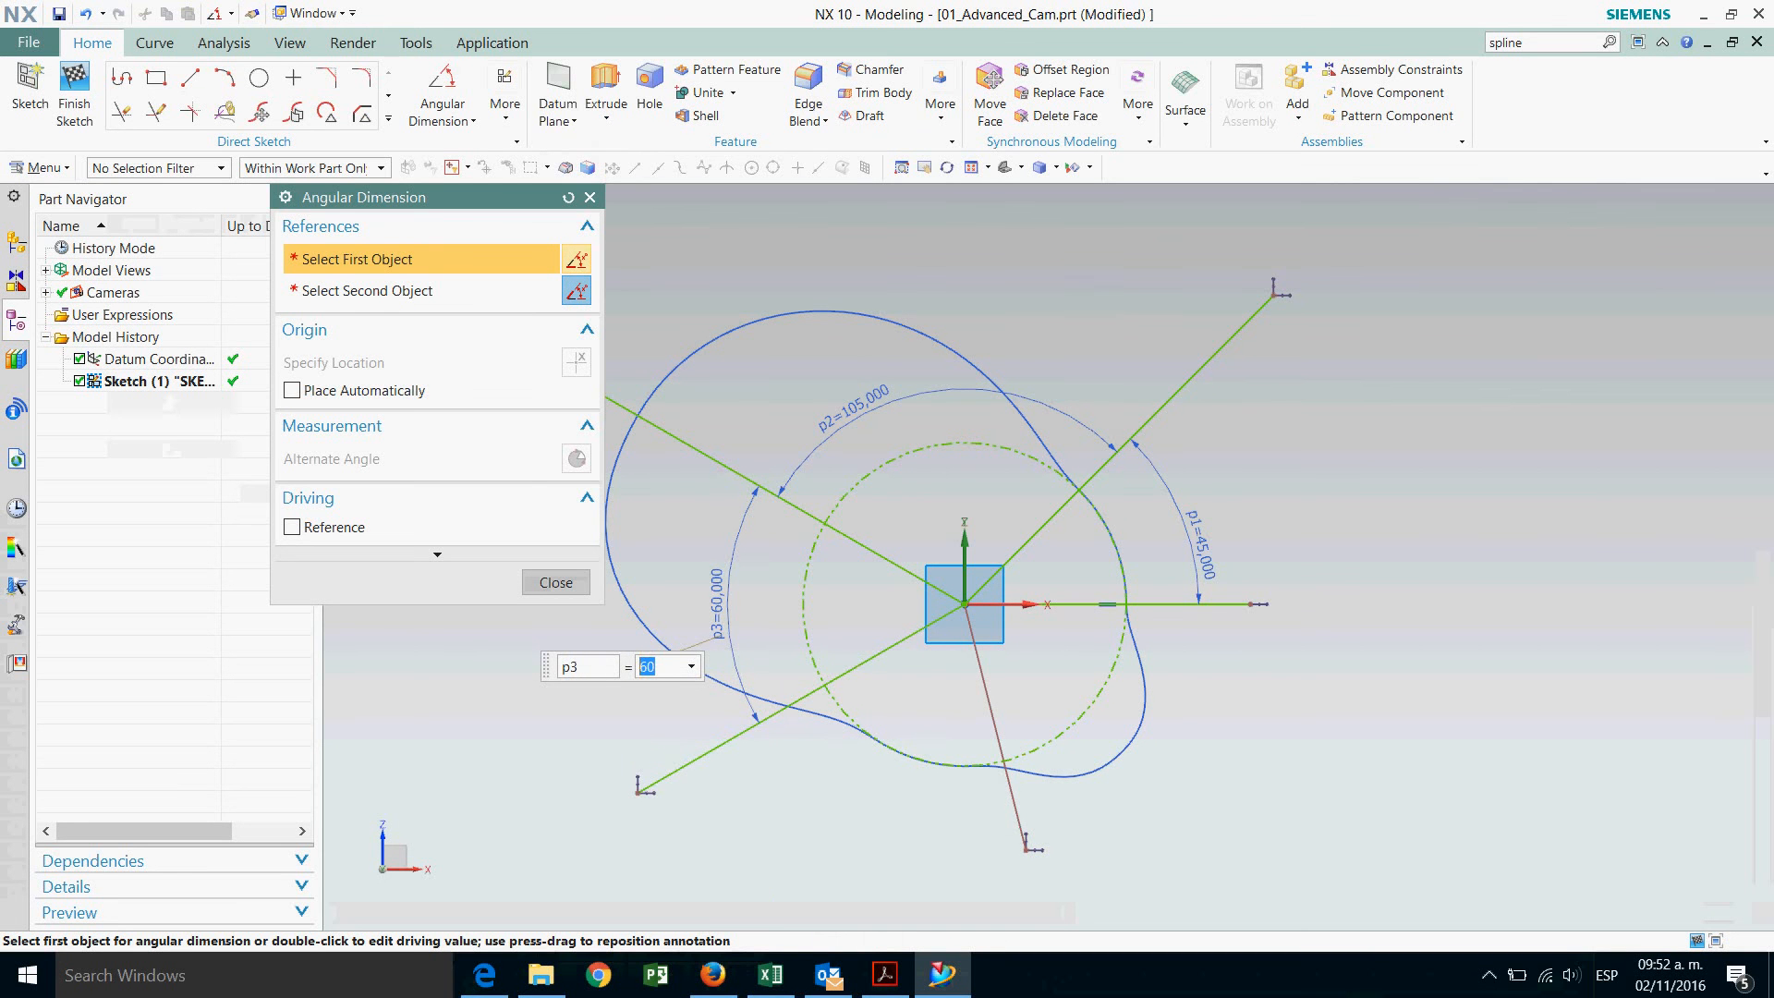
key("Return")
key("Escape")
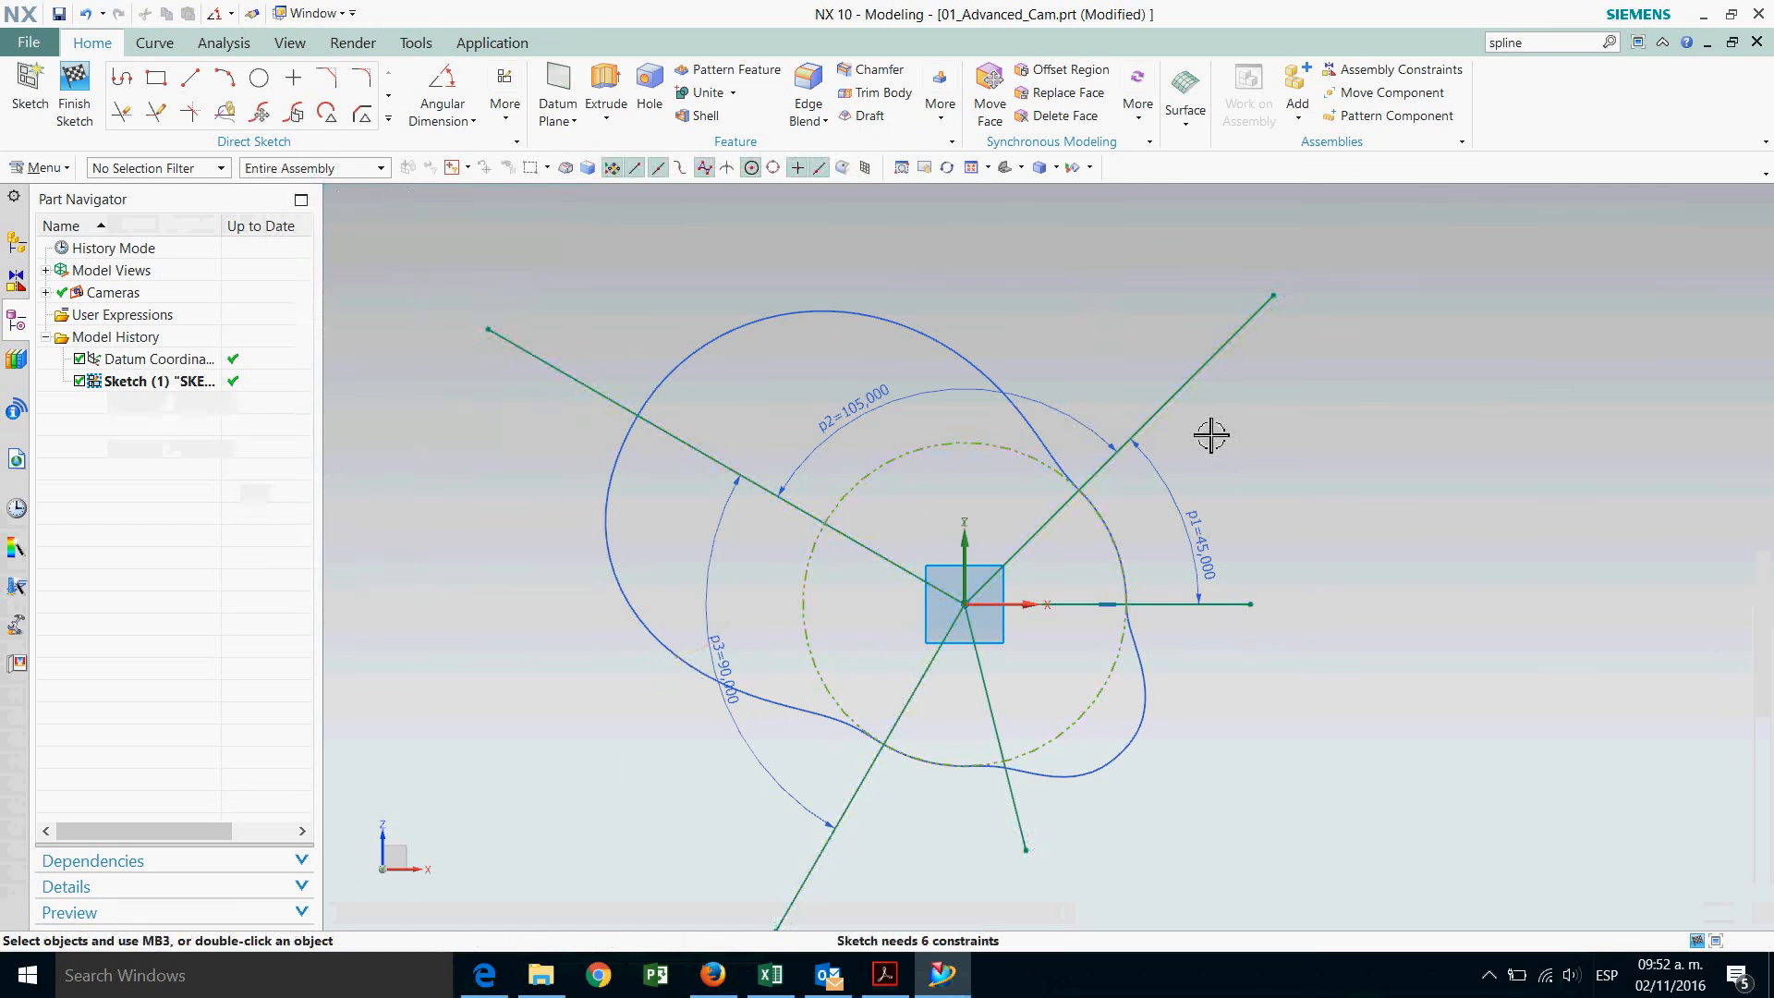
Consult the spreadsheet's sequence table and add a 30° angular dimension between the lower-left line and the nearly vertical lower line.
scroll(1054, 283, "down", 1)
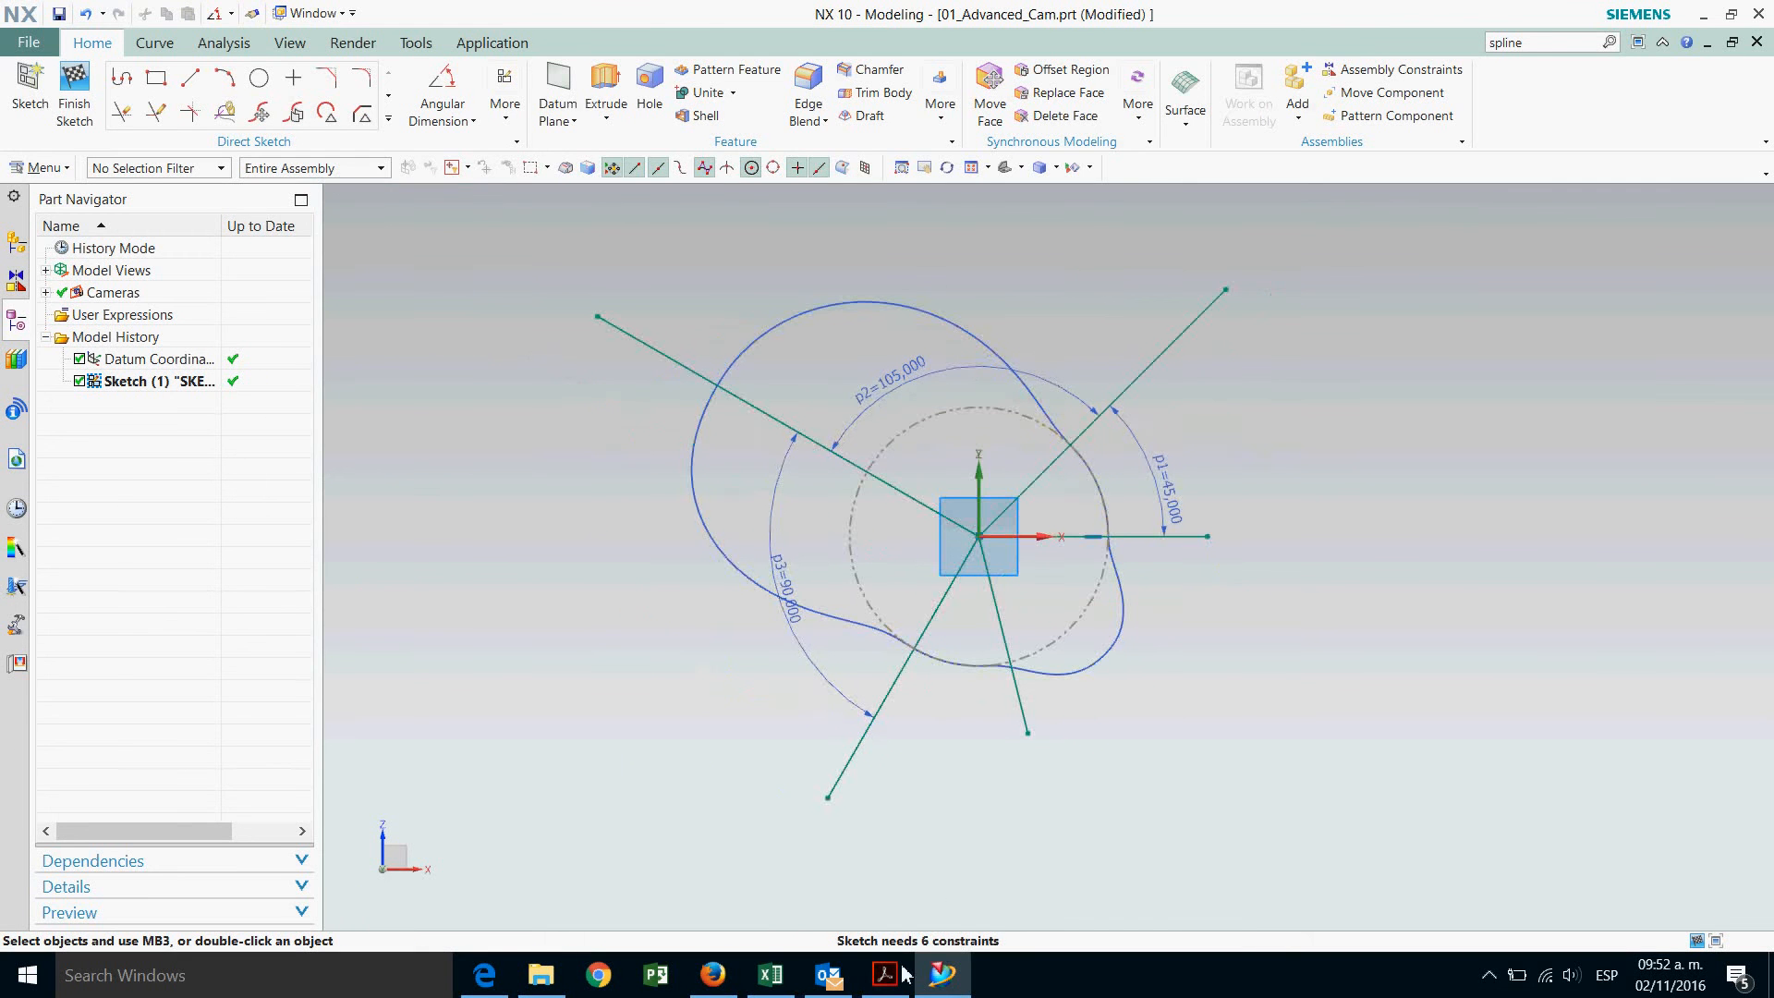
left_click(769, 973)
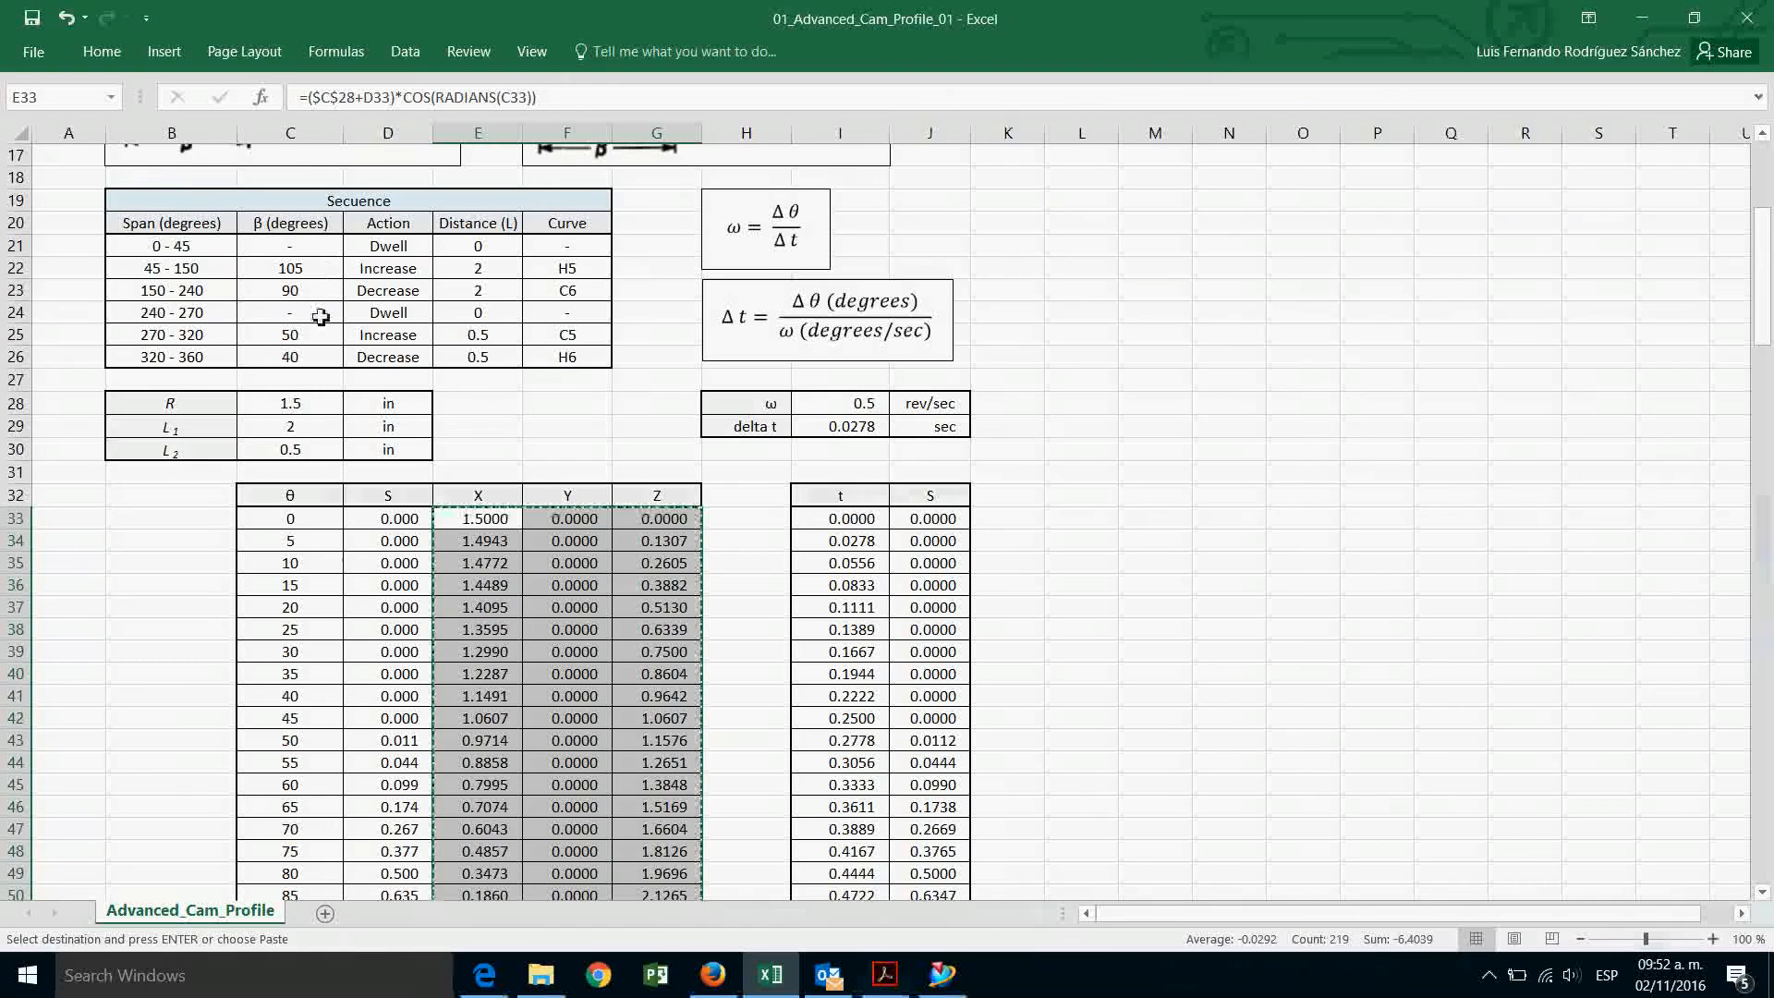
left_click(1630, 20)
left_click(441, 88)
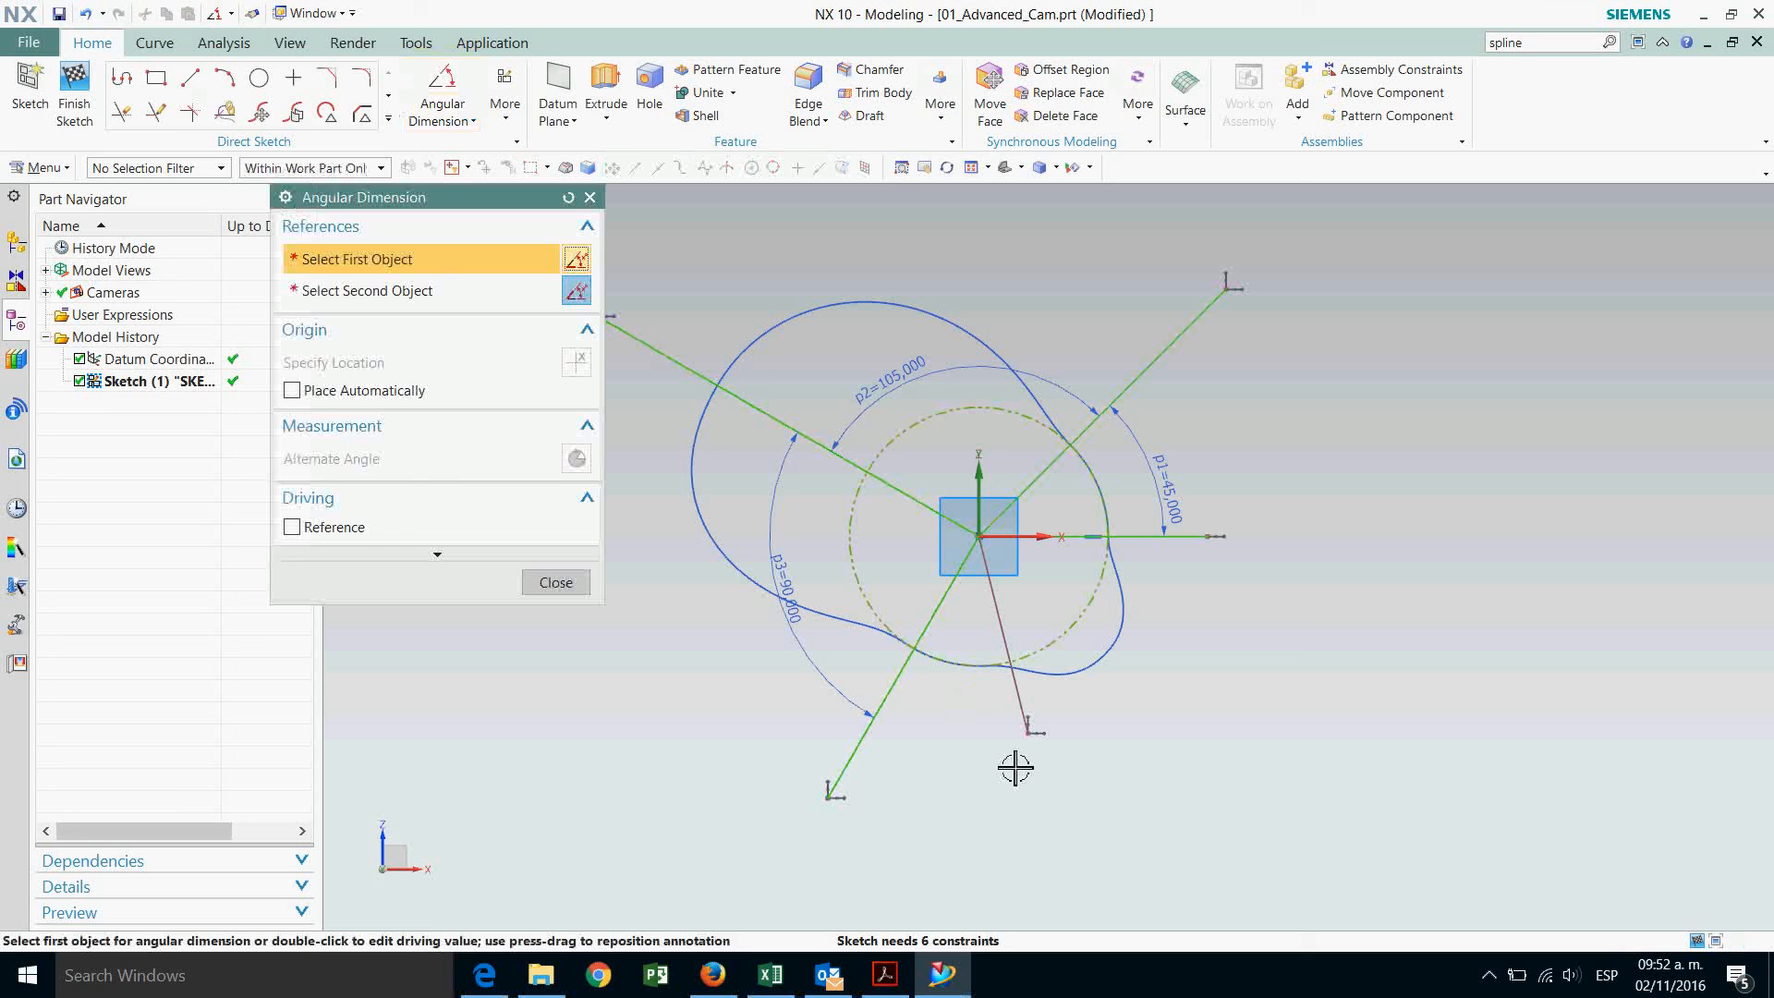
left_click(912, 690)
left_click(1030, 710)
left_click(974, 720)
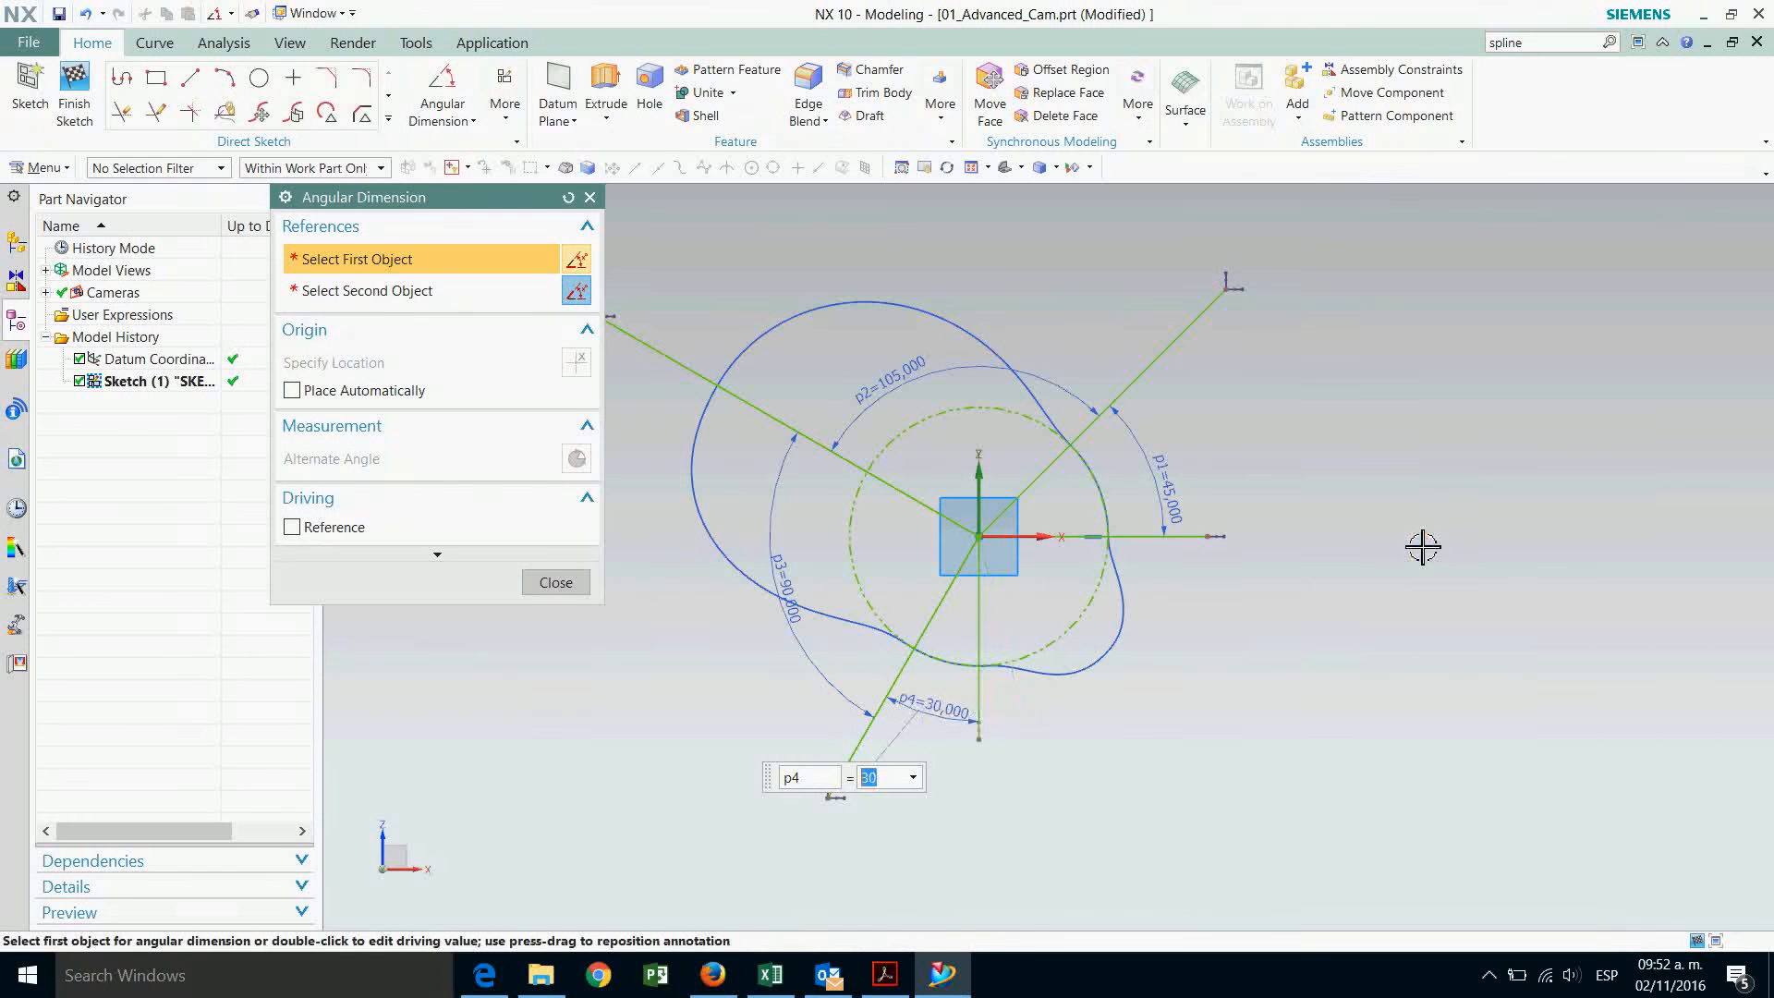
key("Escape")
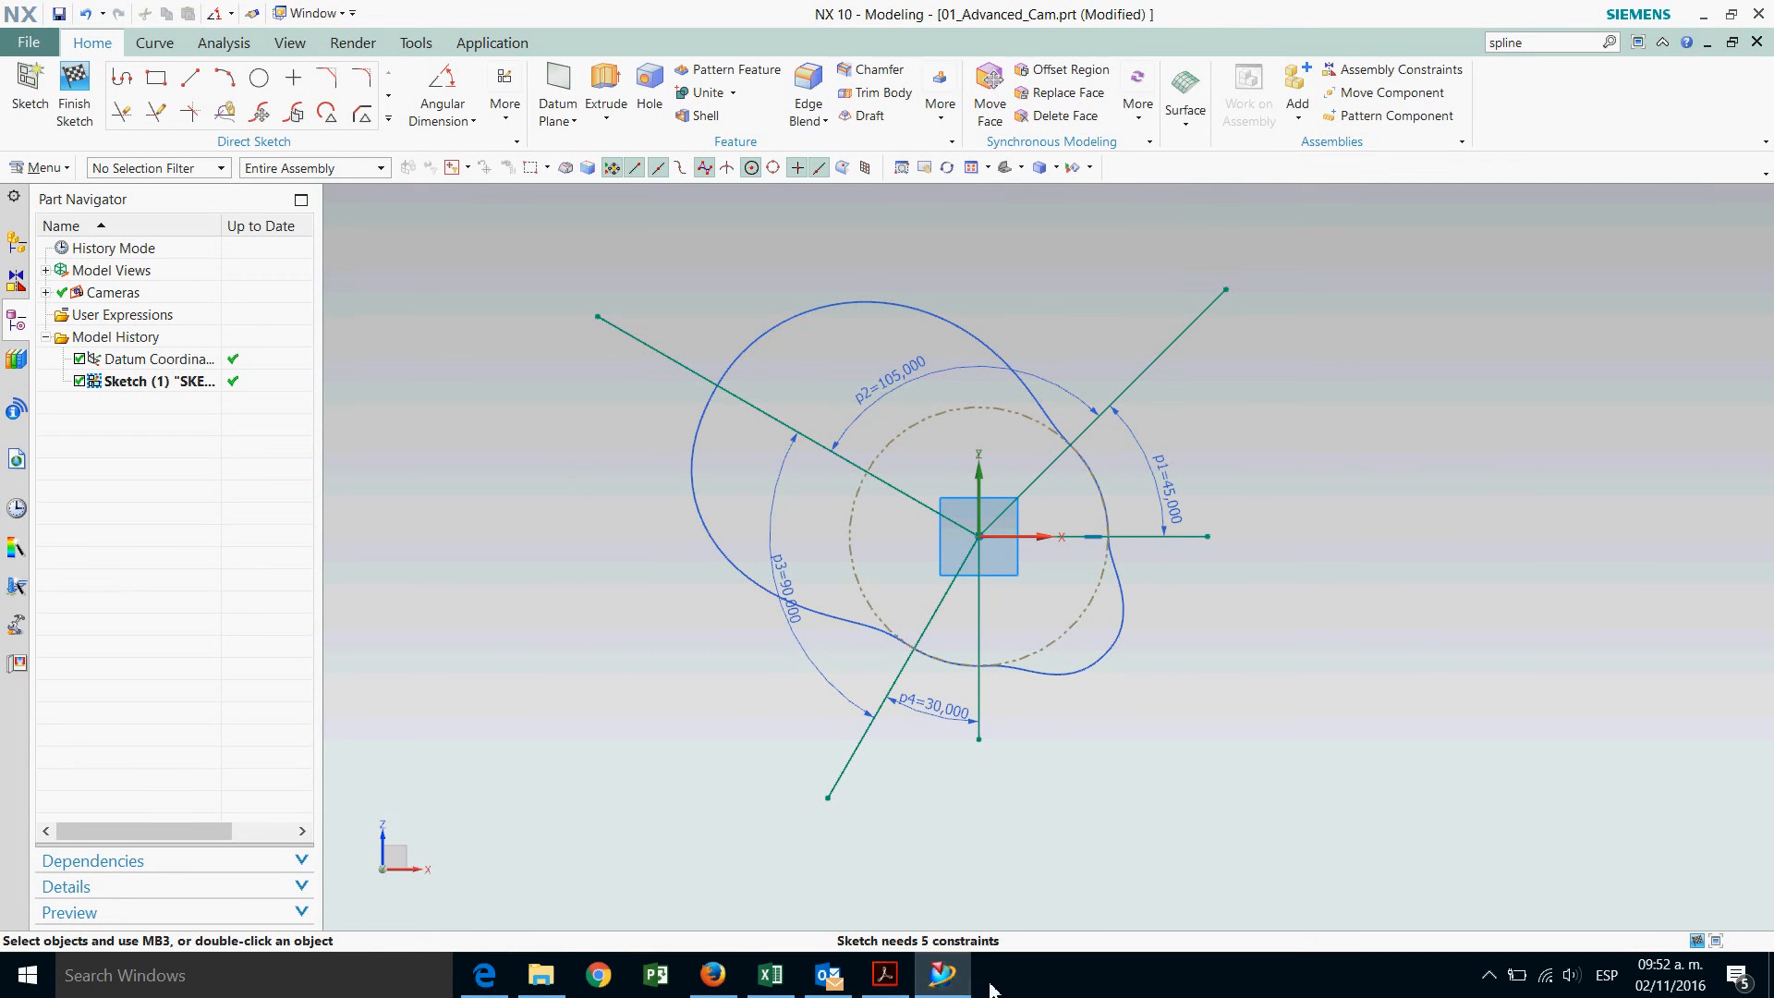
Sketch a line from the circle's center toward the lower right past the cam profile, about 53° from the downward vertical line.
left_click(189, 78)
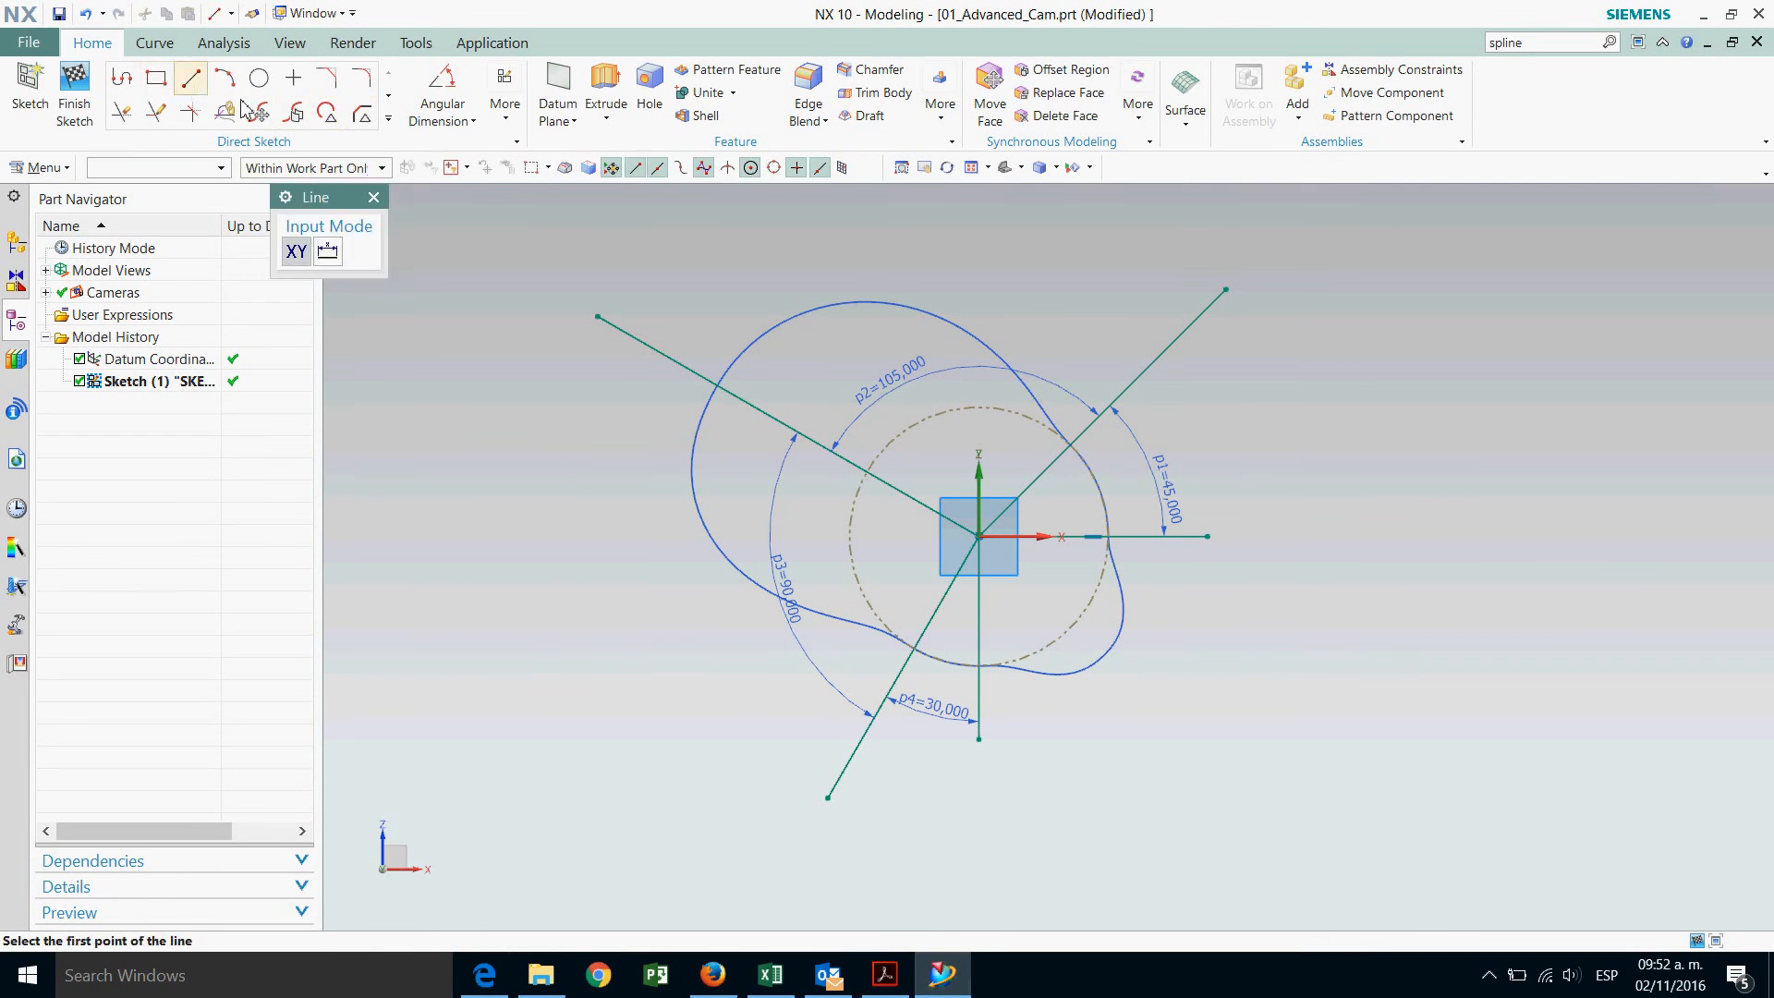
left_click(1005, 548)
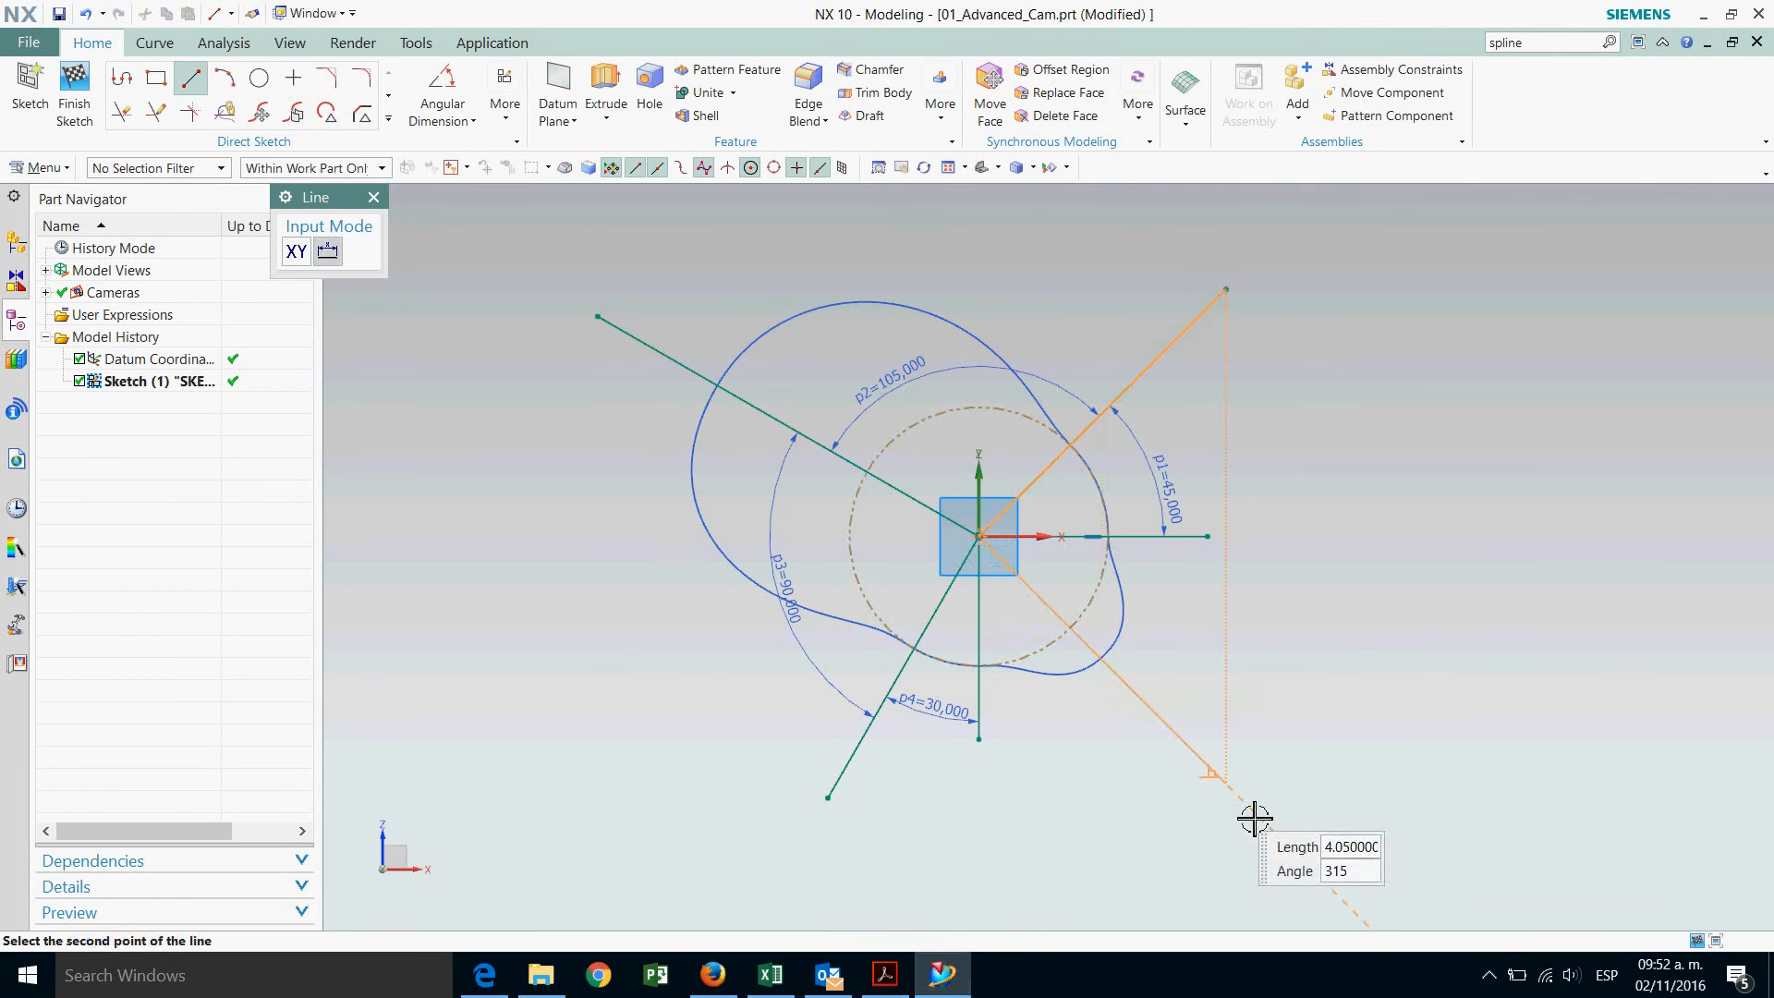
left_click(1273, 759)
key("Escape")
Add an angular dimension between the downward vertical line and the new lower-right line and set it to 50°, consulting the sequence table.
left_click(459, 99)
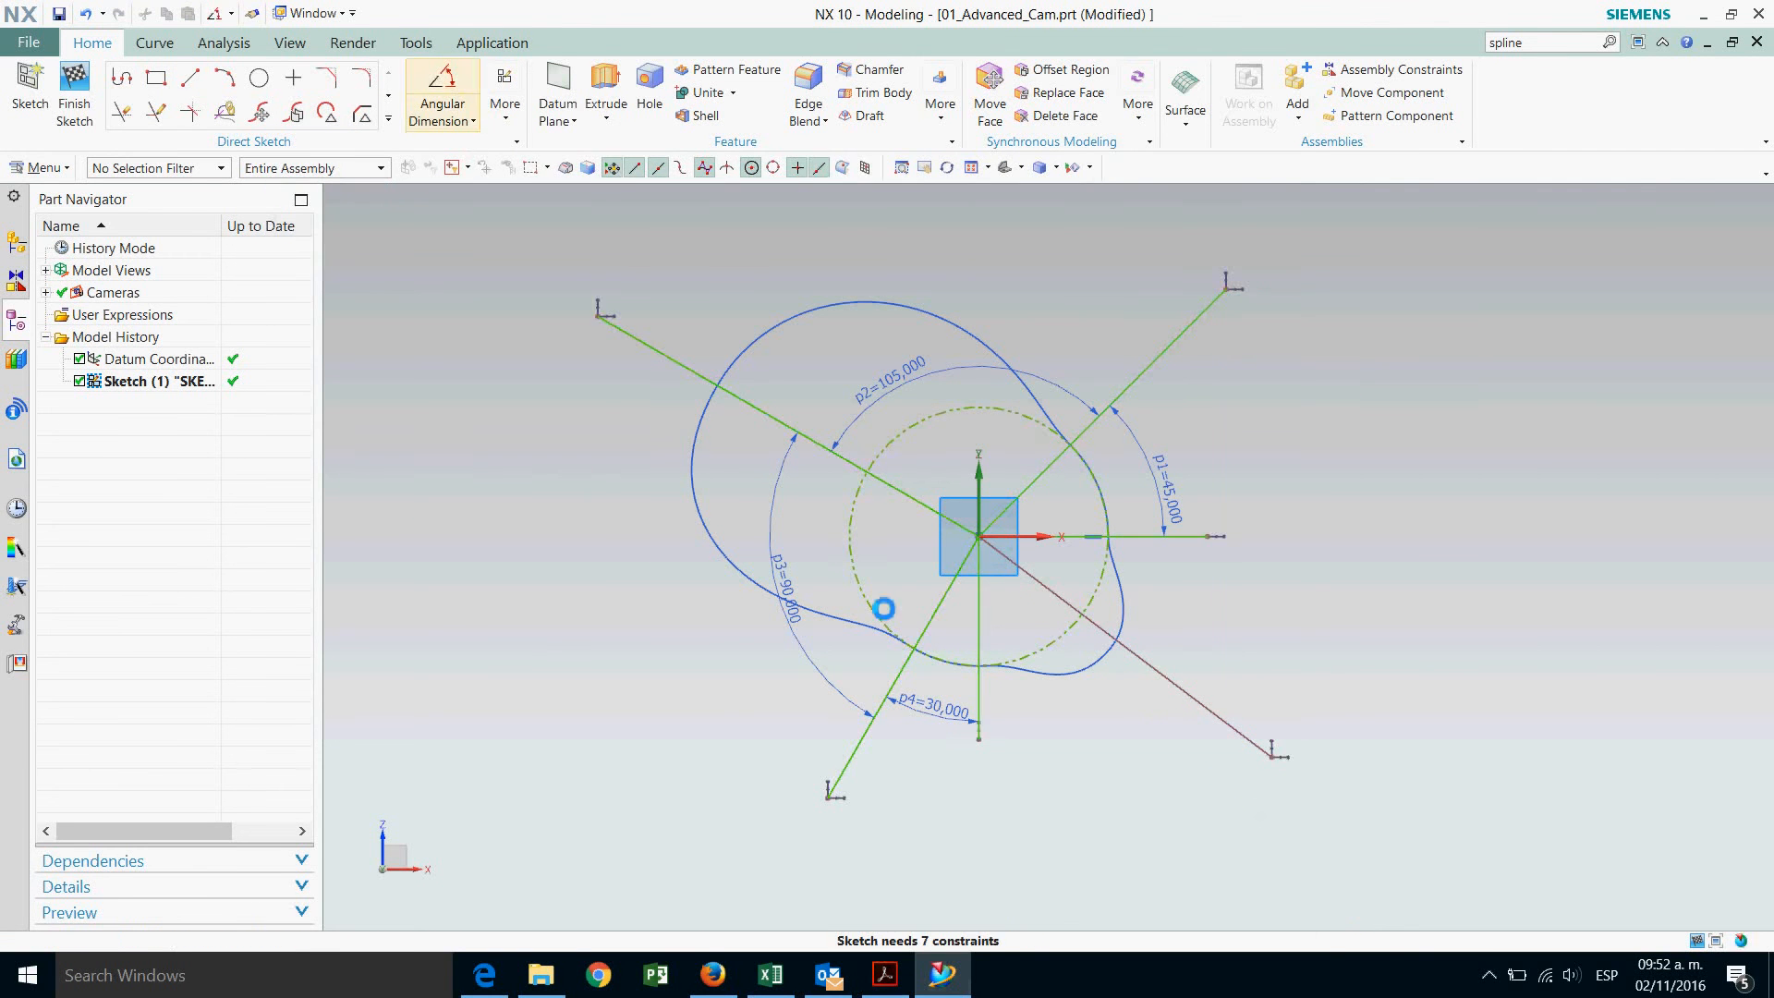
left_click(978, 713)
left_click(1170, 697)
left_click(1109, 716)
left_click(772, 975)
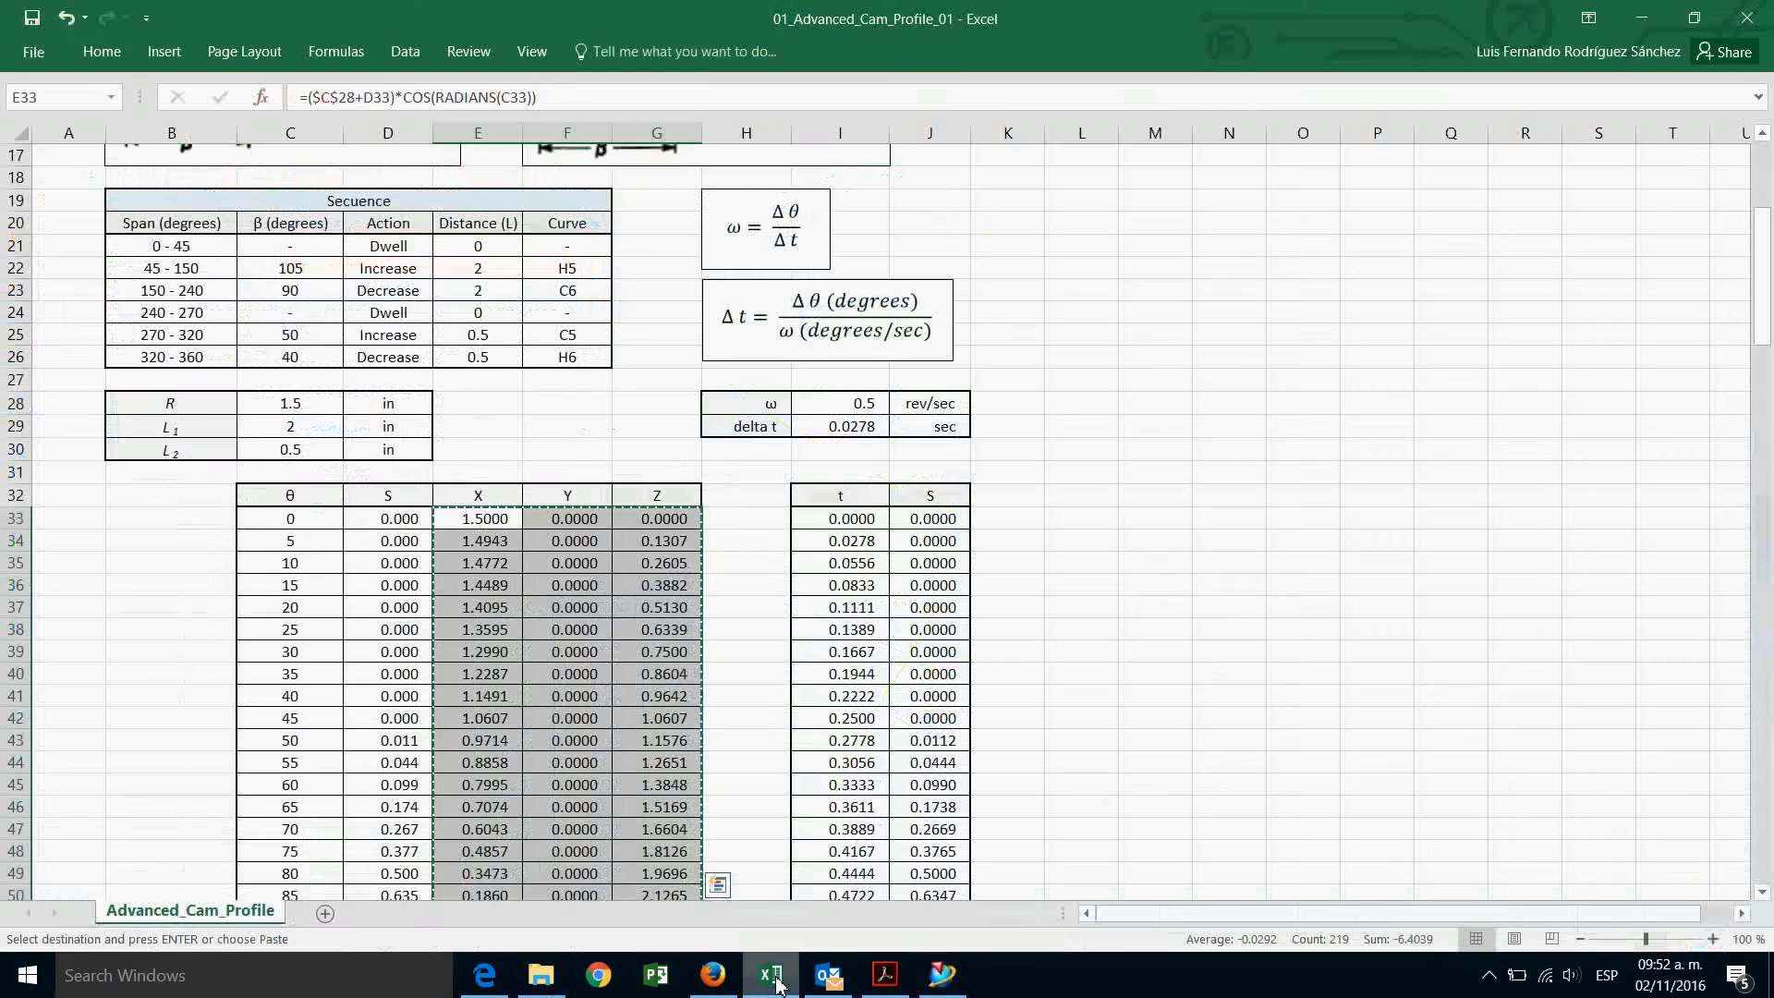
left_click(1640, 18)
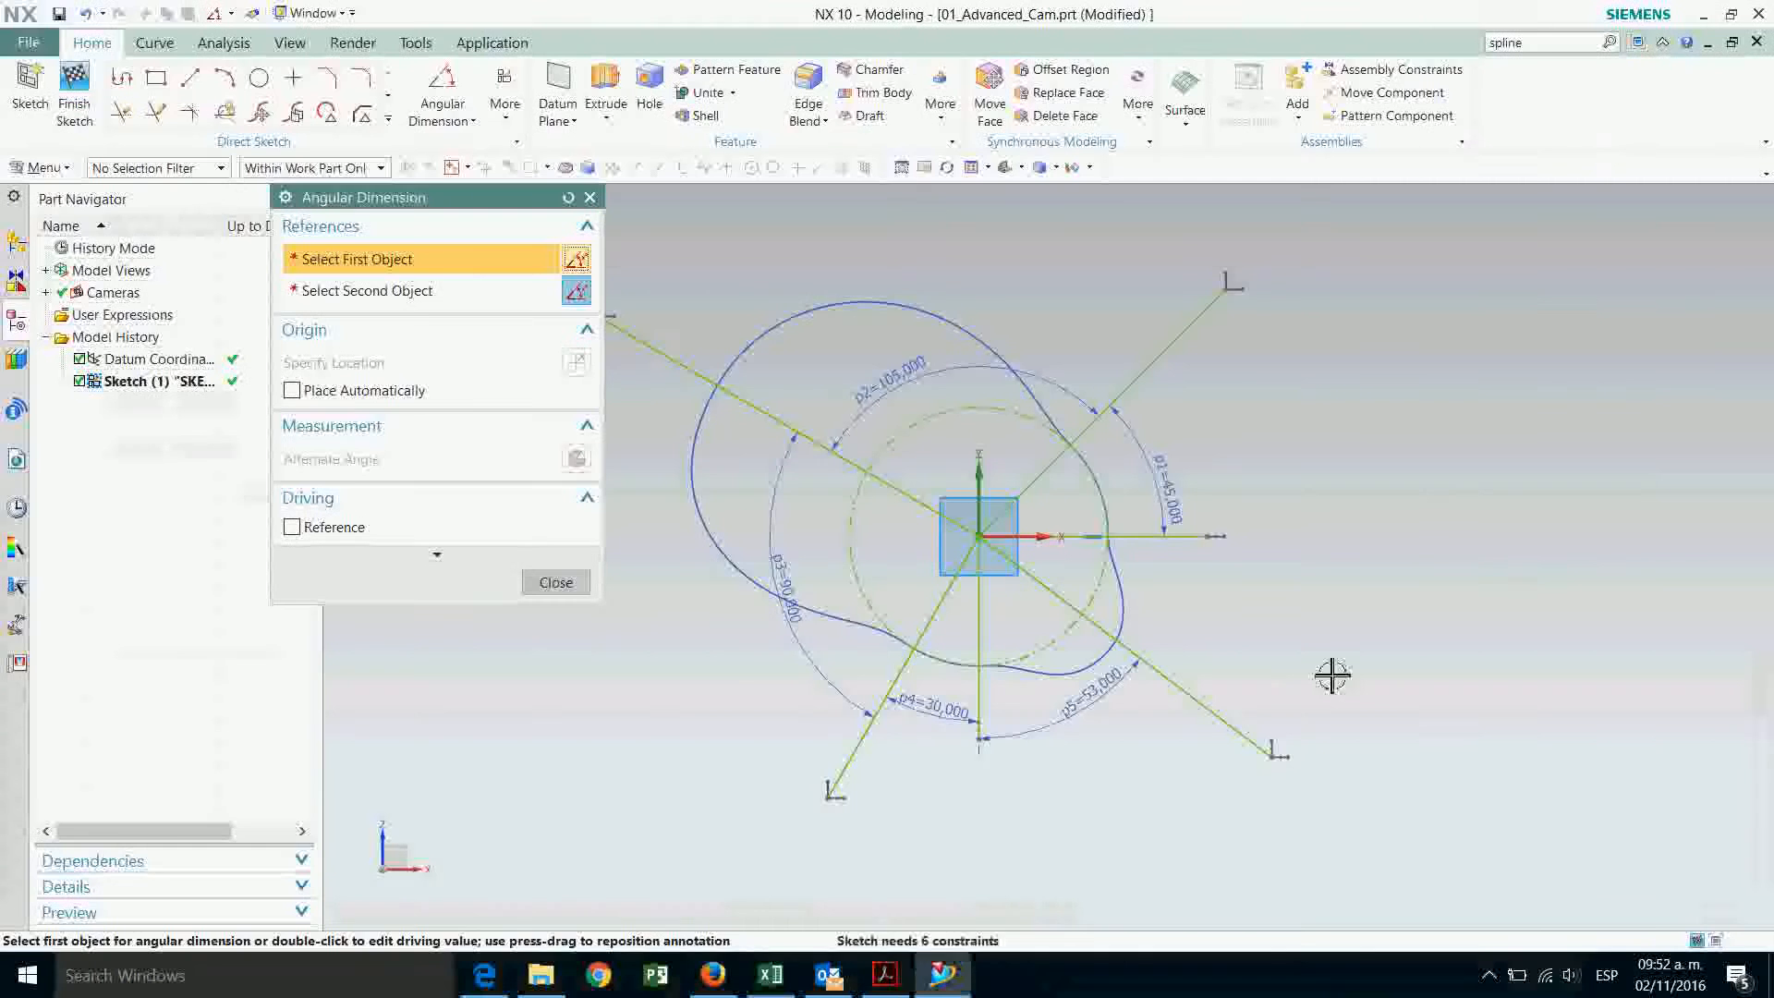
double_click(1128, 714)
type("50")
key("Return")
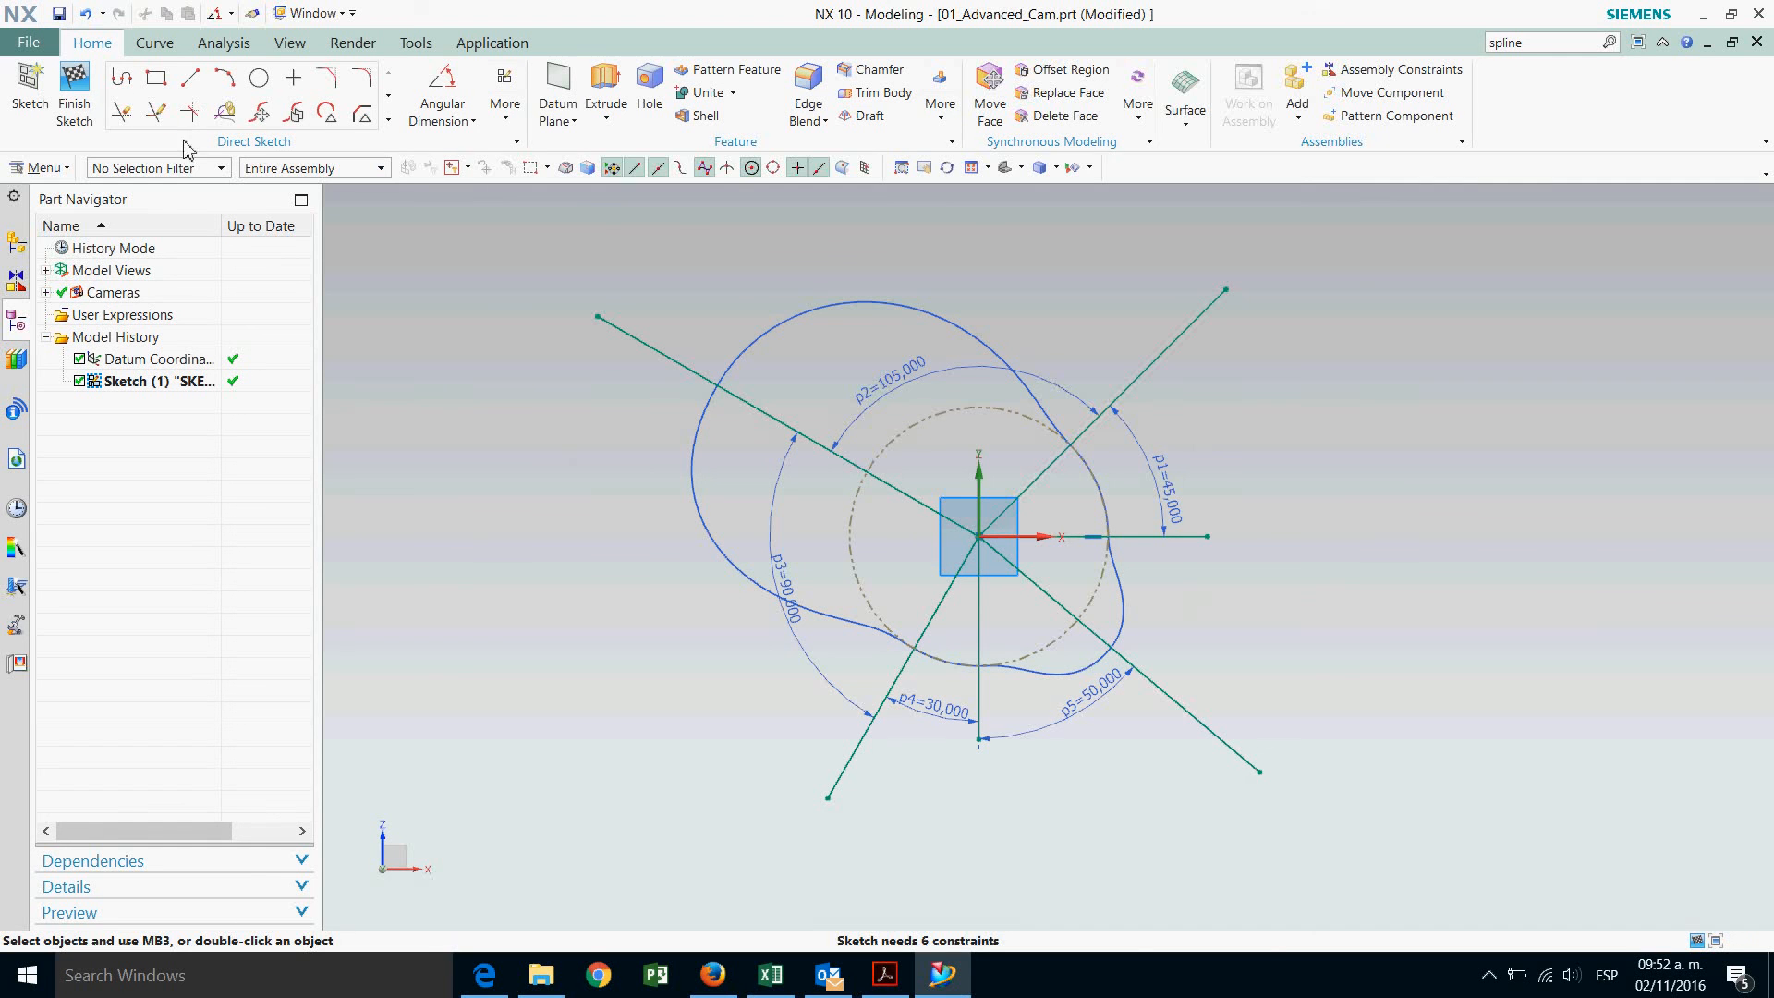
Trim the upper-right, lower-left and downward vertical lines back to the base circle; trim the lower-right line too and undo that last trim.
left_click(122, 113)
left_click(1176, 369)
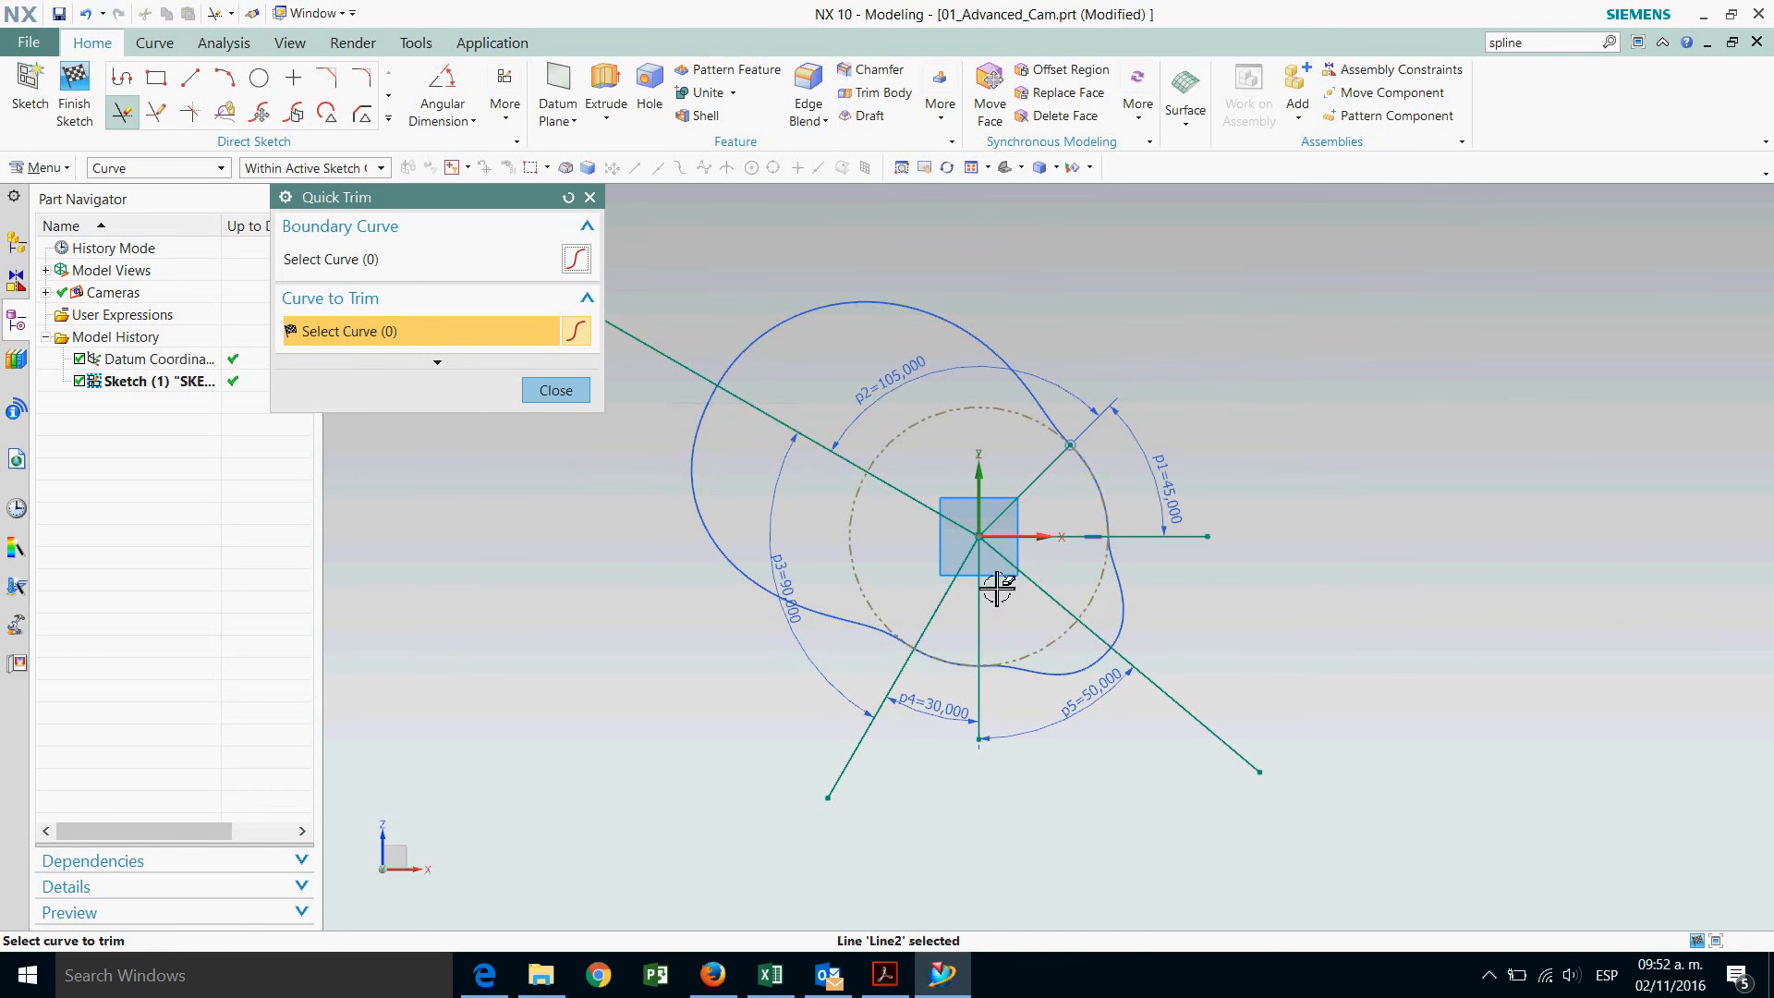
left_click(898, 716)
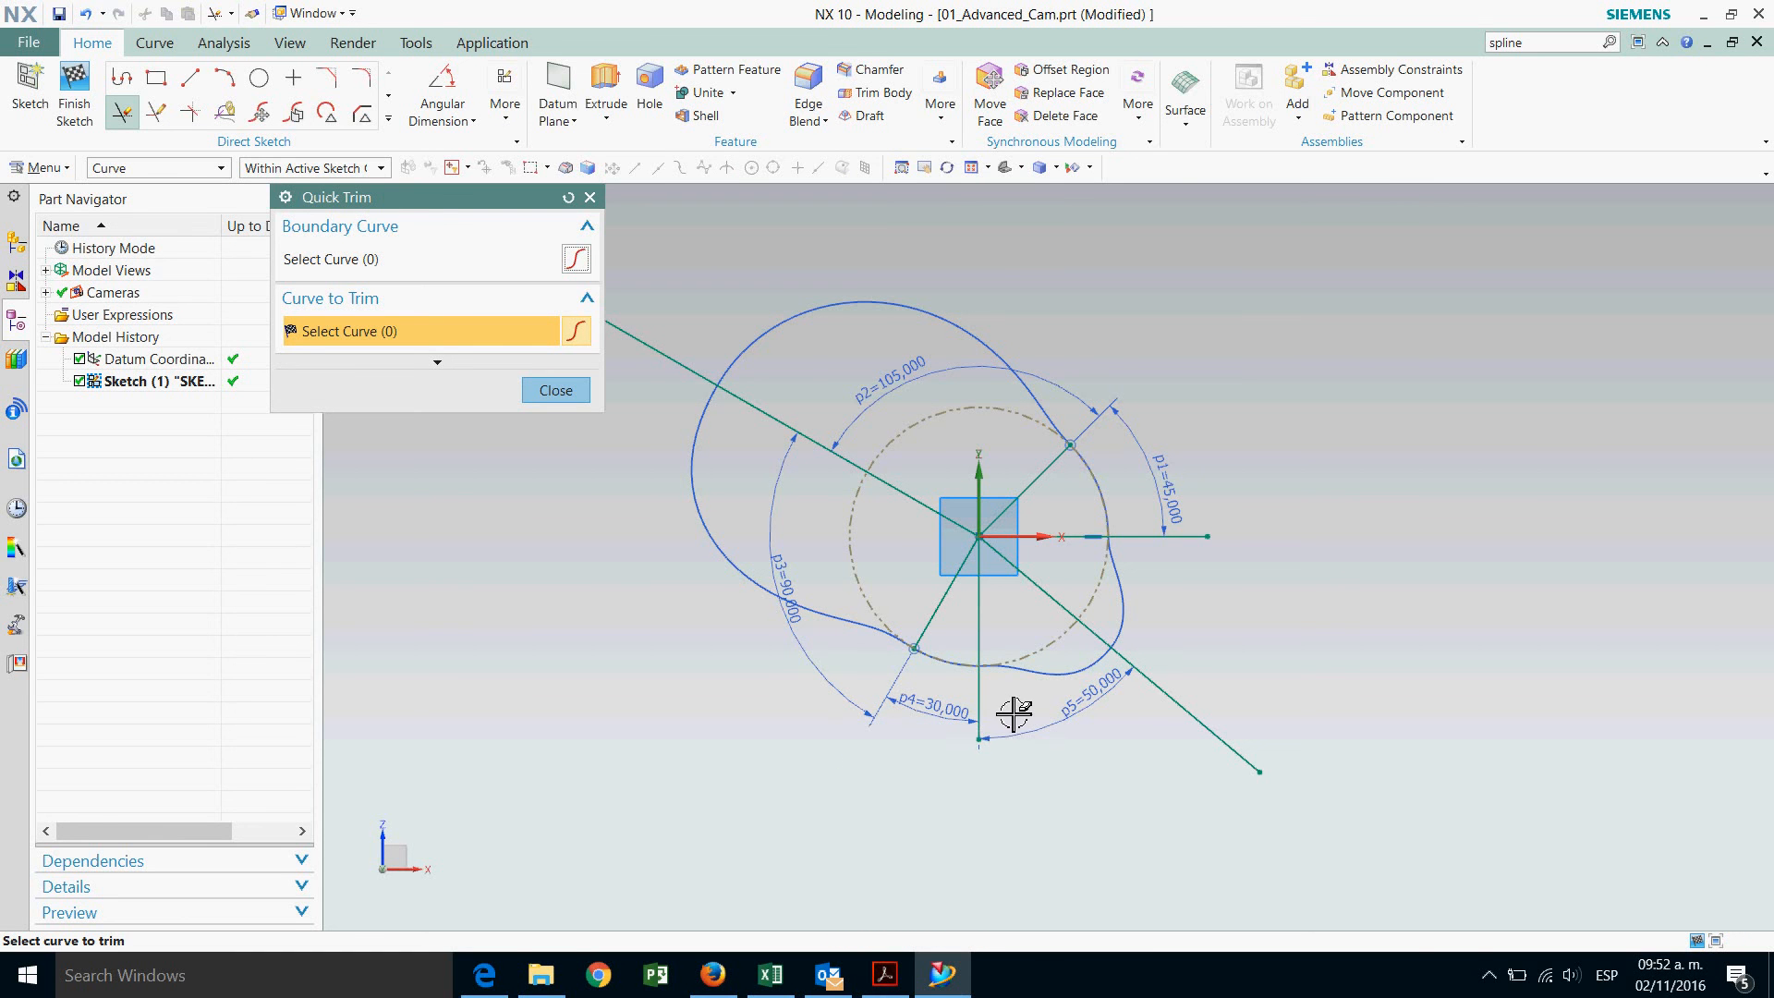
left_click(996, 711)
left_click(1151, 682)
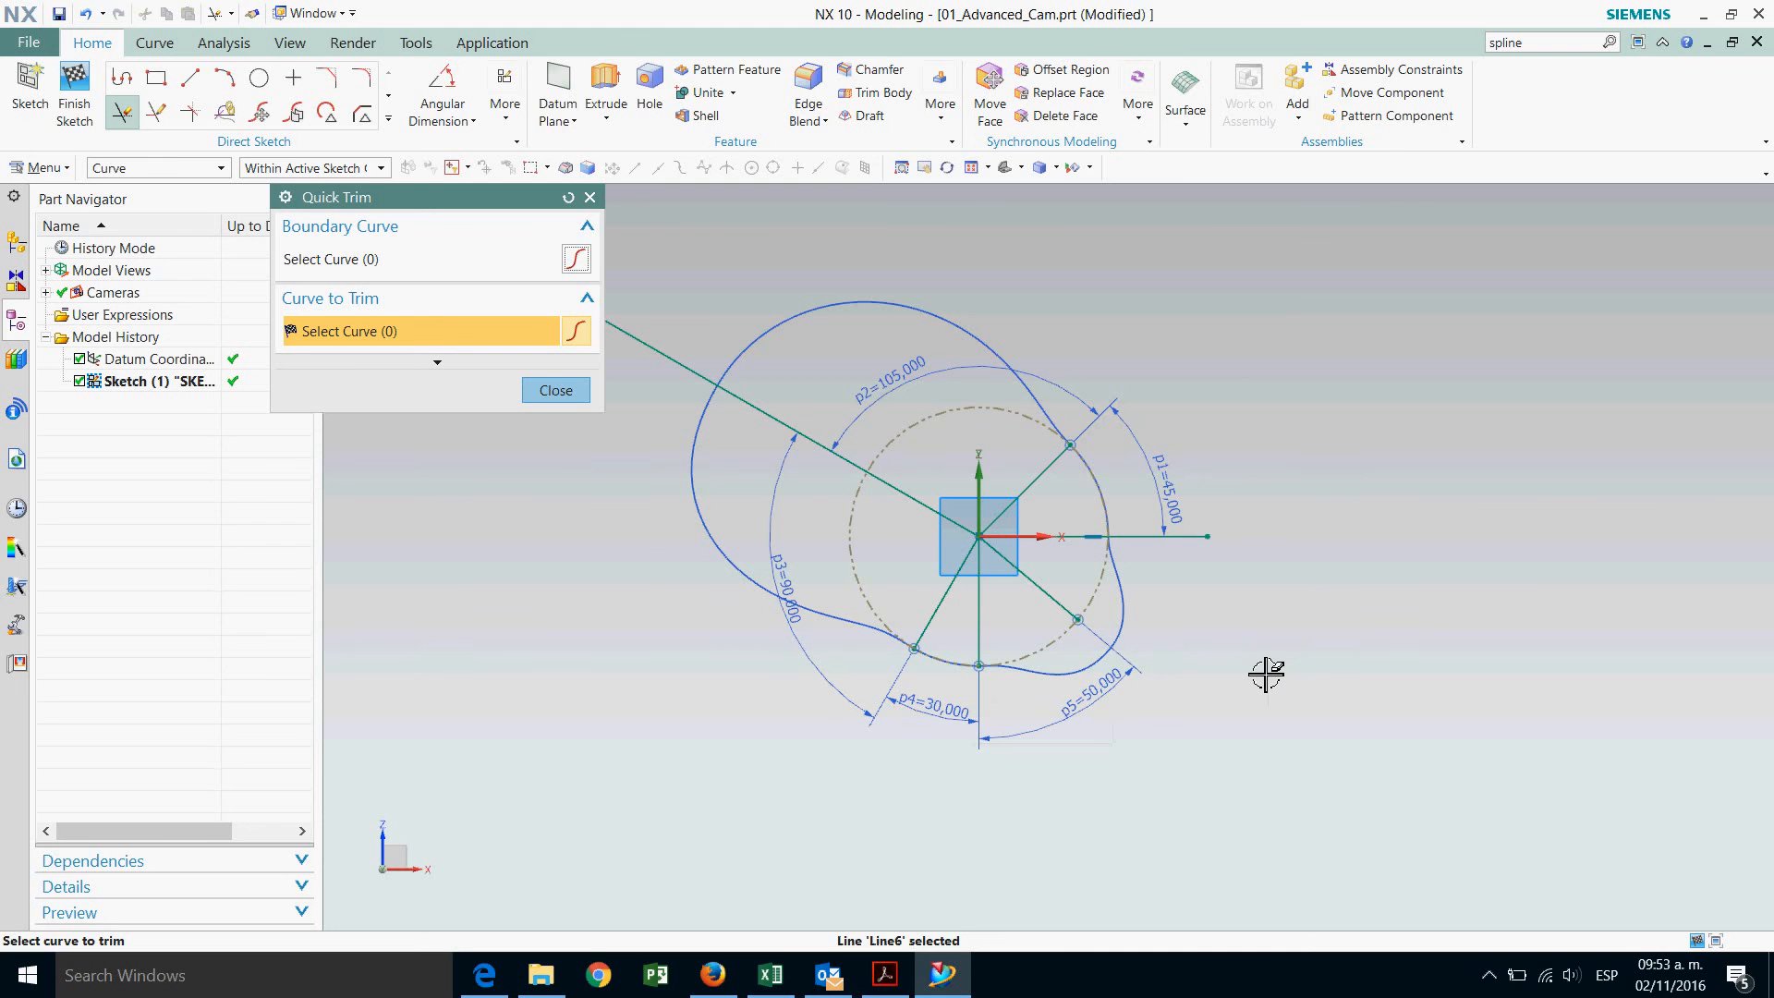
key("Escape")
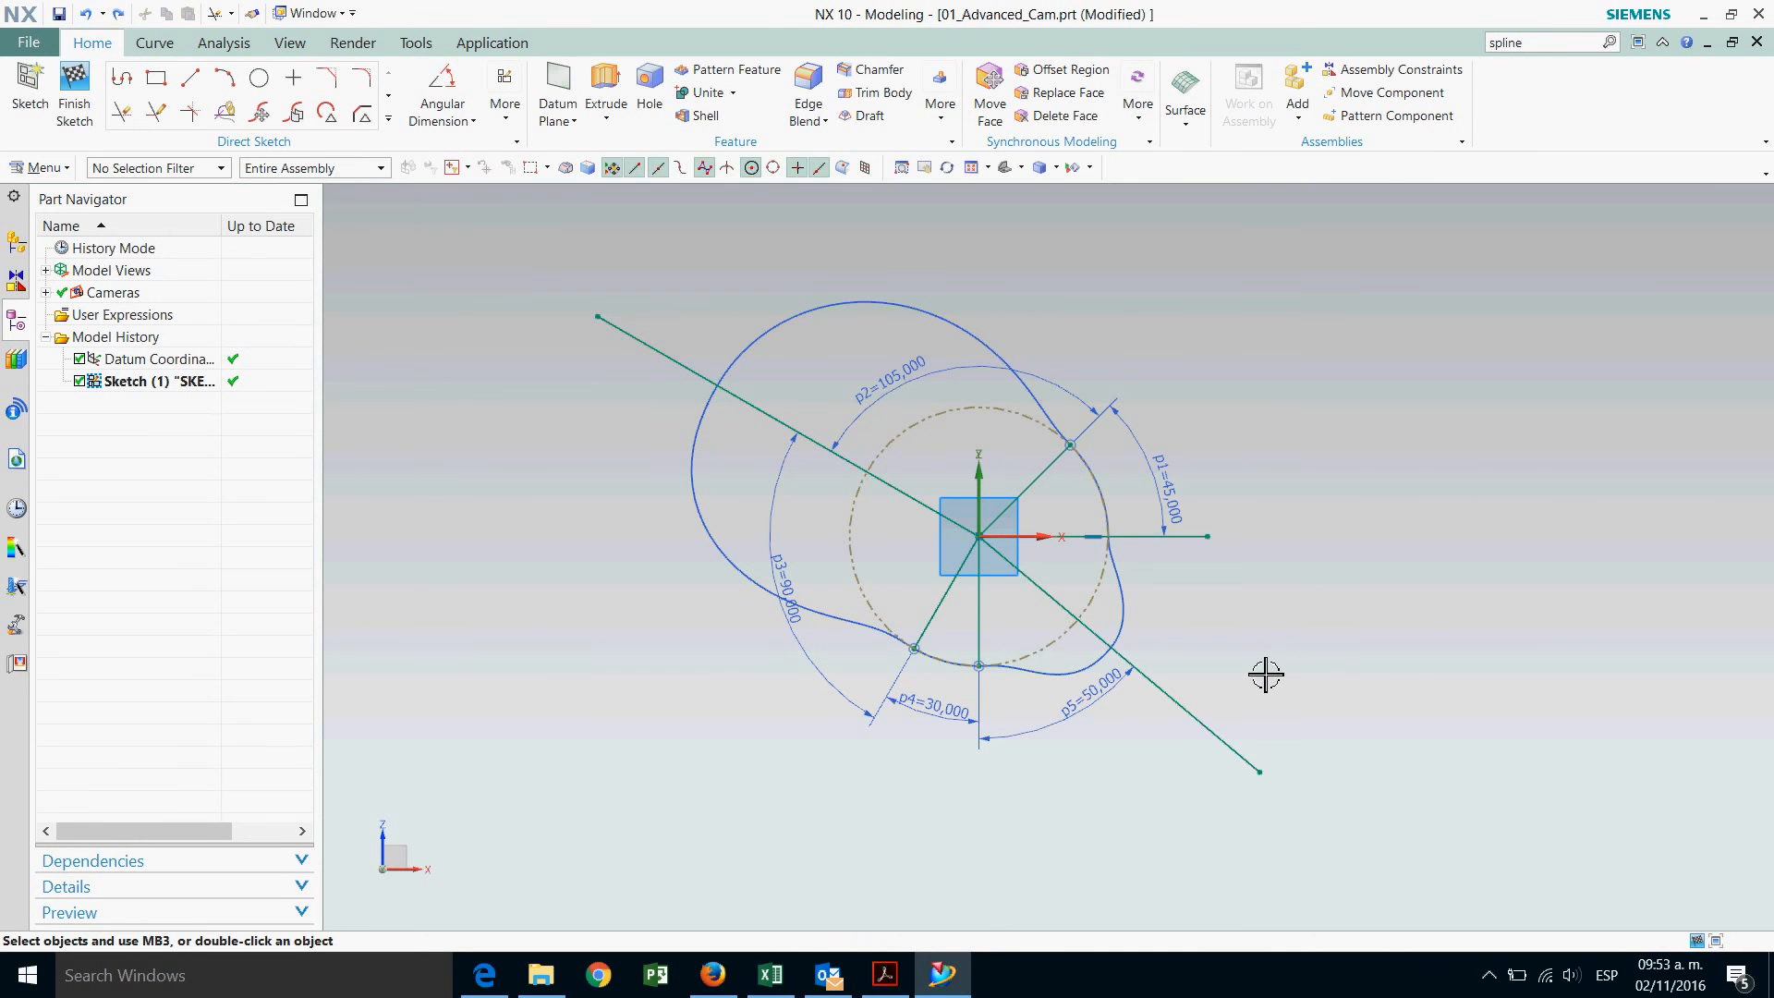
Add a point-to-point linear dimension to the upper-left line, set it to 1.5+2, and move its text outward from the cam.
left_click(471, 122)
left_click(462, 164)
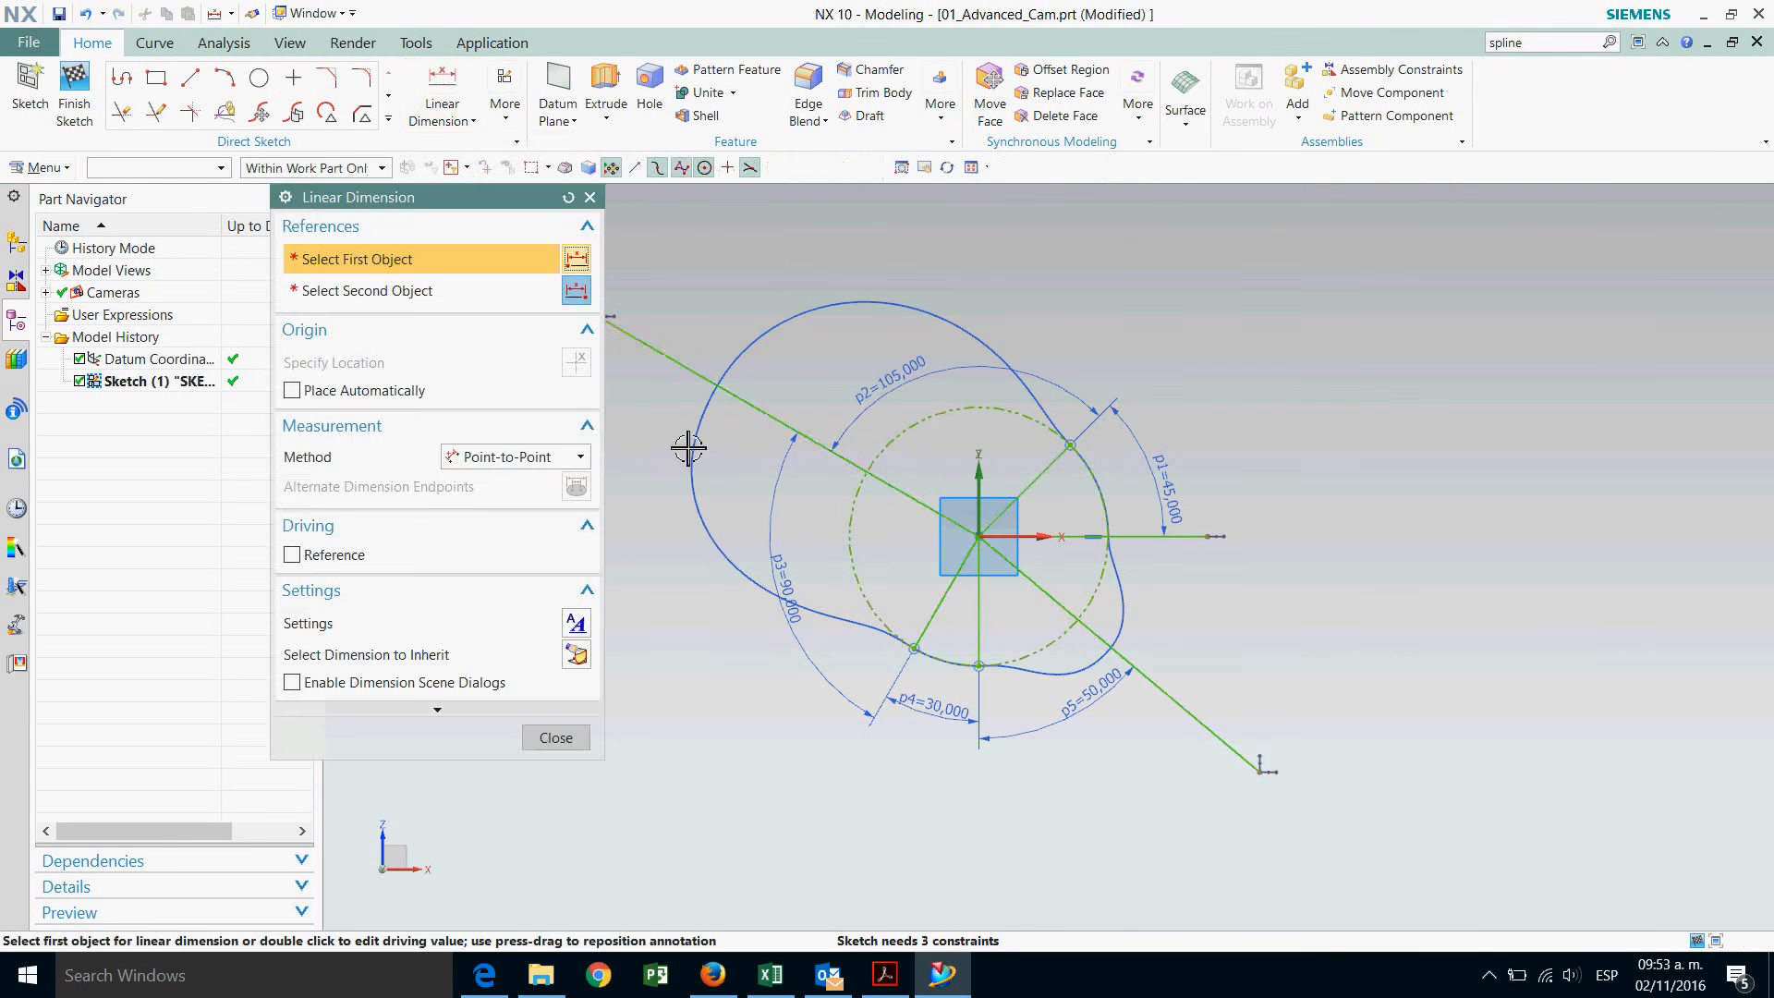
left_click(707, 398)
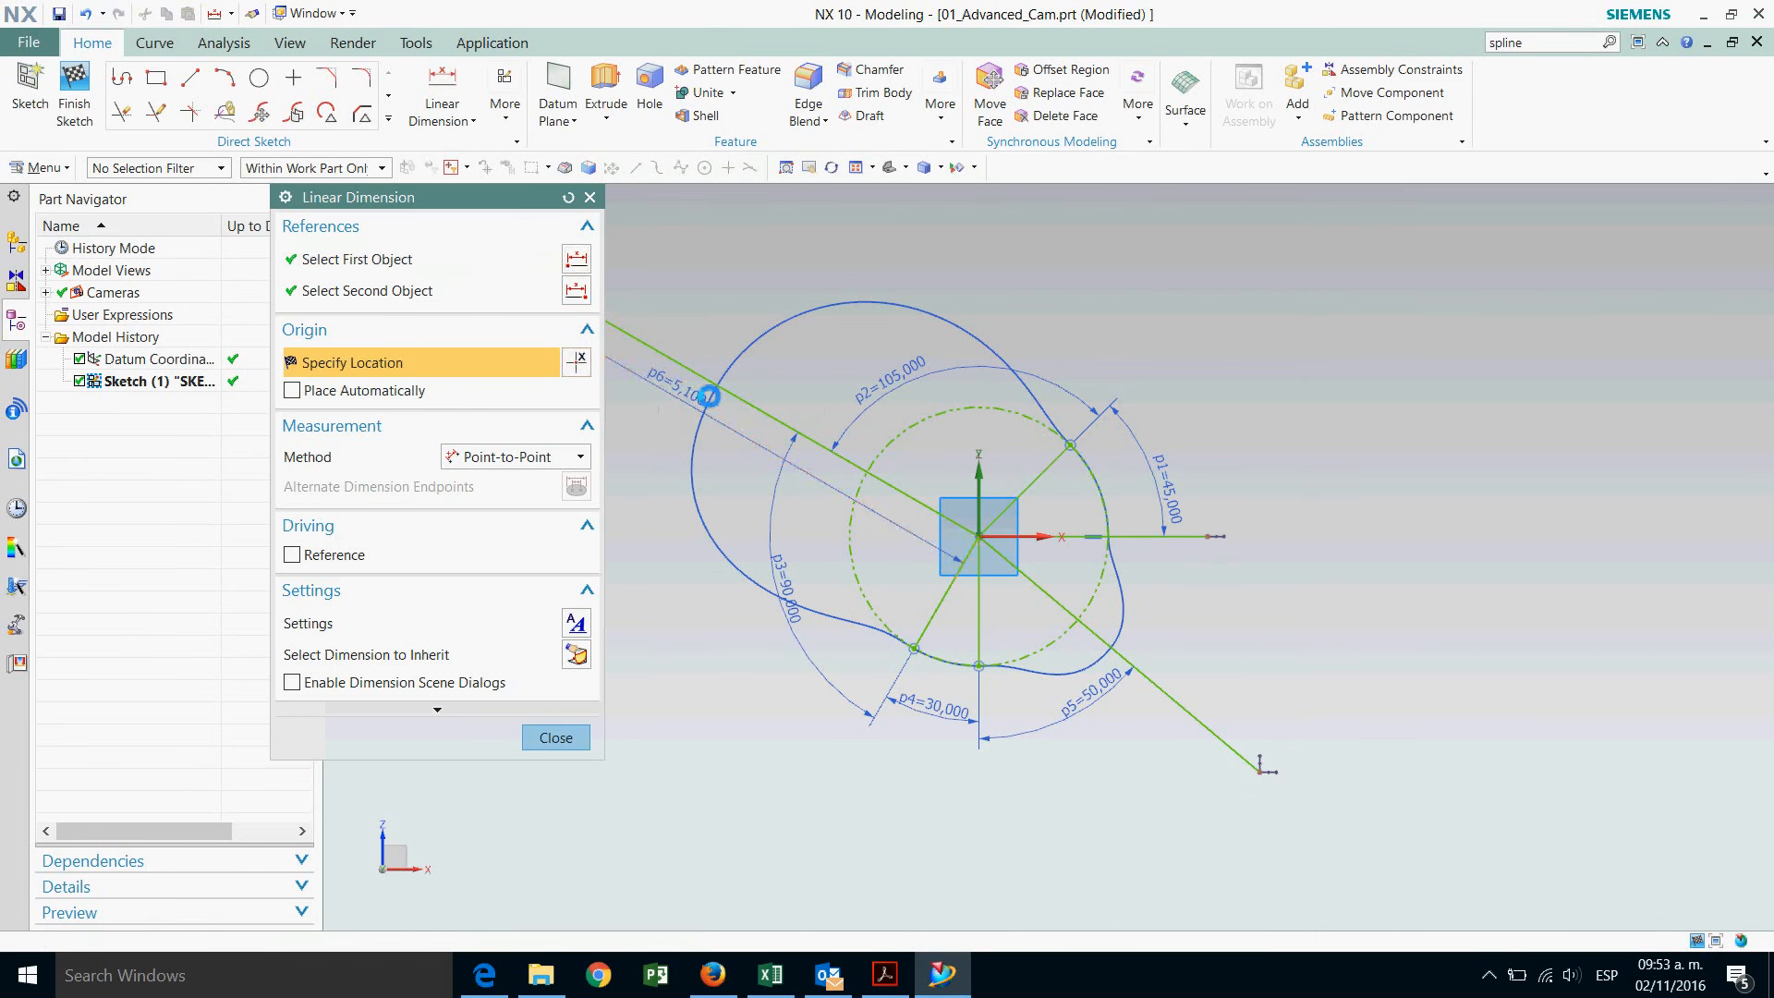
left_click(708, 397)
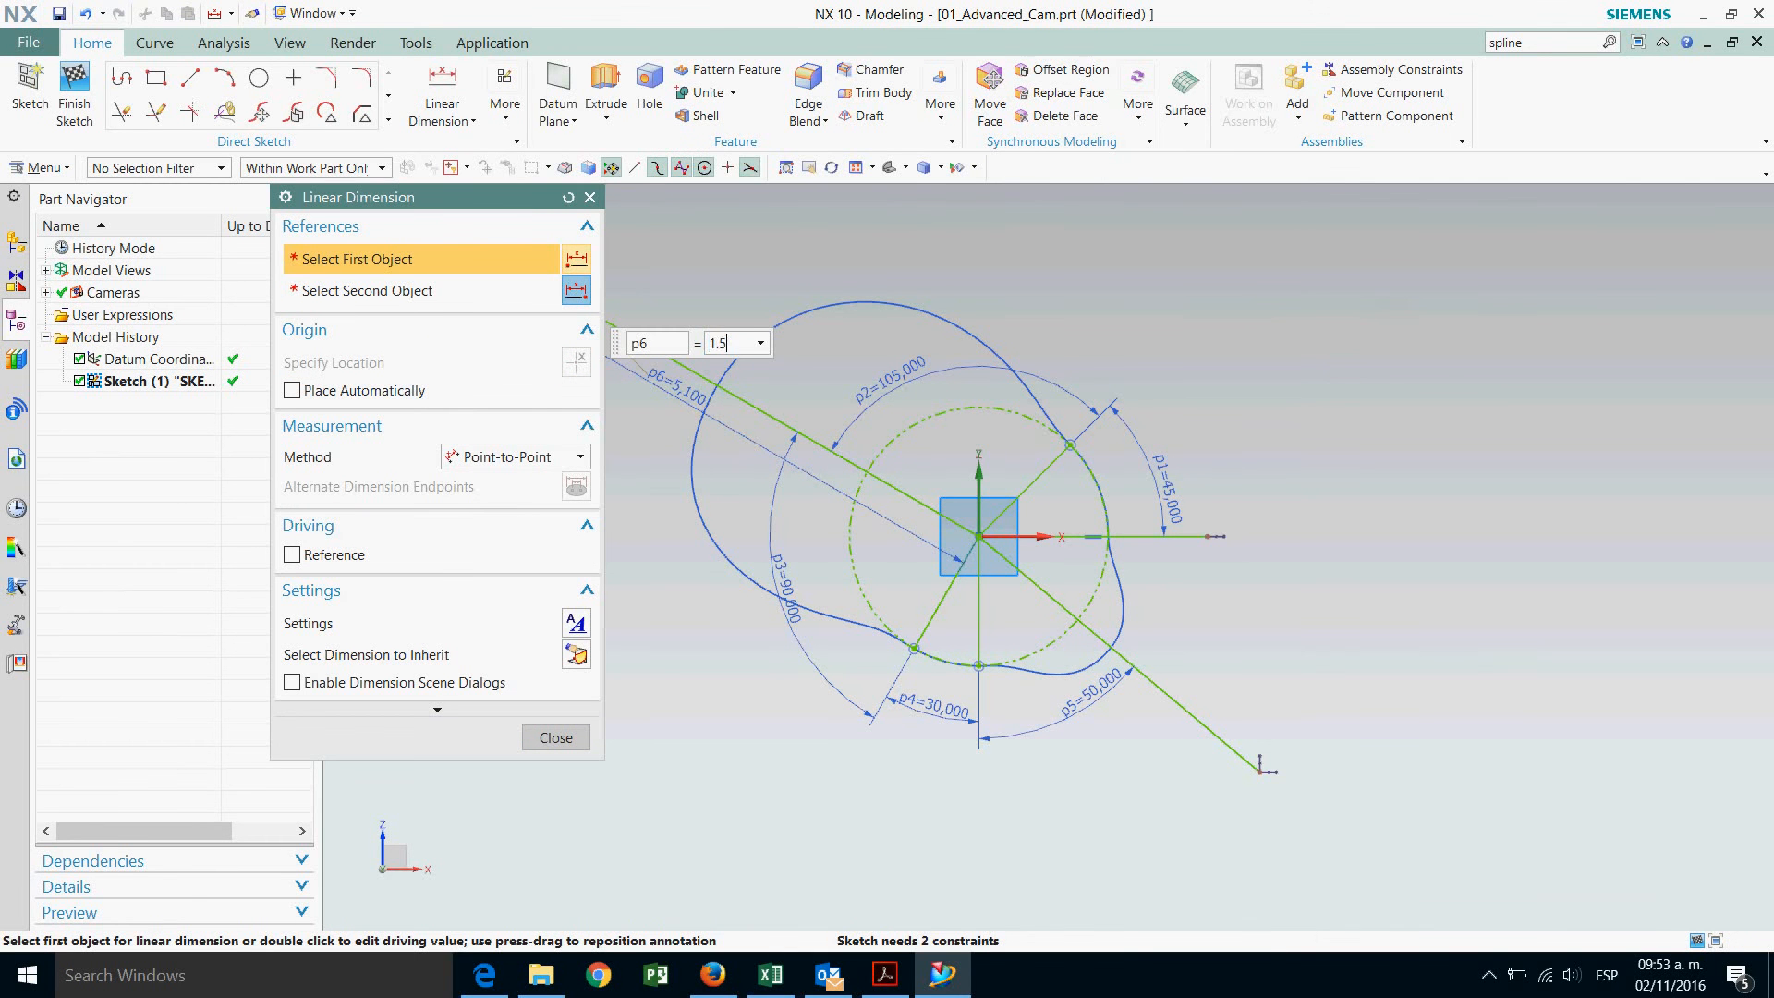
key("Return")
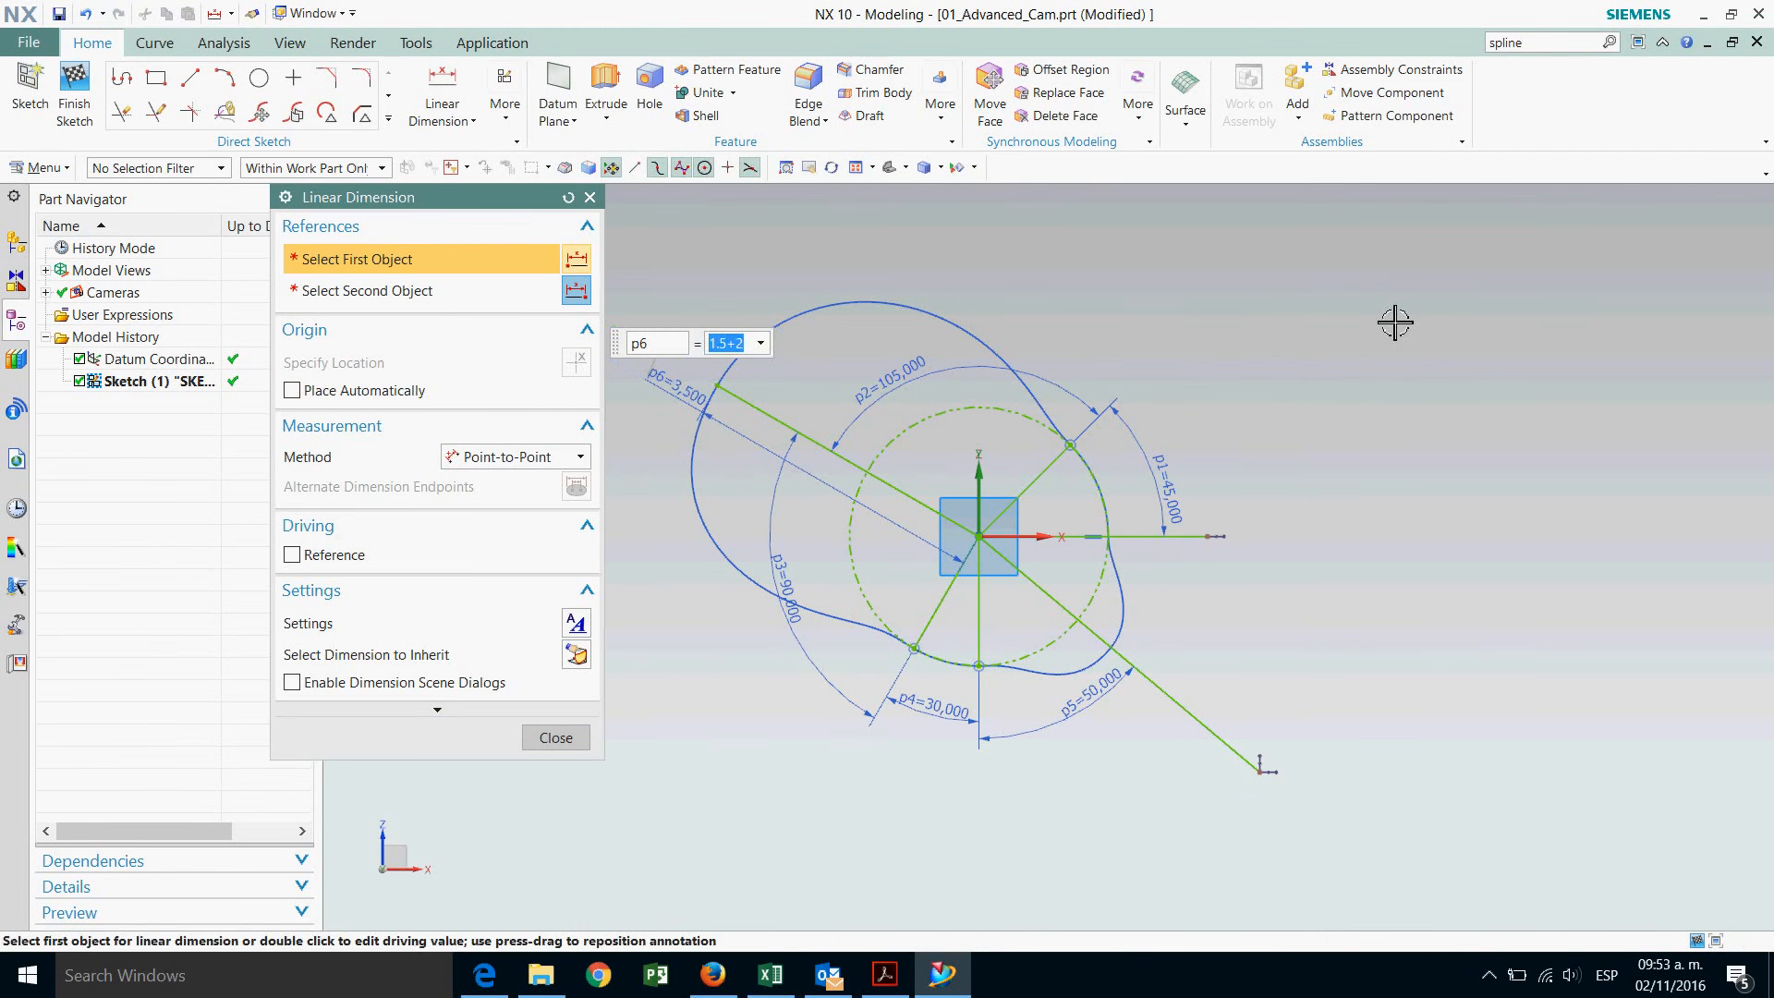
key("Escape")
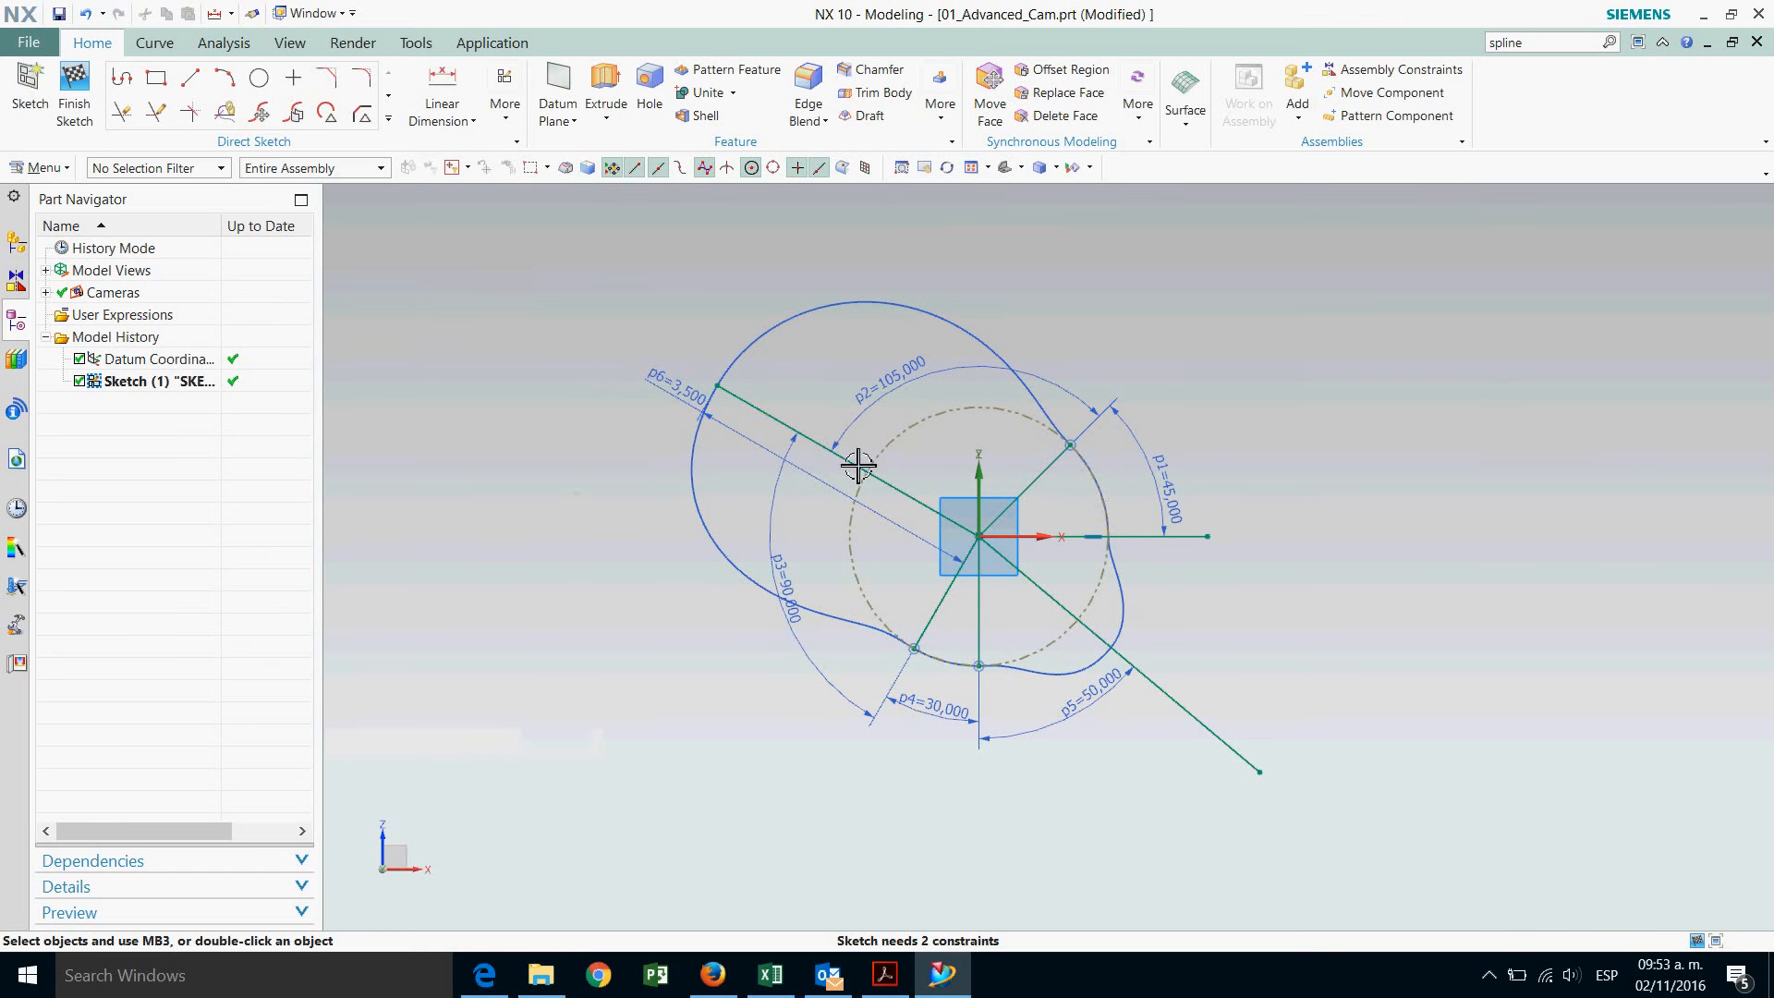
left_click_drag(693, 407, 546, 376)
Add a point-to-point linear dimension to the lower-right radial line, placed outside the cam profile, and set it to 1.5+0.5.
left_click(443, 92)
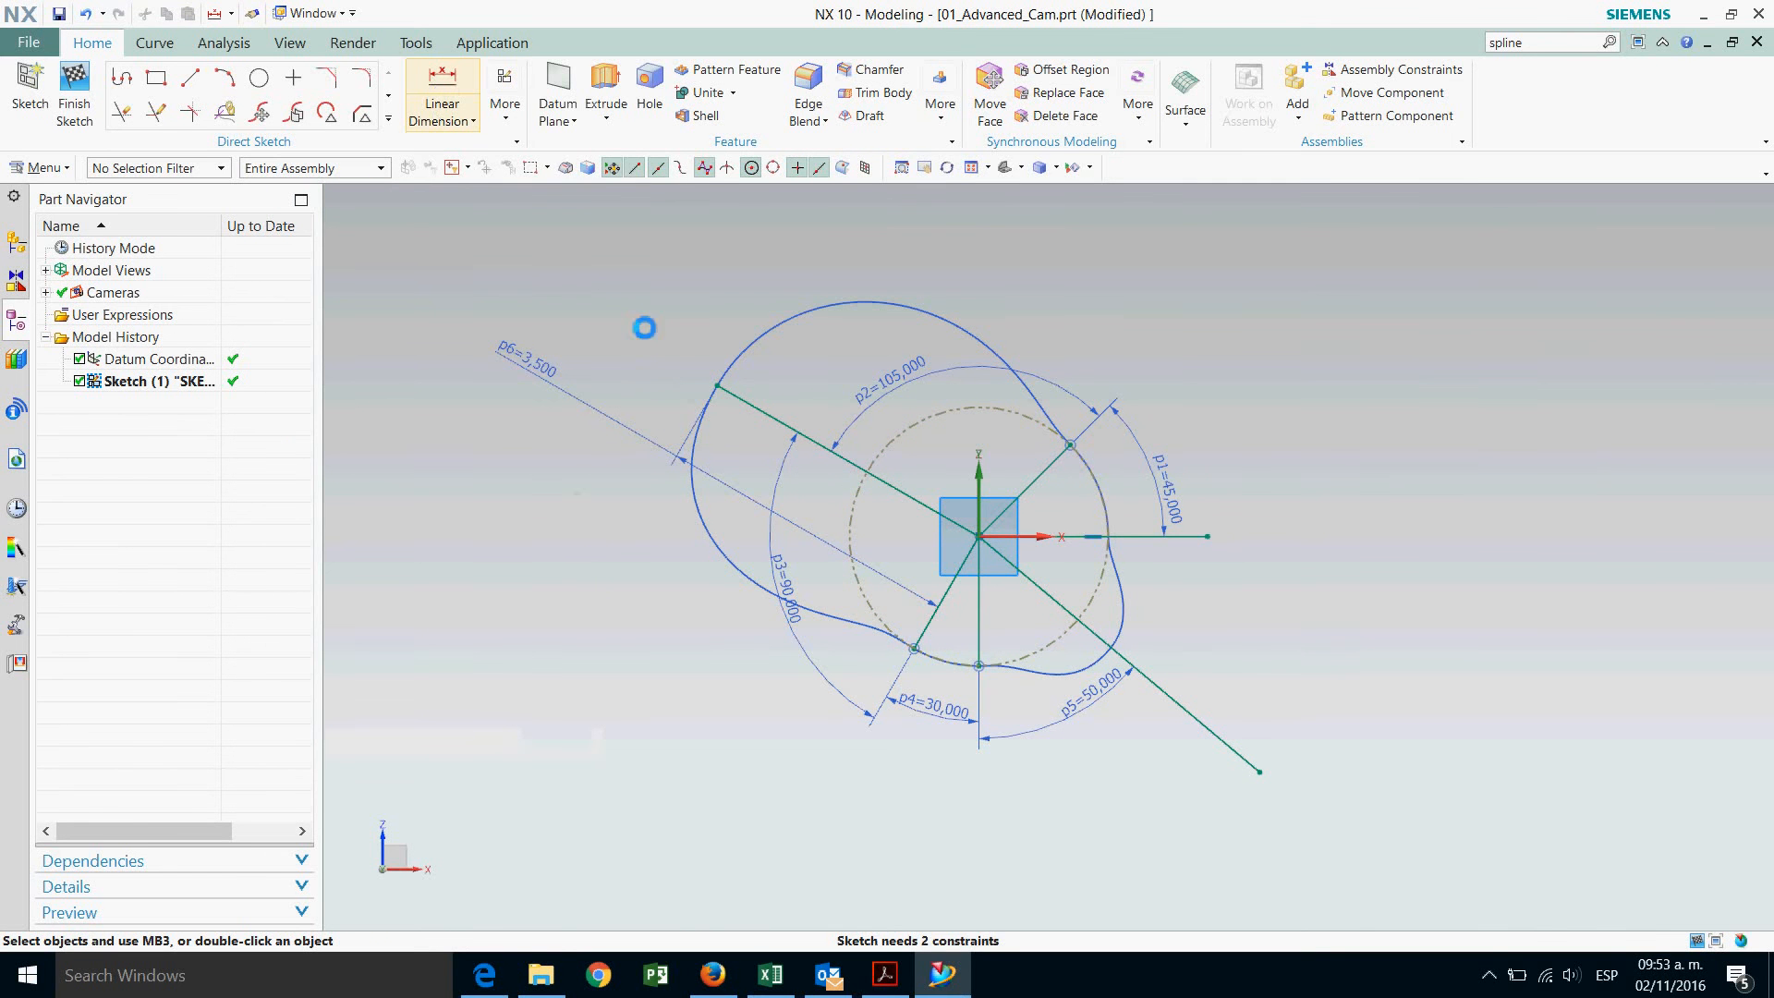
left_click(1220, 748)
left_click(1174, 773)
type("1")
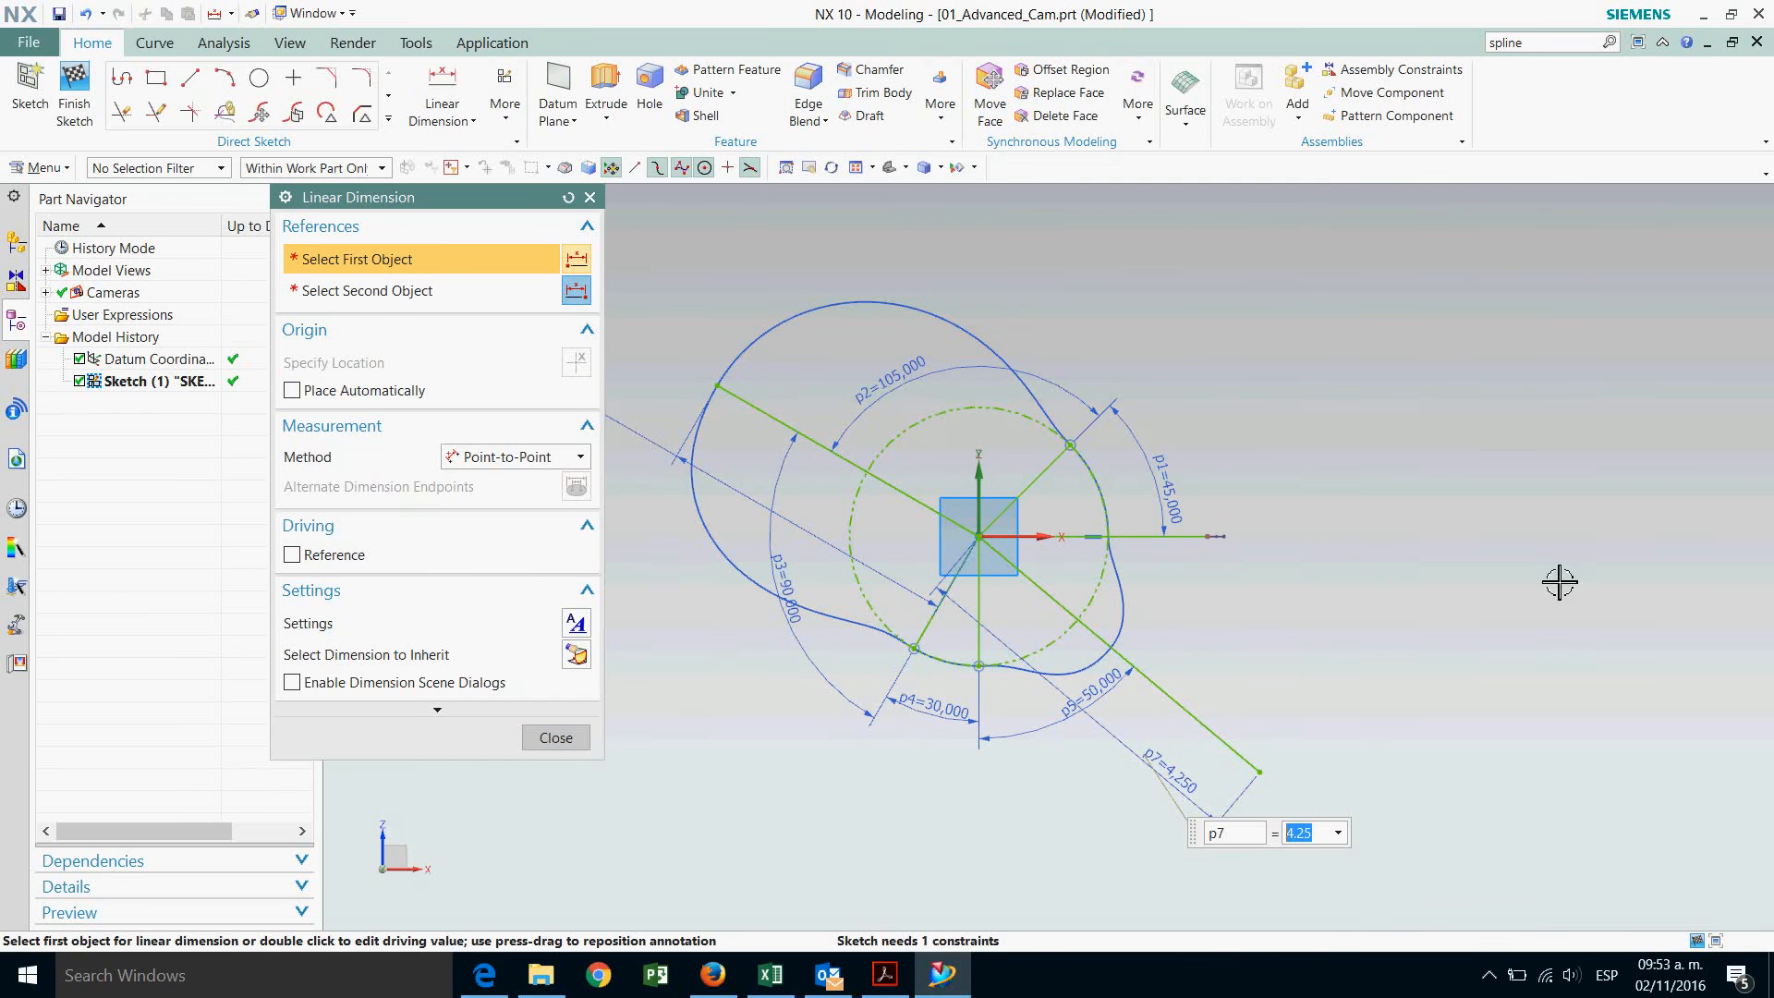
type(".5+0.5")
key("Return")
key("Escape")
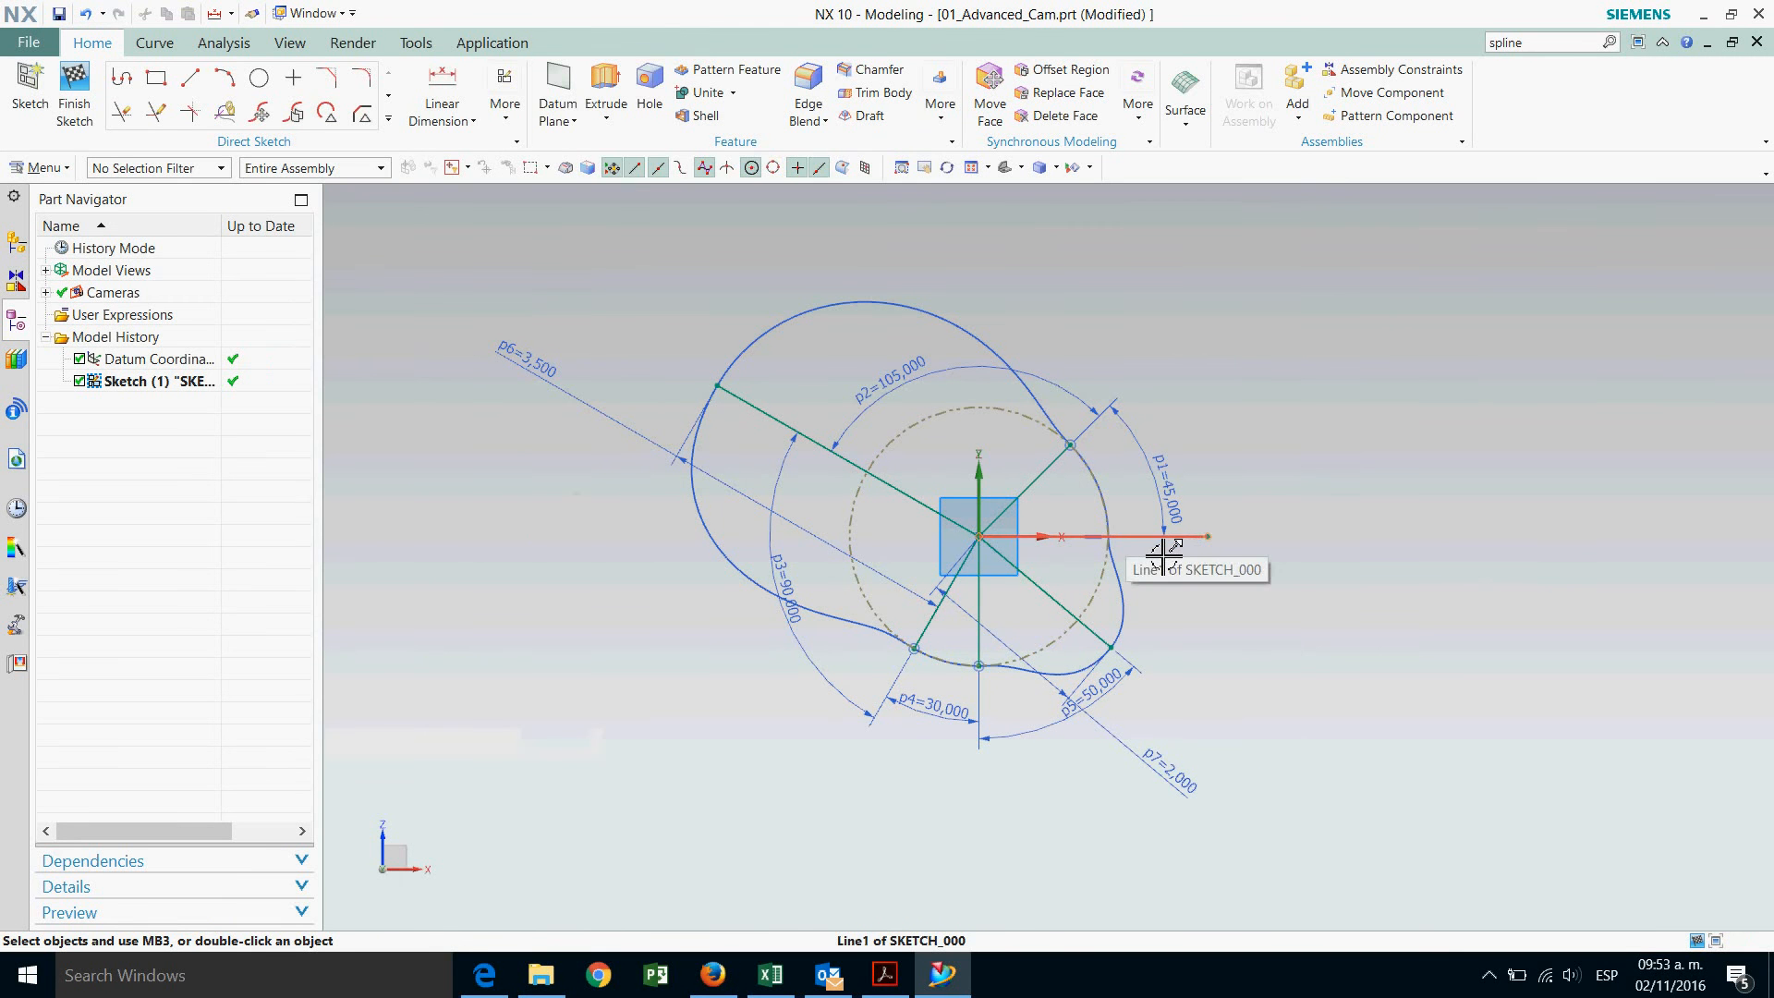
Trim the horizontal line back to the base circle.
left_click(121, 111)
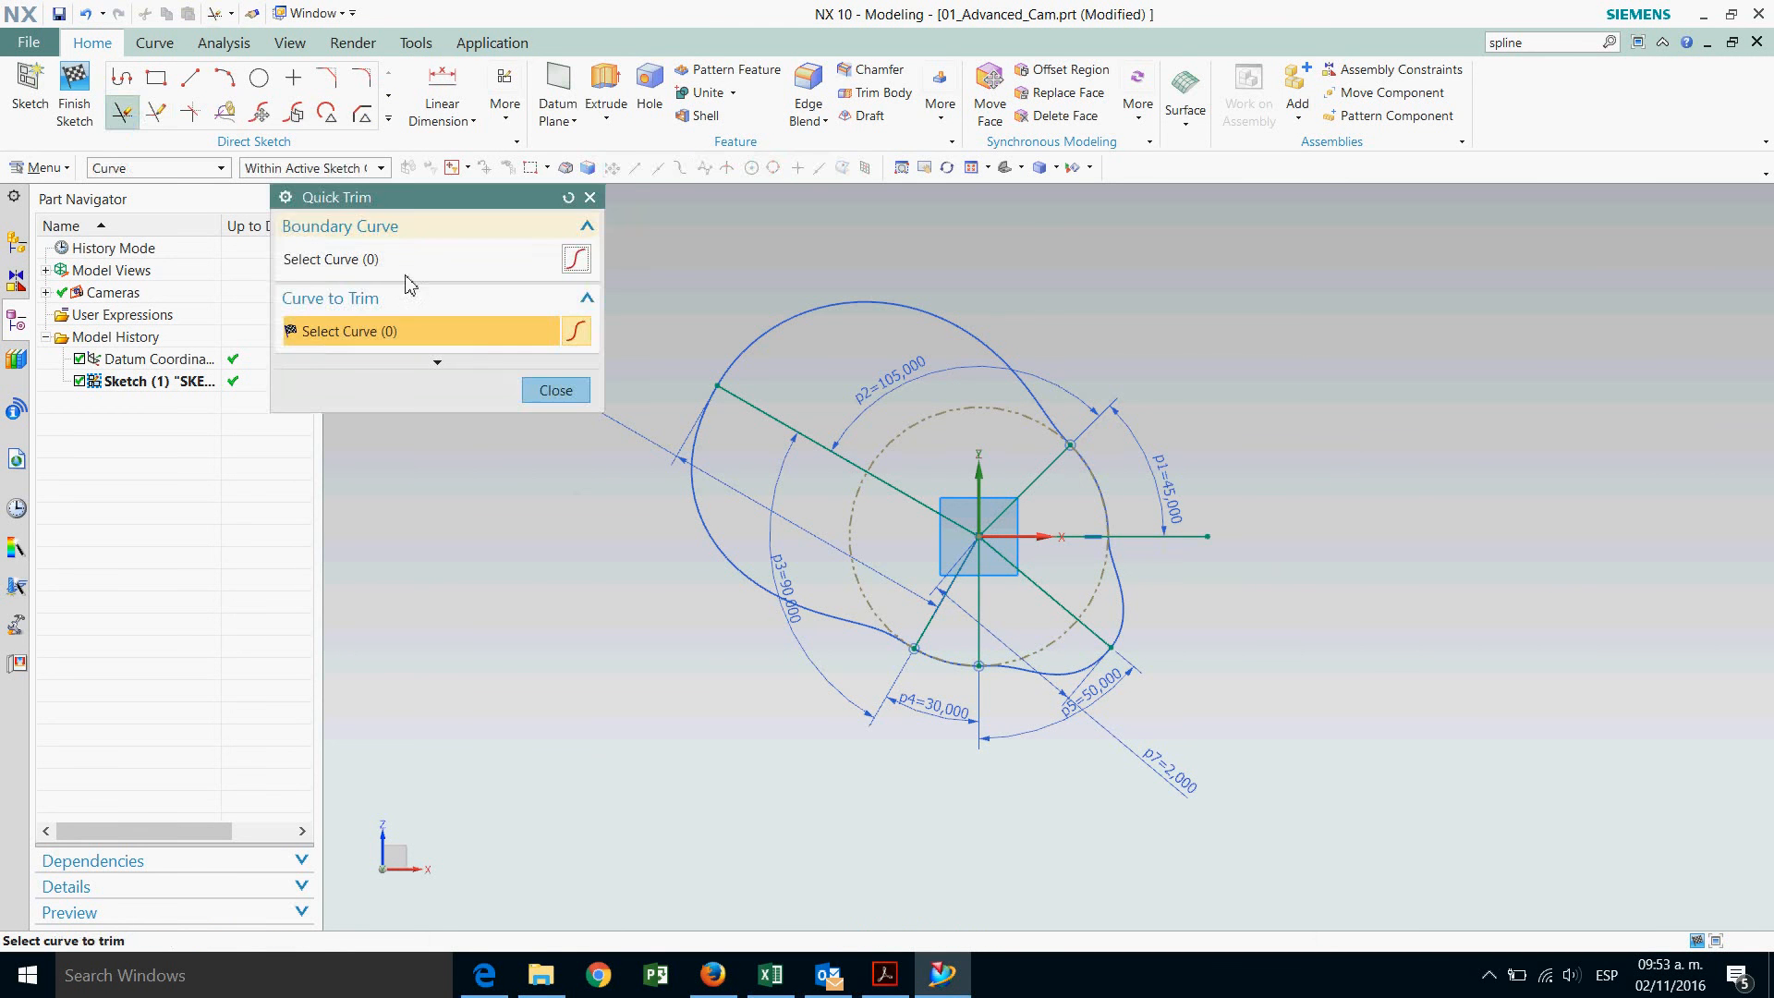
left_click(1160, 537)
left_click(555, 394)
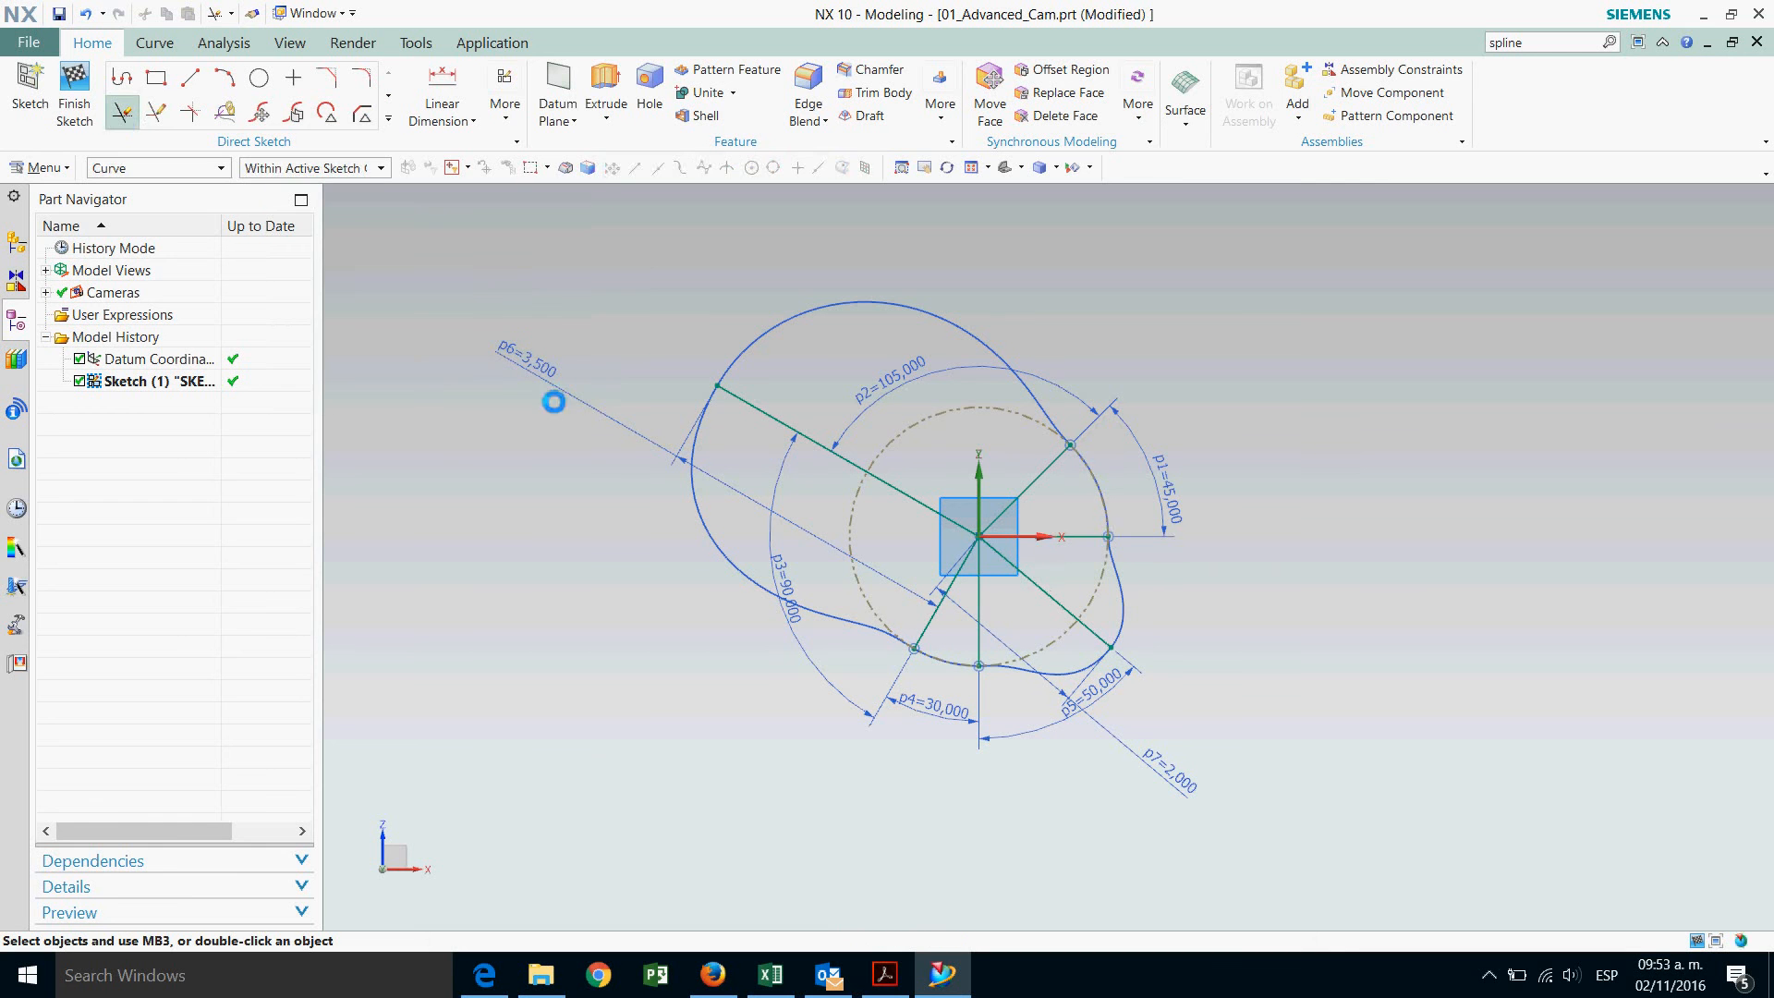
Convert all six radial lines of the cam sketch to reference lines.
left_click(1044, 471)
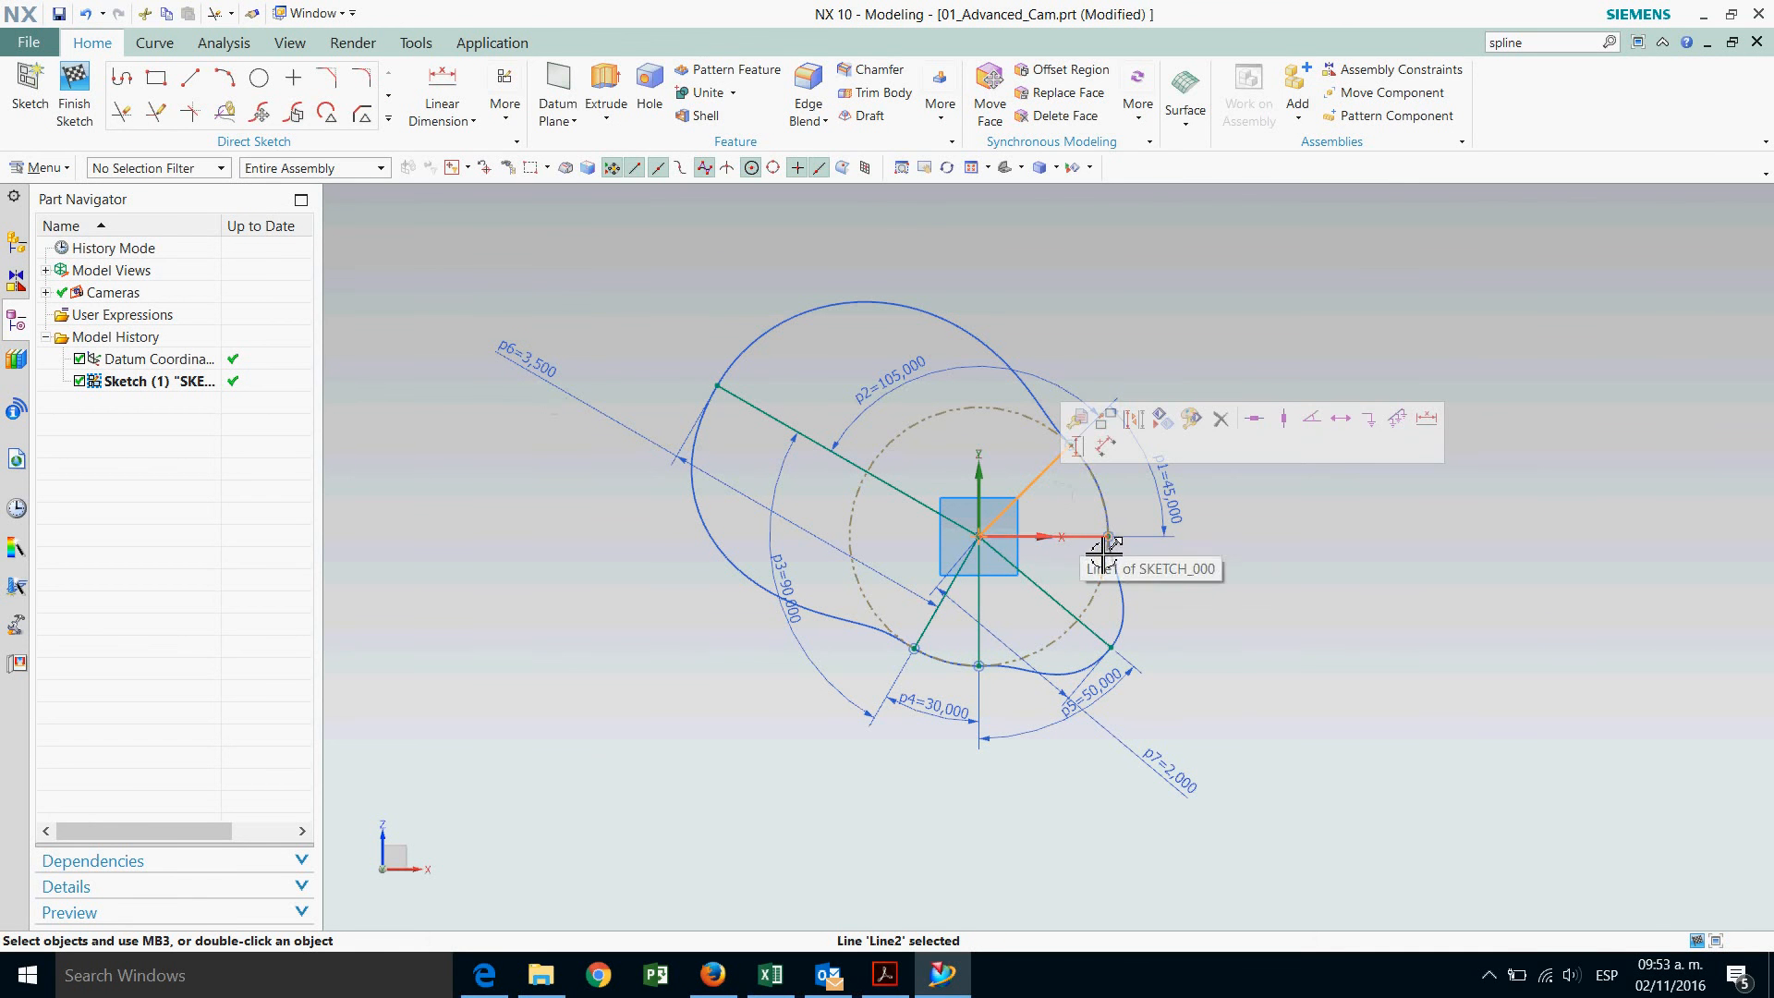
left_click(1104, 555)
left_click(1061, 603)
left_click(1001, 614)
left_click(947, 633)
left_click(925, 518)
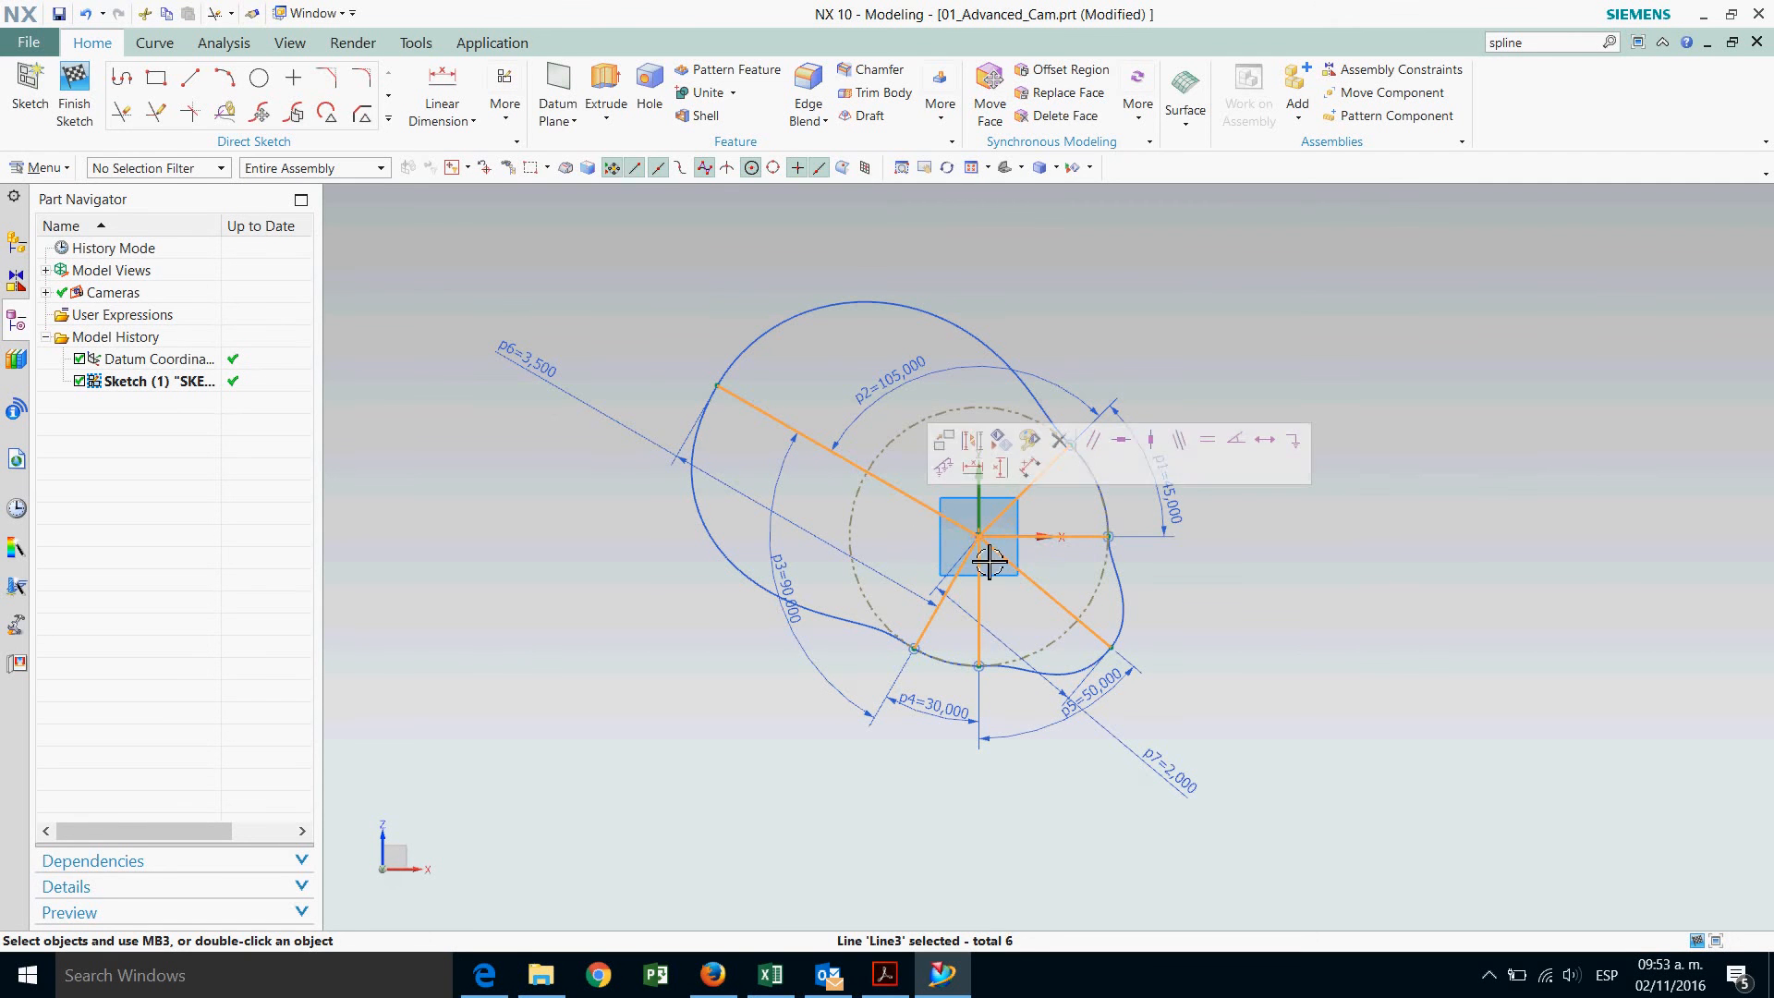
left_click(980, 445)
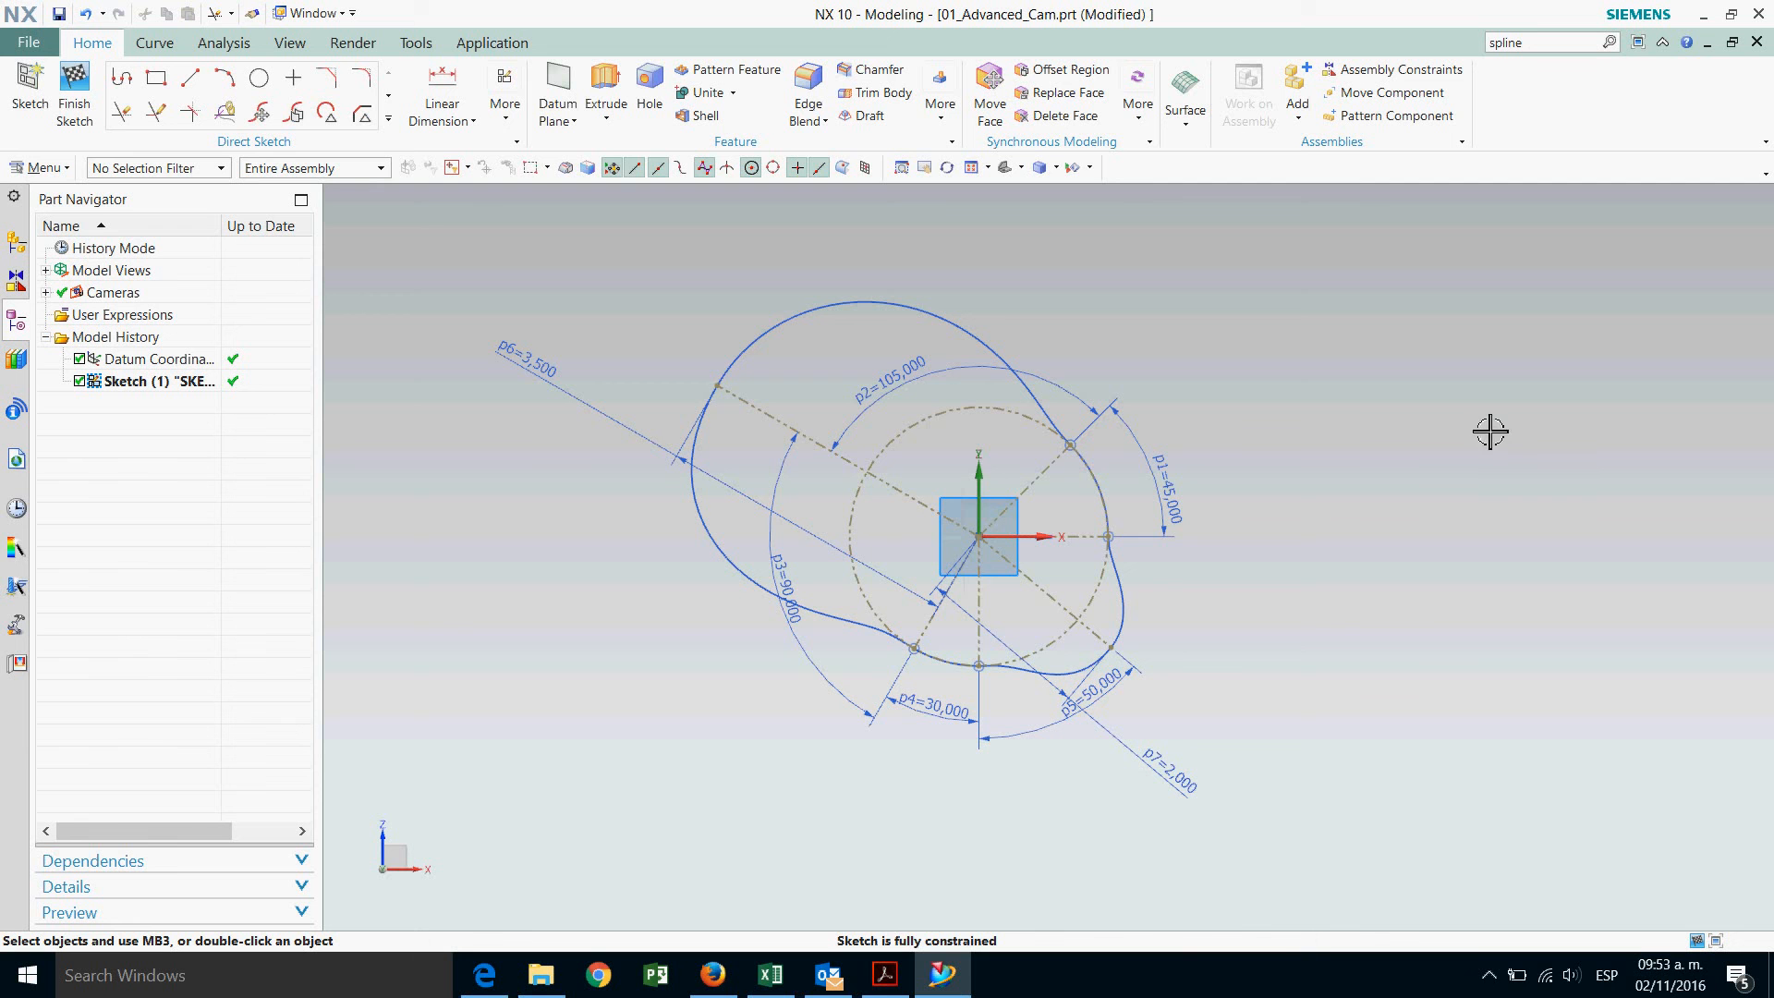
Hide all PMI objects so the sketch dimensions are out of view.
left_click(1090, 168)
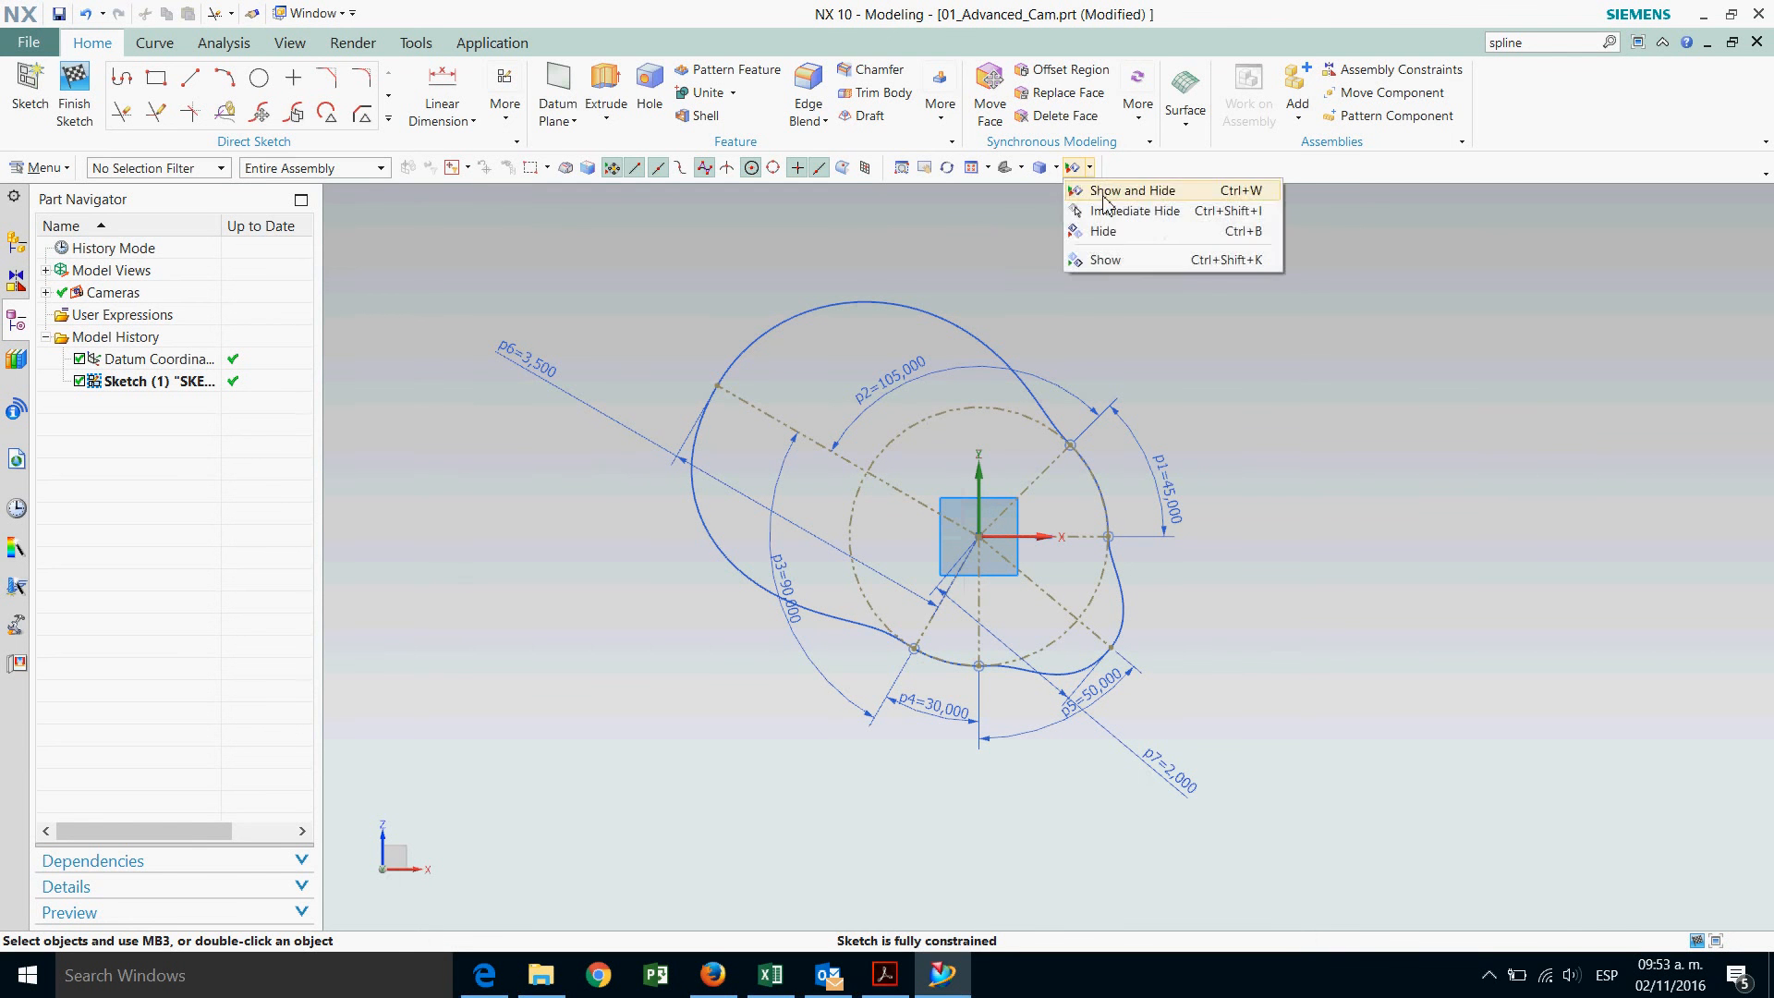
left_click(1132, 190)
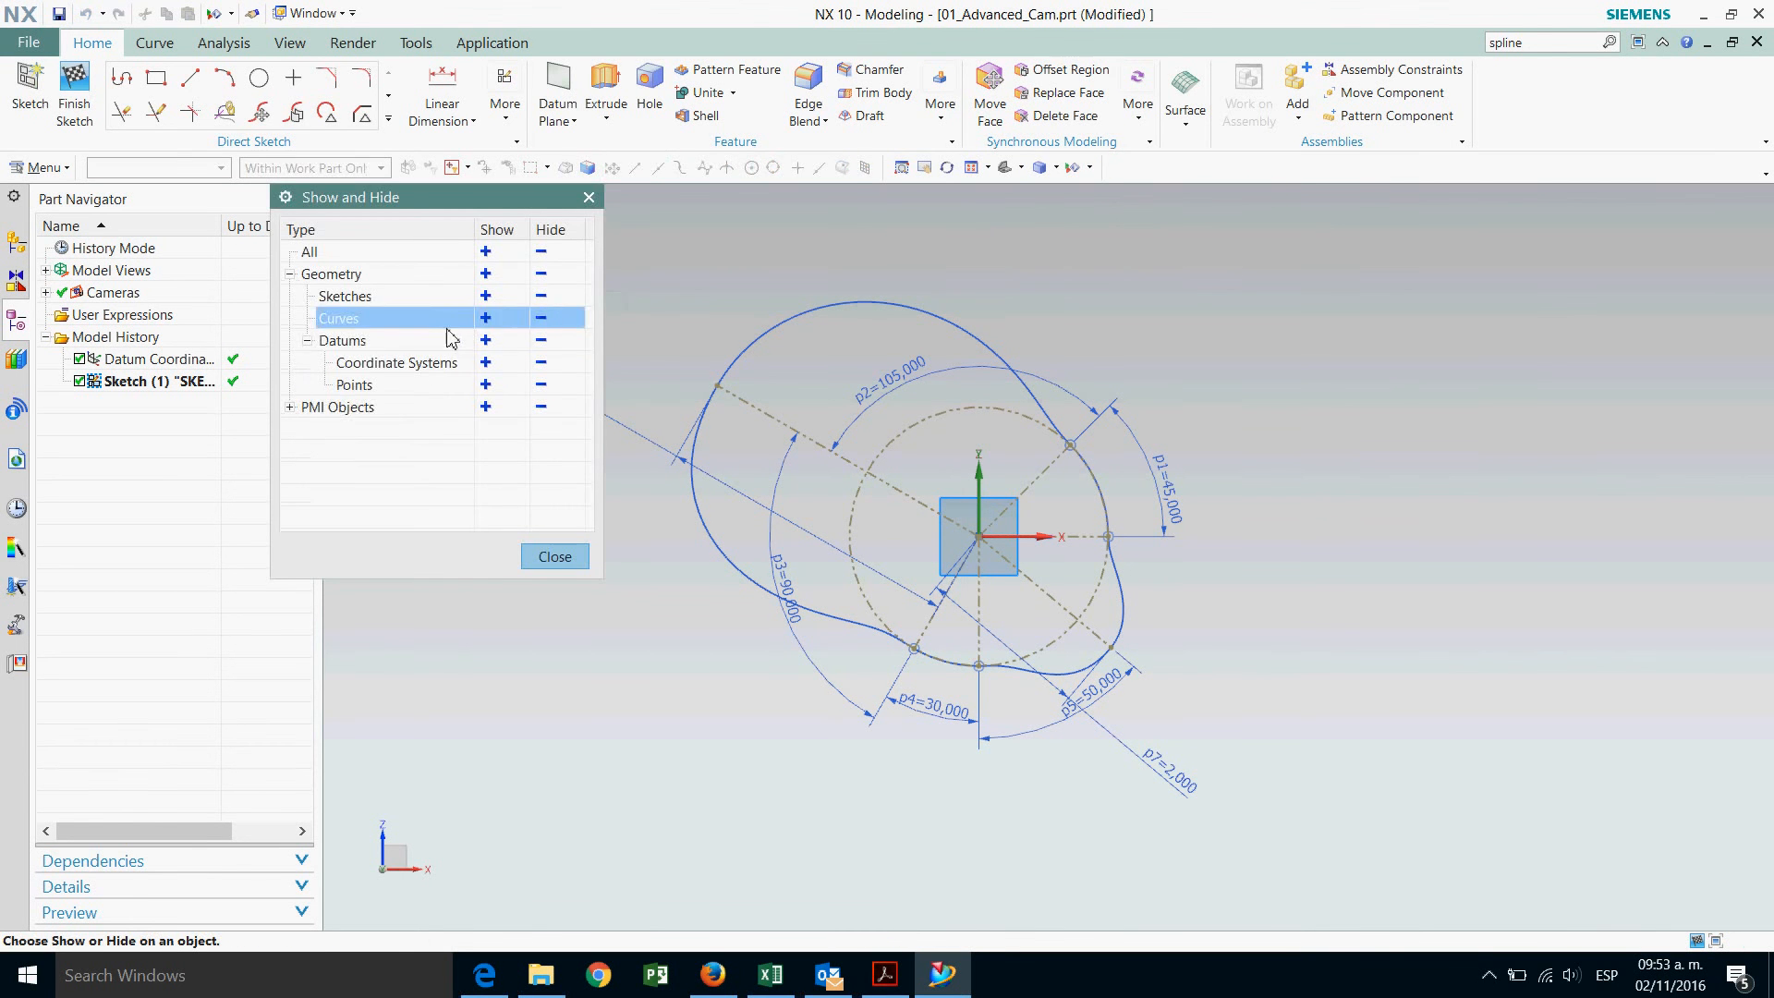
left_click(541, 407)
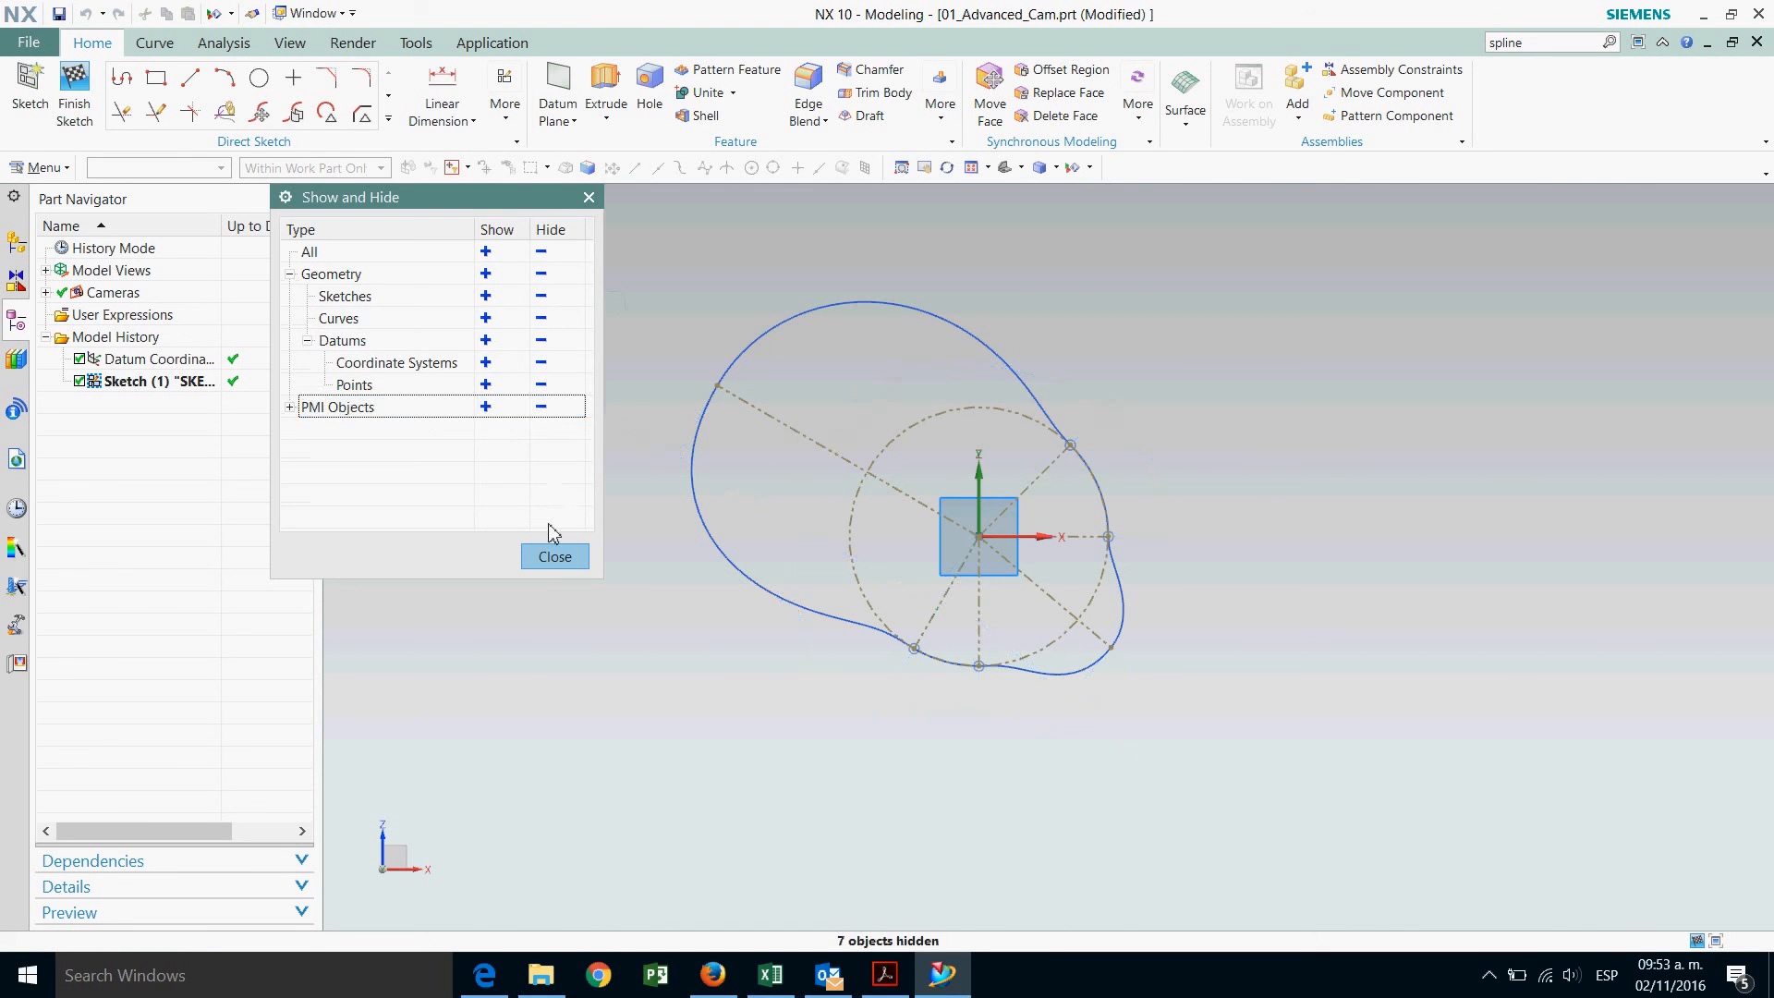
left_click(554, 555)
scroll(1219, 474, "up", 2)
mouse_move(1279, 475)
middle_mouse_down()
mouse_move(1248, 496)
mouse_move(1291, 468)
mouse_move(1268, 484)
middle_mouse_up()
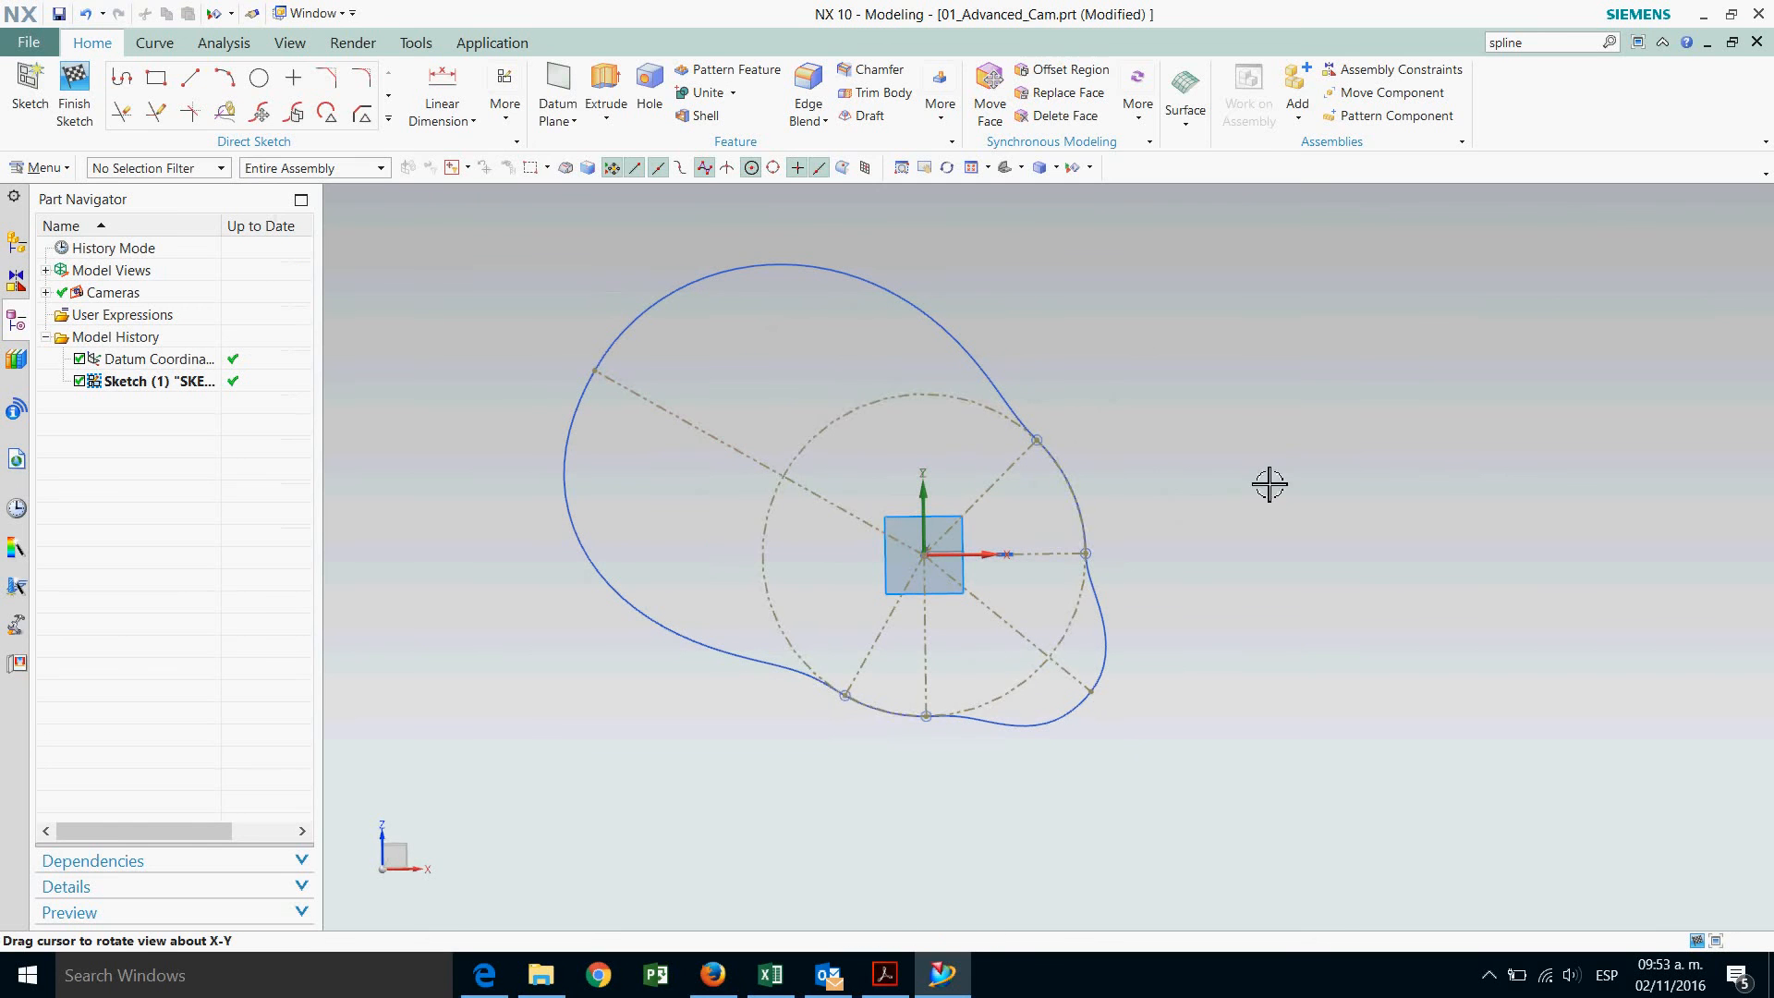